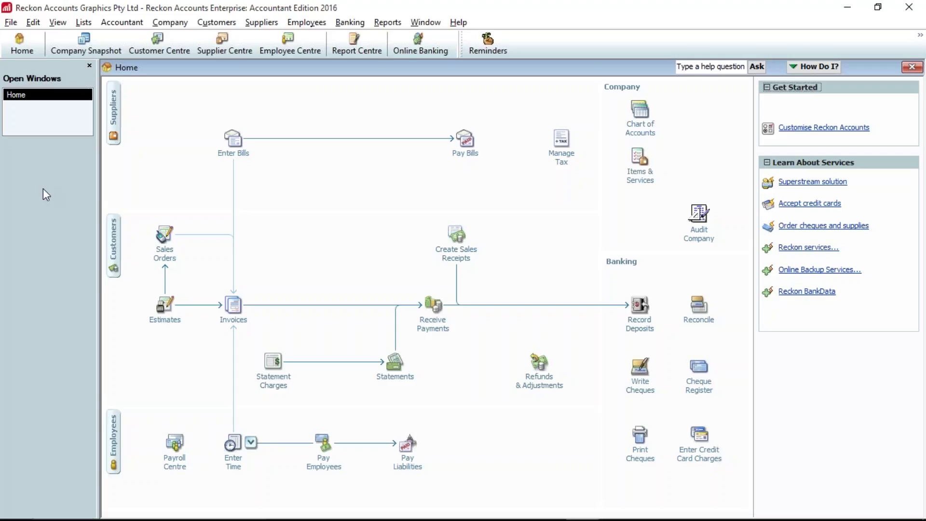
- Open Preferences, look over the personal and company General tabs, then show the Accounting category
left_click(33, 22)
left_click(66, 176)
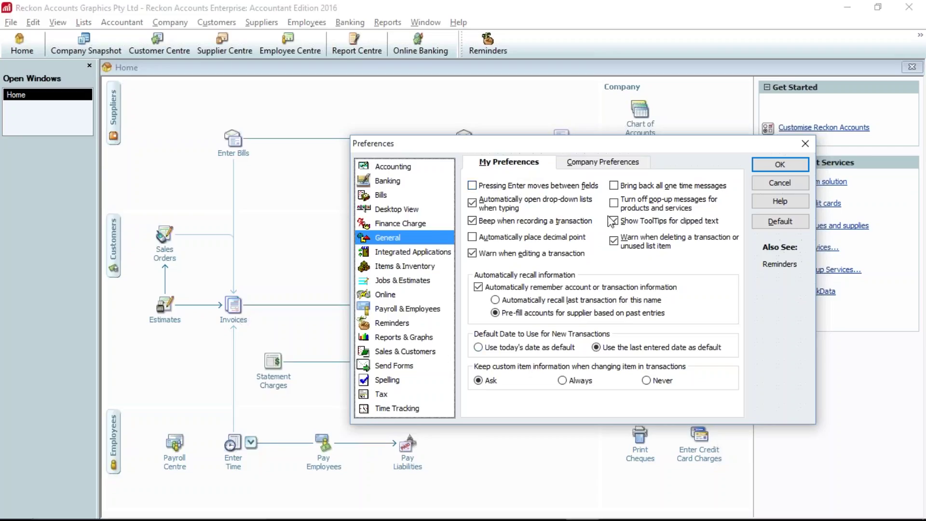
left_click(602, 165)
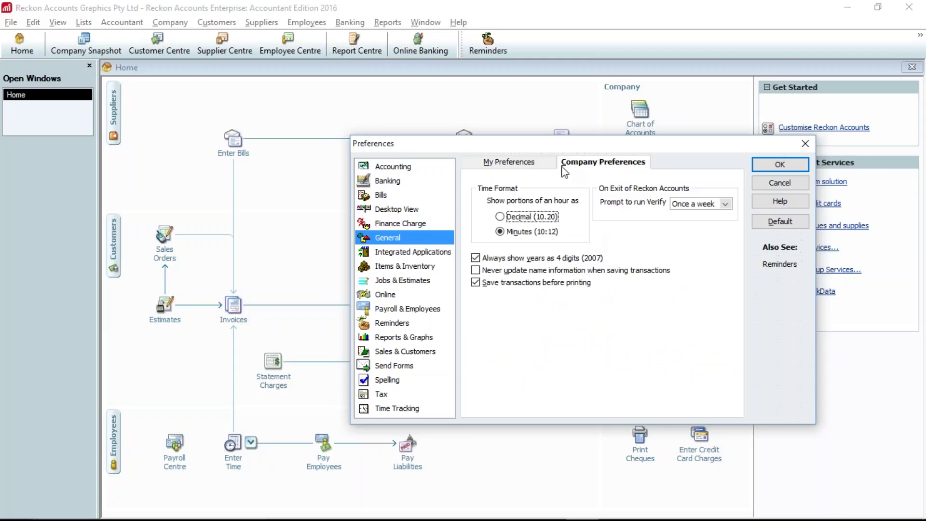
left_click(514, 164)
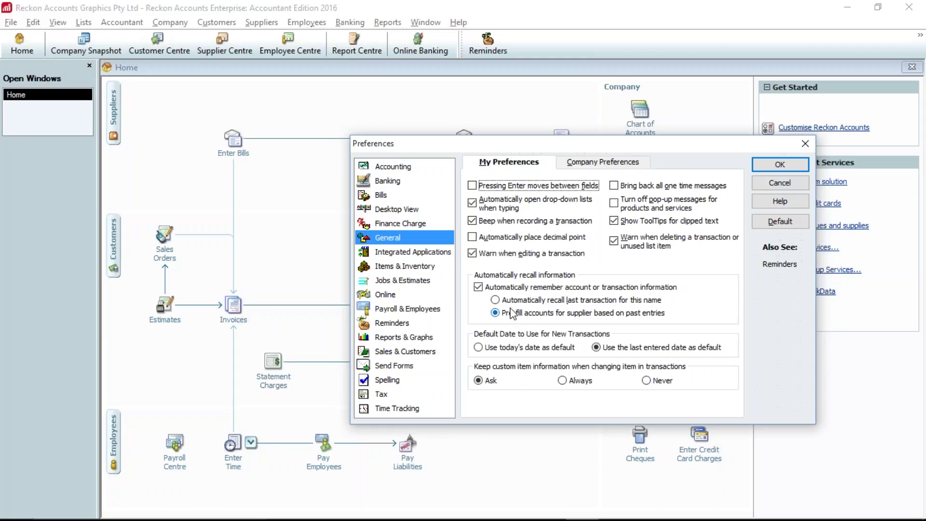
left_click(399, 167)
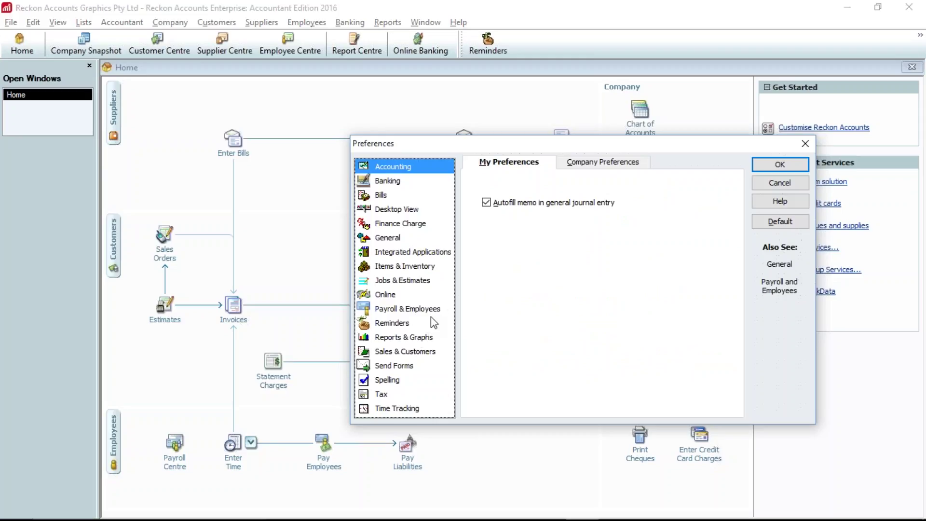
- View the company-wide Accounting preferences, then cancel out of Preferences without changes
left_click(599, 164)
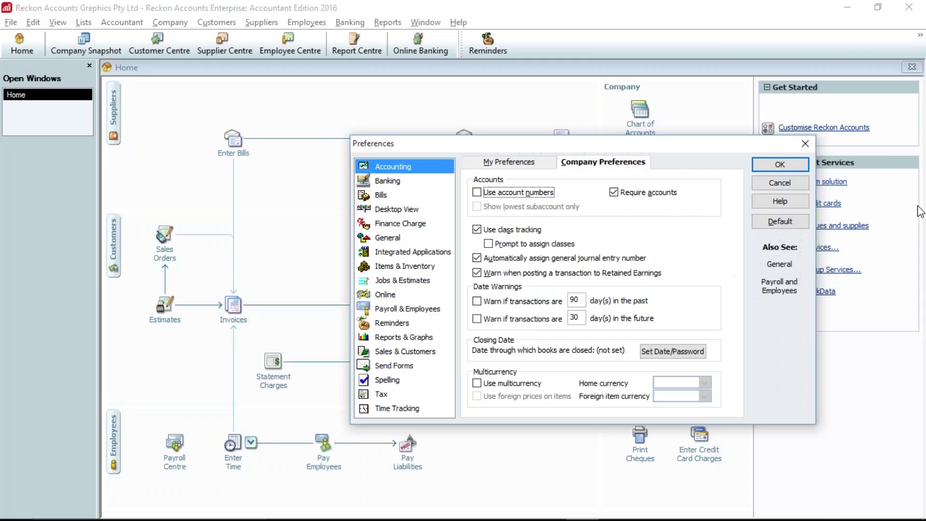
left_click(916, 38)
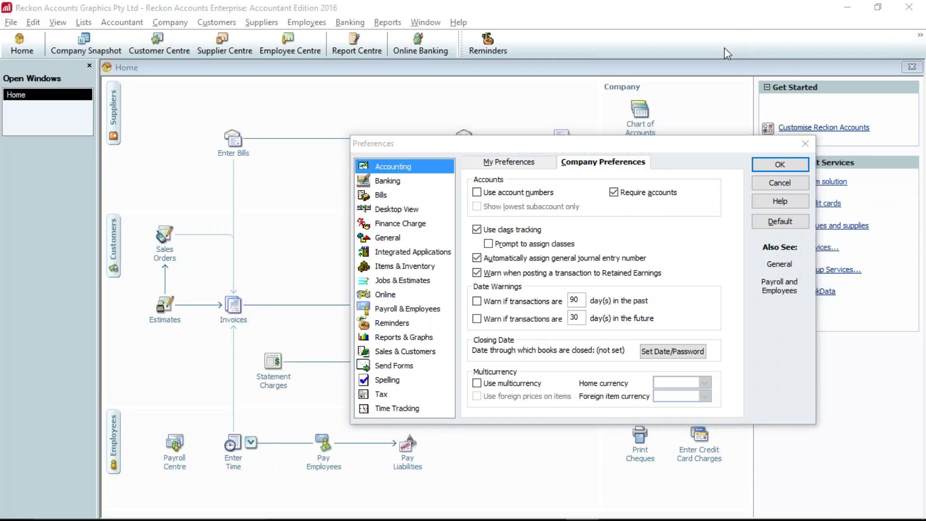
left_click(774, 182)
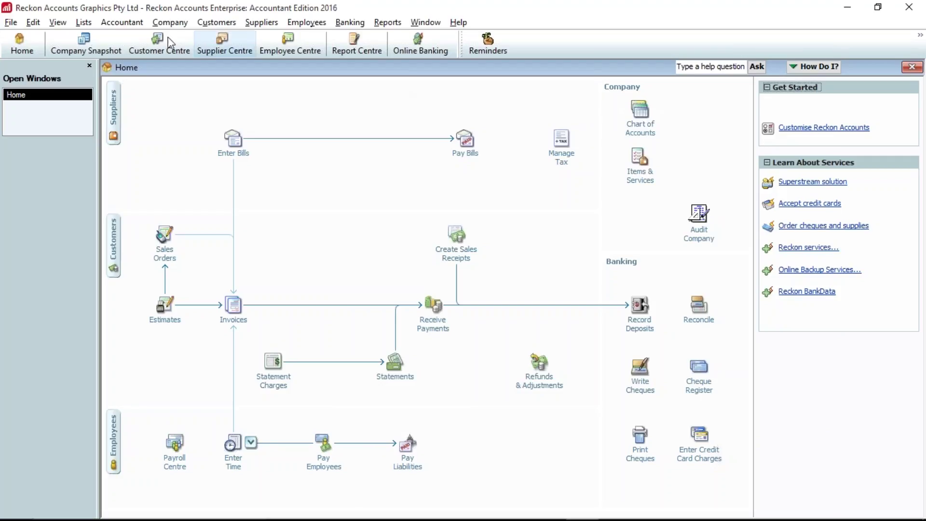
- Open the Chart of Accounts with Ctrl+A
left_click(82, 23)
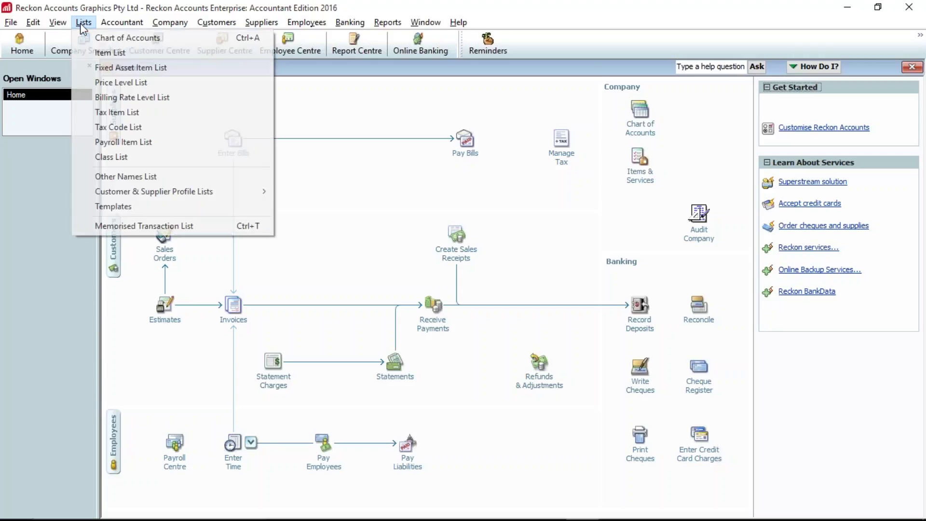
left_click(378, 198)
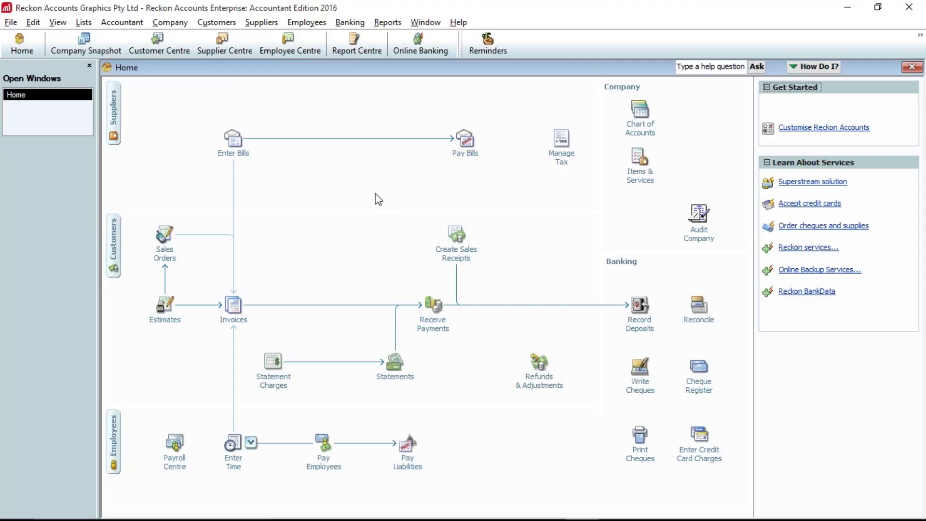
key("ctrl+a")
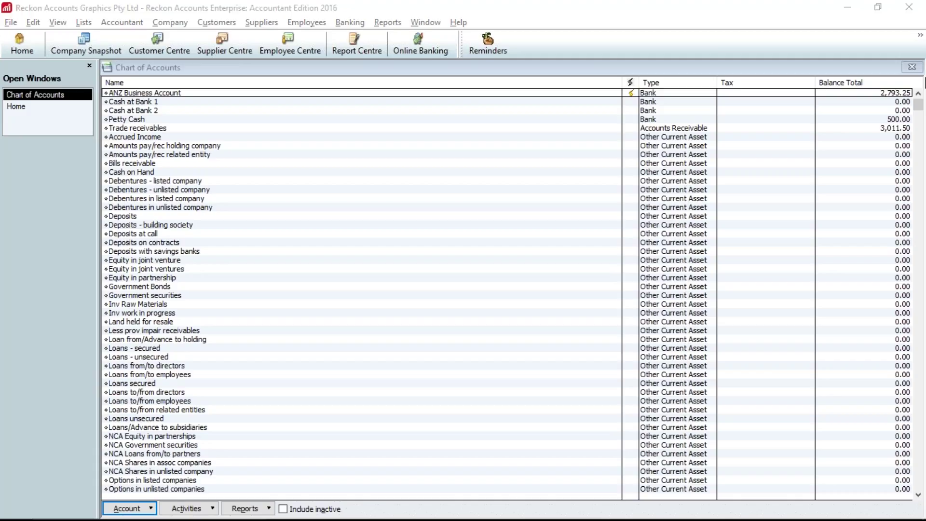
- Drag Cash on Hand up to sit directly below Trade receivables
left_click(135, 149)
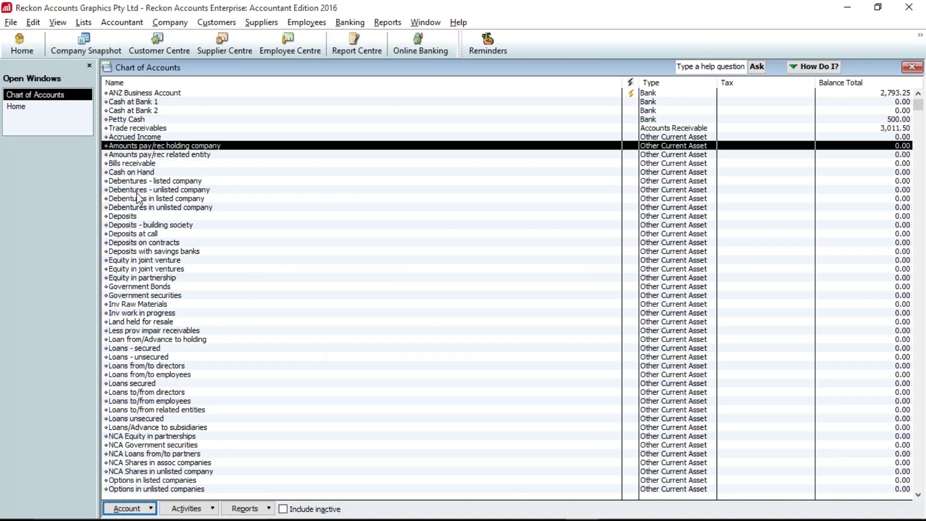
left_click(130, 173)
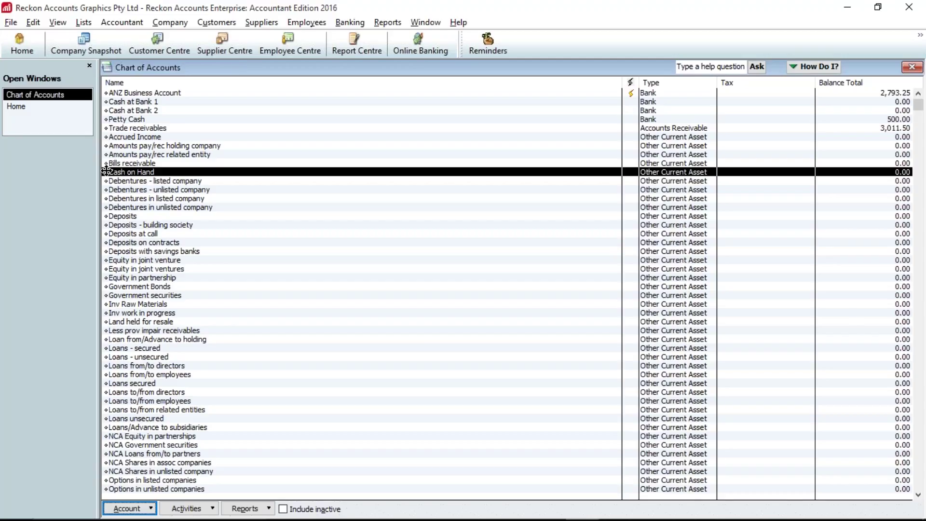
left_click_drag(106, 171, 111, 136)
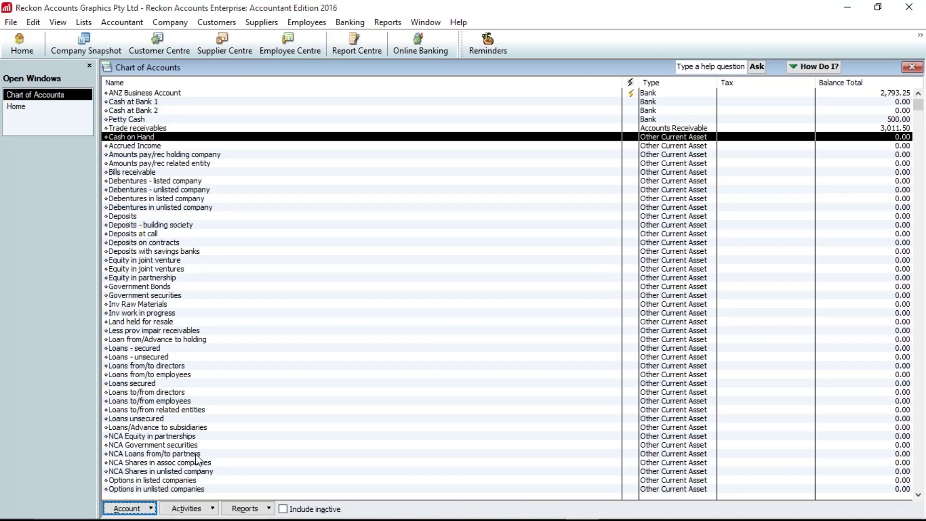
scroll(196, 458, "down", 1)
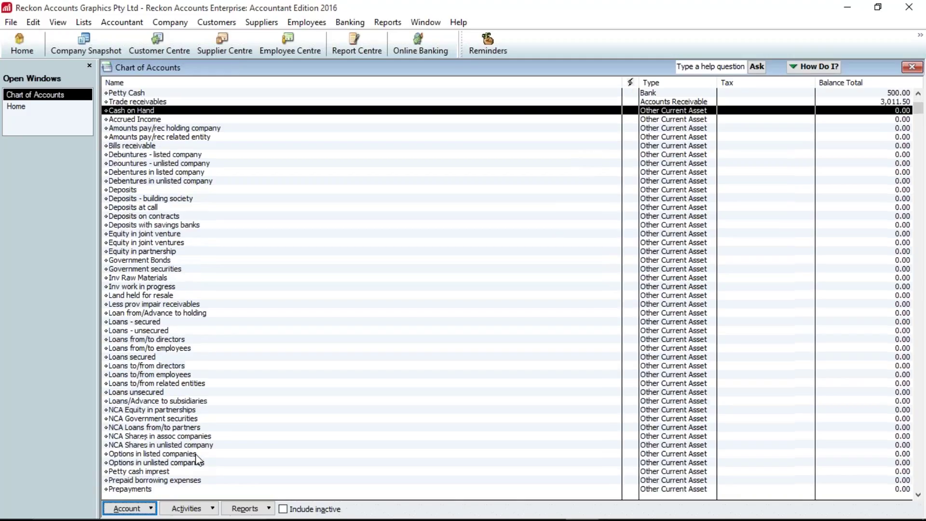
scroll(197, 458, "down", 3)
scroll(132, 405, "down", 3)
scroll(131, 405, "down", 3)
left_click(106, 358)
left_click_drag(104, 359, 107, 356)
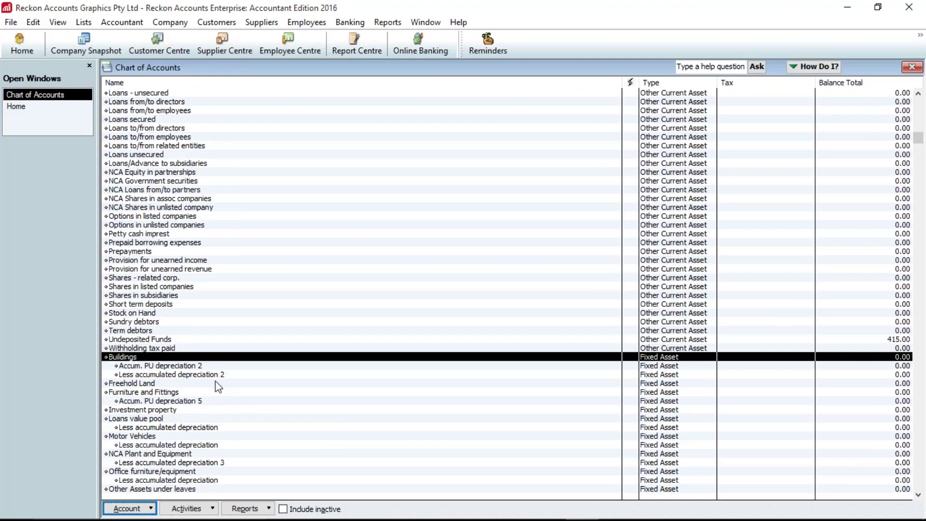
scroll(218, 386, "down", 3)
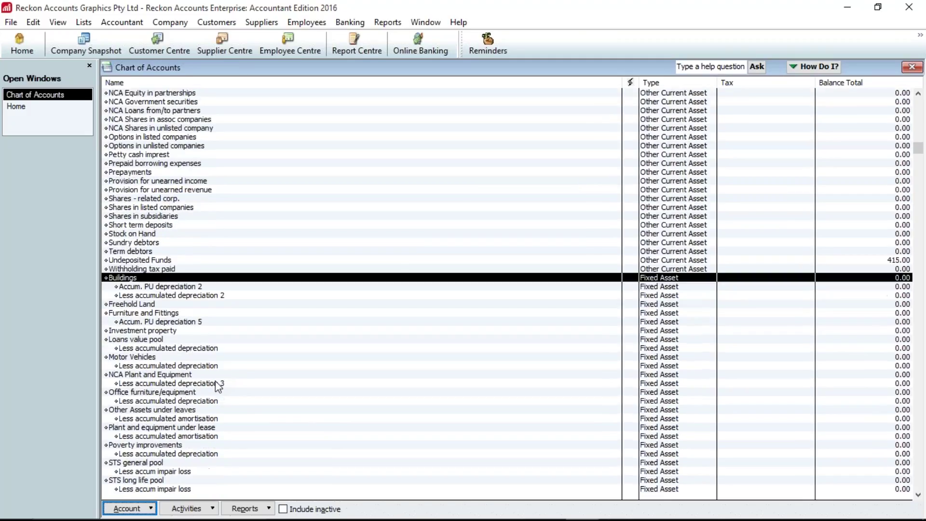
scroll(218, 386, "down", 1)
left_click_drag(106, 251, 107, 211)
left_click(468, 173)
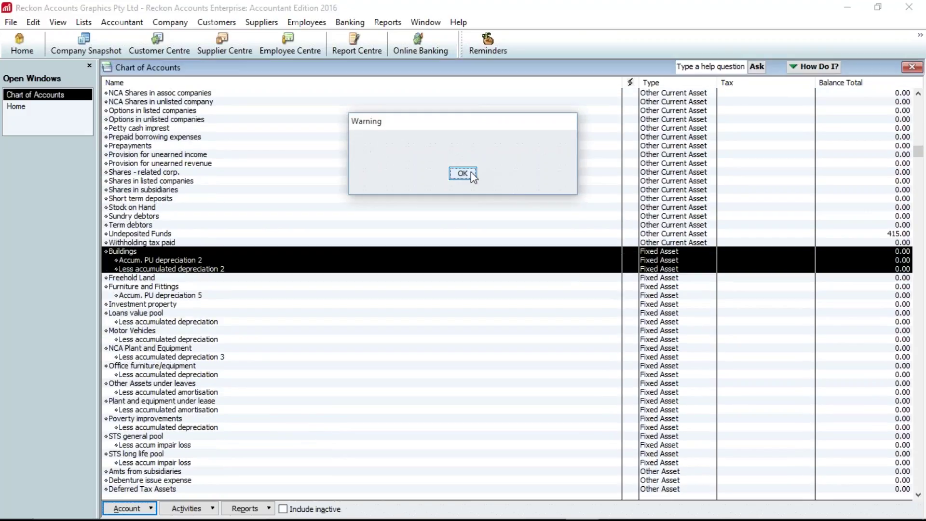
left_click(641, 269)
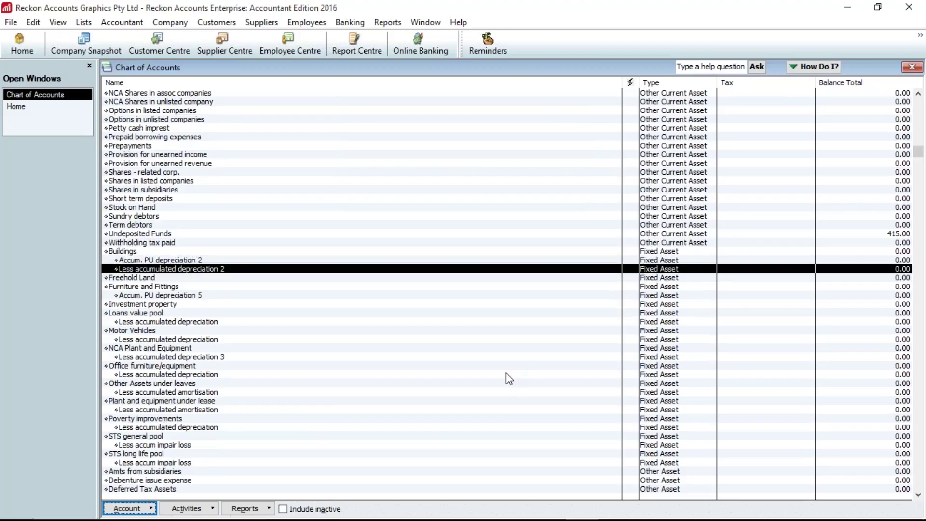
scroll(505, 372, "down", 1)
scroll(505, 373, "down", 2)
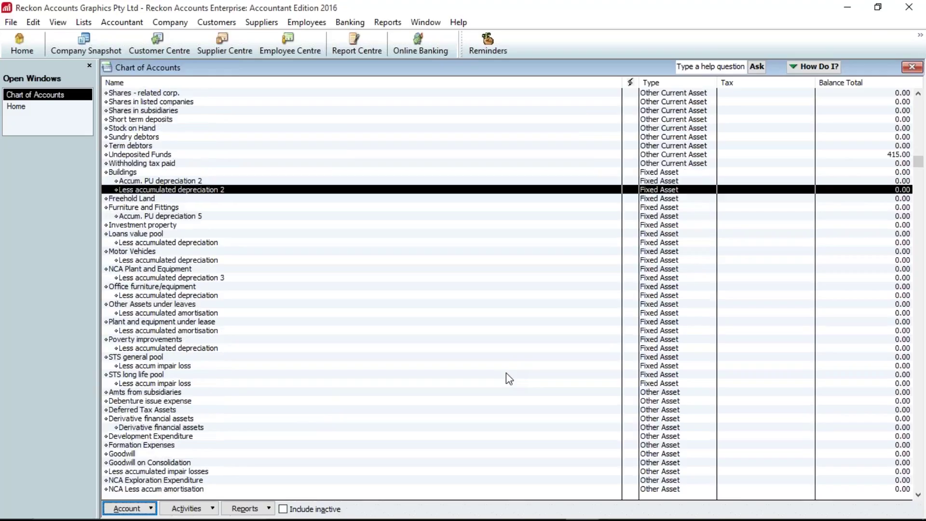
scroll(505, 372, "down", 7)
scroll(508, 378, "down", 9)
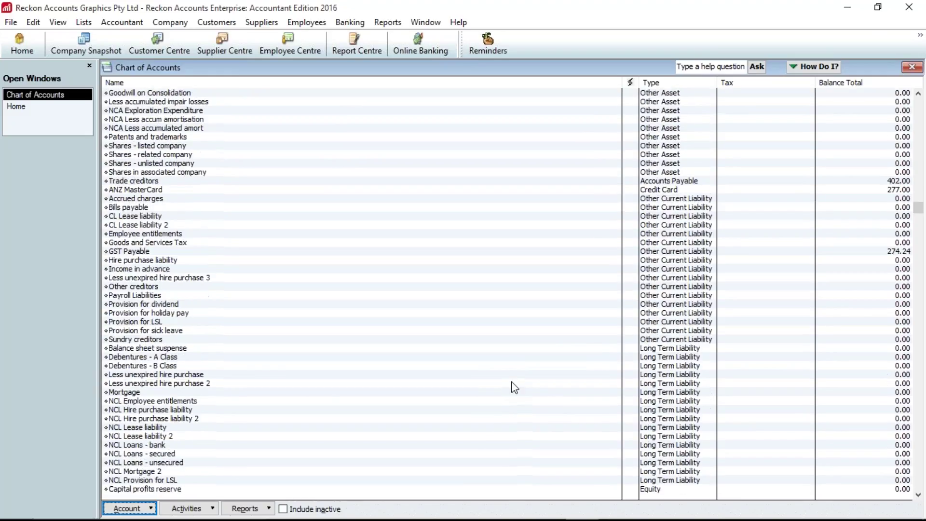
scroll(513, 387, "down", 5)
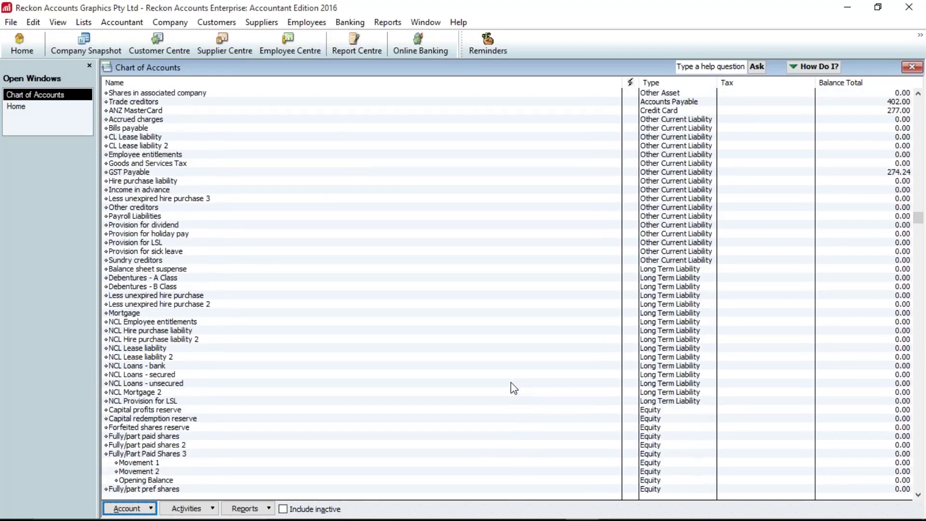
scroll(505, 398, "down", 13)
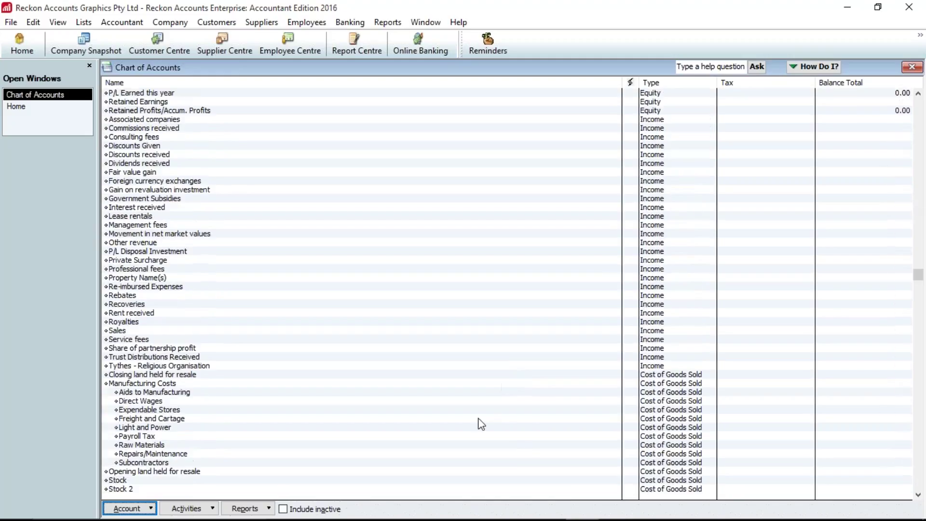
scroll(481, 424, "down", 14)
left_click(156, 181)
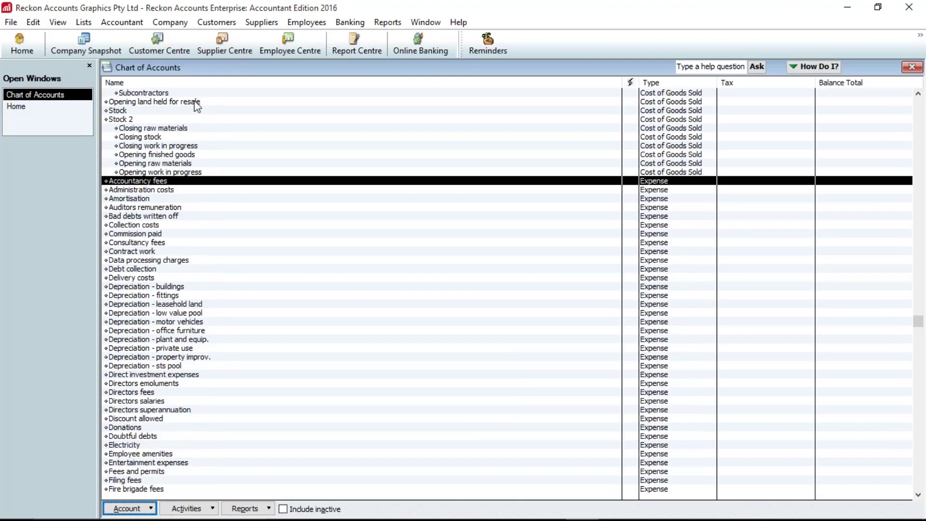
- Start a supplier bill and quick-add the new supplier
left_click(15, 107)
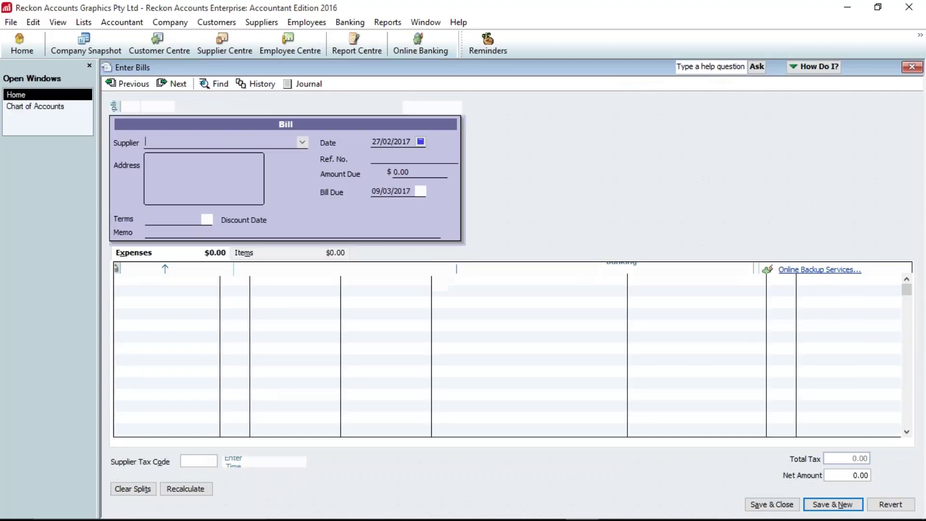
type("Kell")
type("y ")
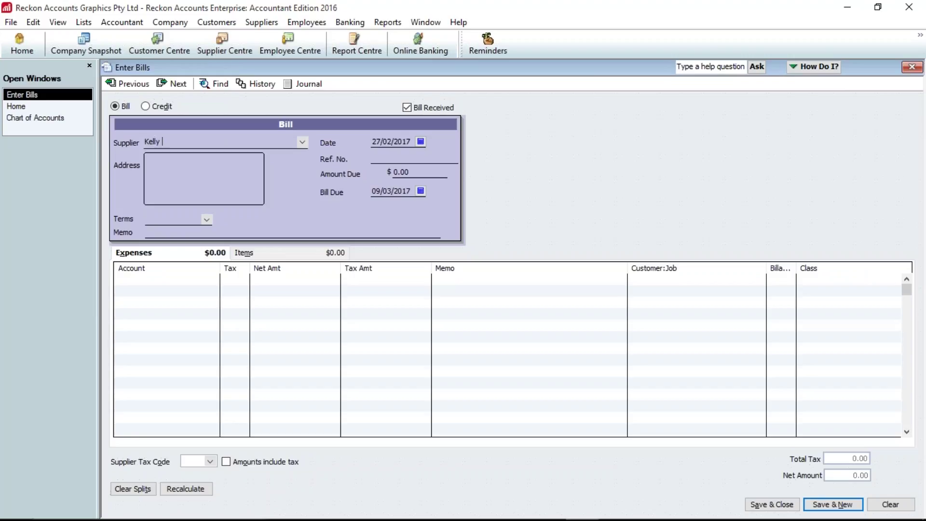
type("Partners")
key("Tab")
key("Return")
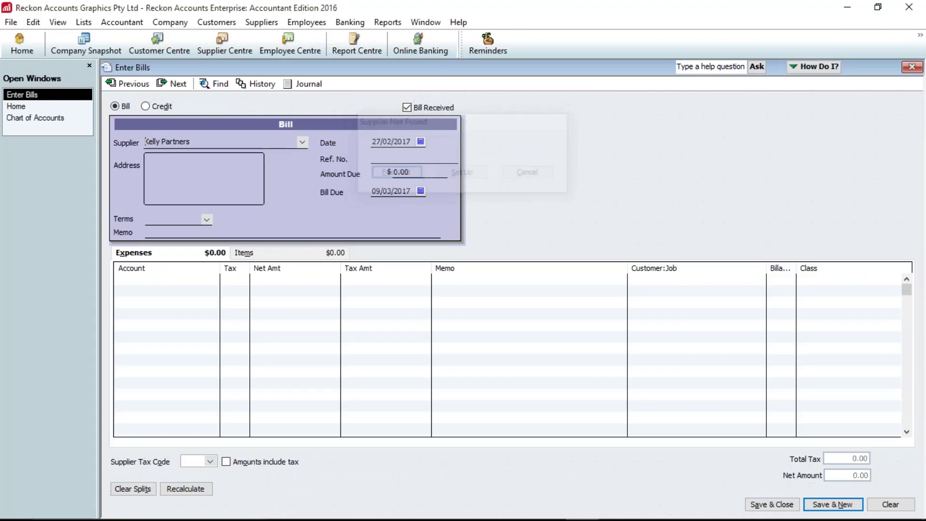
- Enter 550 amount due on an Accountancy fees expense line with tax code NCG
key("Tab")
type("550")
key("Tab")
key("Tab")
key("Tab")
key("Tab")
type("acc")
key("Tab")
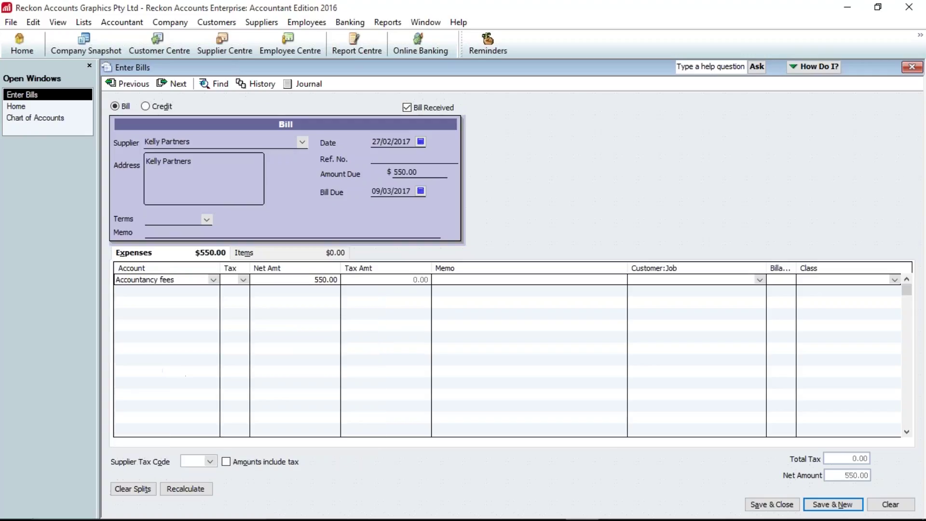
key("Tab")
key("Tab")
key("shift+Tab")
key("shift+Tab")
left_click(243, 281)
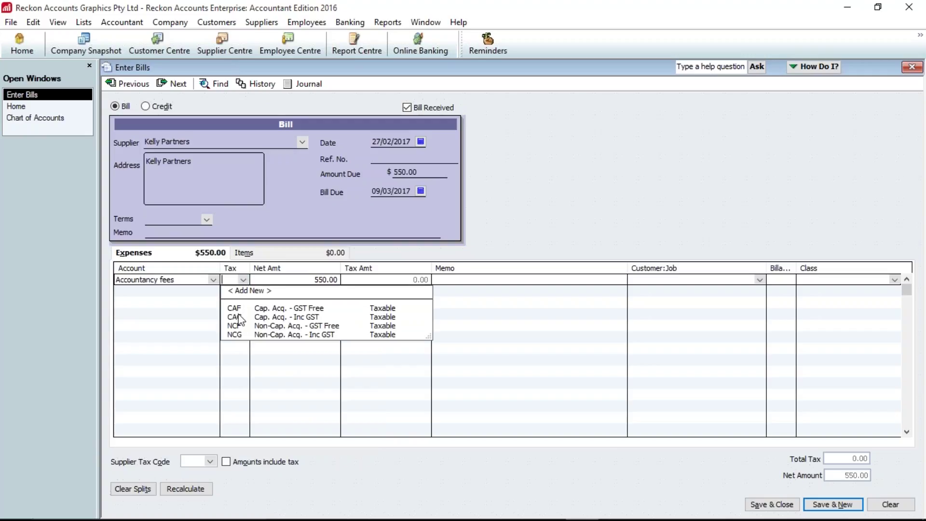
left_click(240, 335)
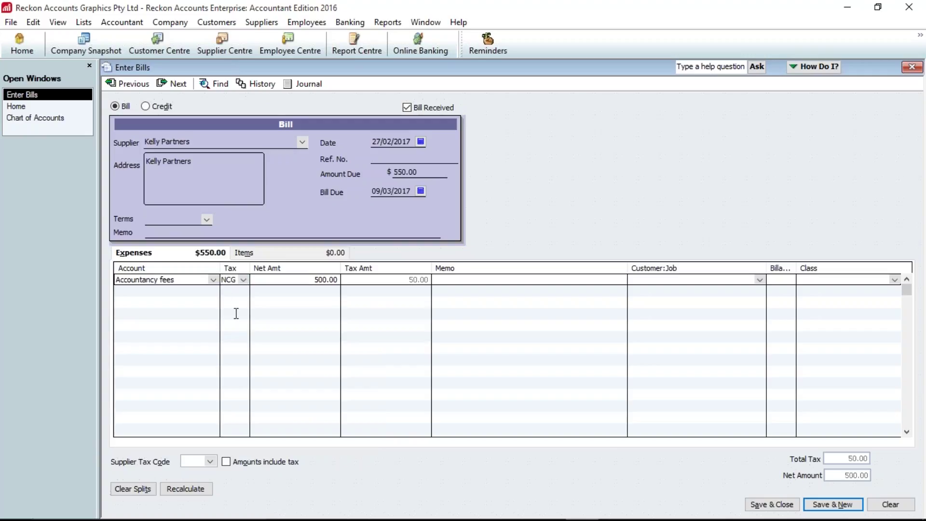
- Discard the draft bill without recording it
left_click_drag(235, 280, 207, 280)
key("Escape")
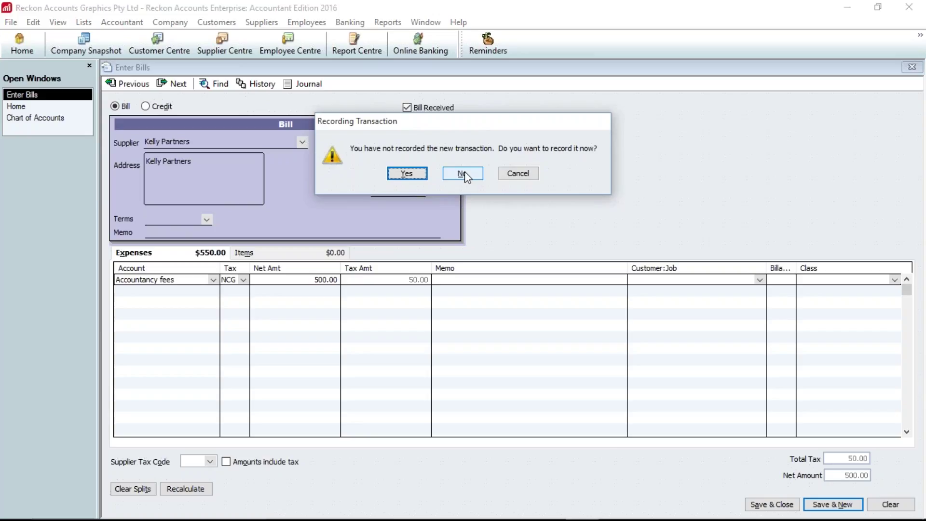
left_click(464, 173)
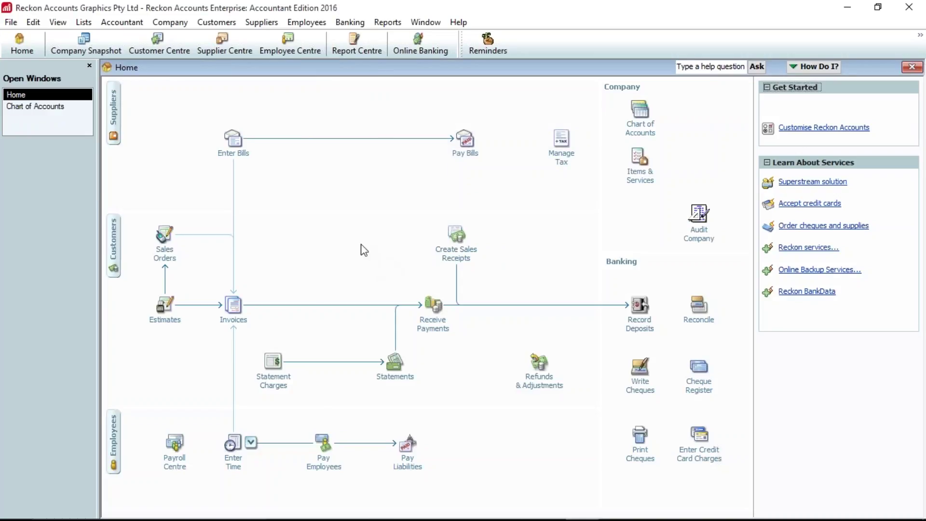
- Set the Accountancy fees account's default tax code to NCG and save it
left_click(42, 108)
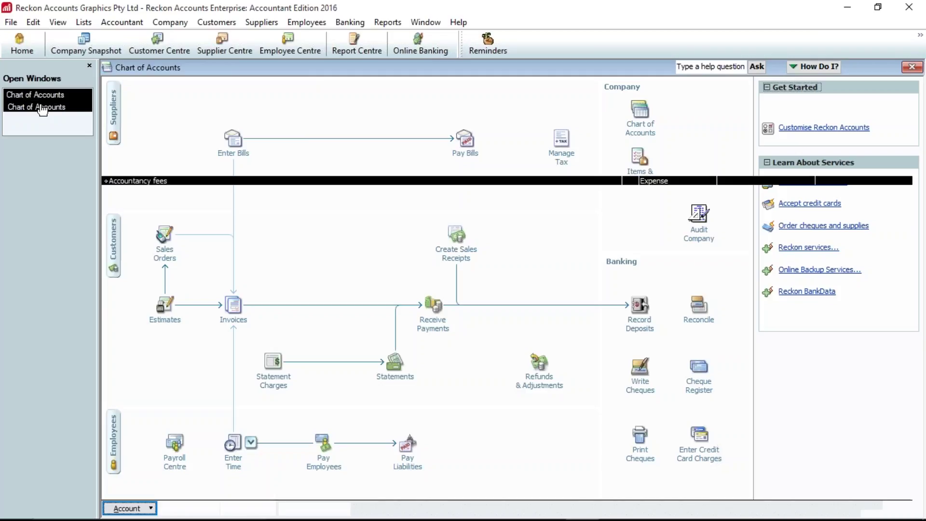
right_click(298, 182)
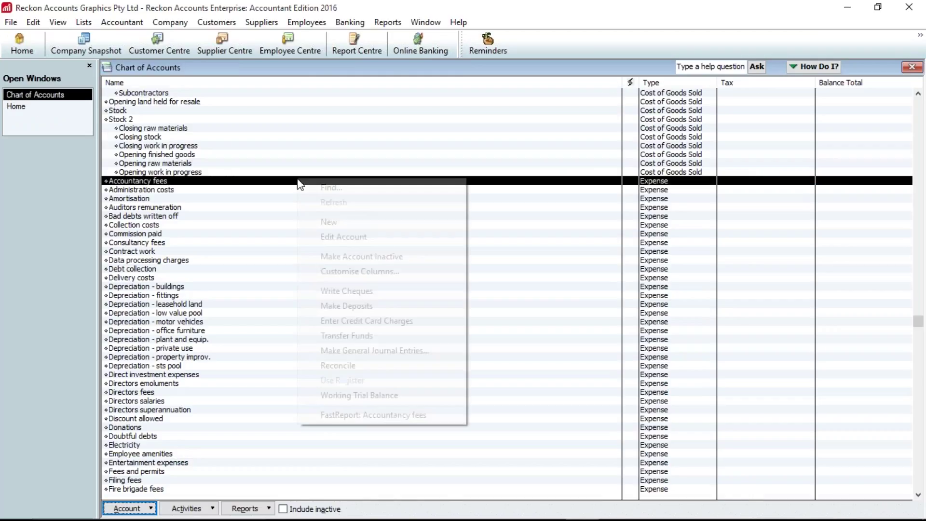
left_click(347, 237)
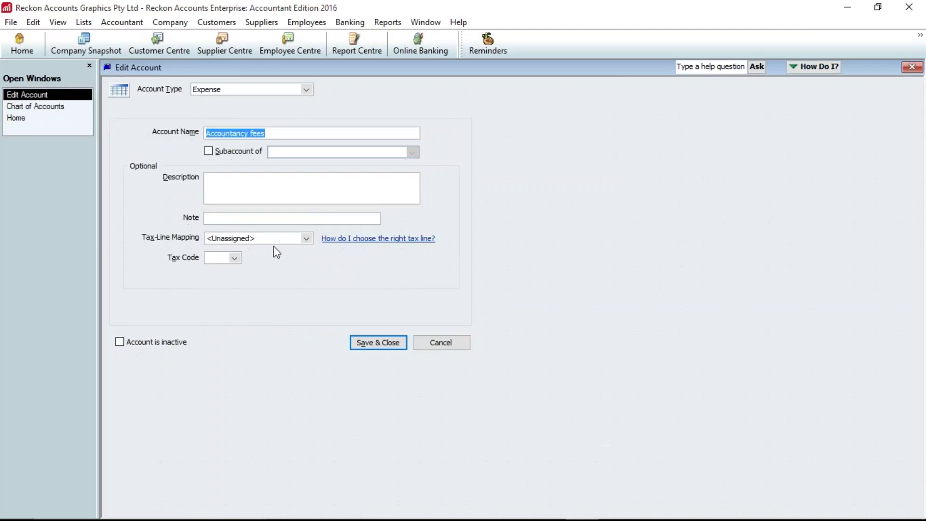
left_click(235, 258)
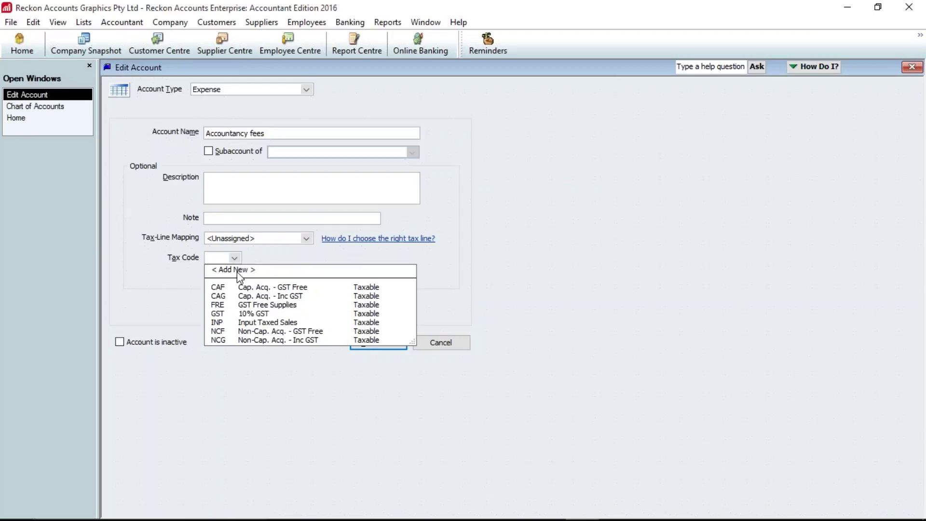
left_click(227, 340)
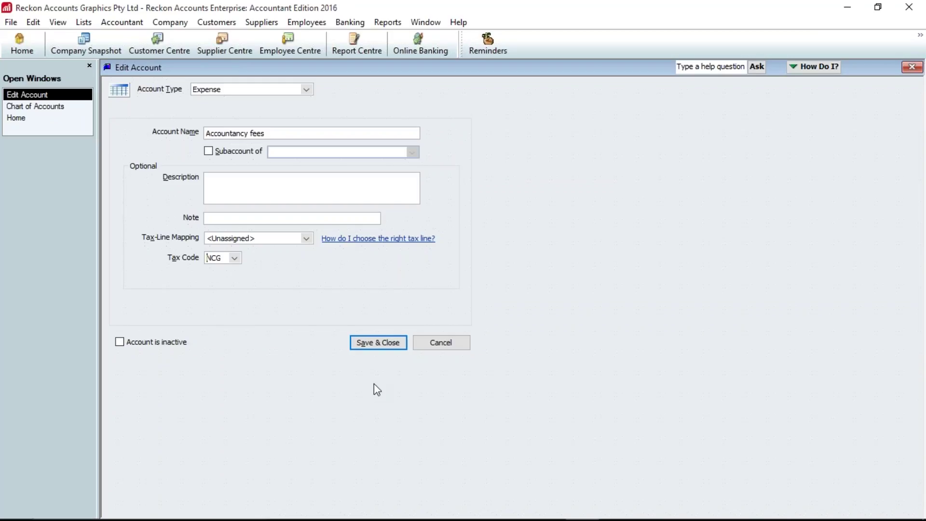
left_click(377, 342)
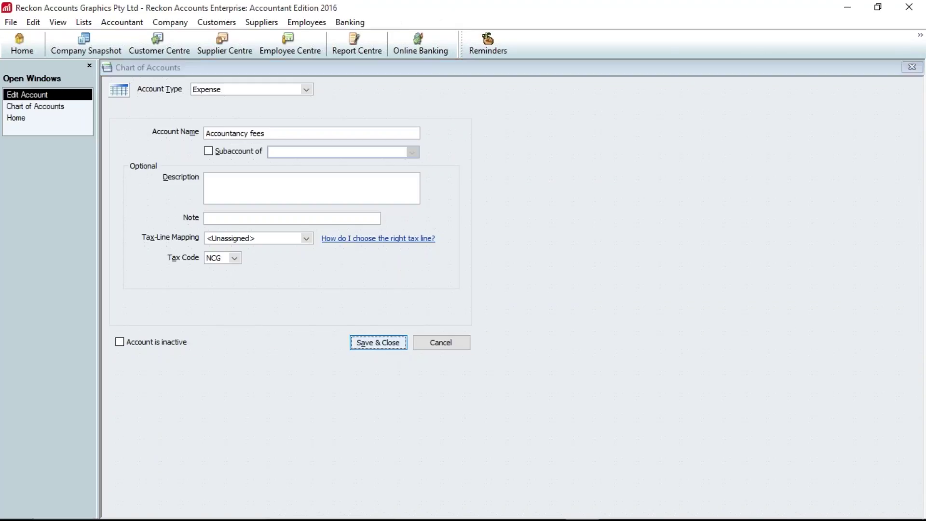
- Go to the Home page and start a new Enter Bills form
left_click(759, 225)
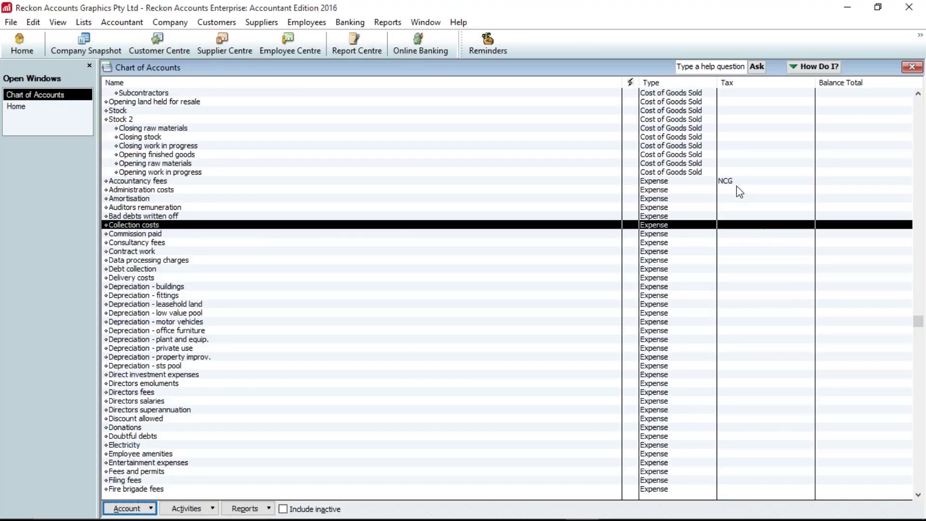
left_click(35, 107)
left_click(232, 143)
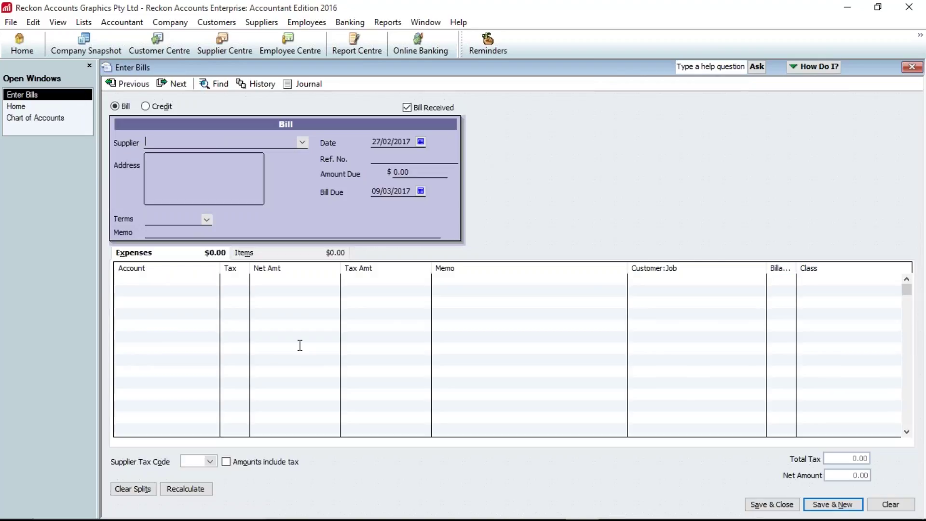
- Fill the bill with the supplier, 550 due and Accountancy fees, then return to Chart of Accounts
type("Kelly Partners")
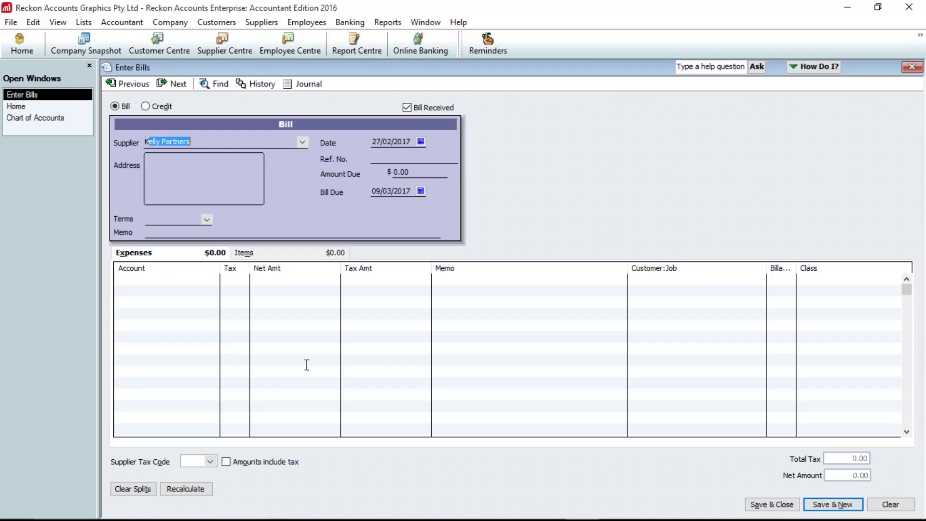
key("Tab")
key("Tab")
key("Tab")
type("550")
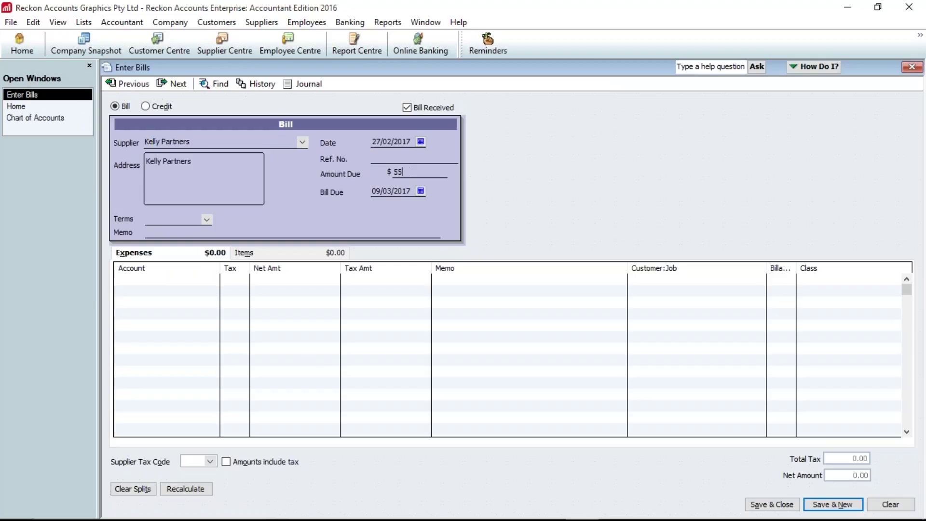
key("Tab")
key("Tab")
key("Tab")
key("Tab")
type("Acco")
key("Tab")
key("Tab")
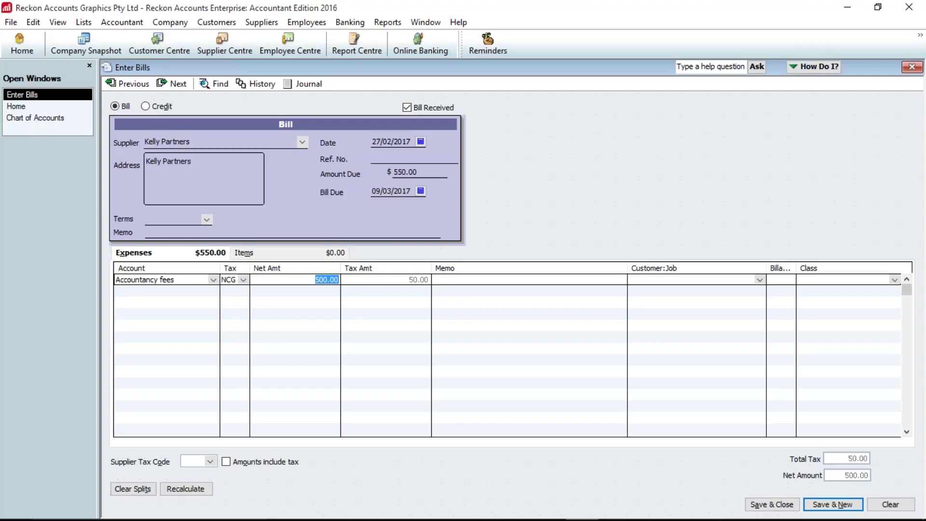
left_click(46, 118)
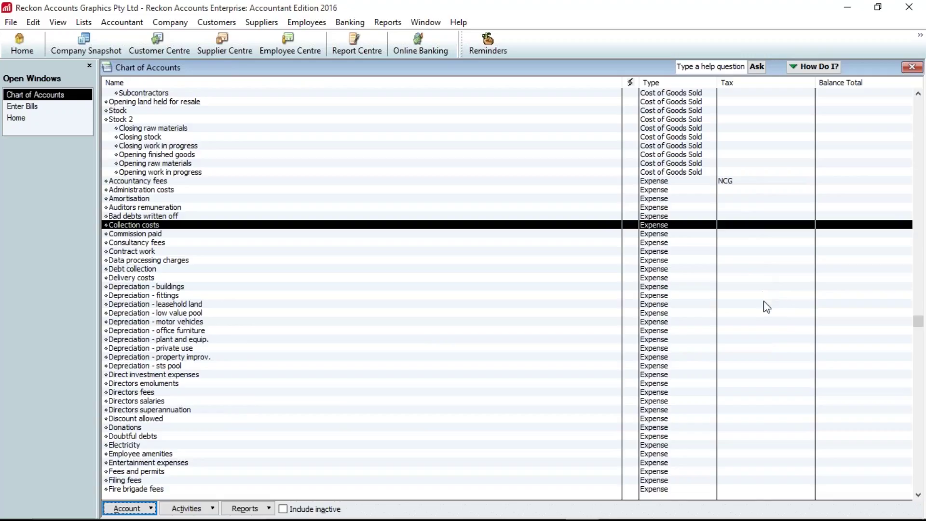
left_click(779, 453)
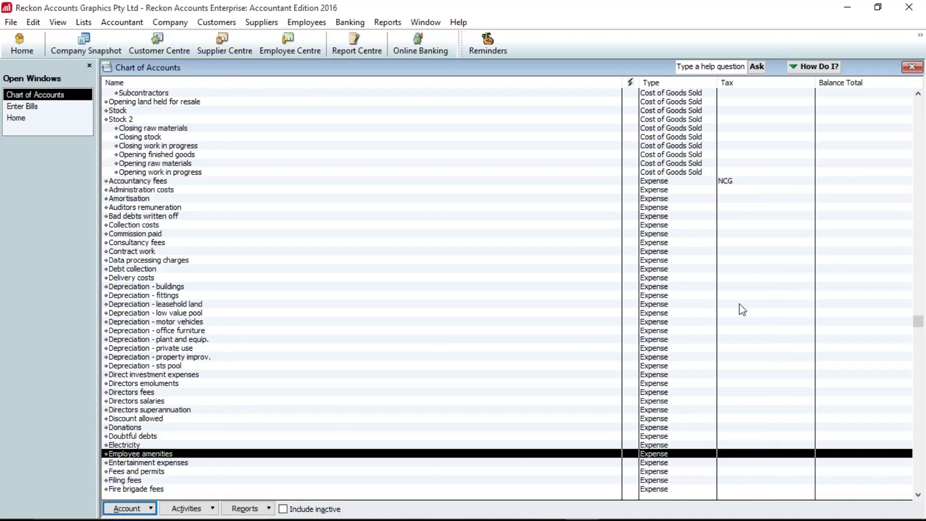
left_click(720, 182)
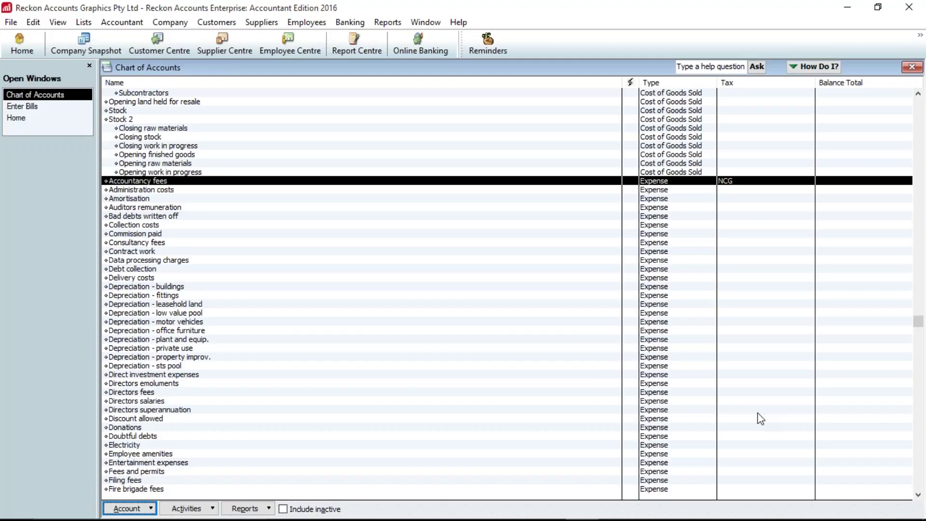
scroll(532, 443, "up", 1)
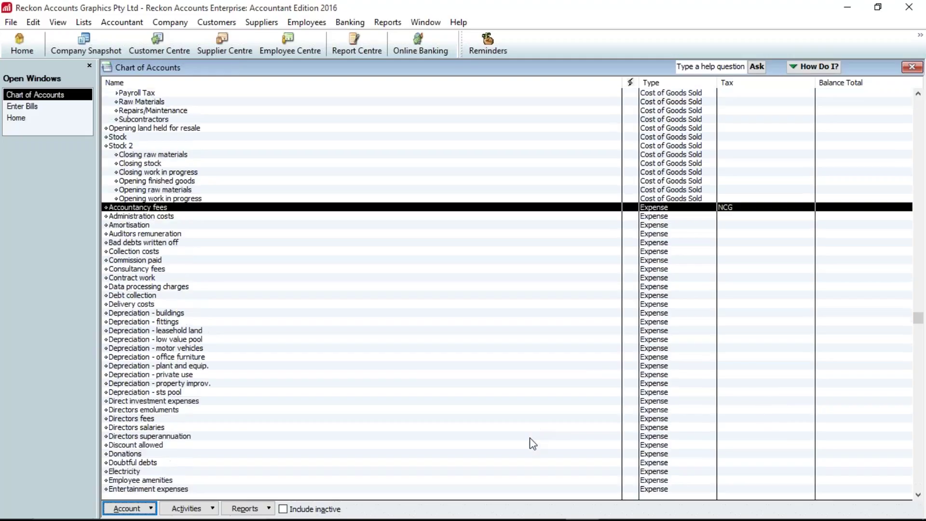
scroll(532, 444, "up", 1)
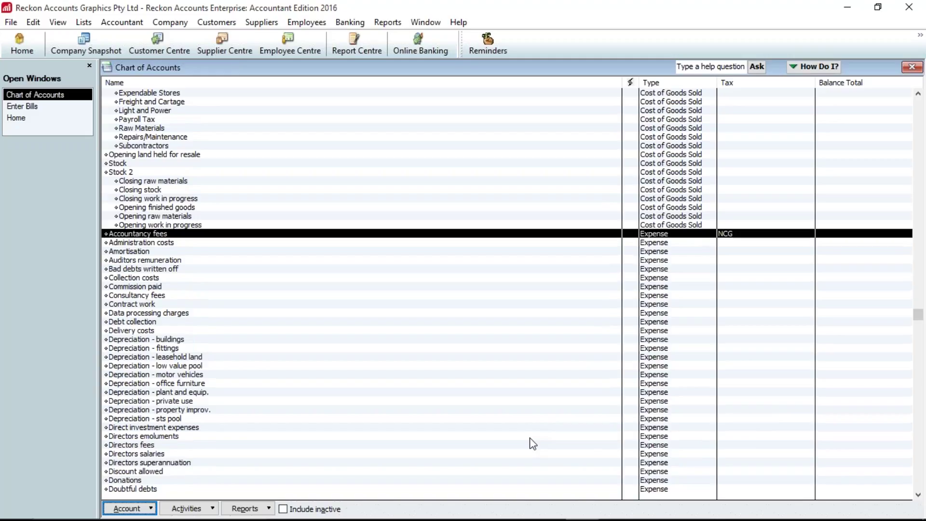
scroll(532, 443, "up", 2)
scroll(250, 332, "down", 14)
scroll(253, 332, "down", 7)
scroll(274, 332, "down", 20)
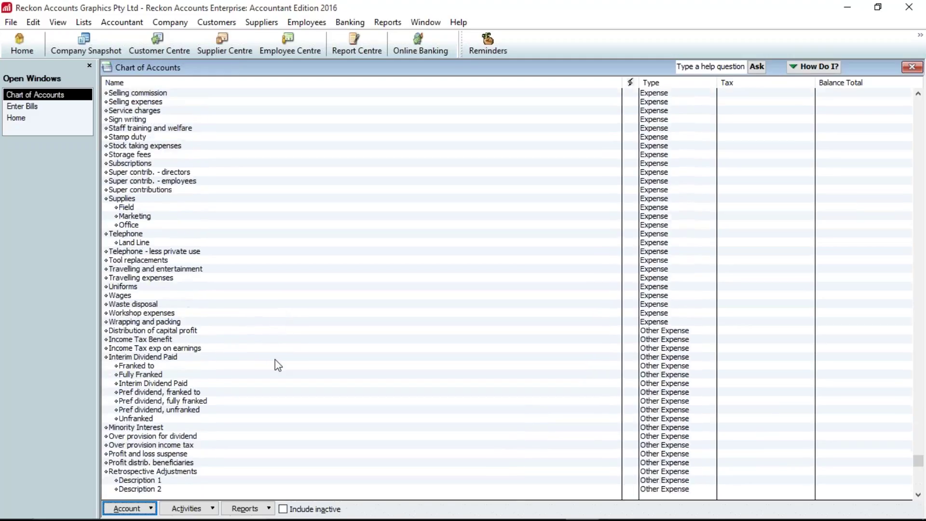
scroll(277, 366, "down", 7)
scroll(277, 398, "up", 9)
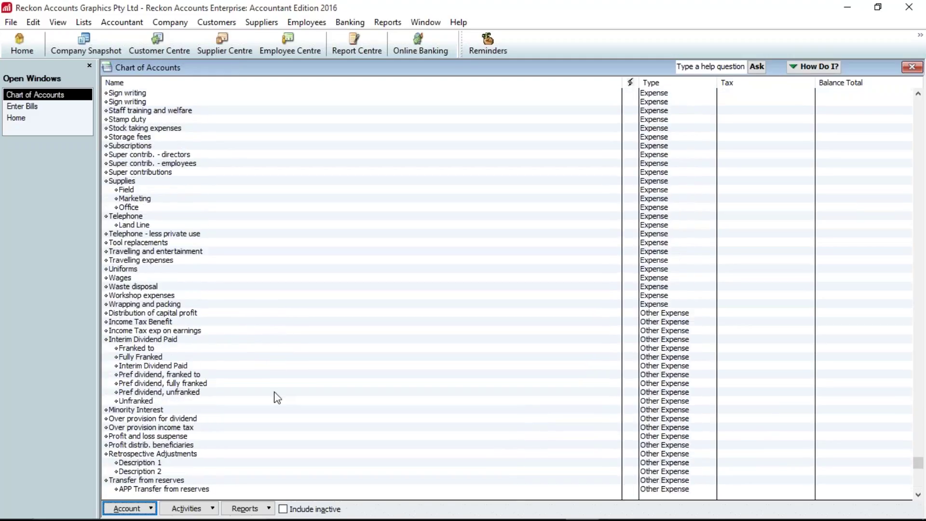
scroll(277, 398, "up", 20)
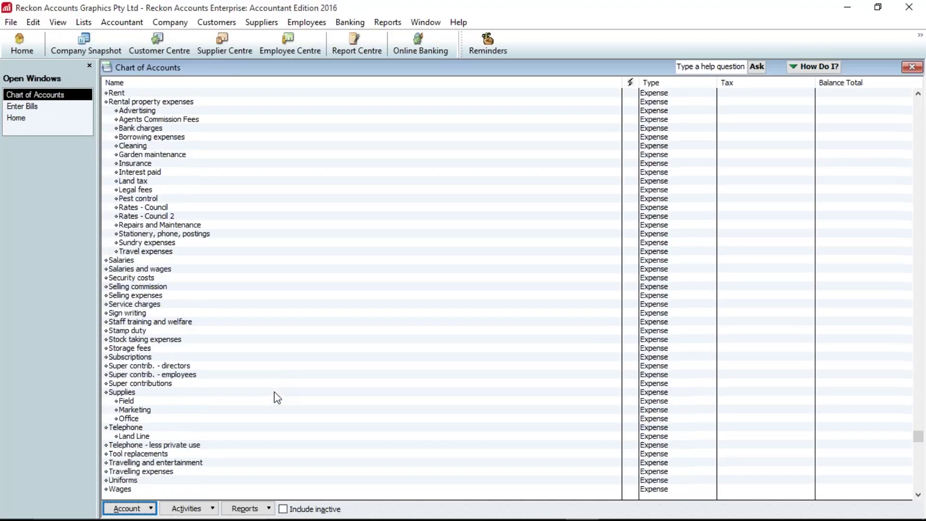
scroll(277, 398, "up", 6)
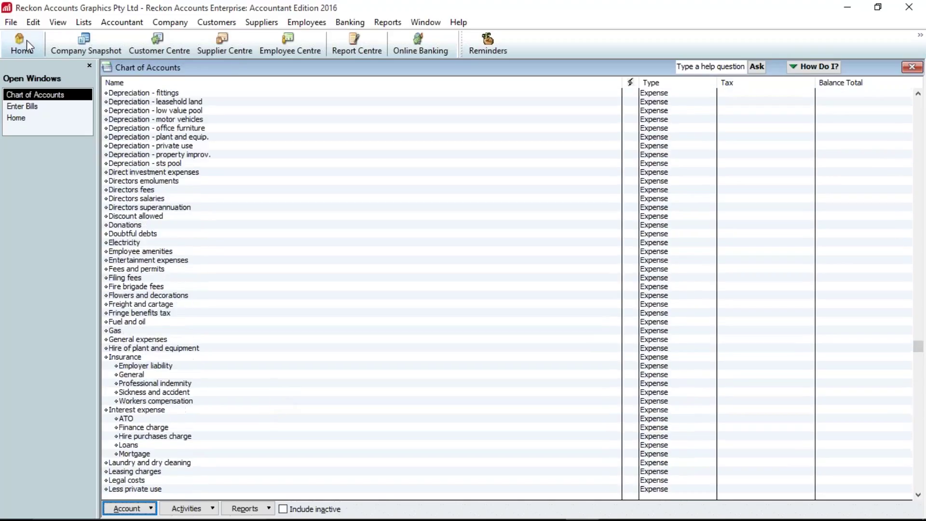
- Export Lists to IIF Files with Chart of Accounts ticked
left_click(12, 23)
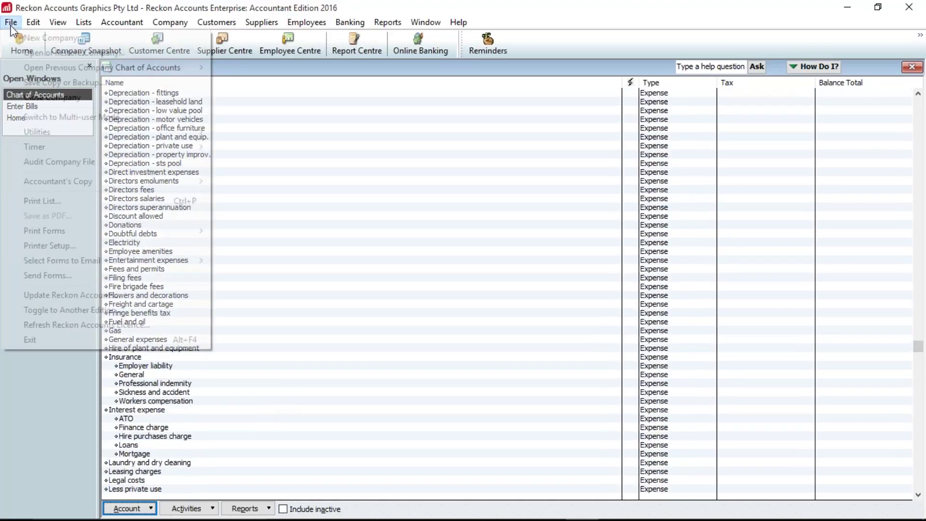
mouse_move(78, 132)
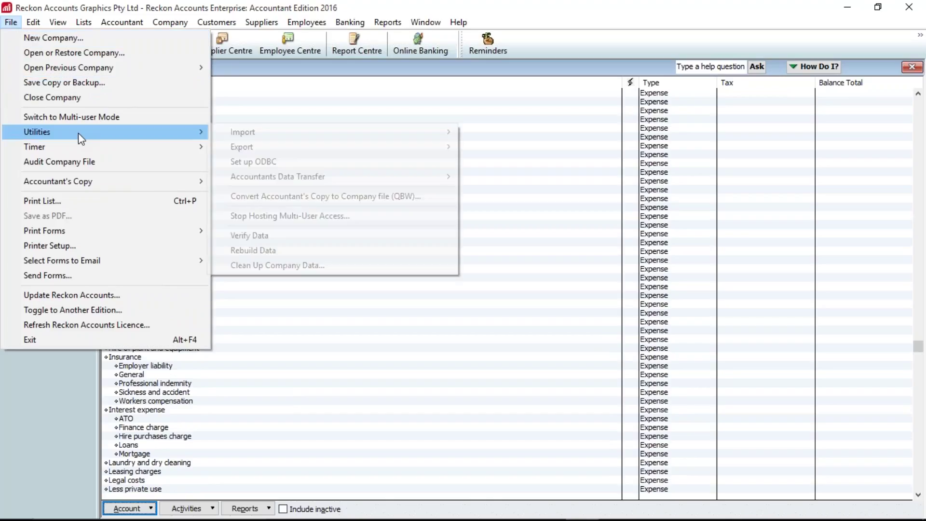
mouse_move(285, 147)
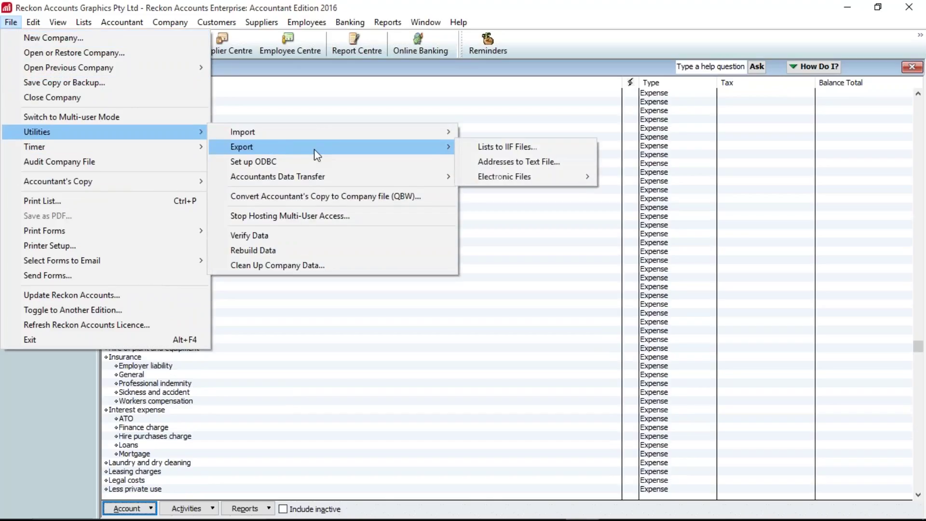
left_click(520, 147)
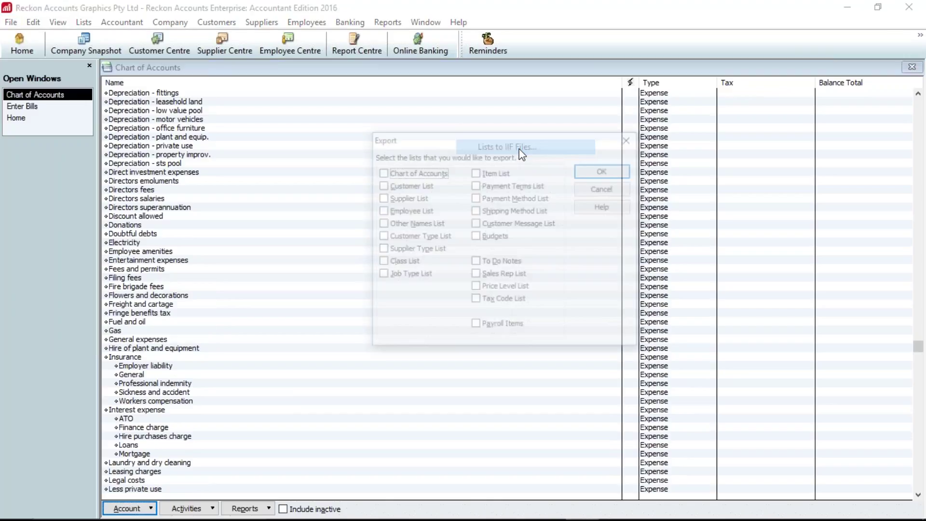
left_click(399, 173)
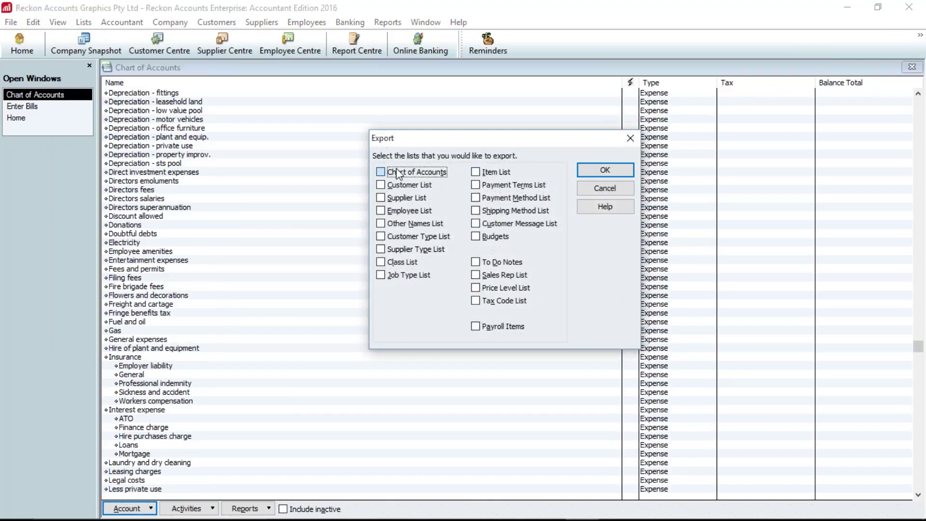
left_click(603, 172)
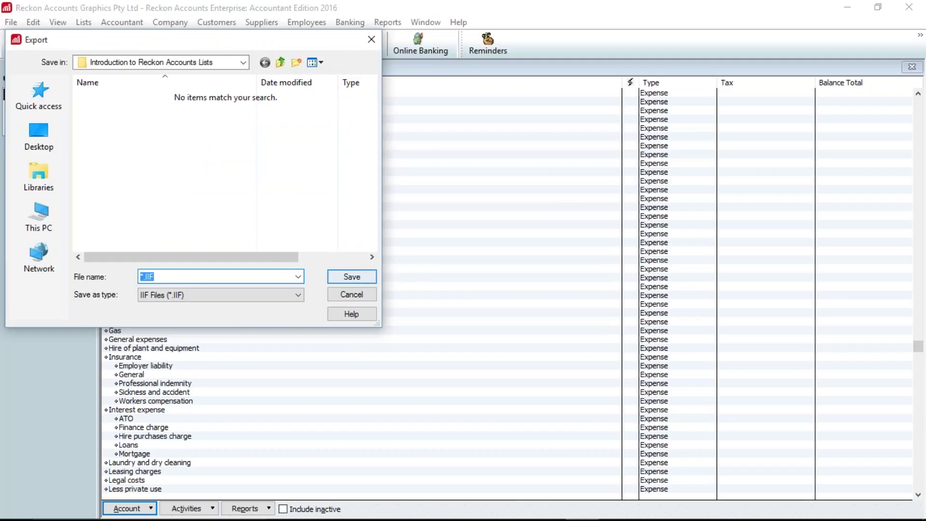
- Save the export as CoA.IIF and acknowledge the success message
left_click(142, 277)
key("BackSpace")
type("CoA")
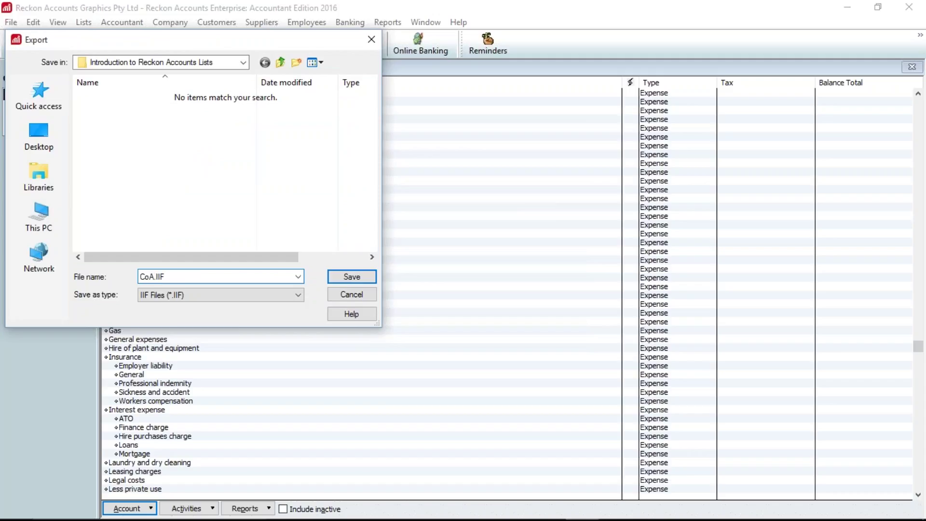
left_click(347, 276)
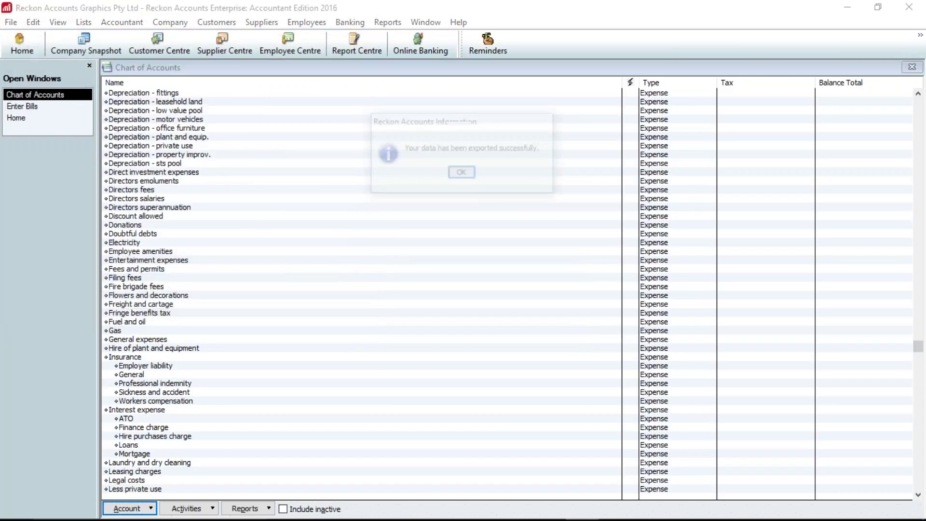
left_click(462, 174)
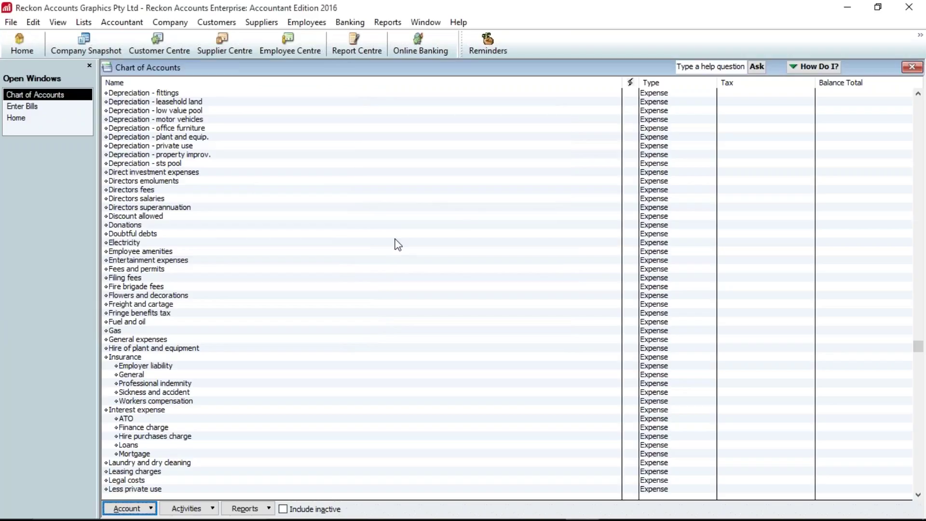
mouse_move(169, 517)
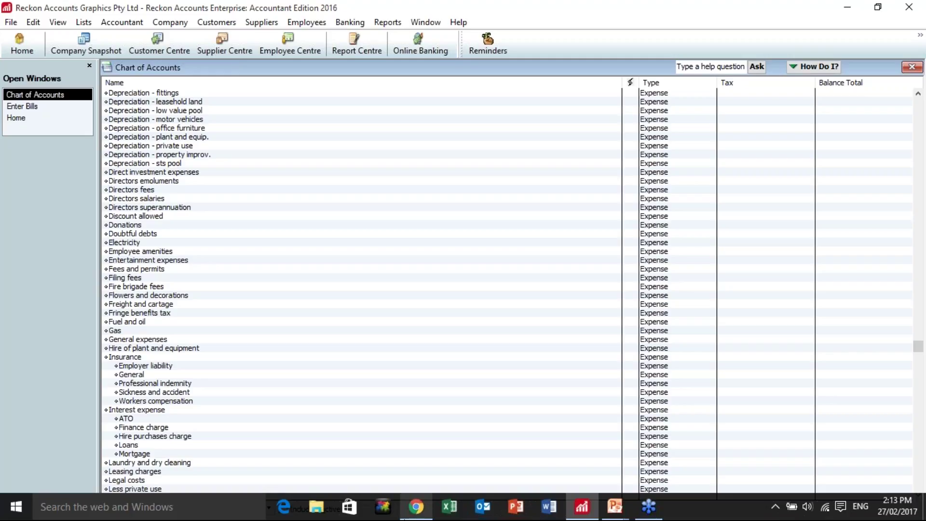
- In File Explorer, go to C:\Data\Reckon\Introduction to Reckon Accounts Lists
left_click(327, 514)
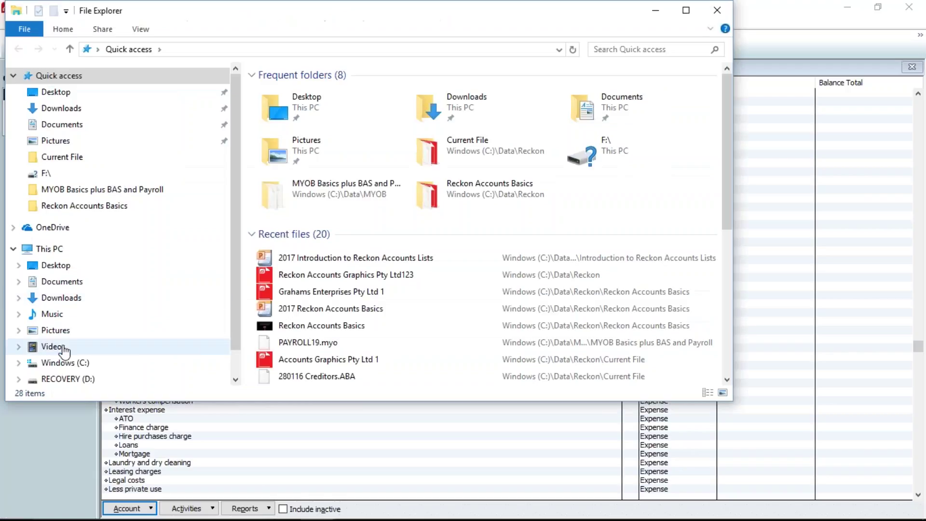
left_click(63, 362)
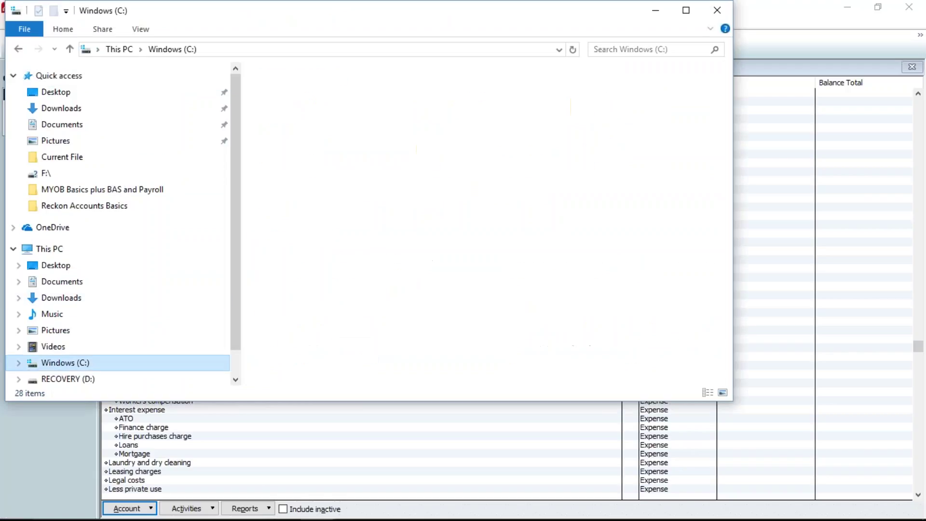
double_click(279, 104)
double_click(283, 100)
double_click(303, 107)
- Open CoA.IIF, dismiss the open-with prompt, and close the folder window
left_click(290, 104)
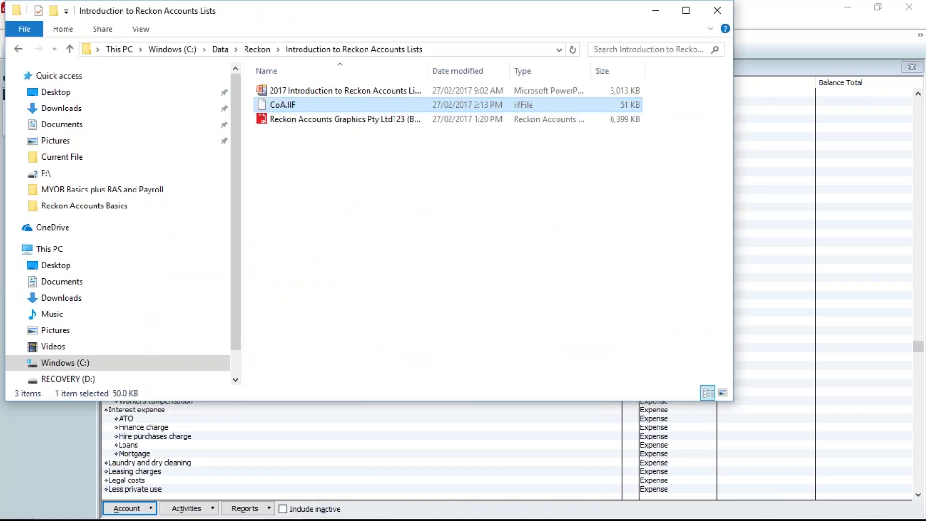
key("Return")
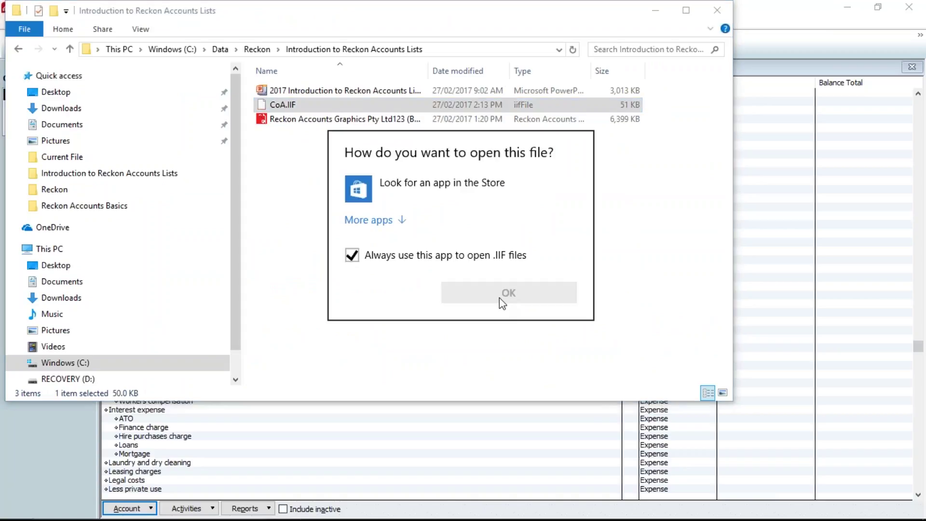
left_click(677, 139)
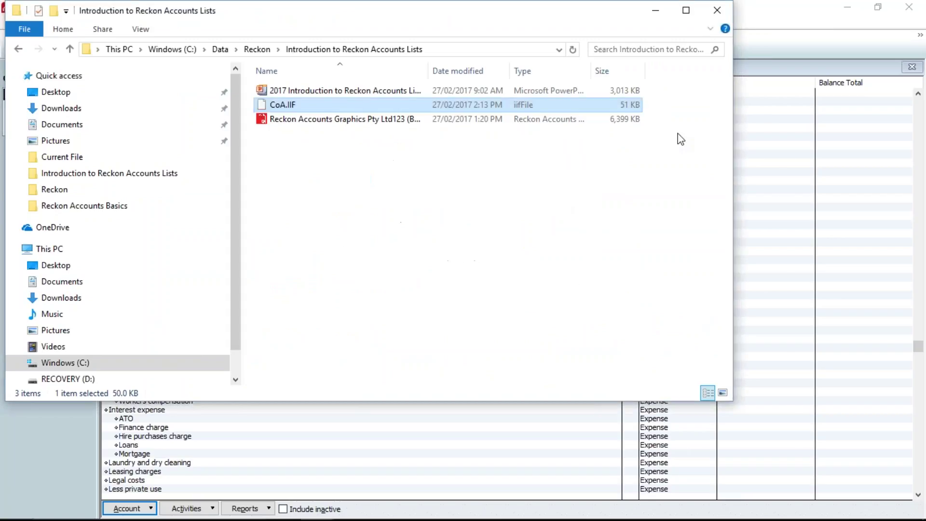
left_click(717, 11)
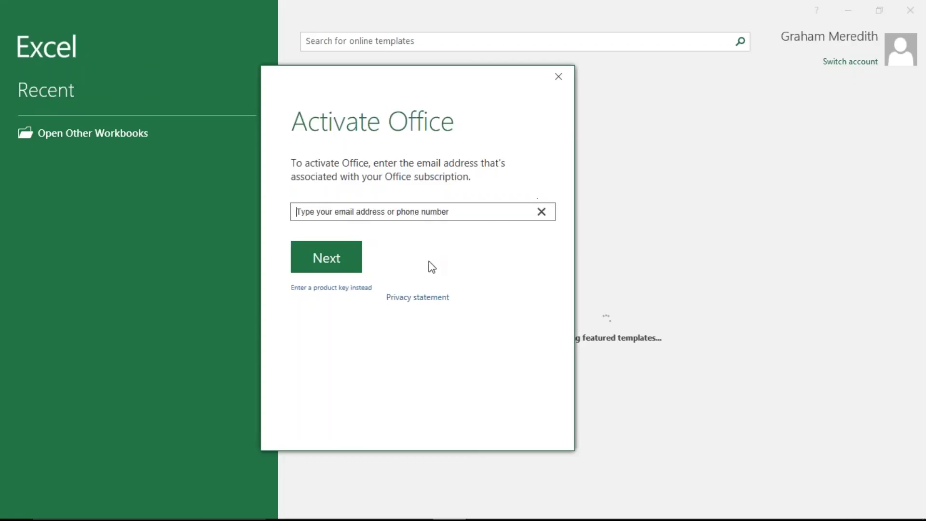
- Dismiss Office activation and browse to the Reckon lists folder showing All Files
left_click(559, 76)
left_click(120, 133)
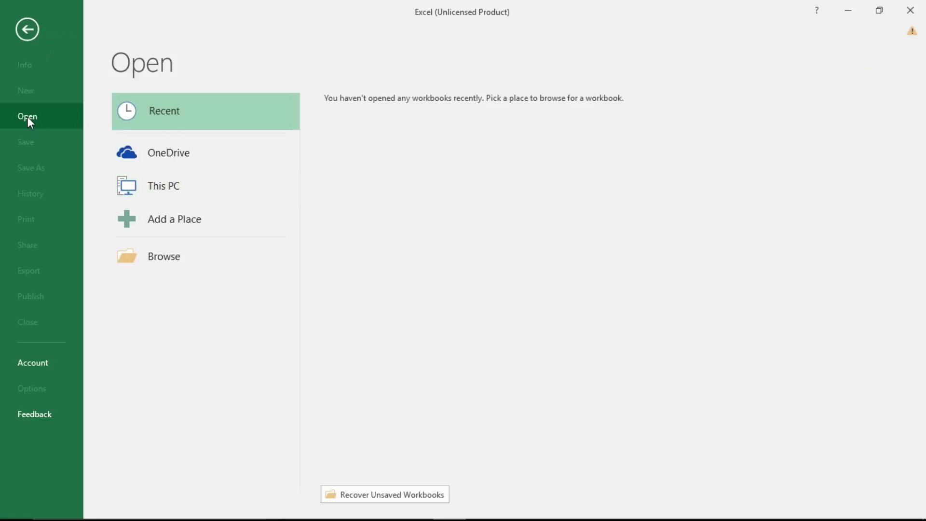
left_click(165, 258)
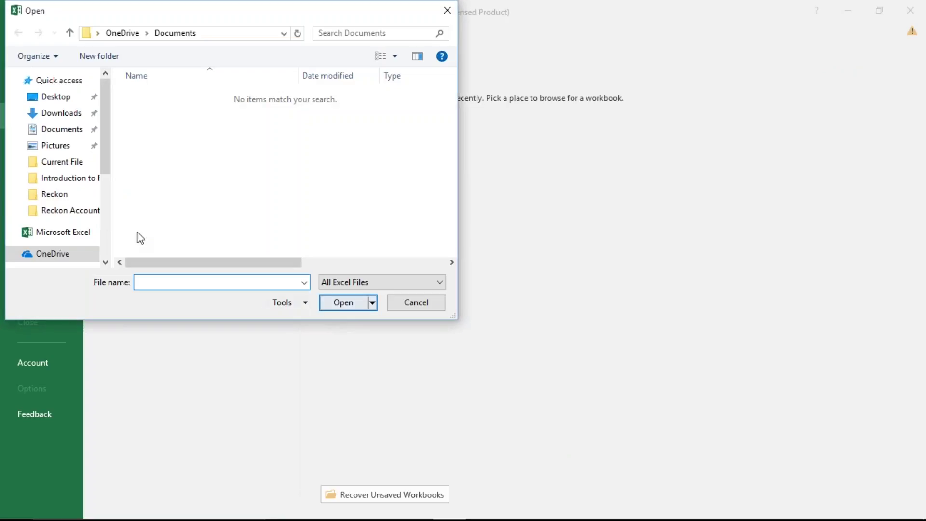
left_click(63, 178)
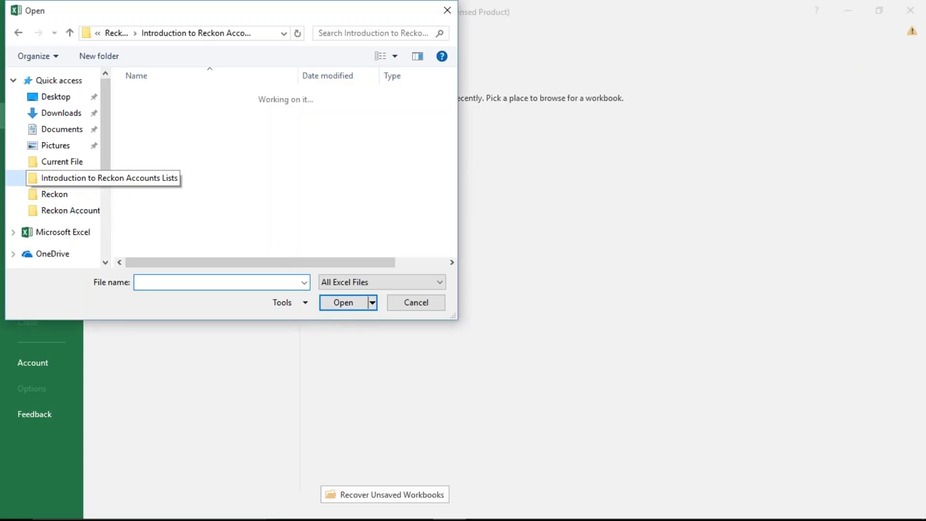
left_click(439, 282)
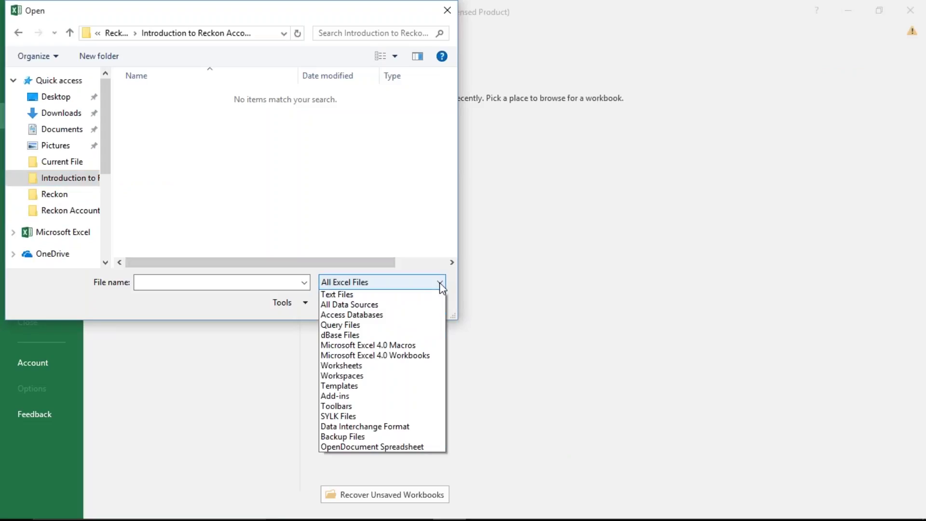
left_click(418, 295)
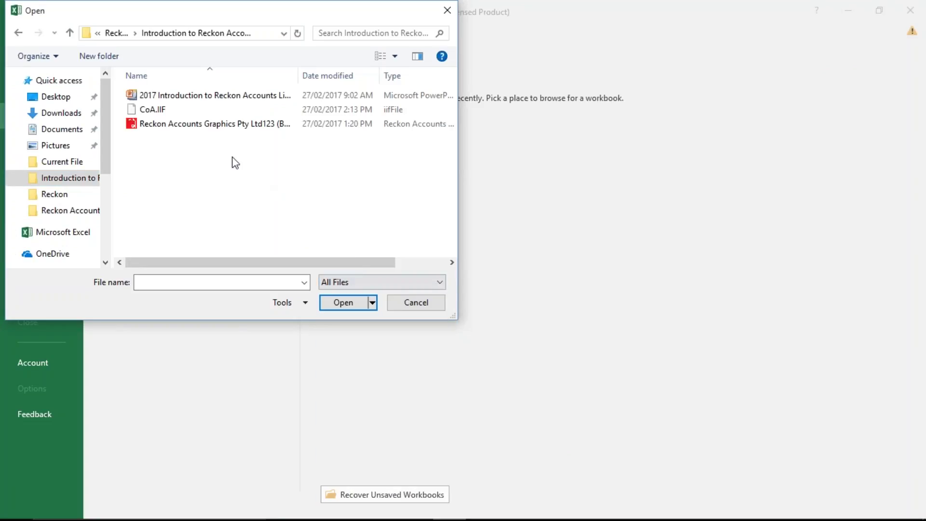
- Open CoA.IIF and finish the Text Import Wizard as delimited data
left_click(153, 110)
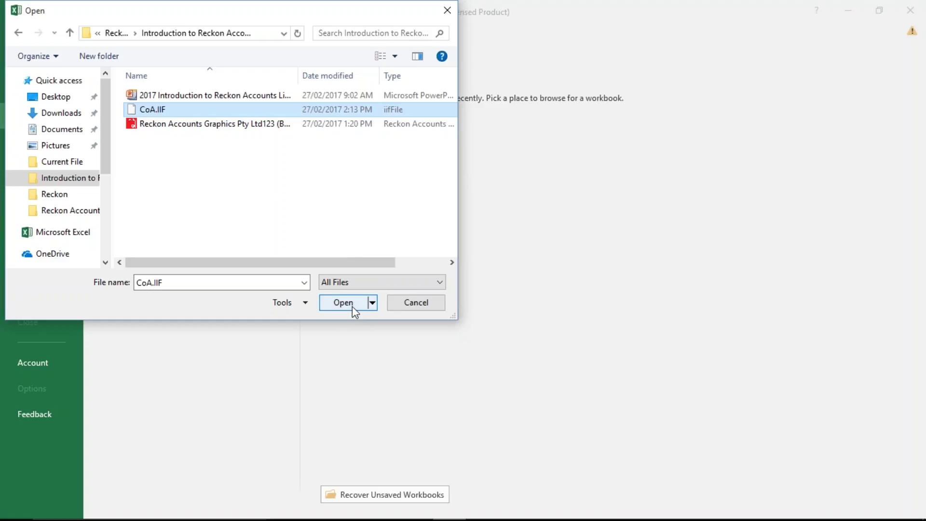
left_click(351, 305)
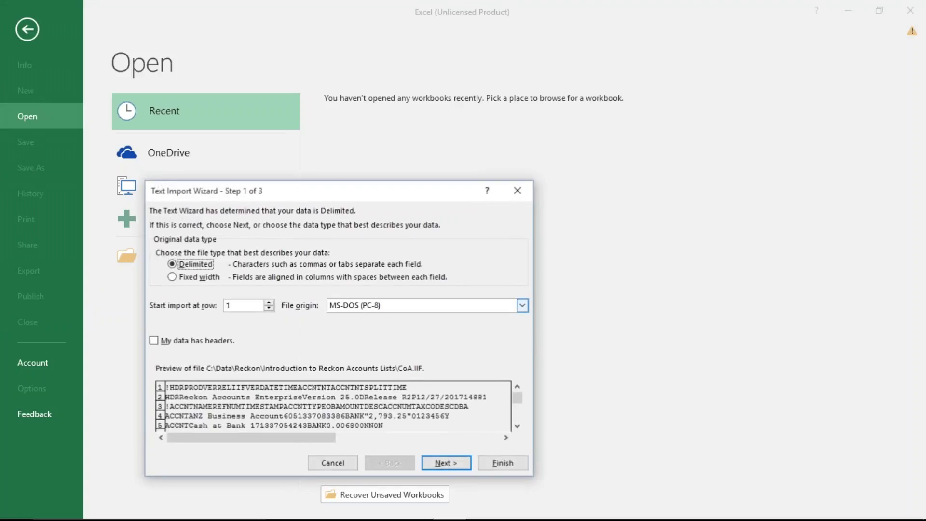
left_click(456, 463)
left_click(456, 463)
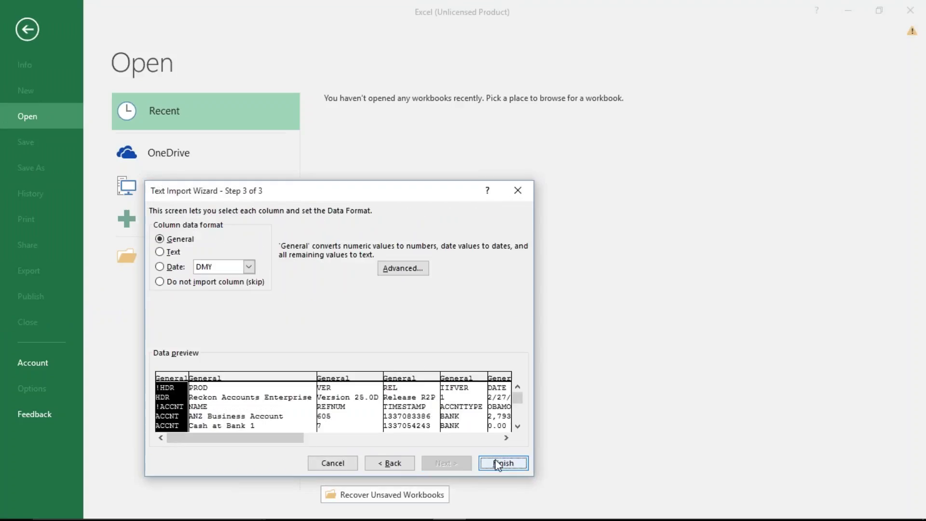
left_click(502, 463)
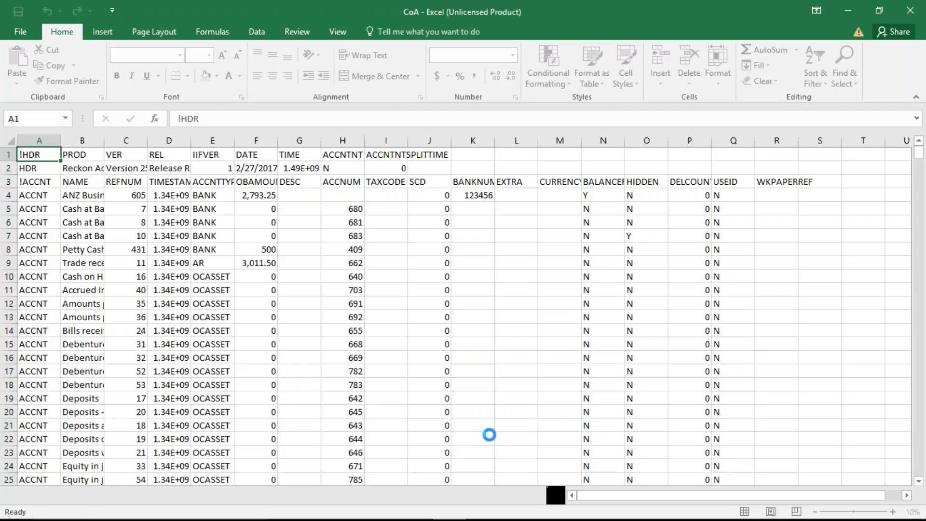
- Scroll through the imported CoA rows down to the online-banking lines near row 609
scroll(516, 377, "down", 1)
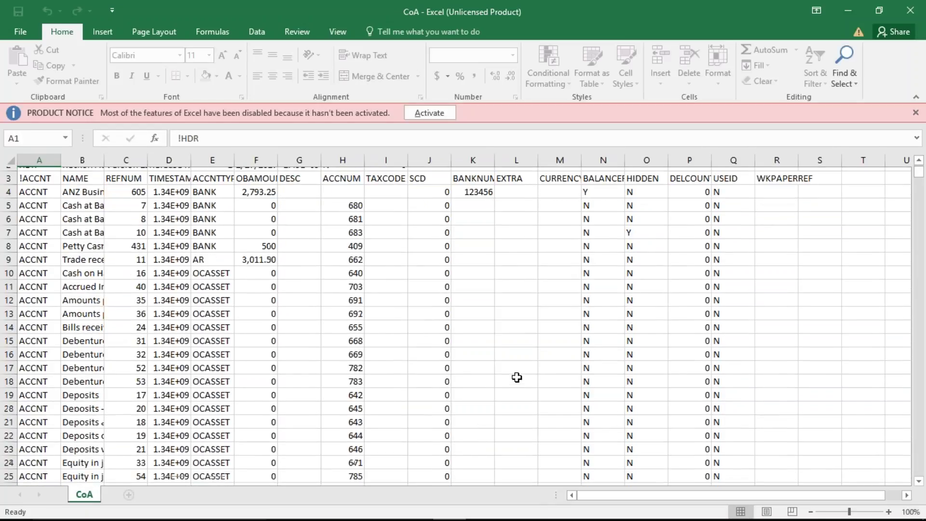
scroll(517, 377, "down", 1)
scroll(260, 377, "up", 1)
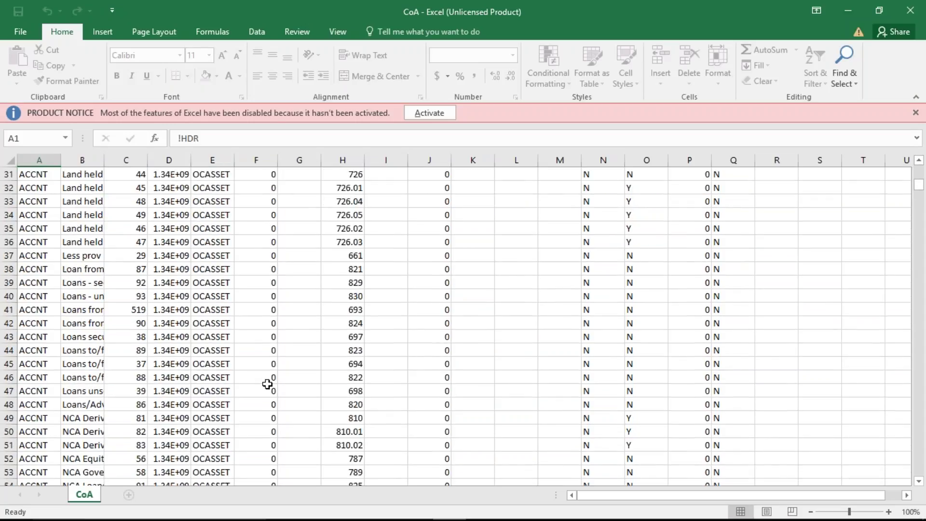
scroll(269, 385, "down", 7)
scroll(271, 387, "down", 13)
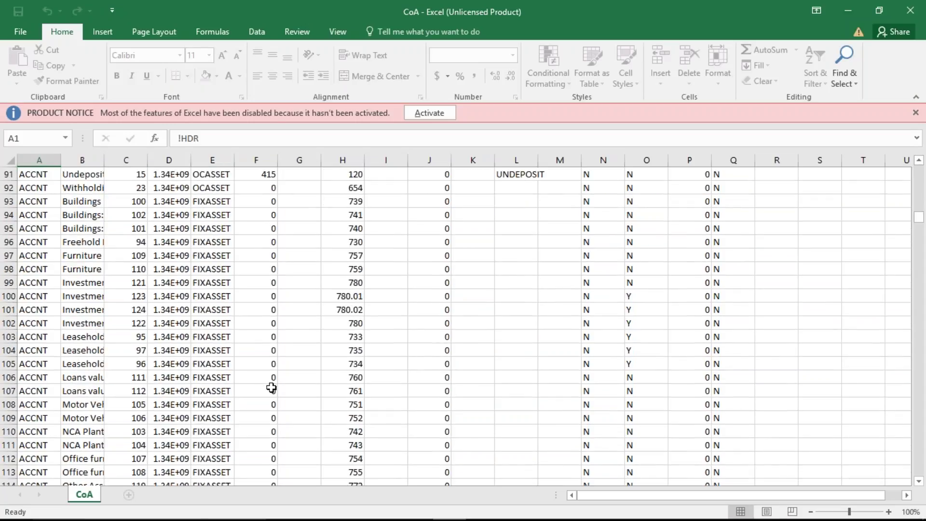
scroll(271, 387, "up", 3)
scroll(271, 387, "up", 6)
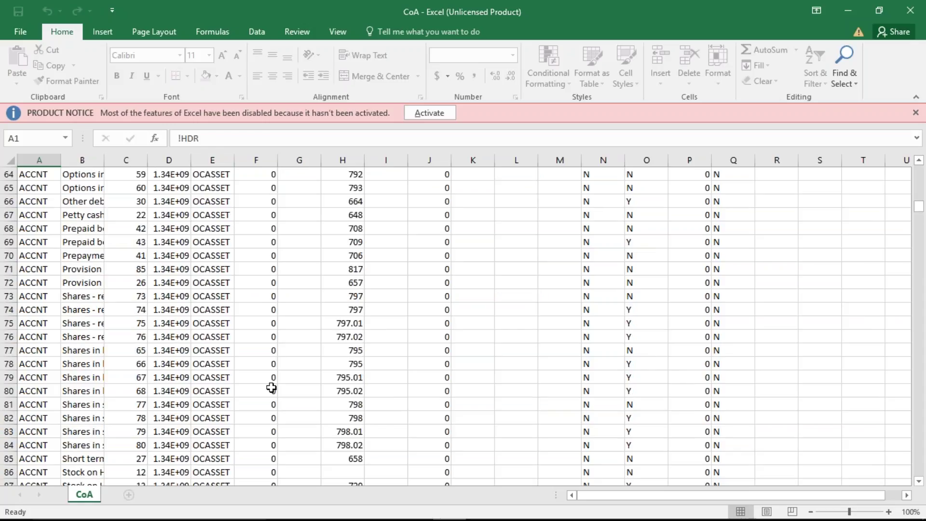
scroll(272, 387, "up", 20)
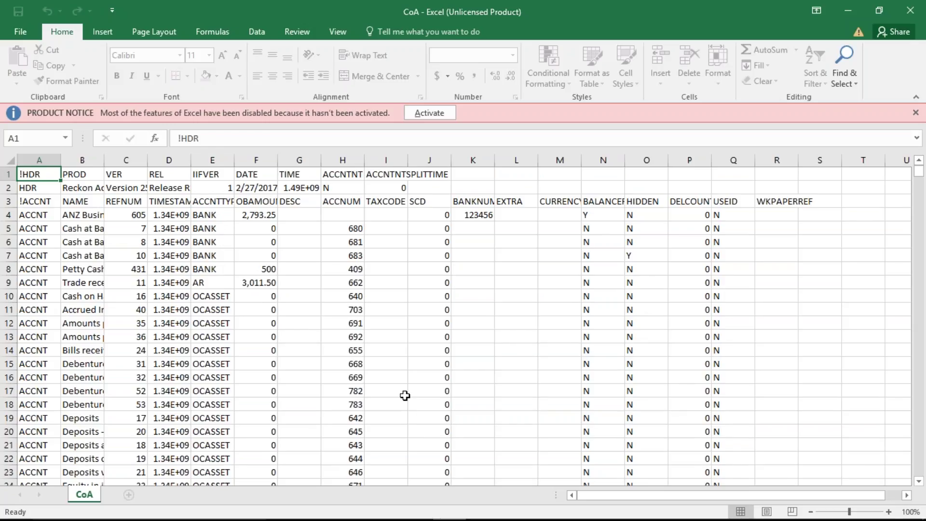
scroll(405, 400, "down", 1)
scroll(405, 404, "down", 20)
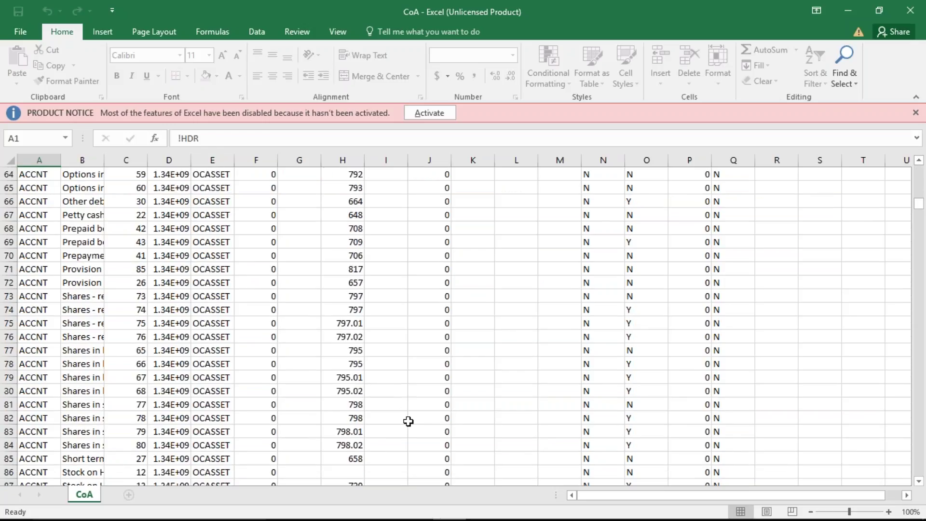
scroll(408, 421, "down", 19)
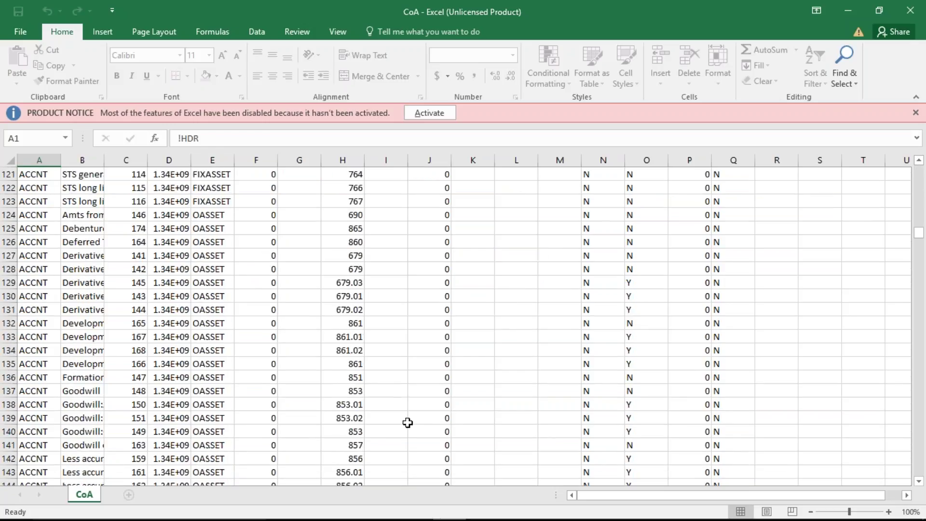
scroll(407, 423, "down", 20)
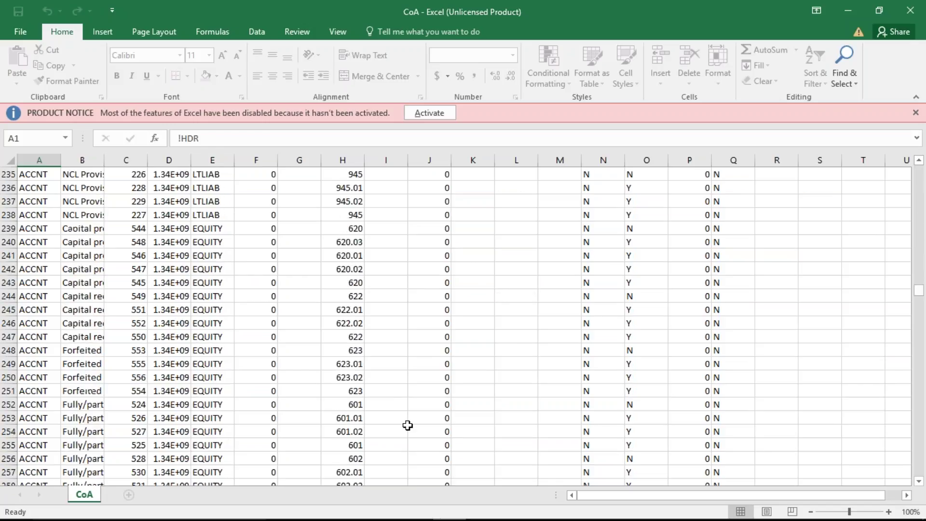
scroll(407, 427, "down", 13)
scroll(407, 429, "down", 14)
scroll(407, 431, "down", 15)
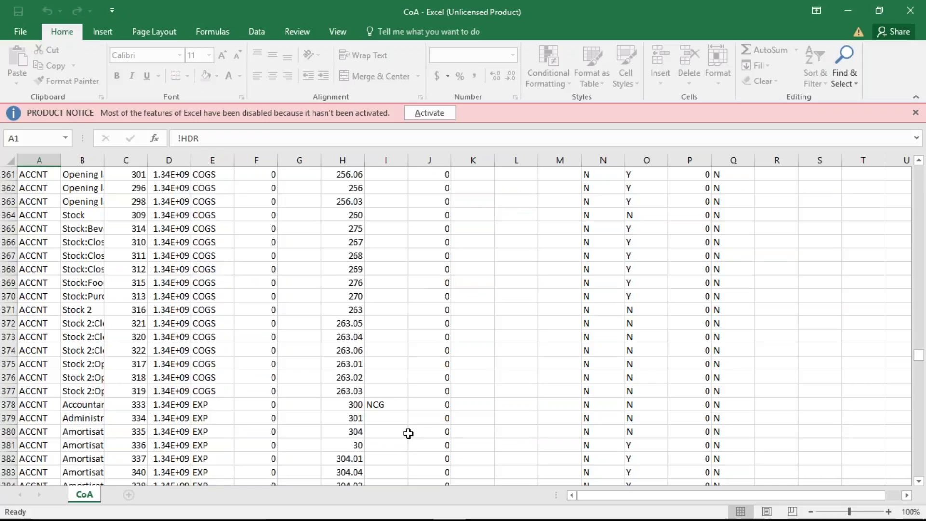
scroll(408, 433, "down", 5)
scroll(408, 434, "up", 4)
- Select the NCG cell I378, cancel the fill drag, and start Office activation
left_click(385, 363)
left_click_drag(408, 370, 394, 435)
key("Escape")
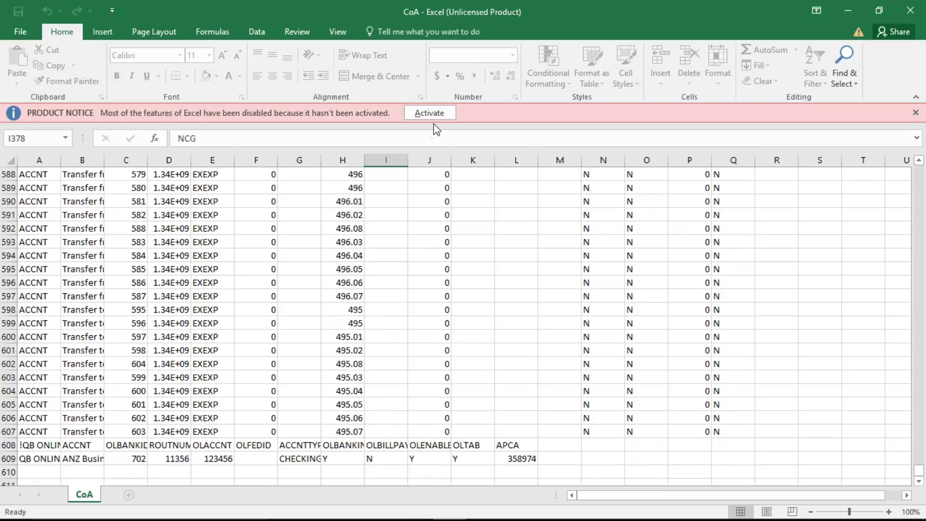
left_click(430, 116)
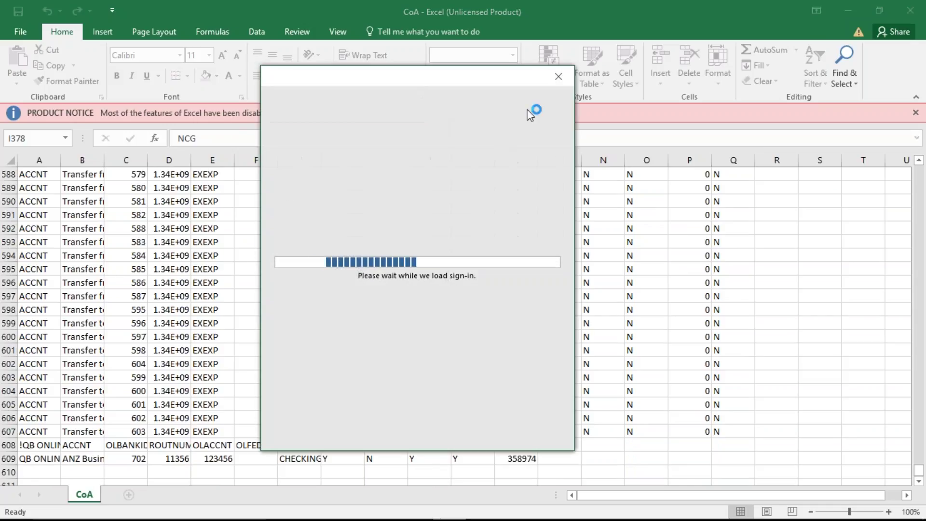
- Dismiss the Office activation window and move back up the CoA sheet to cell I379
left_click(558, 77)
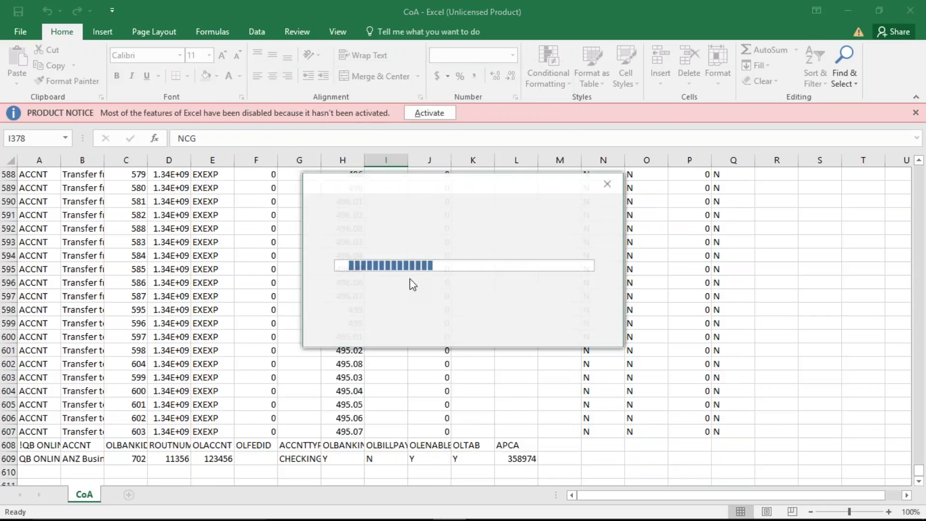
scroll(405, 263, "up", 6)
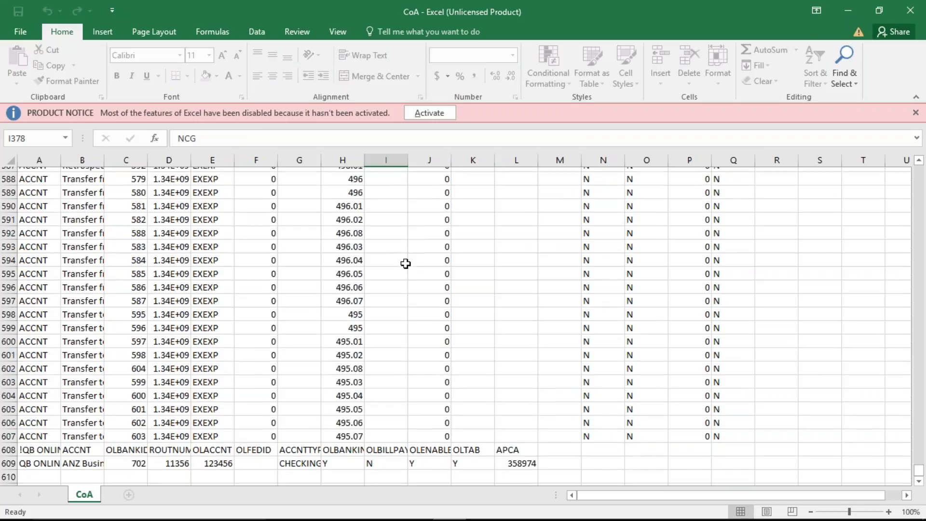
scroll(405, 263, "up", 20)
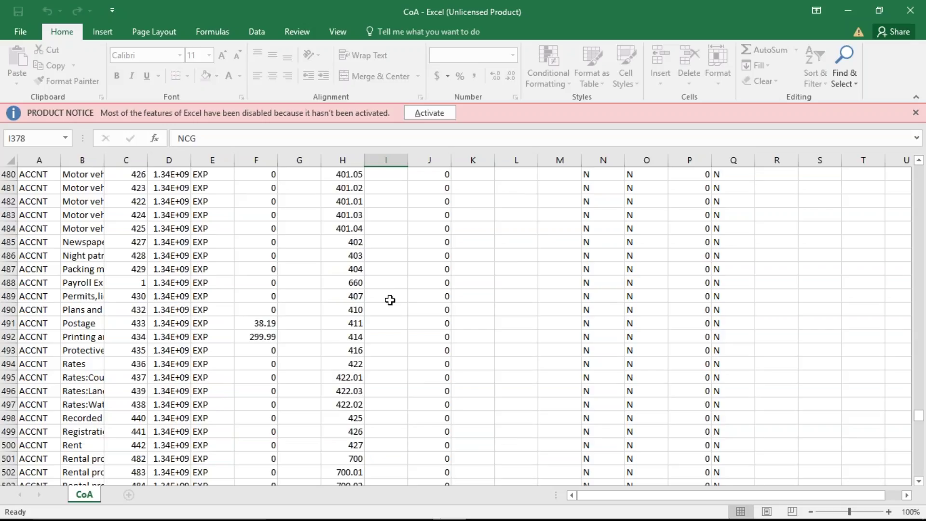
scroll(389, 300, "up", 19)
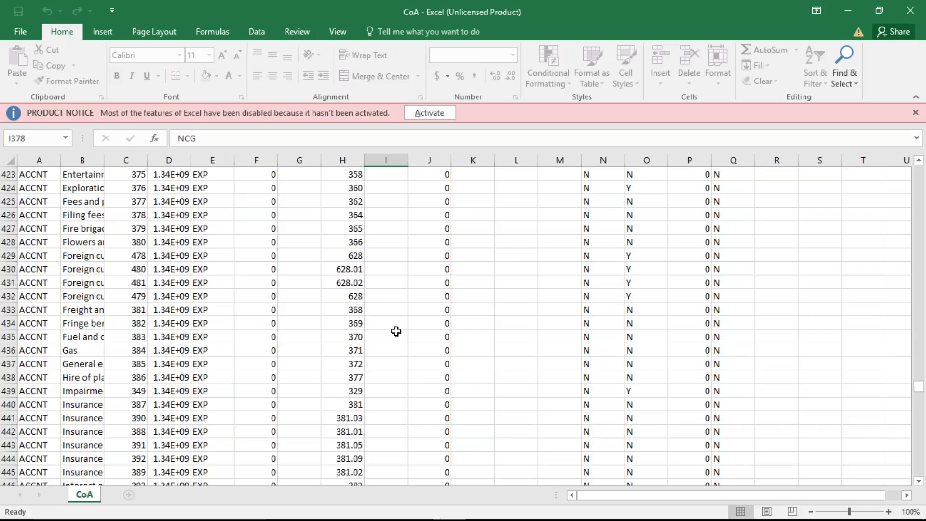
scroll(396, 331, "up", 14)
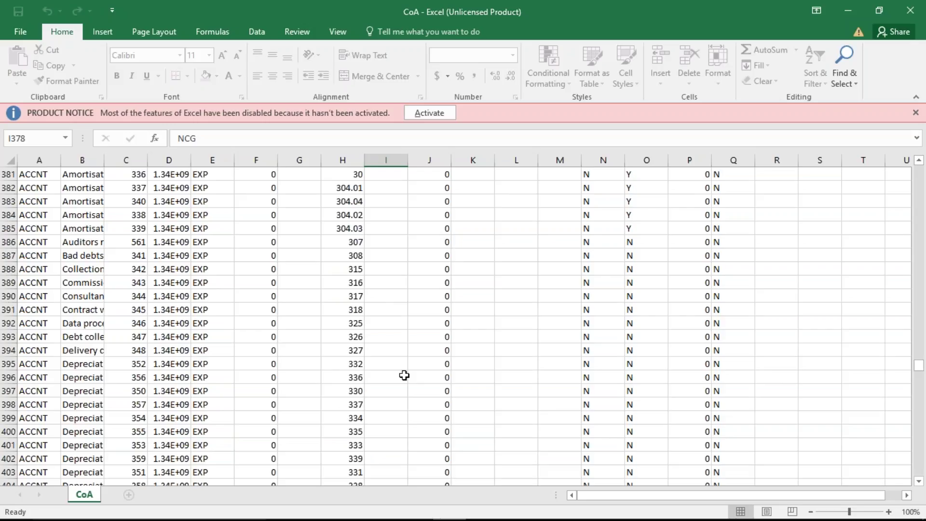
scroll(396, 308, "up", 1)
key("Return")
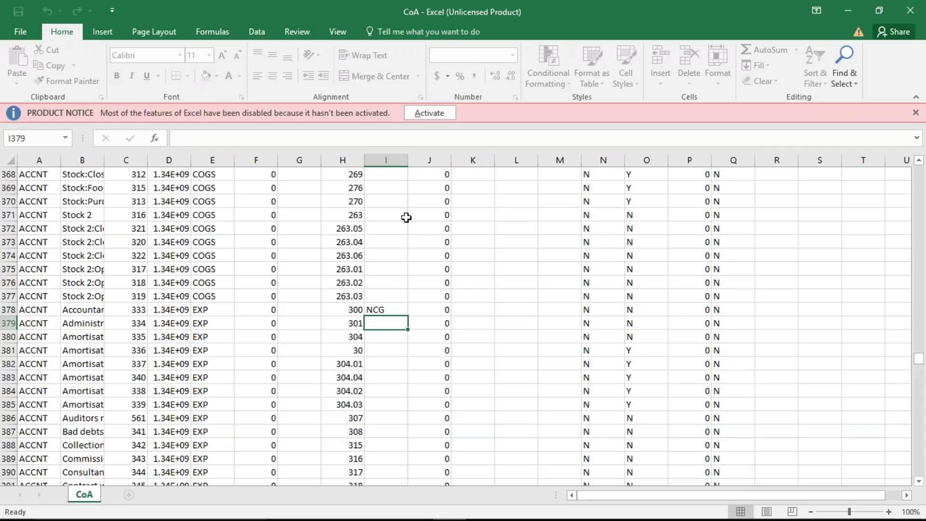
- Activate Office by signing in with the personal Microsoft account's e-mail and password, then dismiss the confirmation
left_click(430, 114)
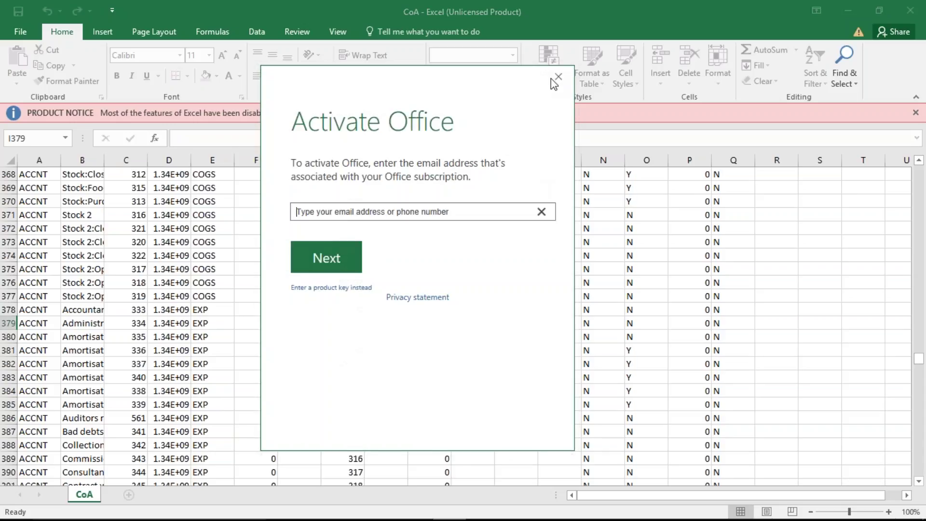
left_click(553, 80)
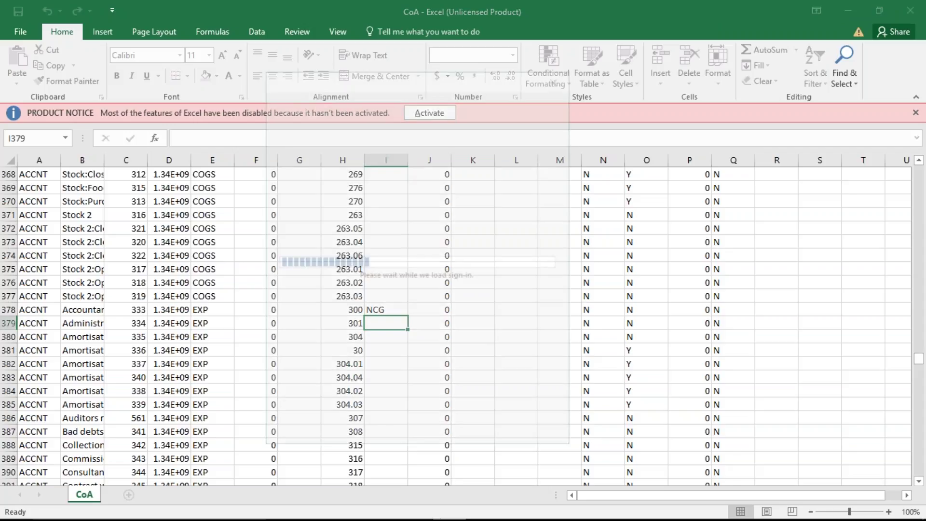
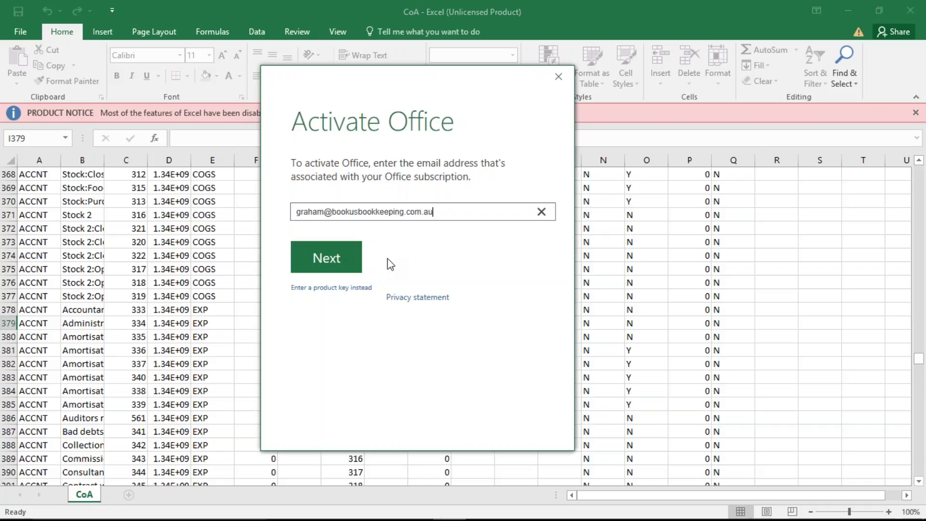
left_click(330, 259)
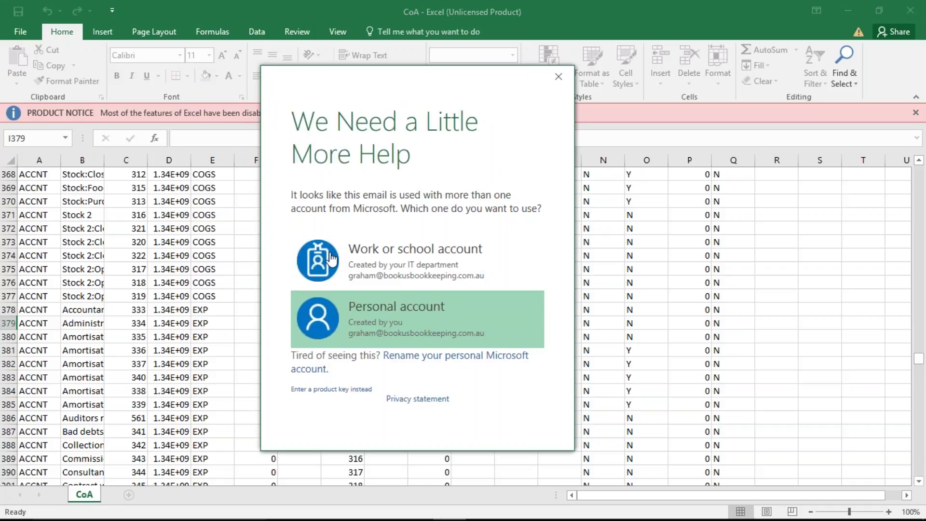
left_click(419, 316)
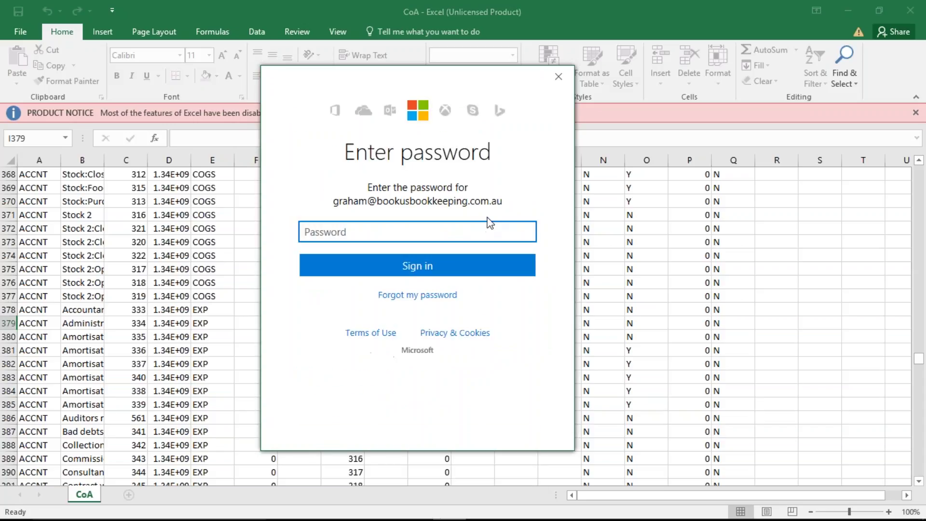
type("••••••••")
left_click(437, 273)
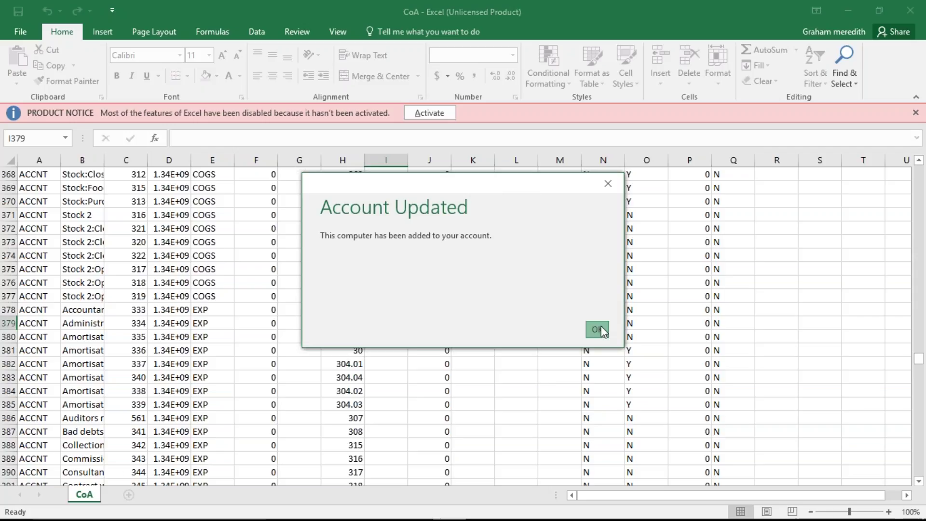
left_click(597, 329)
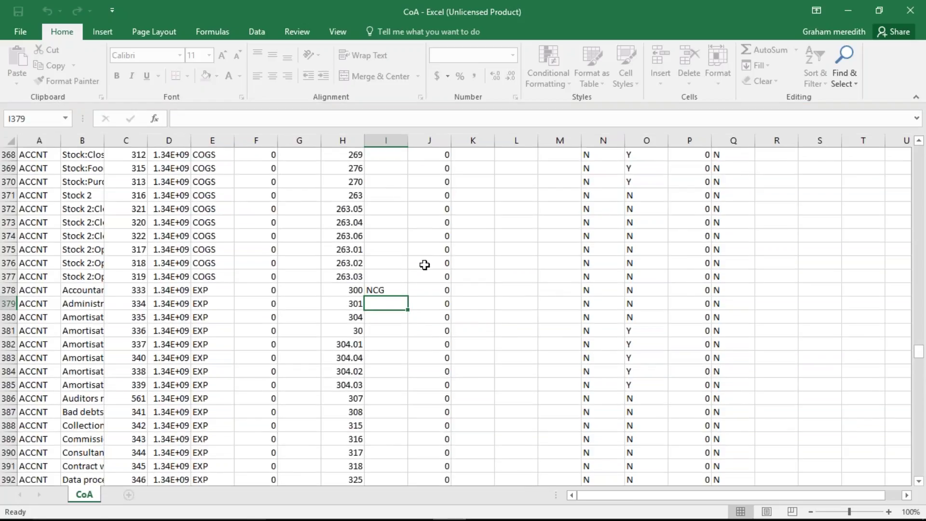
- Fill NCG down column I from cell I378, then cancel the unwanted fill with Esc
left_click(403, 291)
left_click_drag(408, 296, 382, 312)
key("Escape")
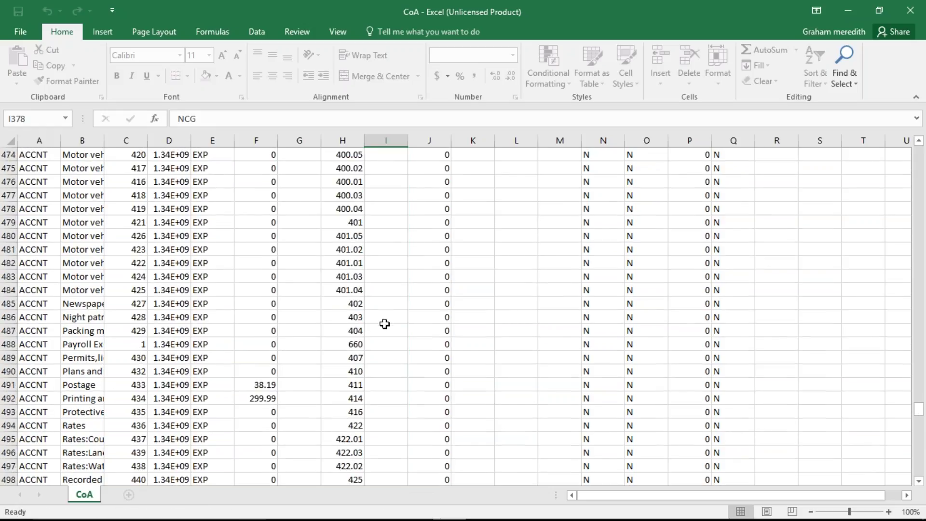
- Reselect NCG in cell I378 and extend it down column I
scroll(384, 323, "up", 1)
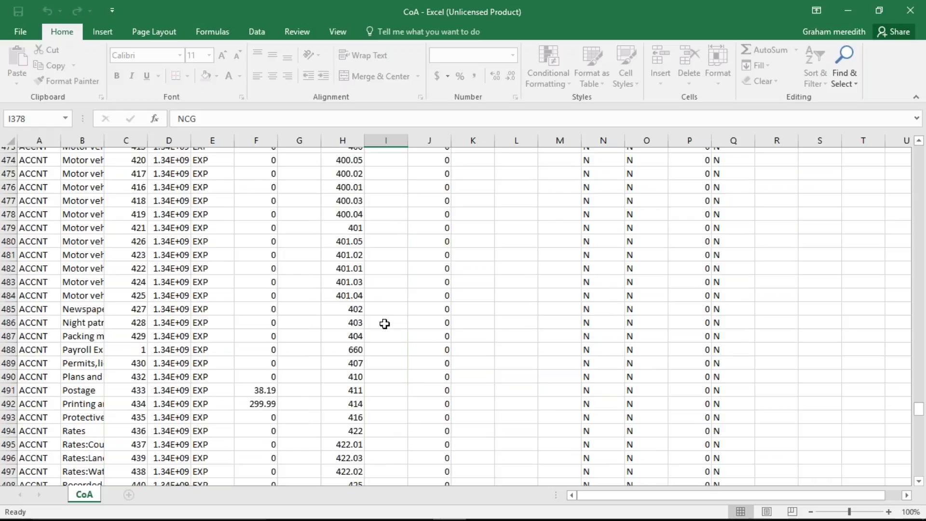
scroll(384, 324, "up", 2)
scroll(384, 323, "up", 20)
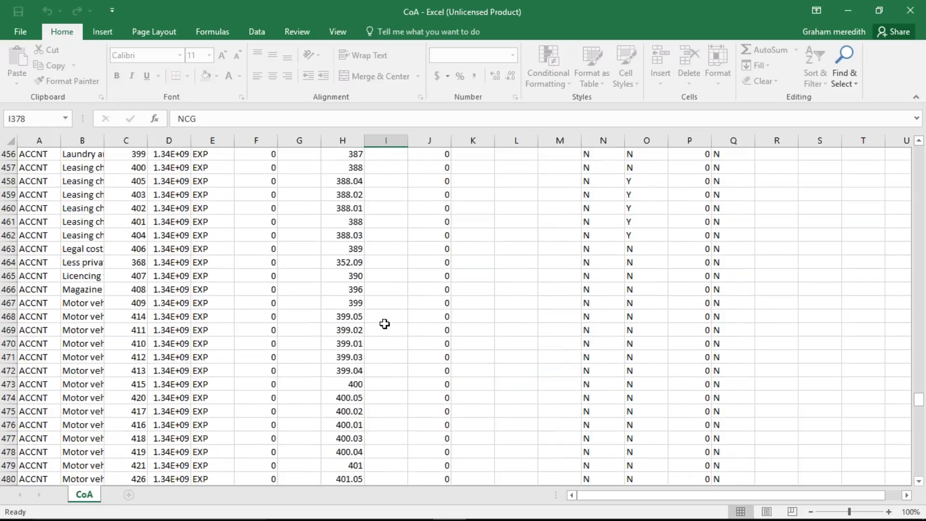
scroll(385, 324, "up", 4)
left_click_drag(408, 242, 408, 244)
left_click(386, 246)
left_click(378, 235)
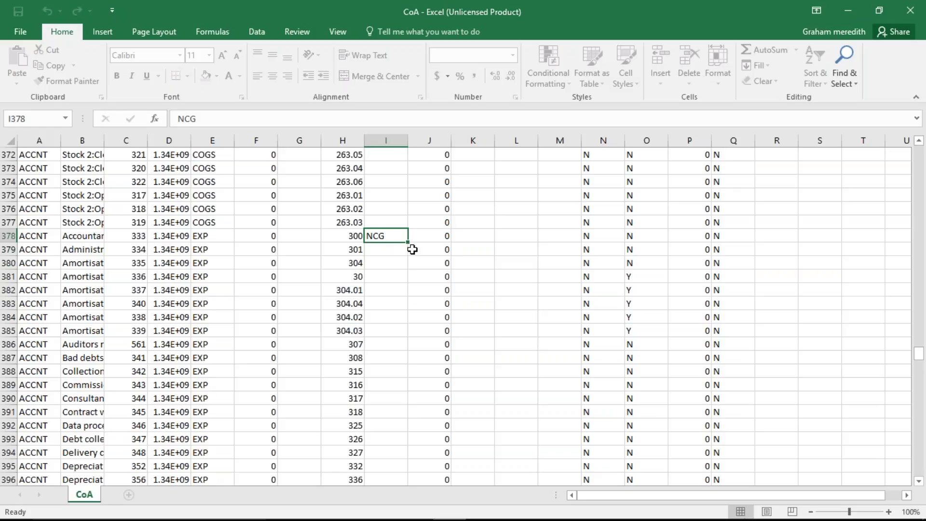
left_click_drag(409, 247, 394, 493)
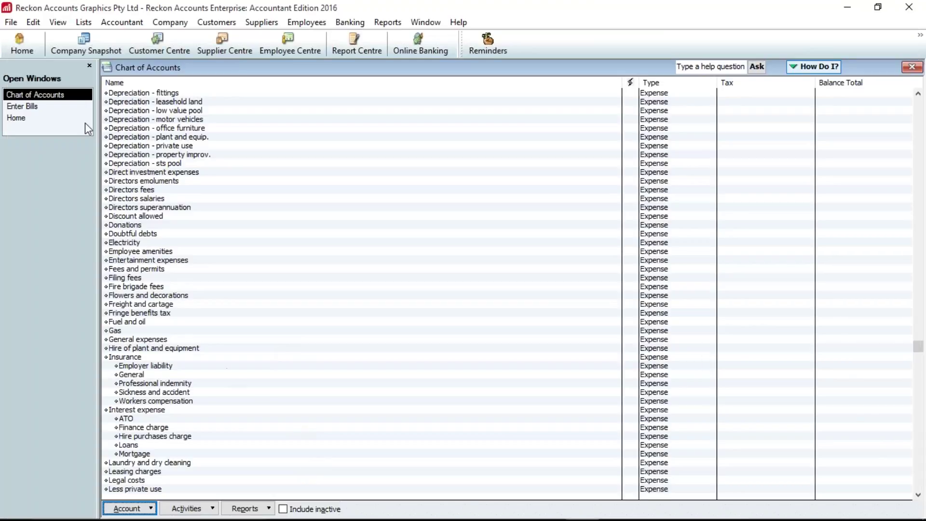
- Import CoA.IIF through File > Utilities > Import > IIF Files and acknowledge the import message
left_click(10, 22)
mouse_move(72, 131)
mouse_move(250, 138)
left_click(501, 151)
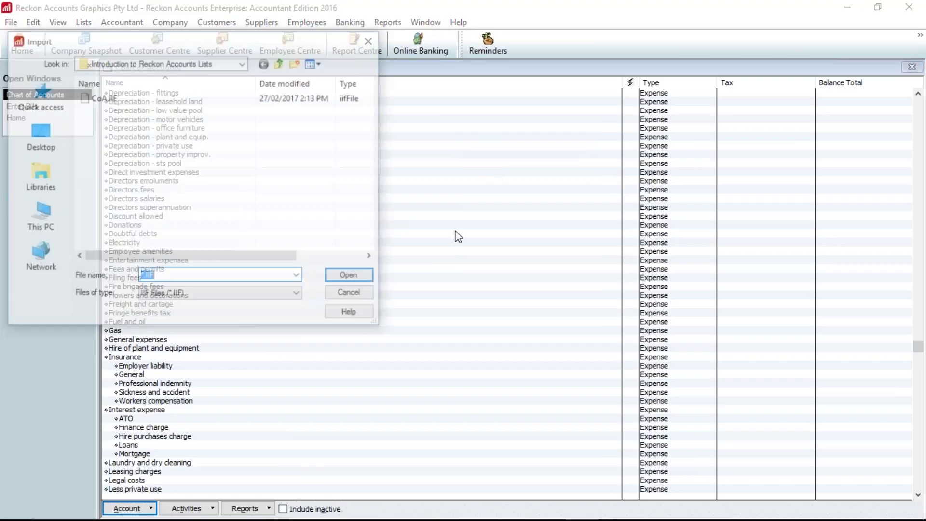
left_click(103, 97)
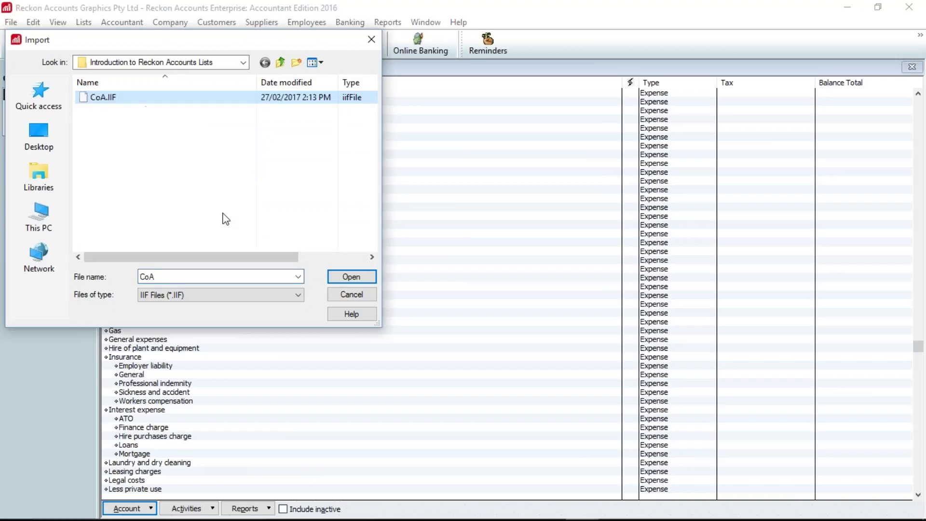
left_click(351, 278)
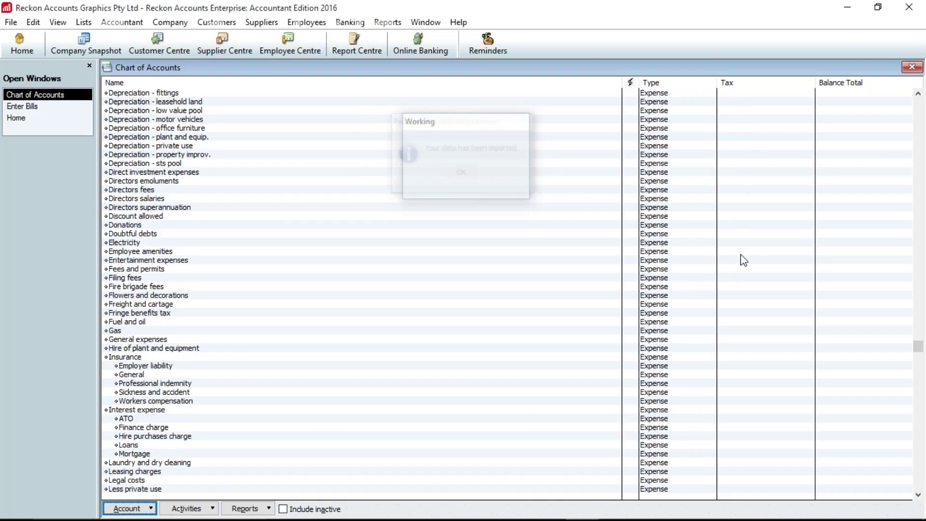
key("Return")
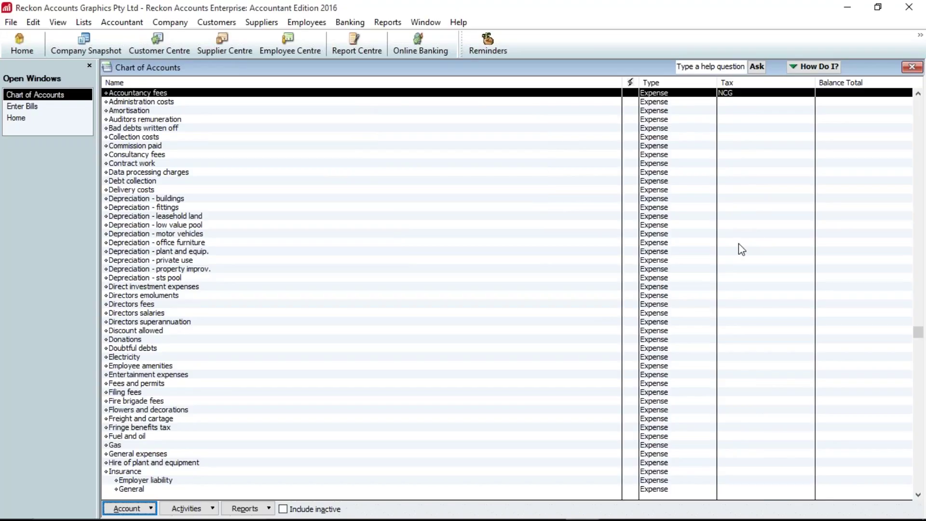
- Edit the Administration costs account so its tax code is NCG, and save it
left_click(738, 182)
left_click(738, 199)
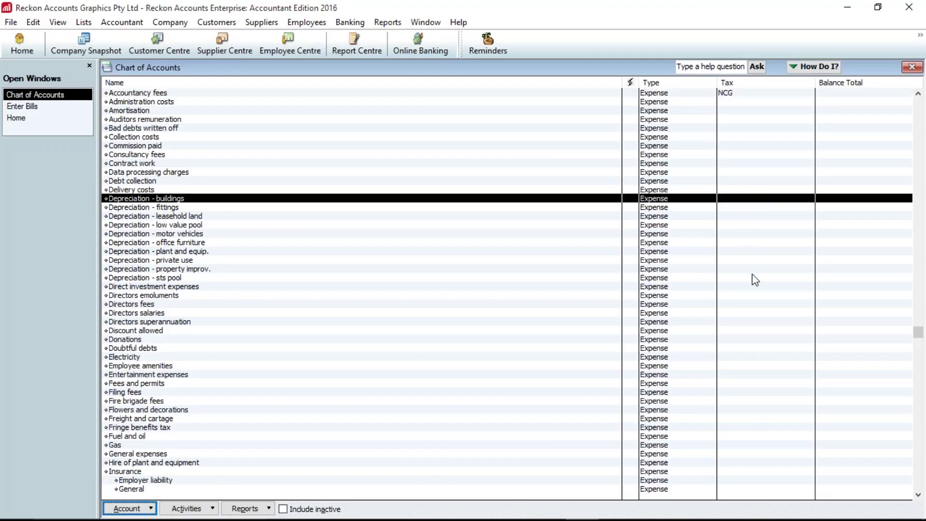
right_click(729, 101)
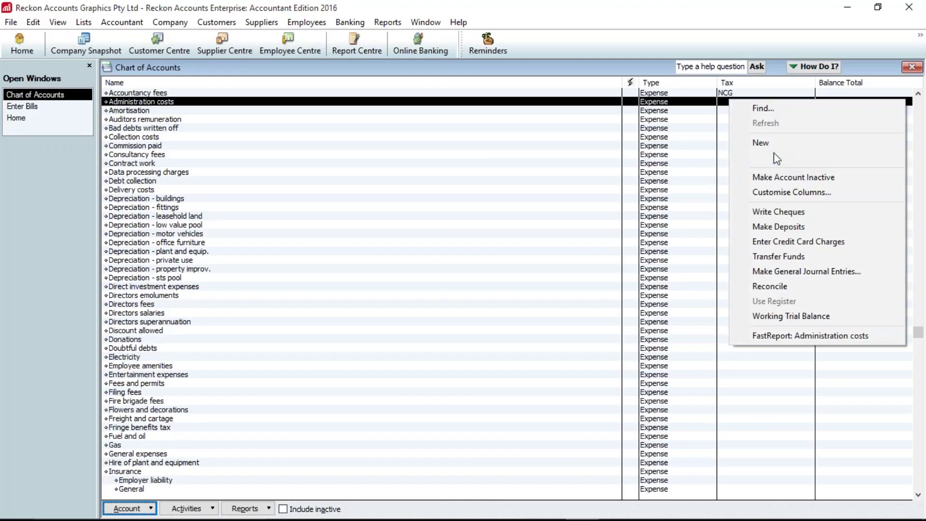
left_click(765, 159)
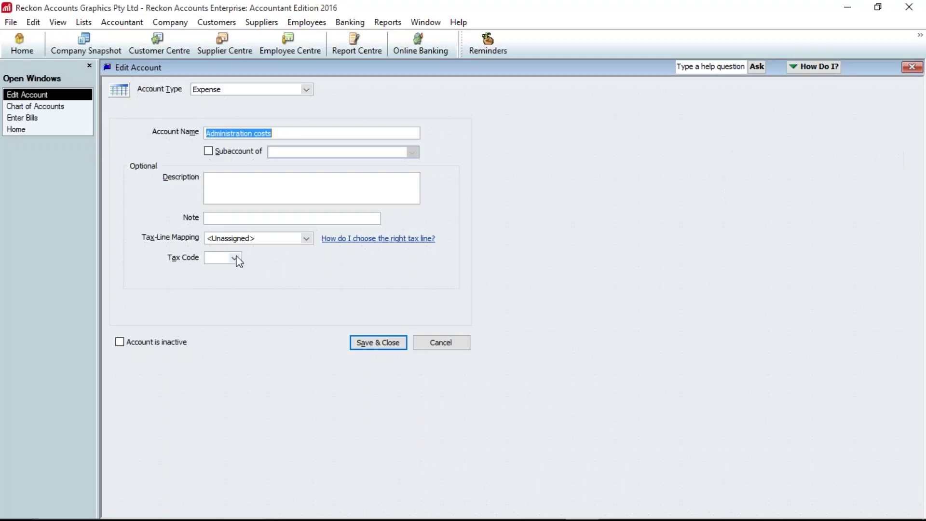
left_click(236, 258)
left_click(225, 339)
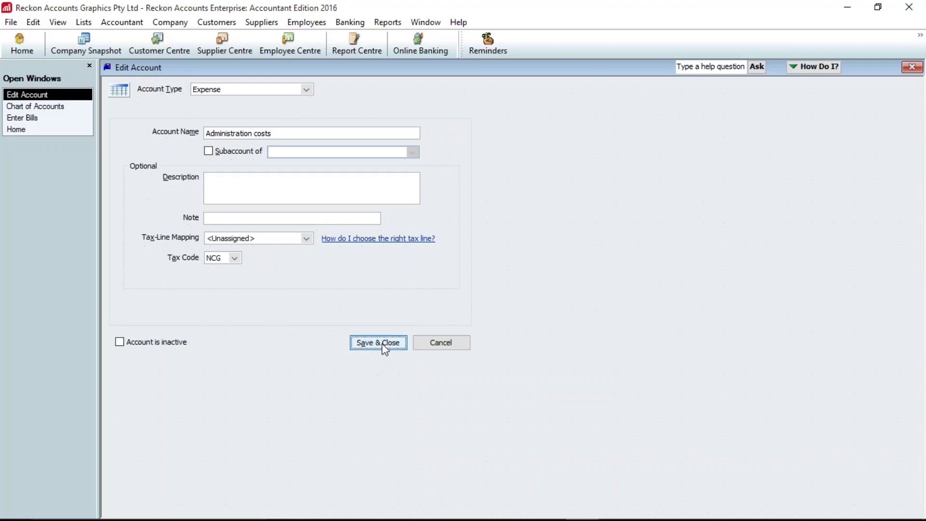
left_click(379, 343)
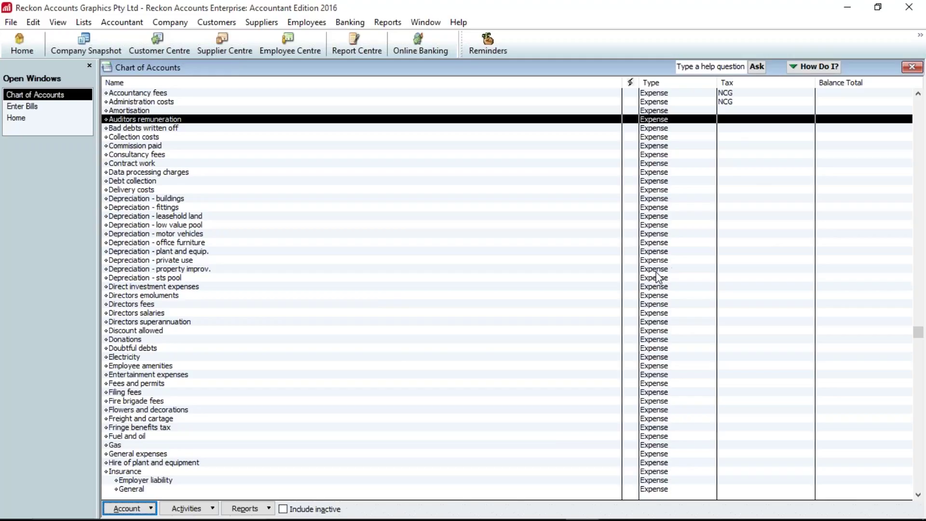
- Bring up the pending $550.00 Accountancy fees bill and save and close it
scroll(657, 277, "up", 1)
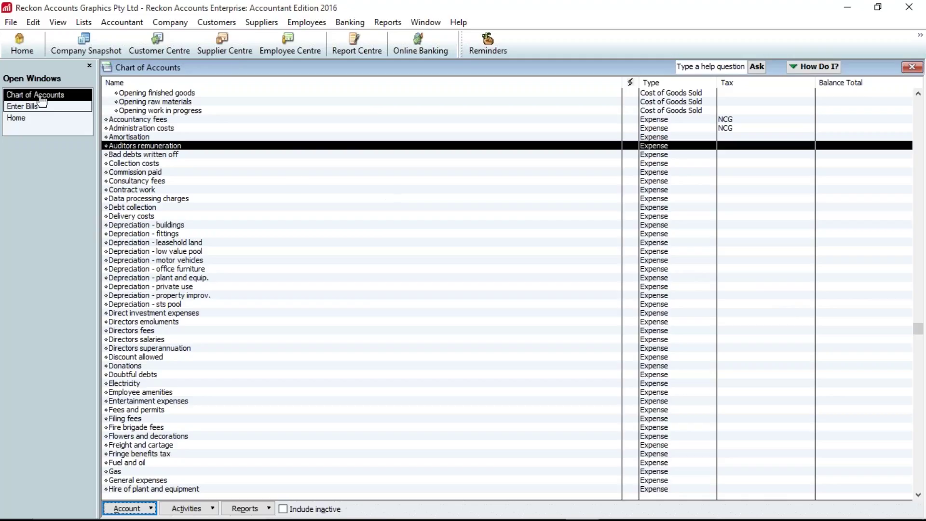
left_click(23, 106)
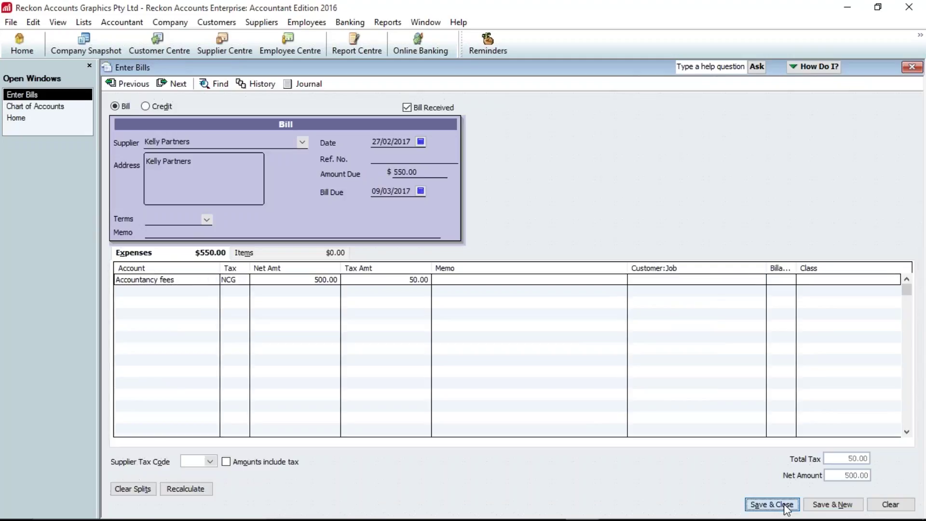
left_click(771, 504)
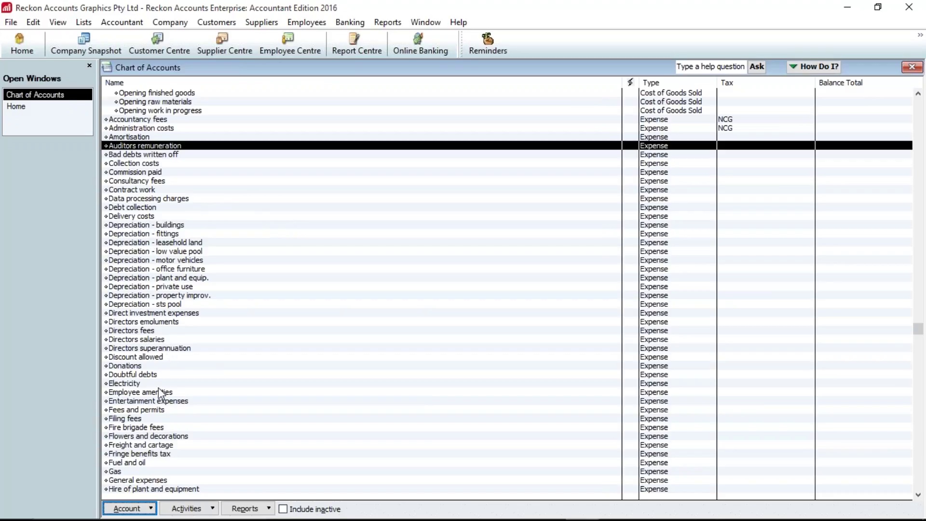
- Delete the Fire brigade fees account via the Account menu and confirm with OK
left_click(141, 427)
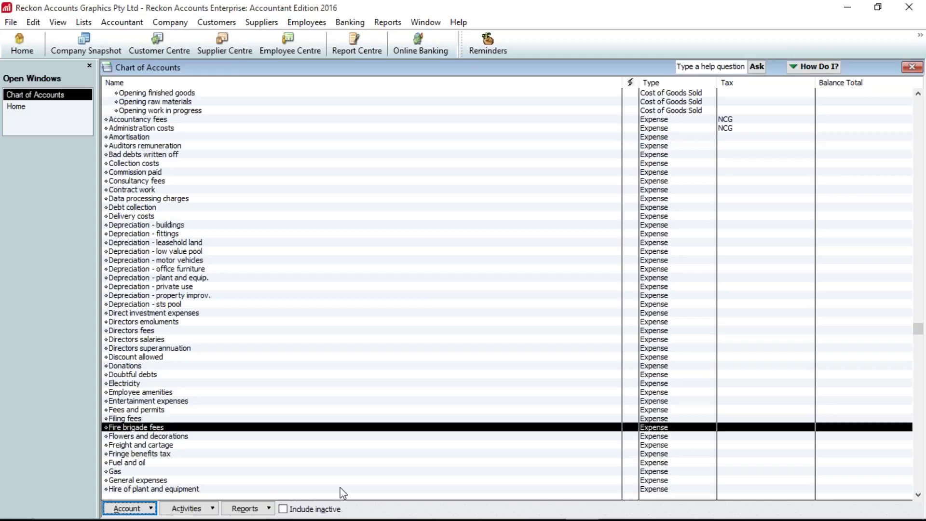
key("ctrl+d")
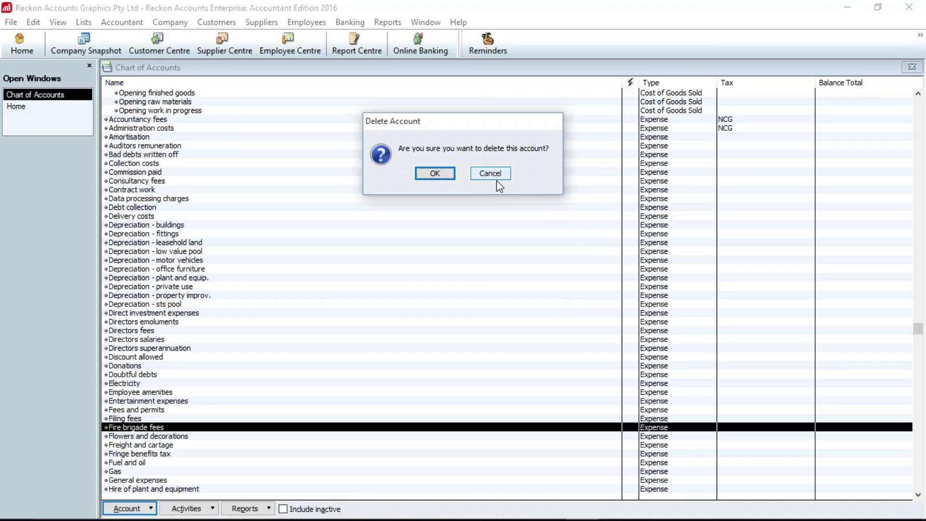
left_click(490, 173)
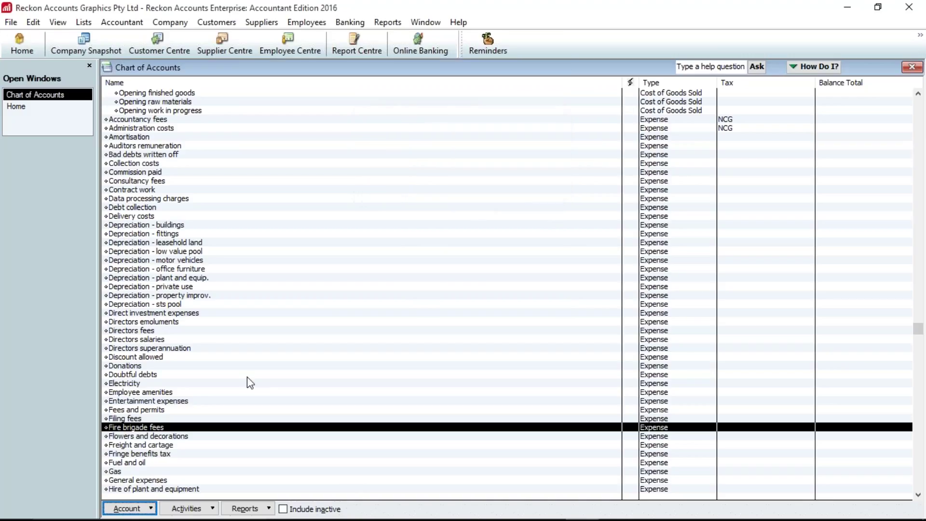
left_click(137, 513)
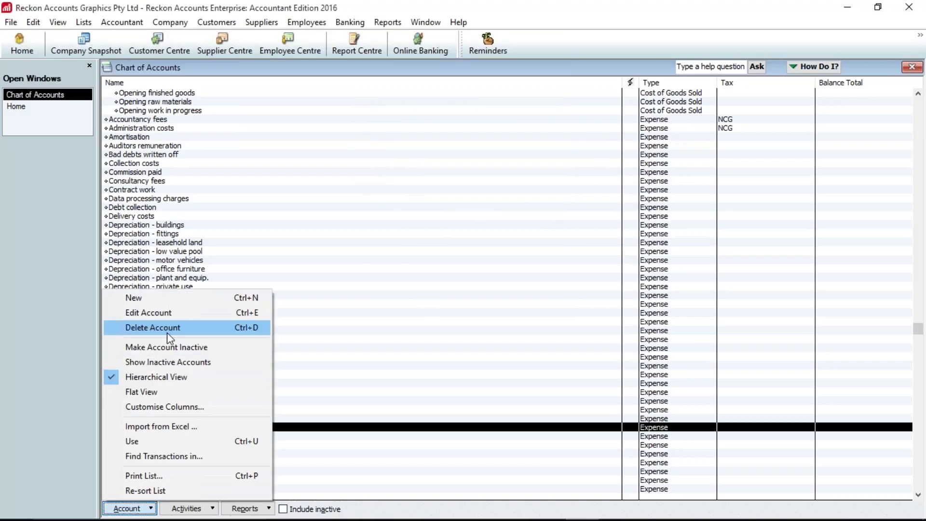
left_click(166, 328)
left_click(436, 174)
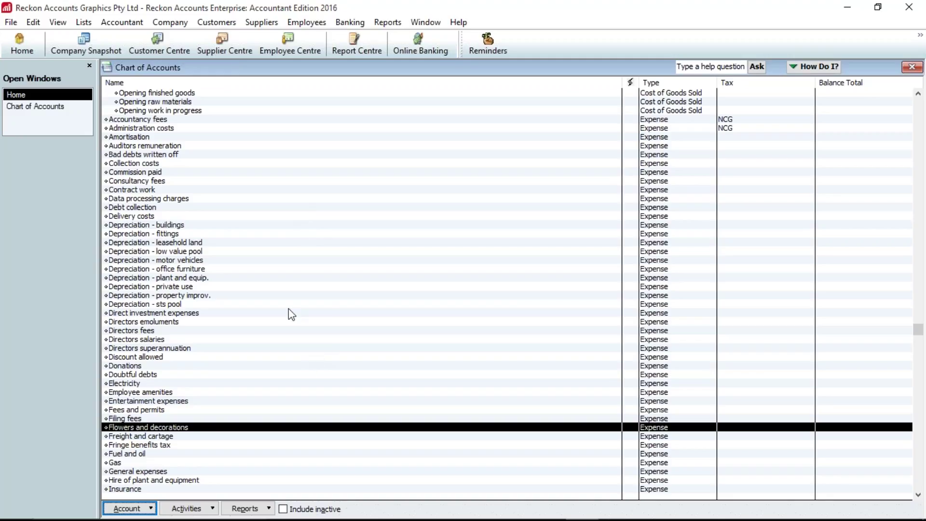
left_click(222, 121)
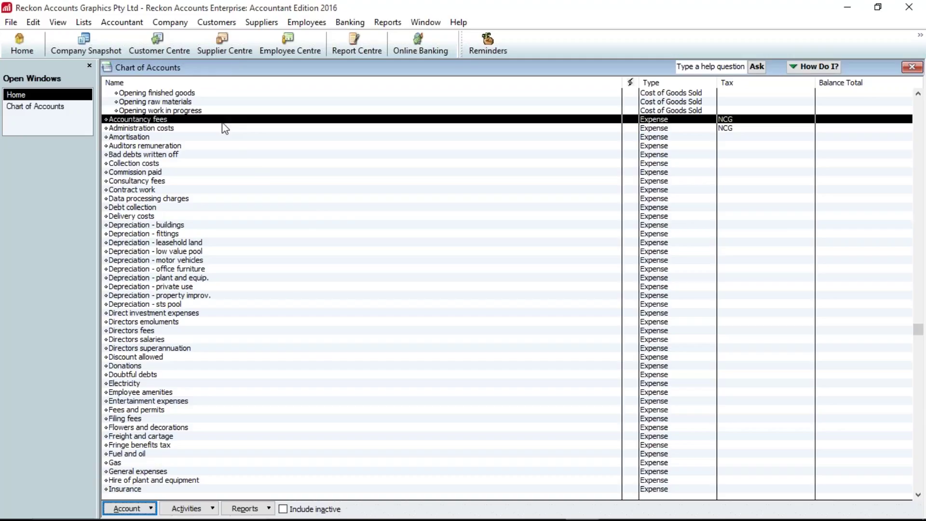
key("ctrl+d")
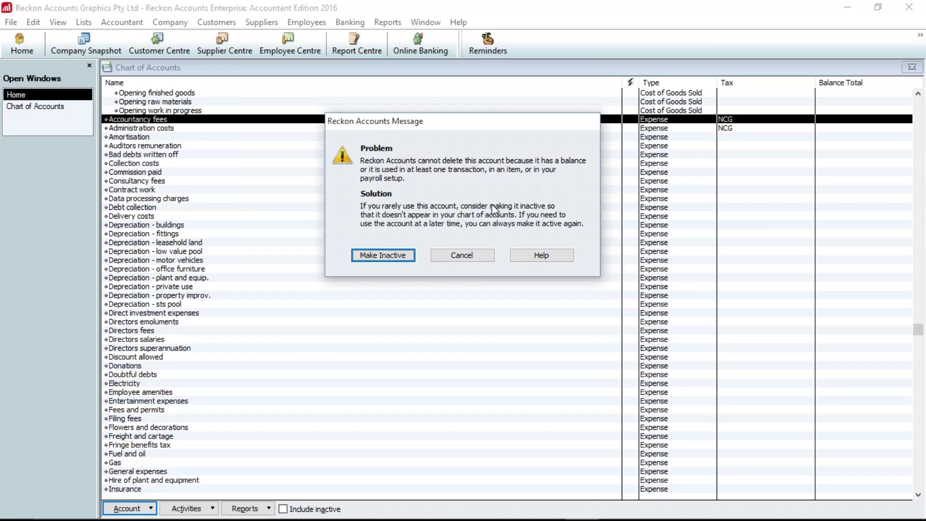
left_click(464, 258)
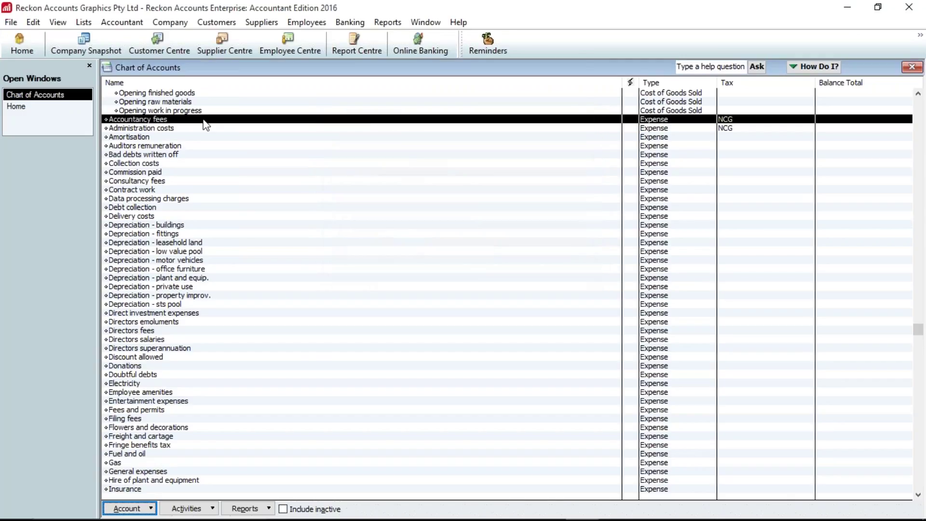
right_click(206, 125)
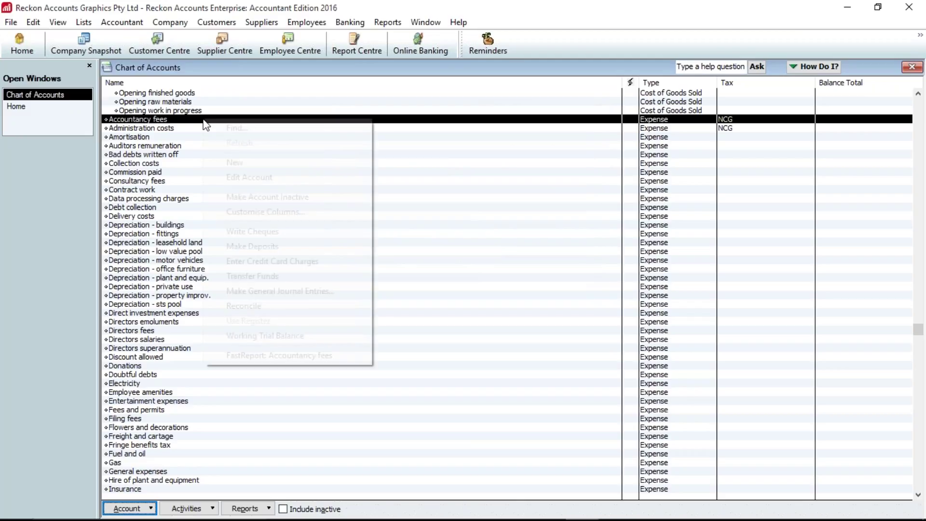
left_click(266, 197)
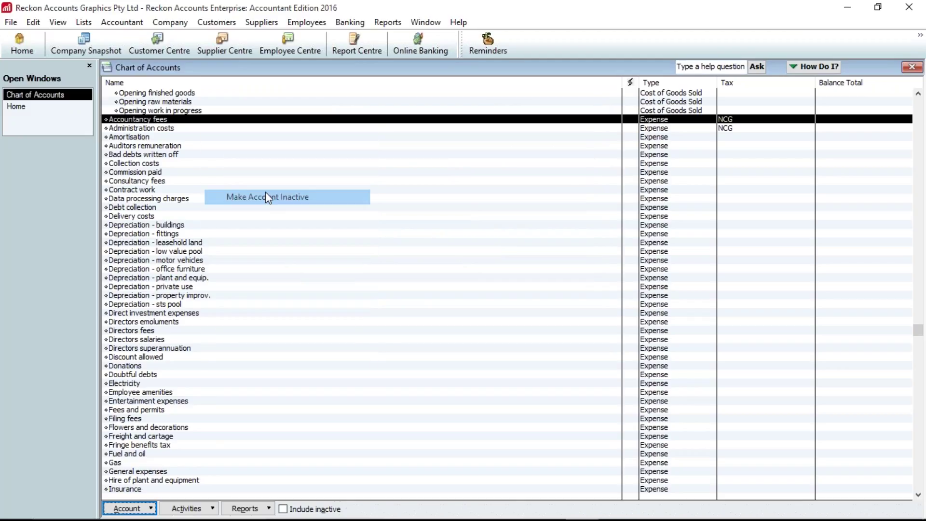
left_click(284, 509)
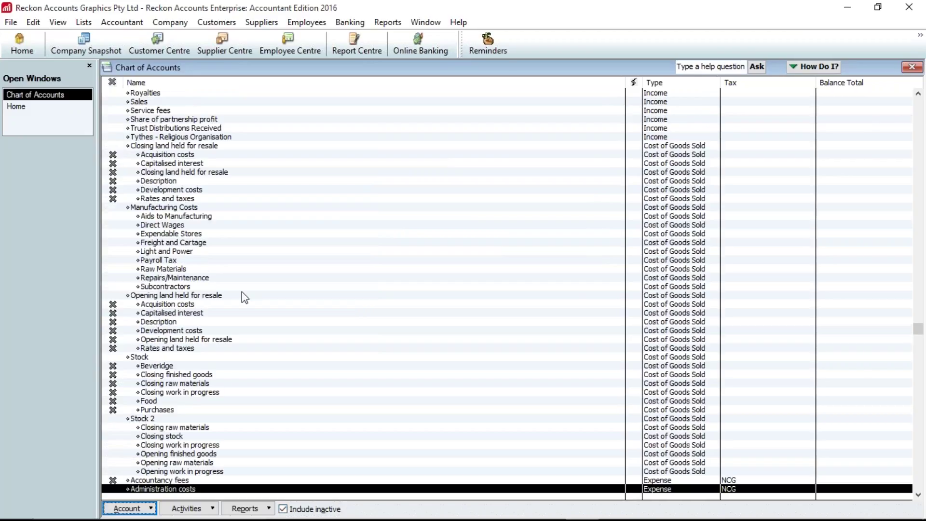
scroll(242, 291, "down", 2)
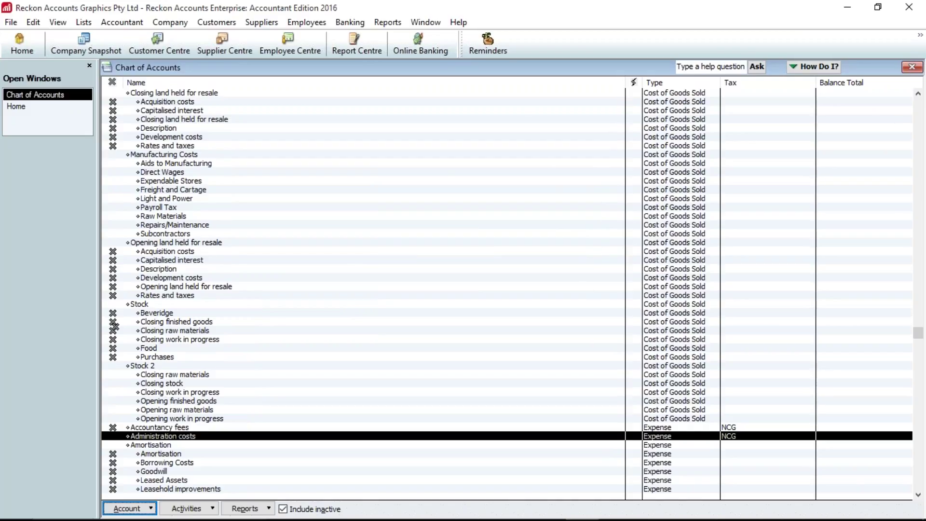
scroll(113, 325, "down", 1)
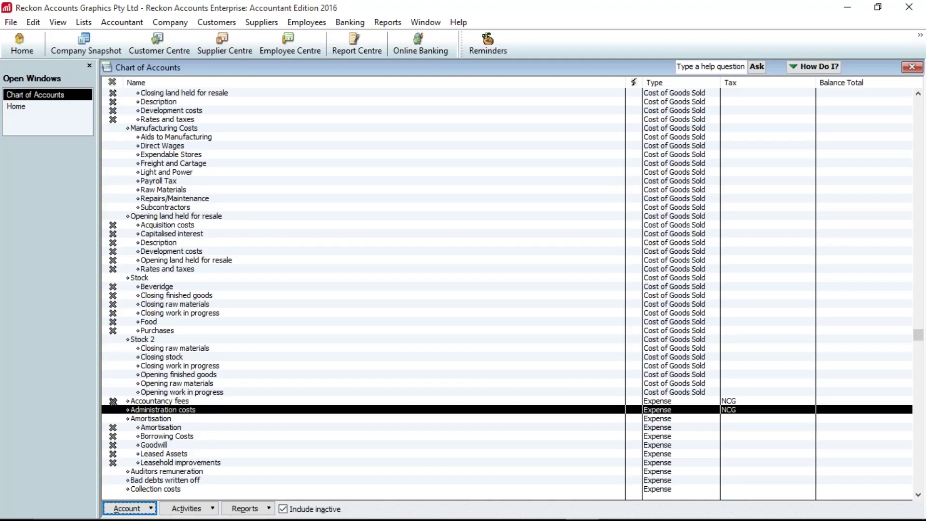
left_click(113, 401)
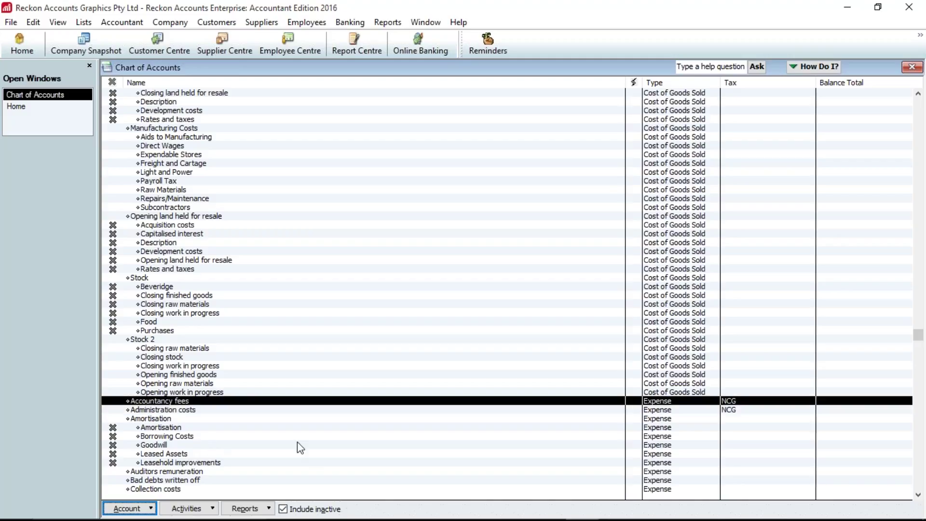
left_click(303, 509)
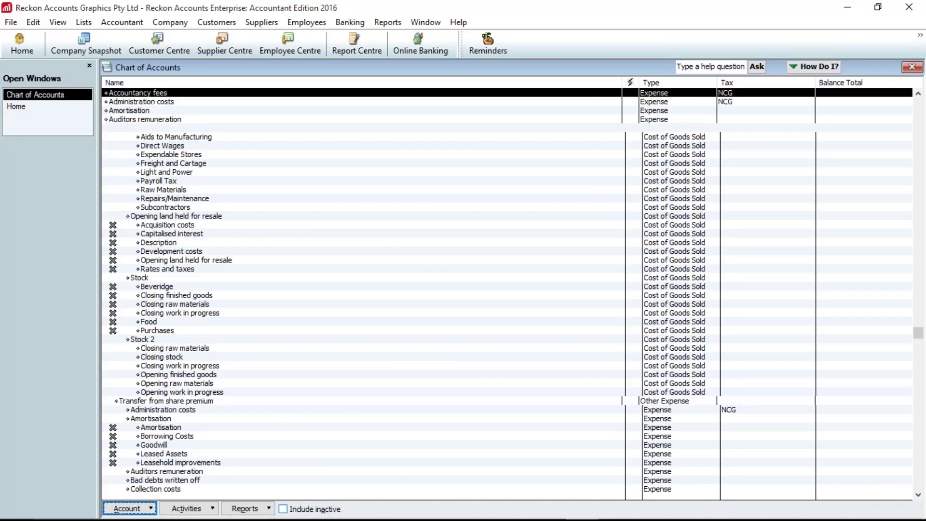
scroll(226, 262, "up", 3)
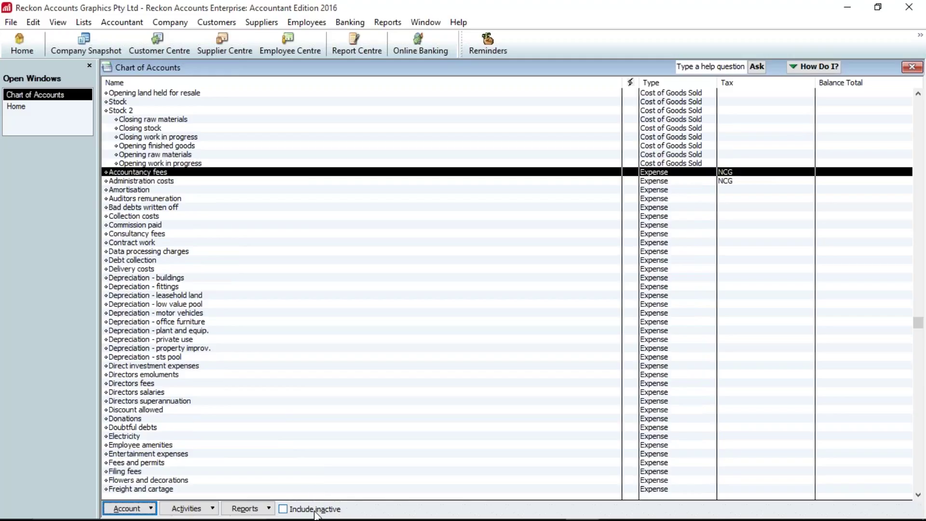
left_click(314, 511)
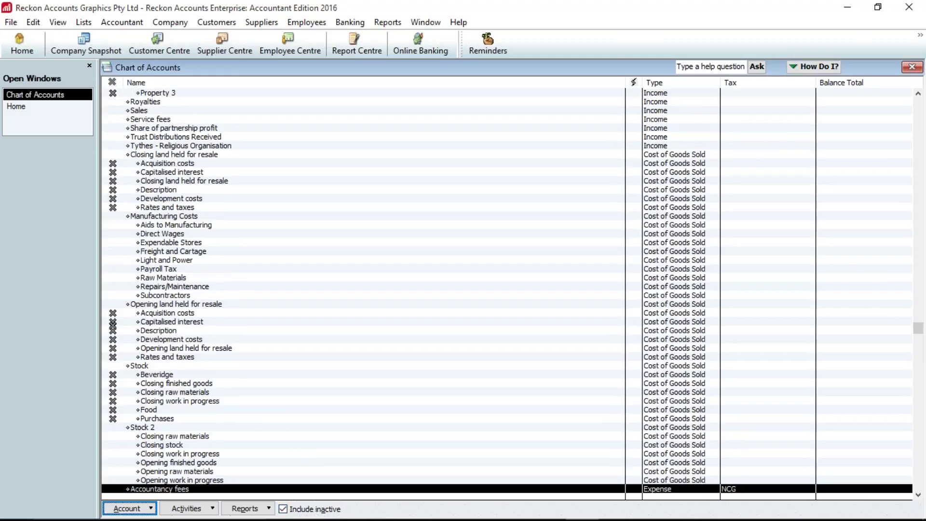
left_click(293, 510)
left_click(296, 514)
left_click(295, 514)
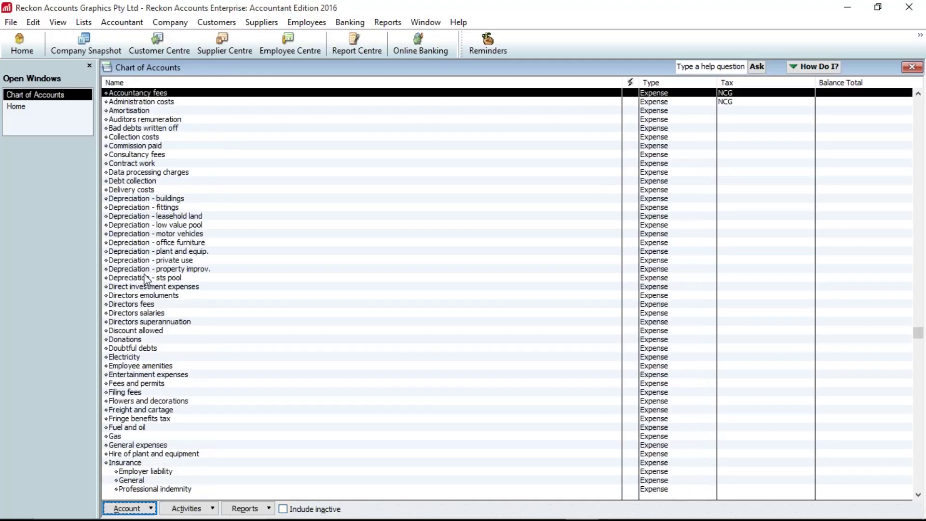
left_click(145, 280)
right_click(146, 278)
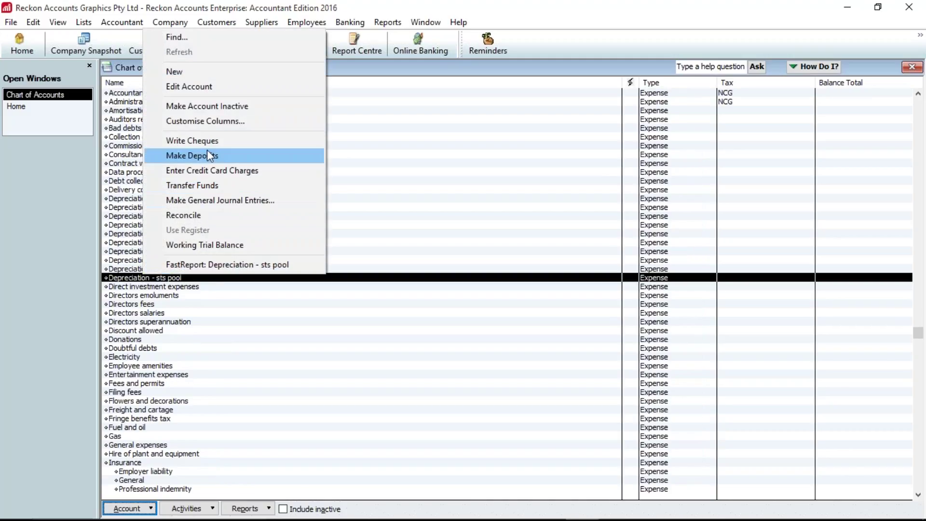
left_click(284, 401)
left_click(311, 508)
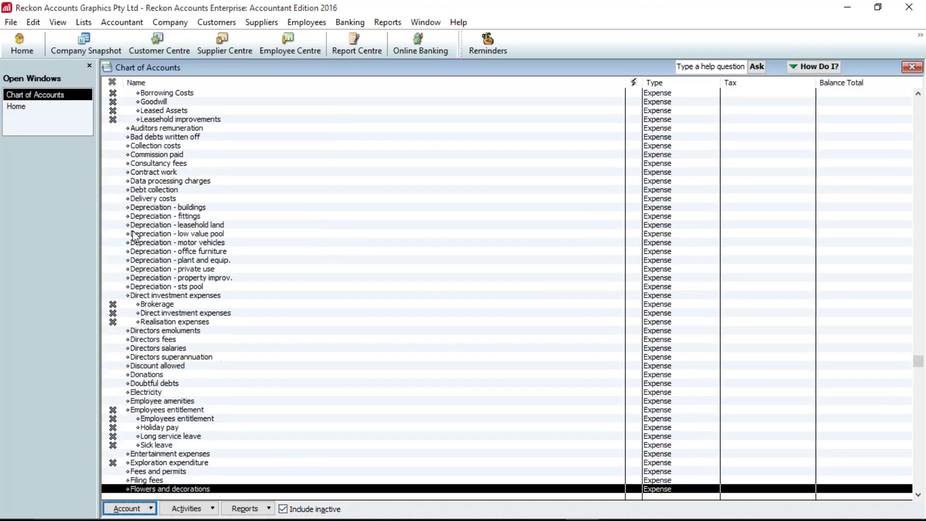
left_click(116, 156)
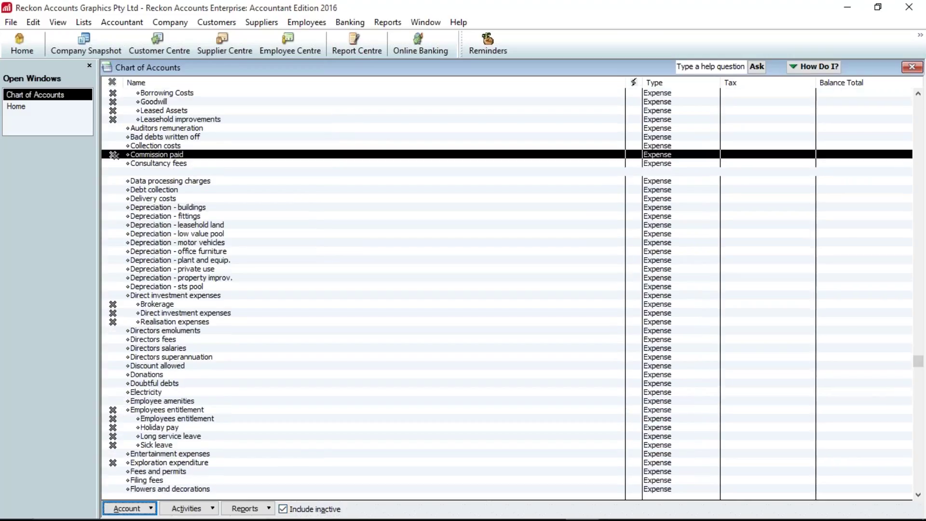
left_click(114, 164)
left_click(112, 172)
left_click(113, 163)
left_click(112, 154)
left_click(313, 509)
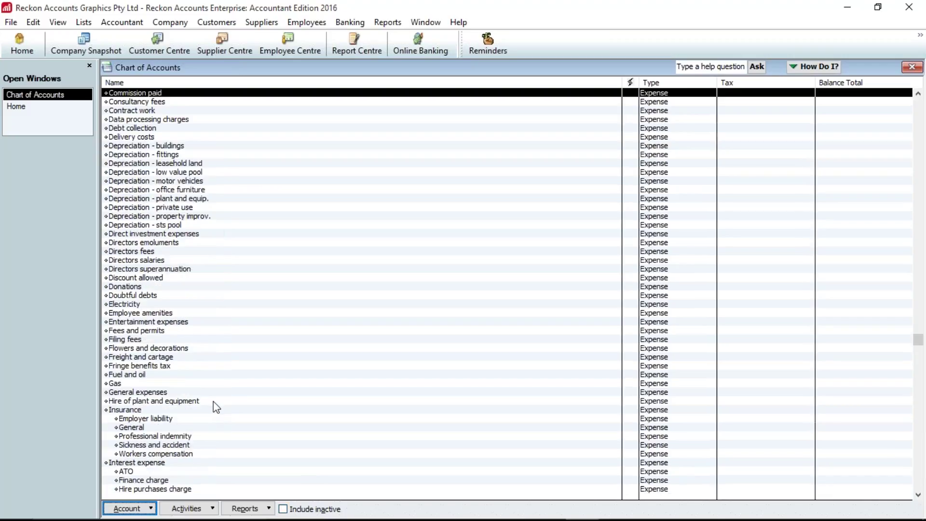
left_click(127, 253)
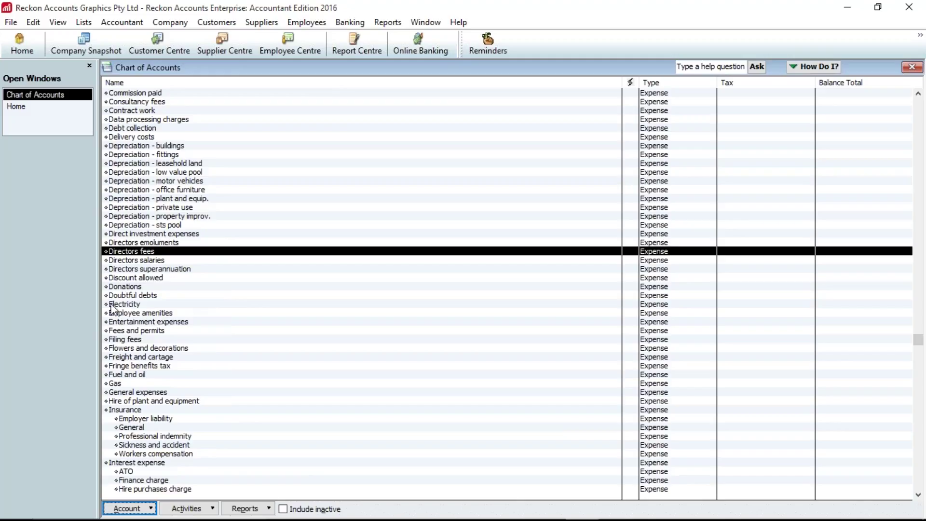
left_click(165, 244)
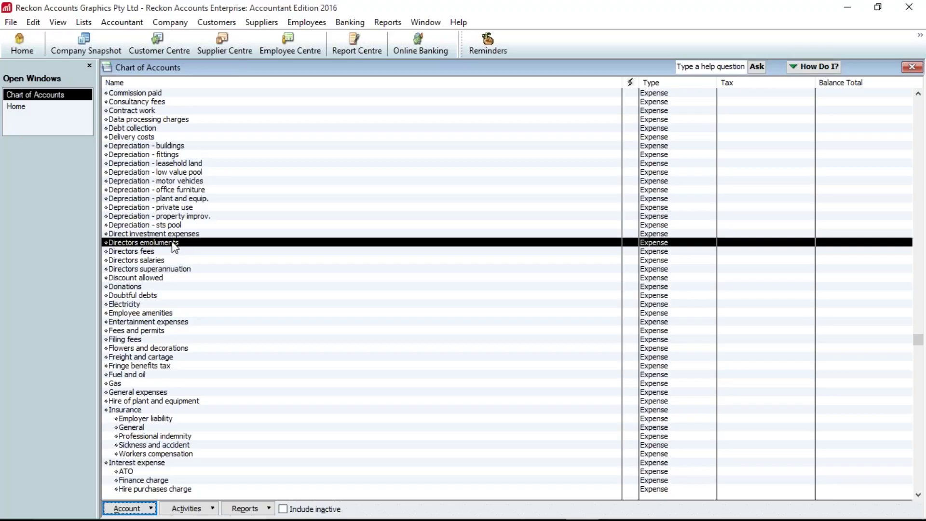
- Rename Directors emoluments to Directors fees and accept merging it into the existing account
right_click(172, 243)
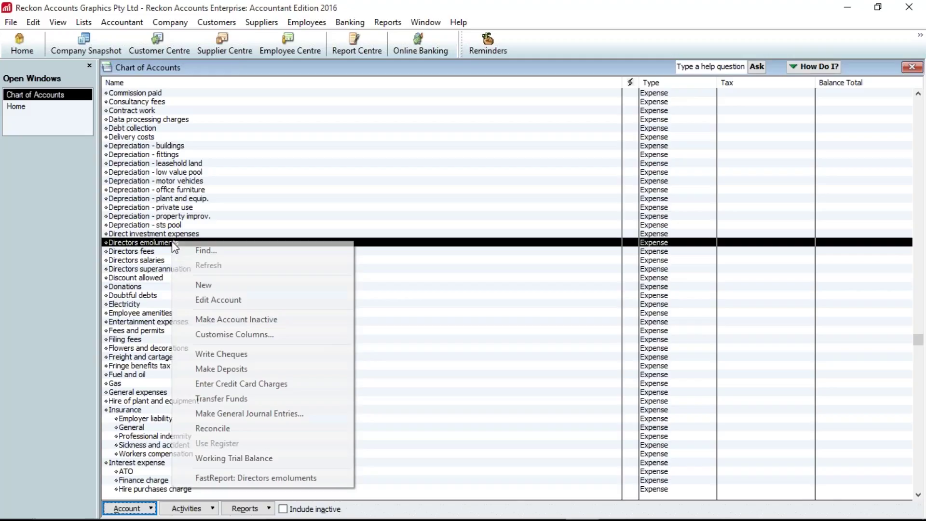
left_click(219, 299)
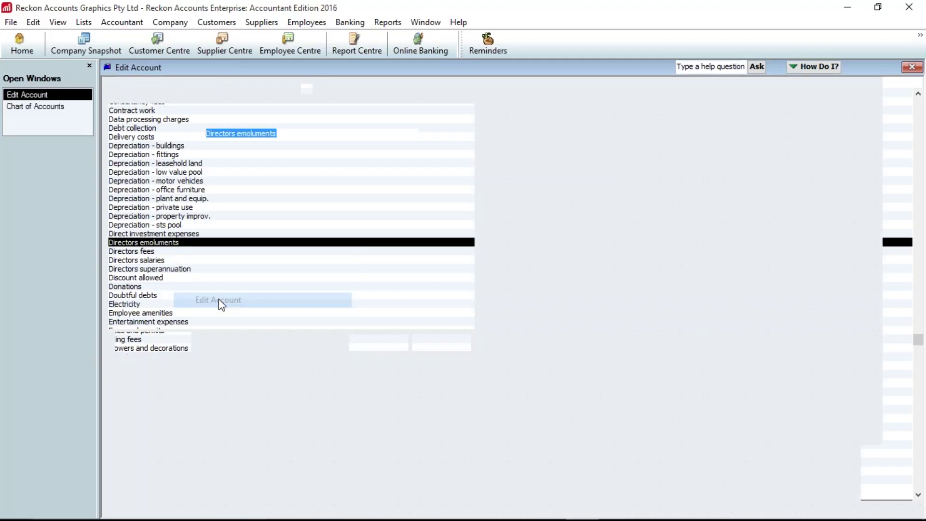
left_click(288, 134)
key("BackSpace")
key("BackSpace")
key("BackSpace")
key("BackSpace")
key("BackSpace")
key("BackSpace")
key("BackSpace")
key("BackSpace")
key("BackSpace")
key("BackSpace")
type("fees")
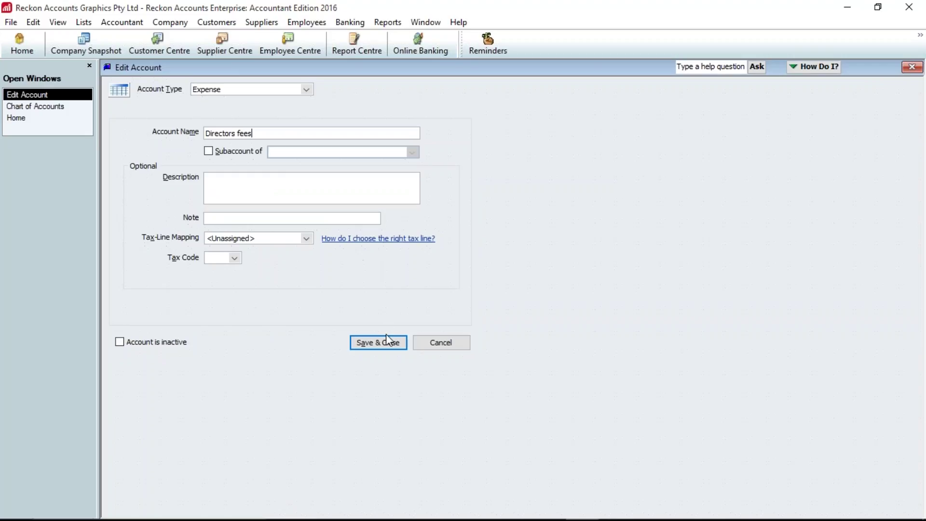
left_click(384, 343)
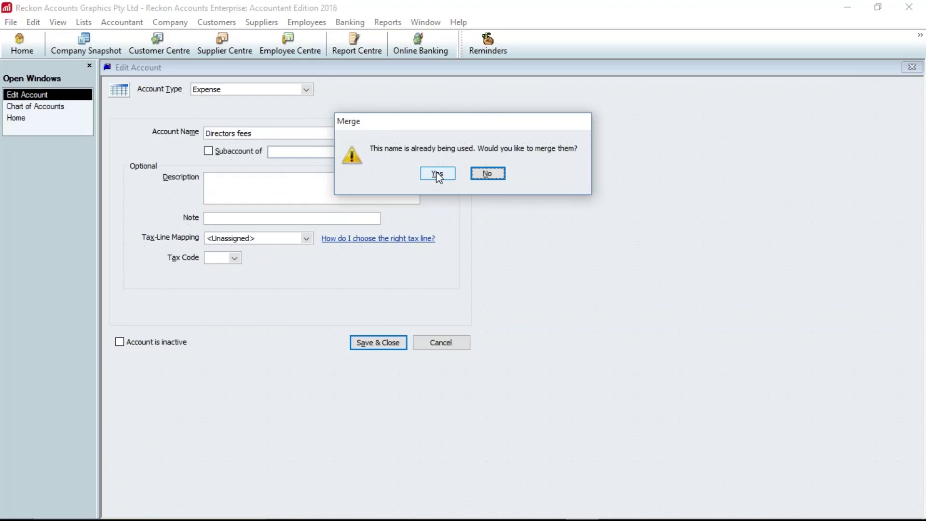
left_click(437, 174)
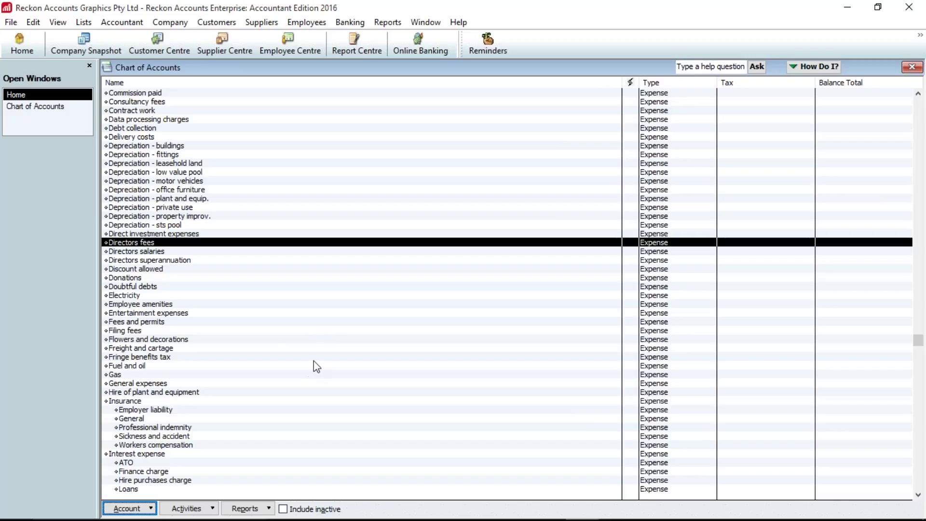
scroll(318, 379, "down", 2)
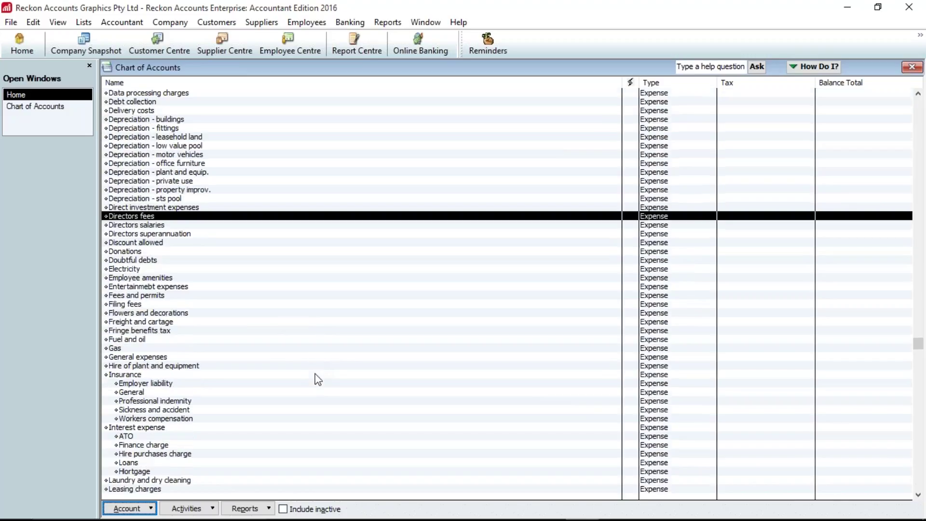
scroll(366, 419, "up", 2)
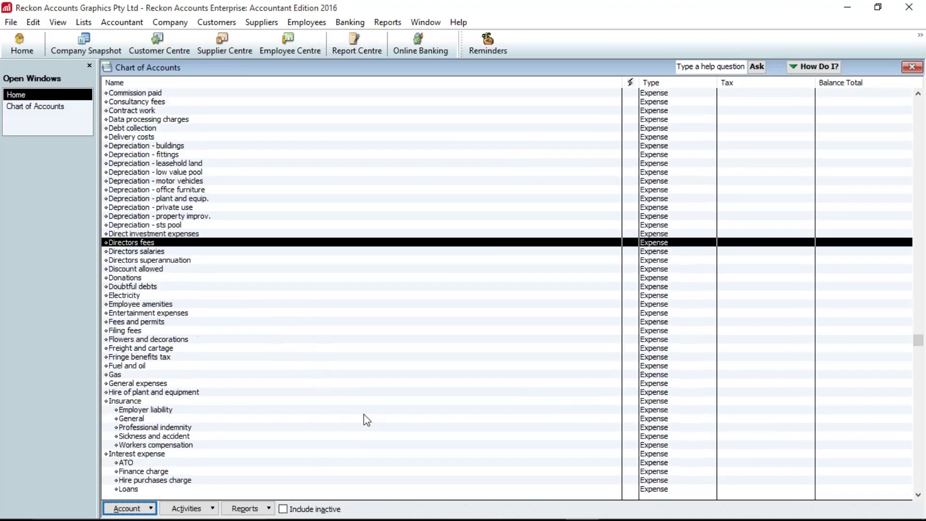
scroll(366, 419, "down", 2)
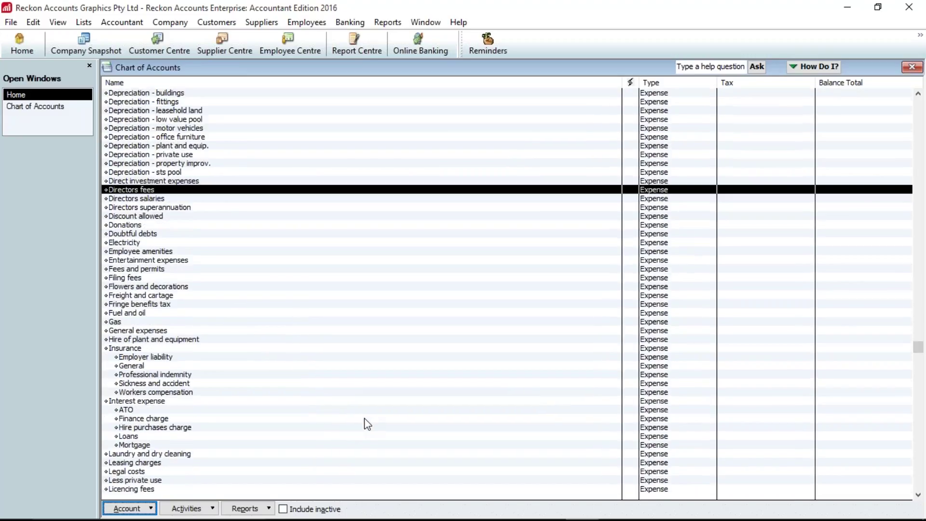
scroll(366, 424, "down", 1)
scroll(367, 424, "up", 12)
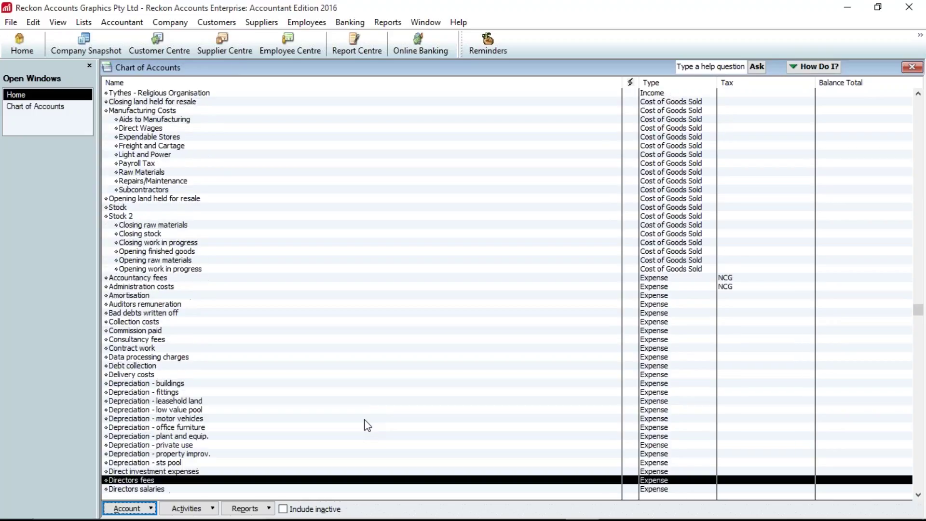
scroll(367, 425, "up", 5)
scroll(367, 426, "up", 5)
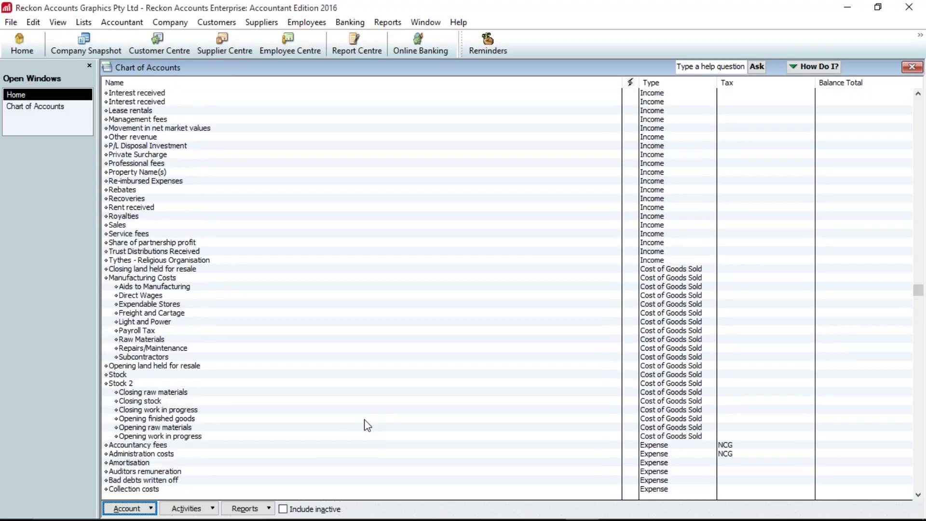
scroll(367, 425, "up", 2)
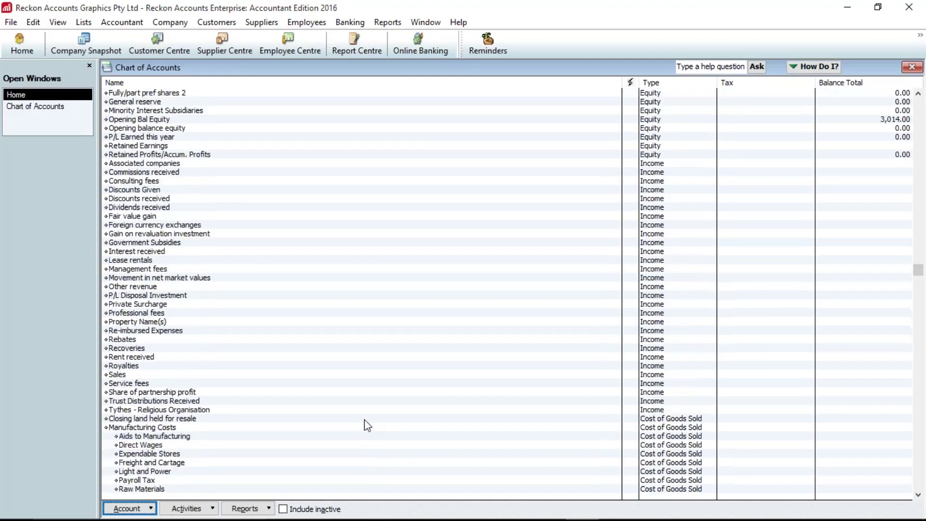
scroll(367, 425, "up", 6)
scroll(368, 425, "up", 7)
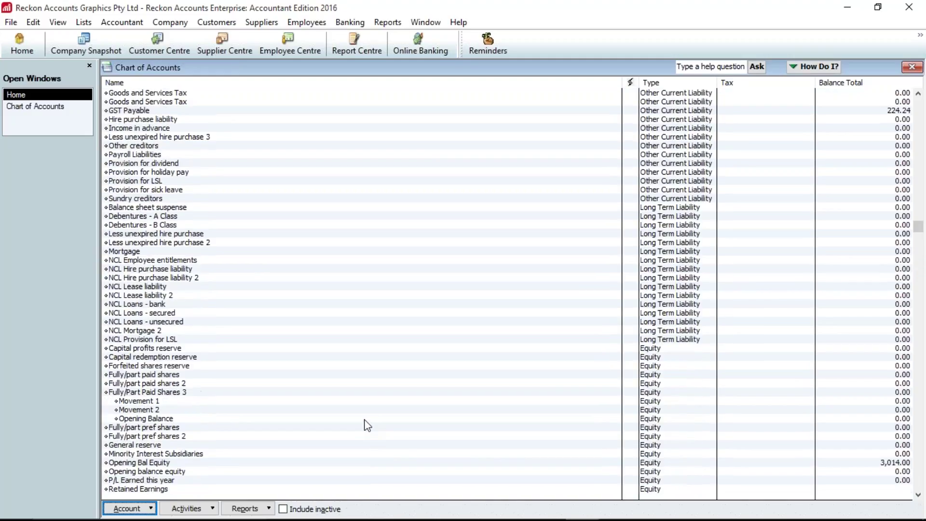
scroll(368, 425, "up", 7)
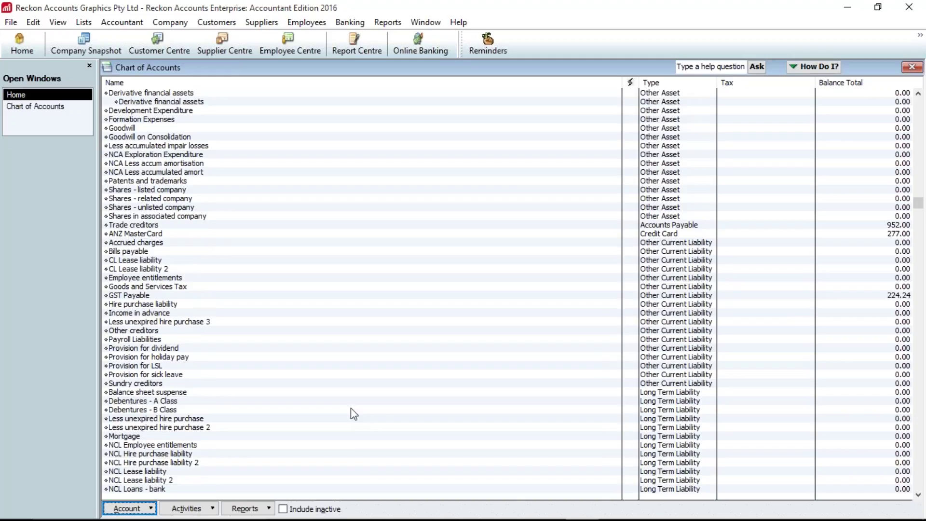
left_click(148, 339)
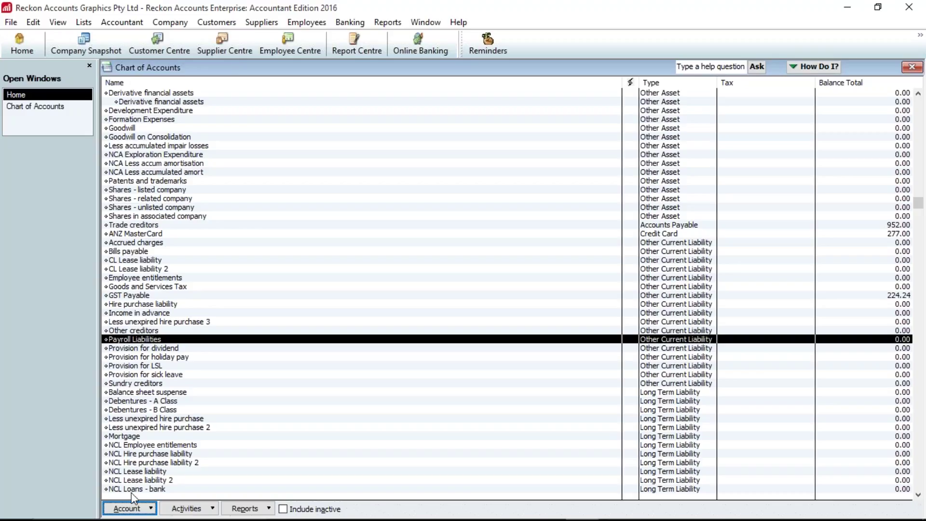
- Create Other Current Liability account PAYG Withheld as a subaccount of Payroll Liabilities
left_click(134, 511)
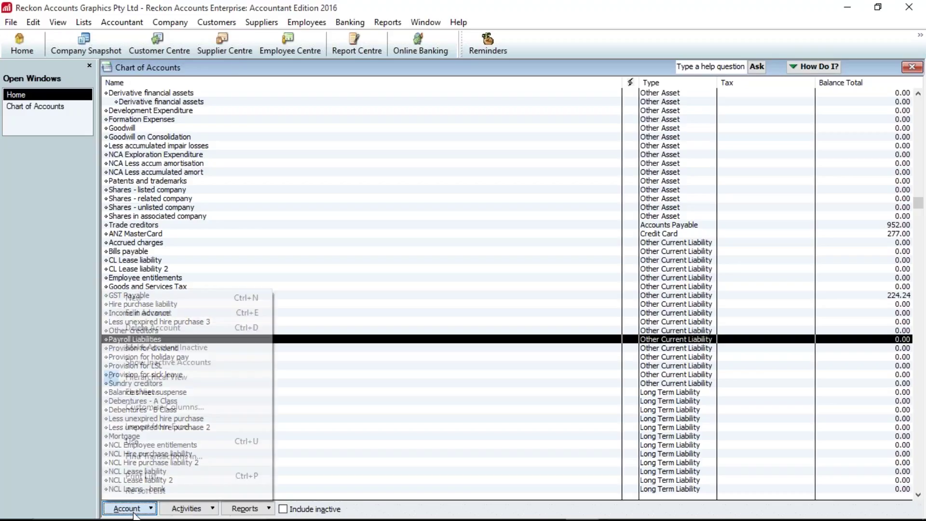
left_click(169, 297)
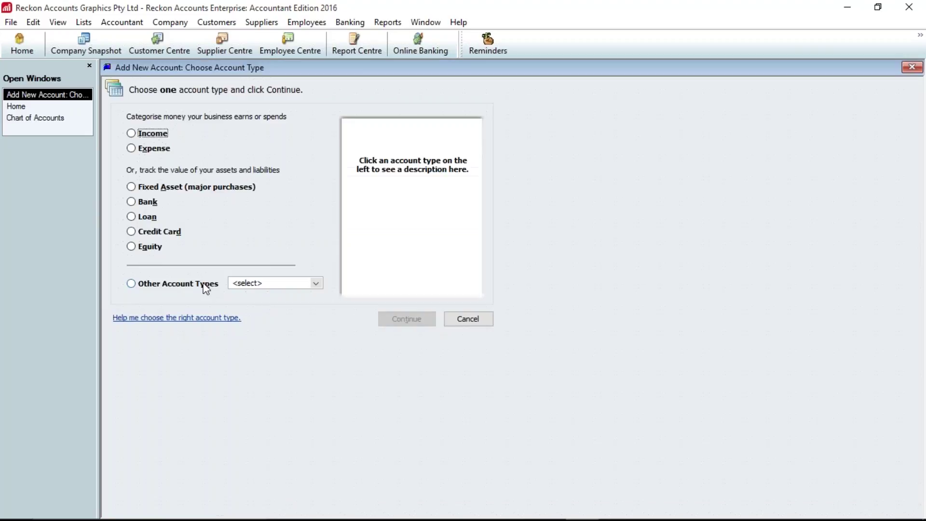
left_click(203, 285)
left_click(263, 330)
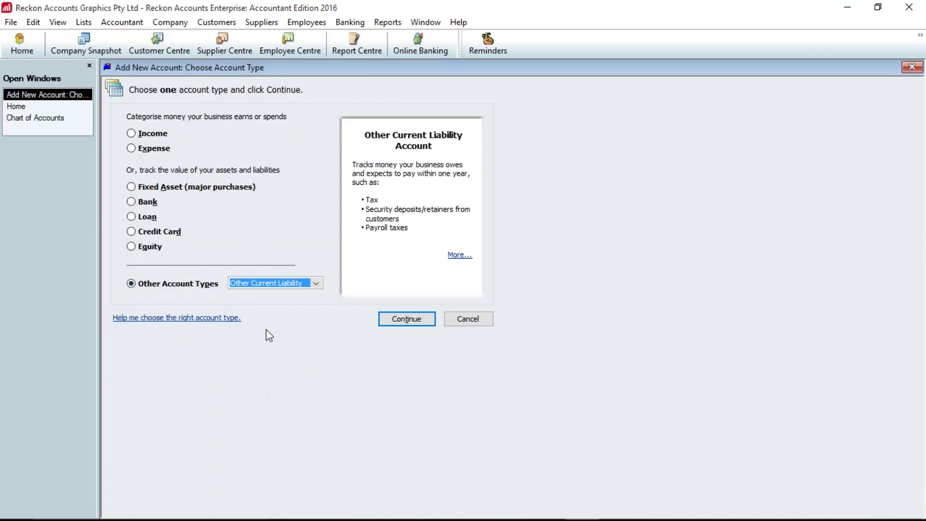
left_click(406, 320)
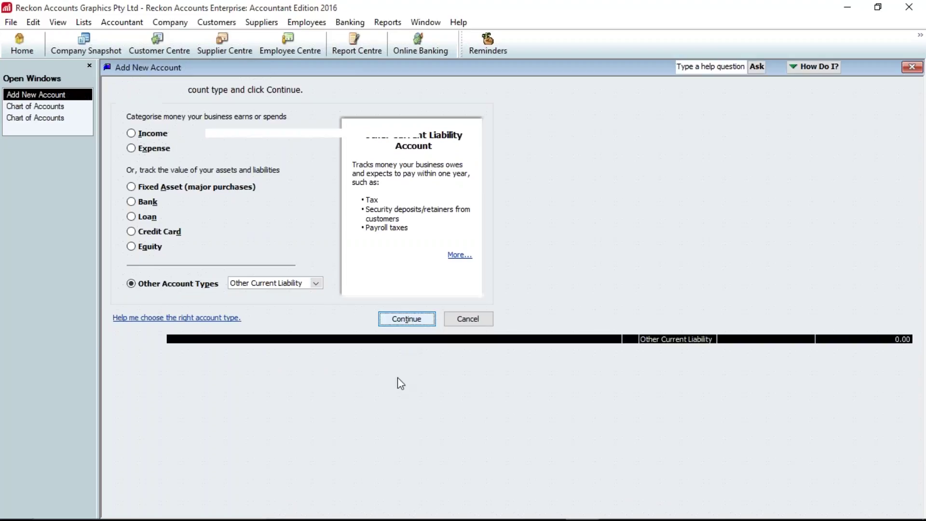
type("PAYG W")
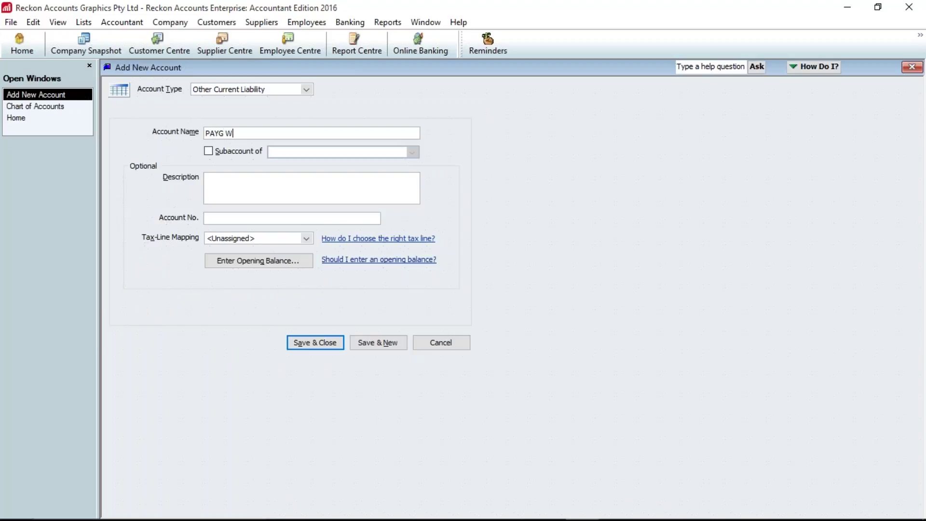
type("ithheld")
left_click(252, 151)
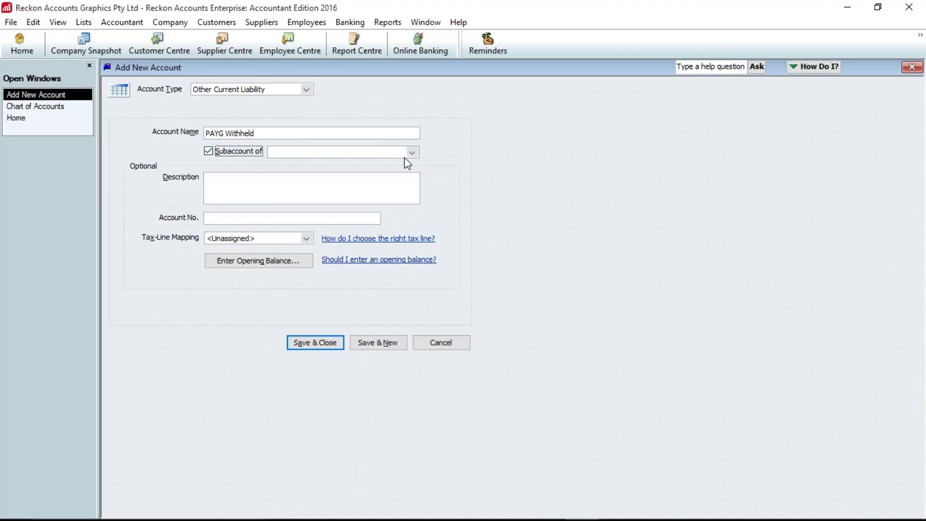
left_click(412, 153)
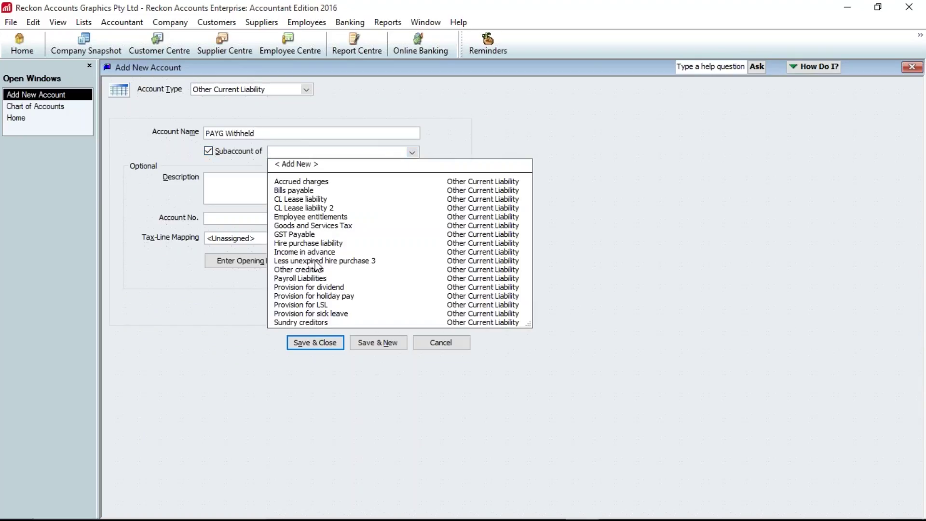
left_click(309, 278)
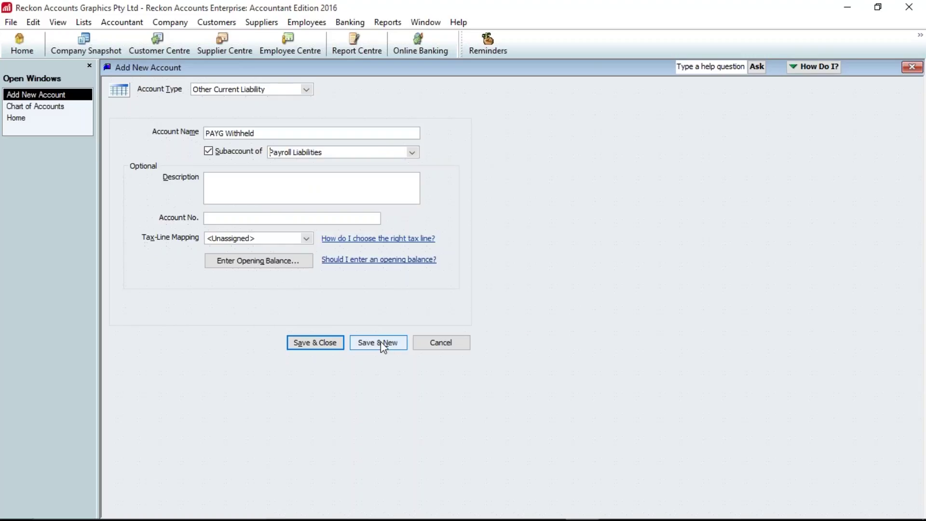
left_click(380, 343)
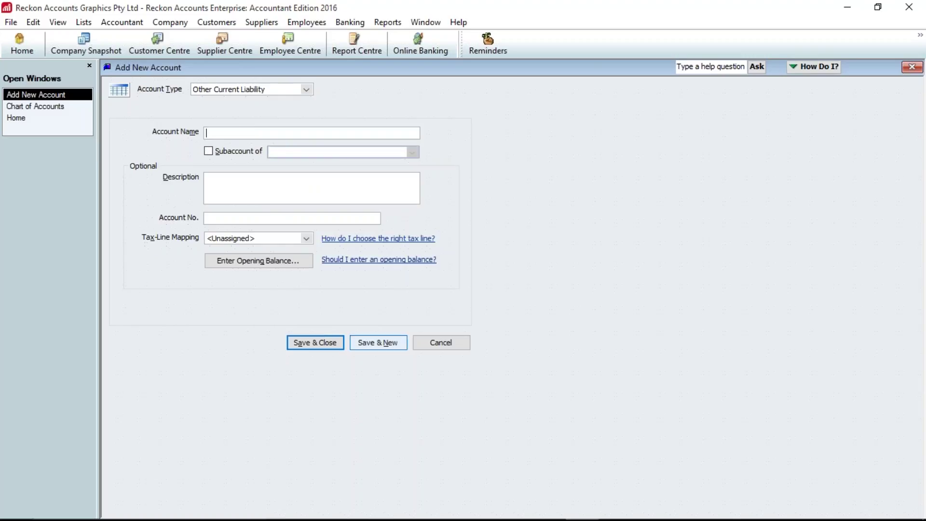
- Add Superannuation Liability as another Payroll Liabilities subaccount and save it
type("S")
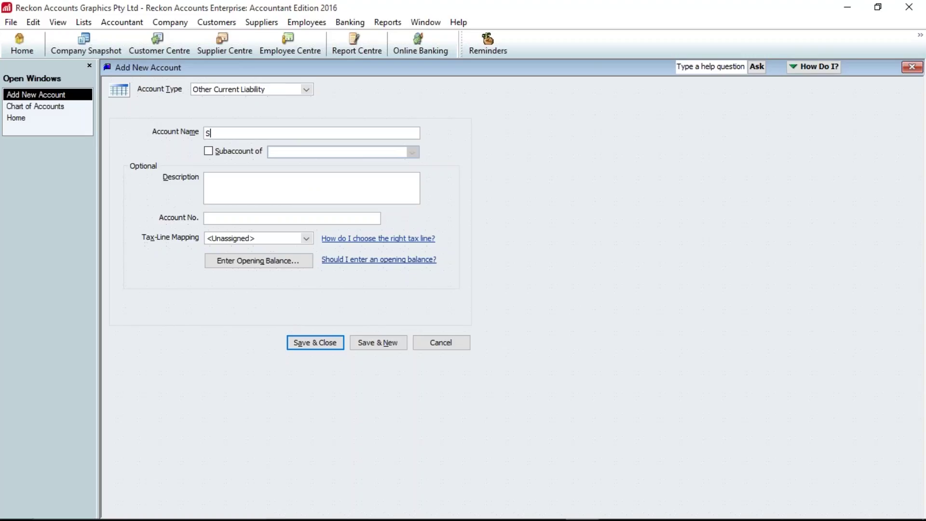
type("uperannuation Liability")
left_click(234, 150)
type("Payr")
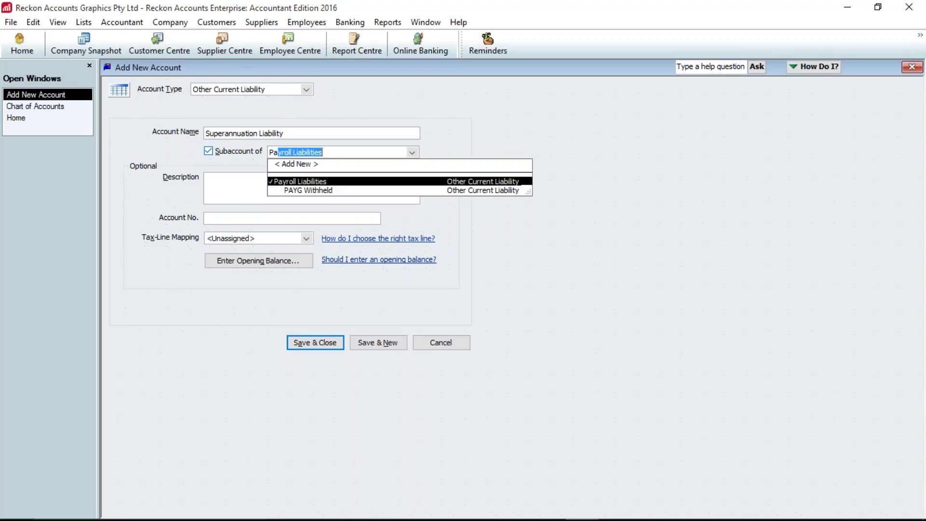
key("Tab")
left_click(316, 342)
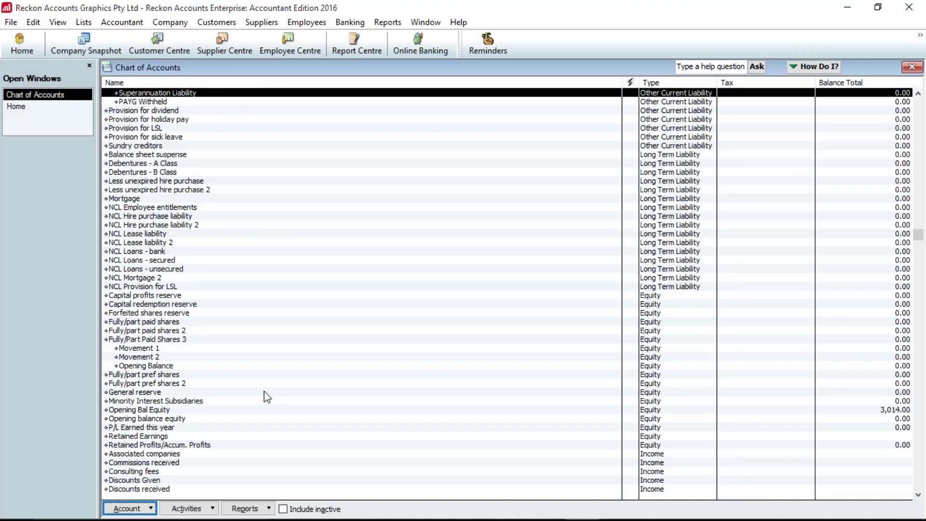
- Drag Superannuation Liability to sit below PAYG Withheld under Payroll Liabilities
scroll(267, 396, "up", 2)
left_click_drag(116, 145, 116, 156)
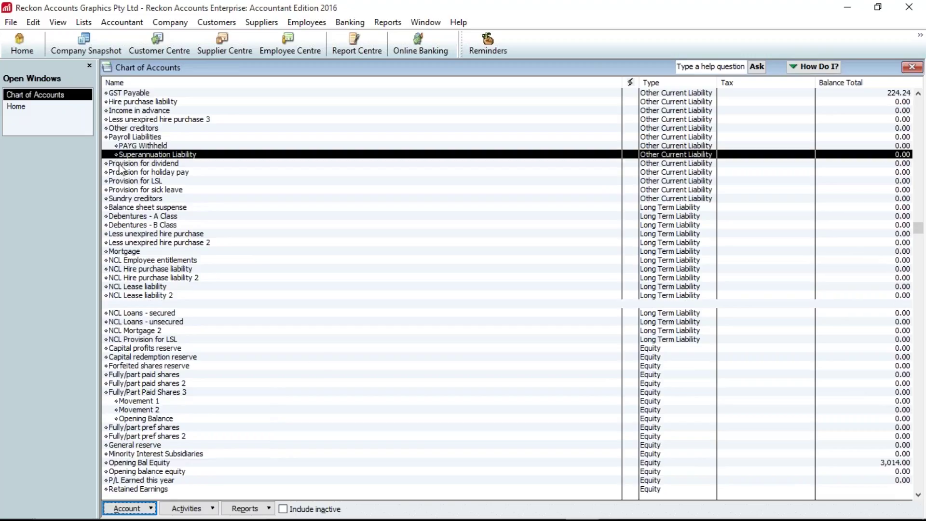
left_click(291, 384)
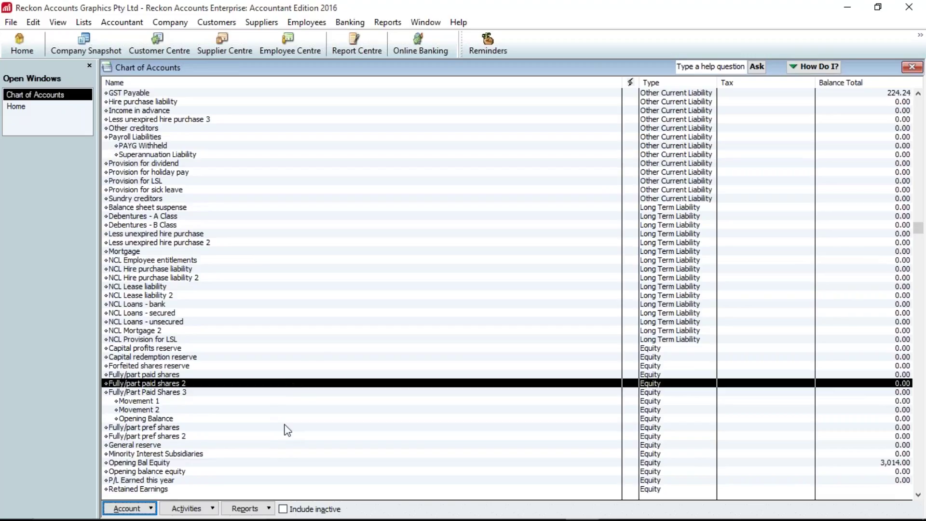
- Move down past Payroll Expenses and Salaries and wages to select the Salaries expense account
scroll(287, 430, "down", 1)
scroll(288, 430, "down", 1)
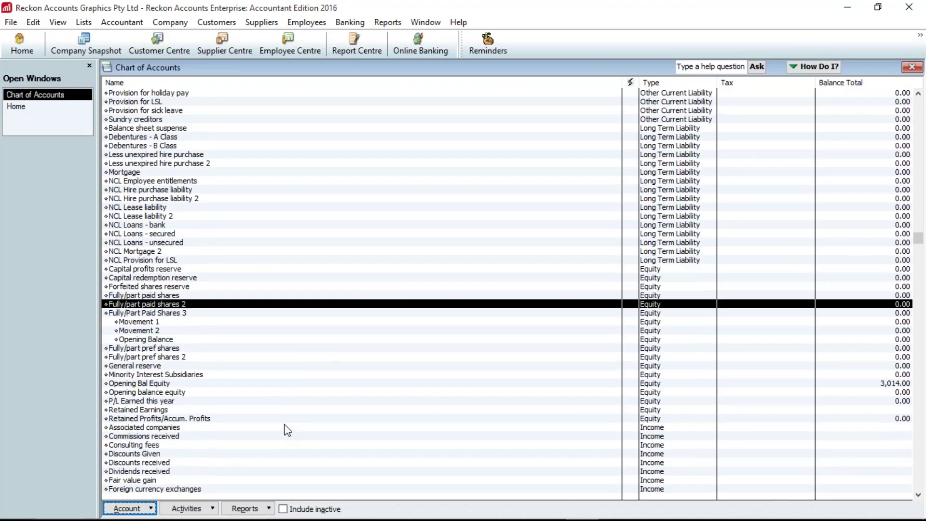
scroll(287, 430, "down", 10)
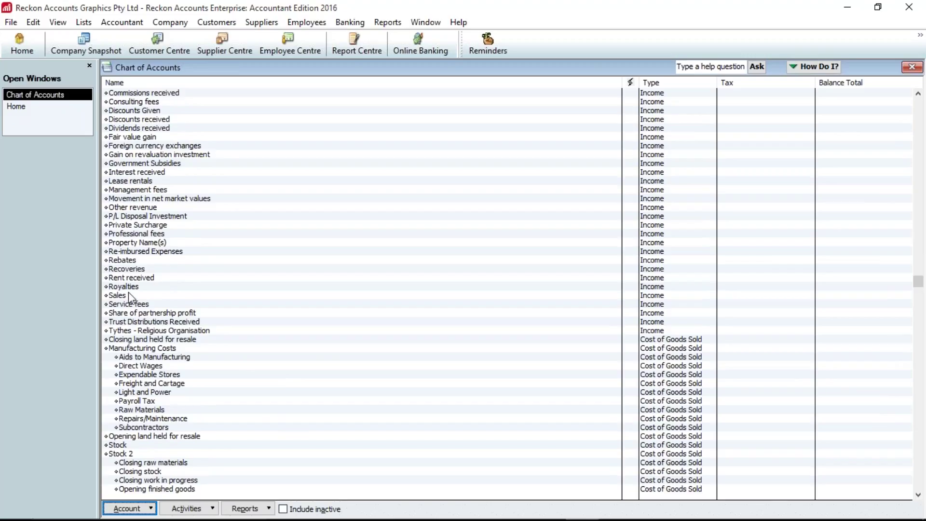
left_click(132, 235)
mouse_move(285, 520)
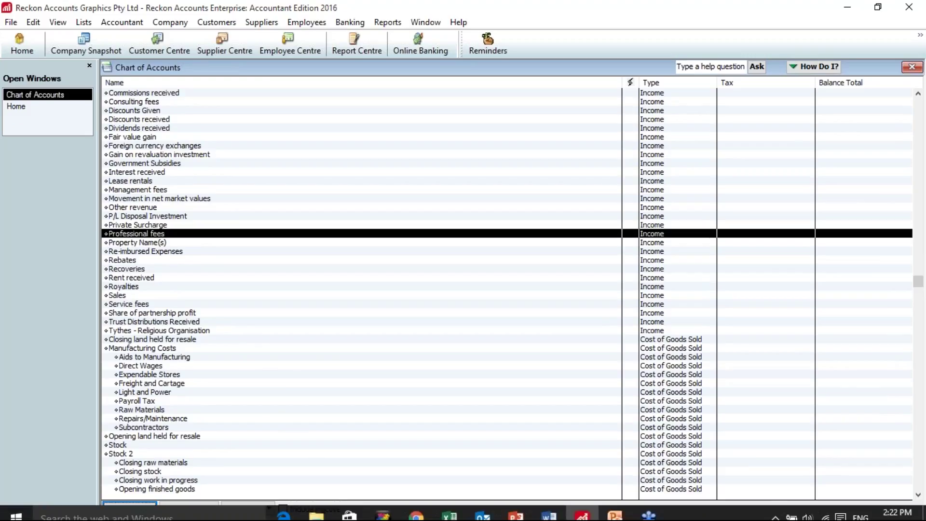
scroll(369, 426, "down", 1)
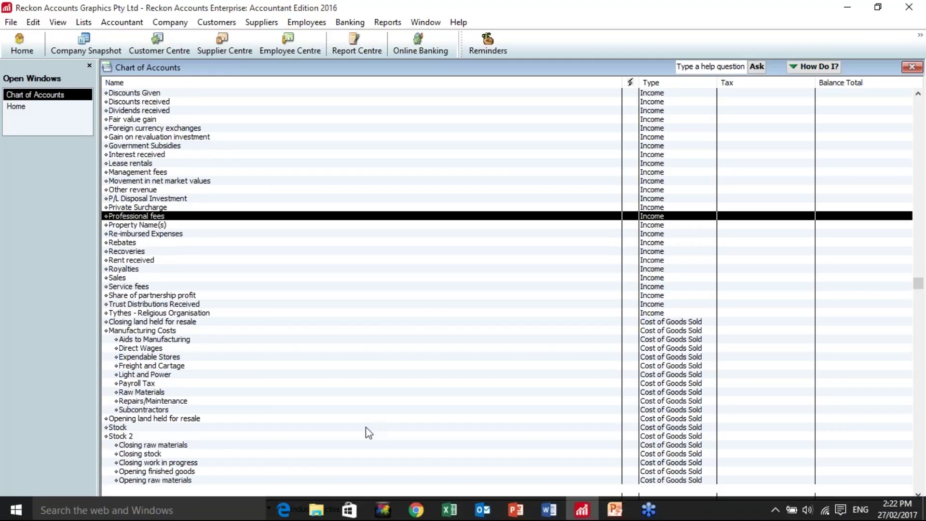
scroll(365, 427, "down", 5)
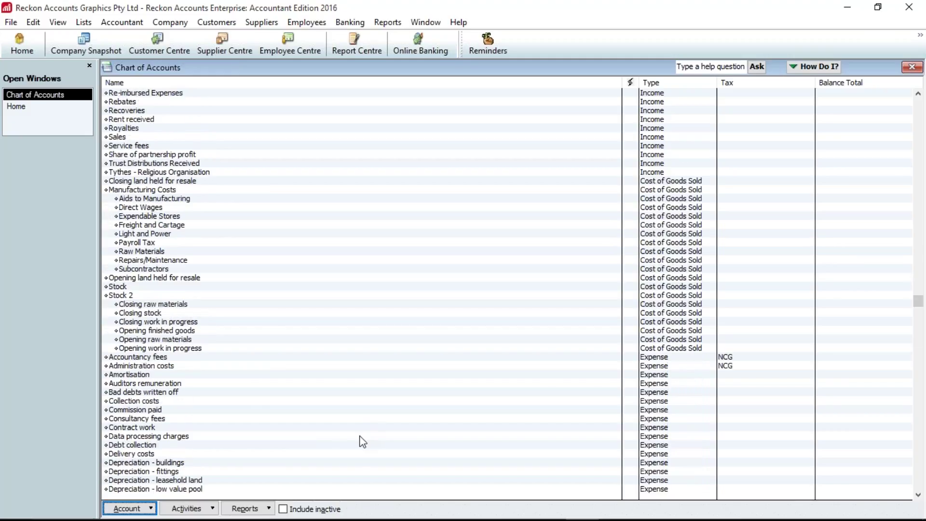
scroll(362, 442, "down", 20)
left_click(247, 295)
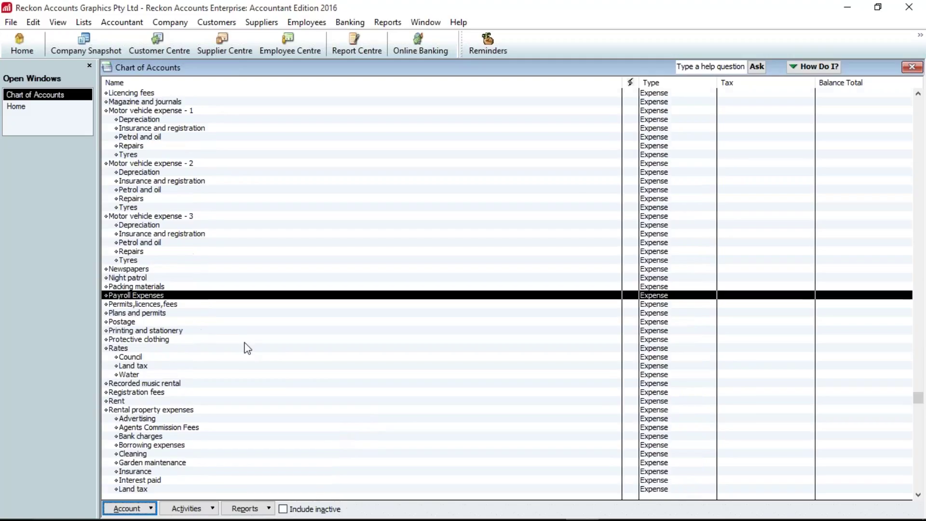
scroll(247, 348, "down", 1)
scroll(248, 348, "down", 5)
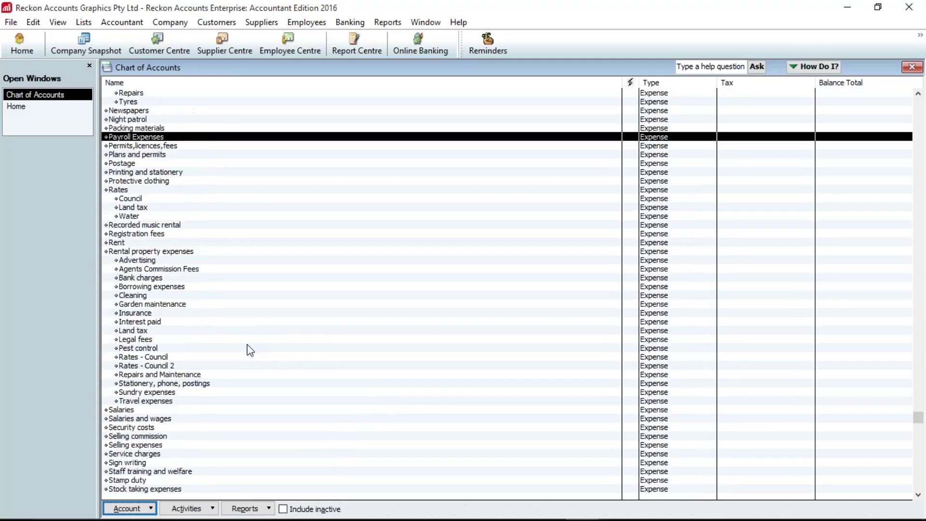
scroll(248, 348, "down", 1)
left_click(155, 393)
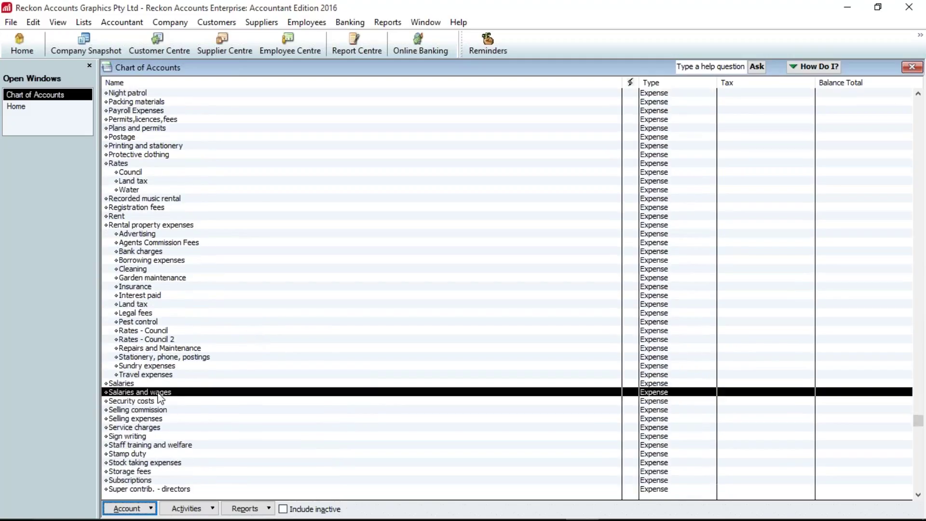
left_click(132, 387)
scroll(252, 427, "down", 1)
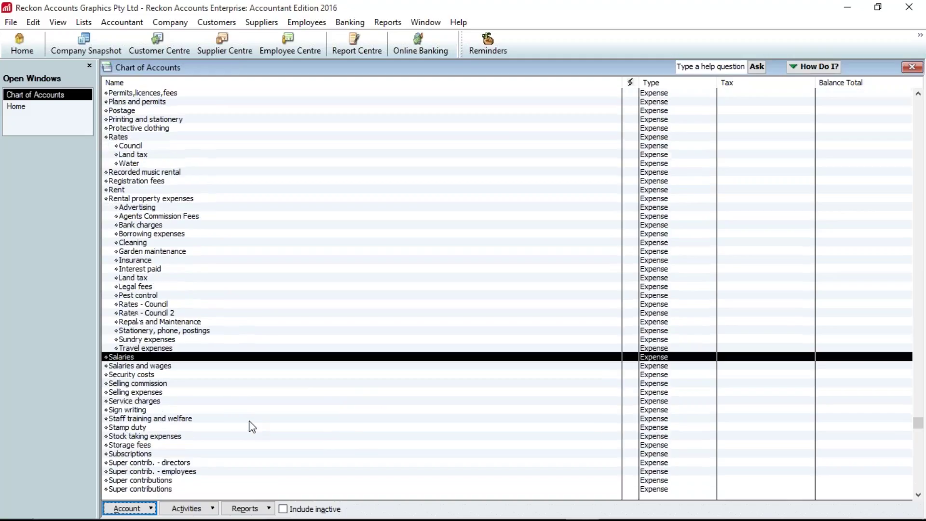
scroll(252, 427, "down", 2)
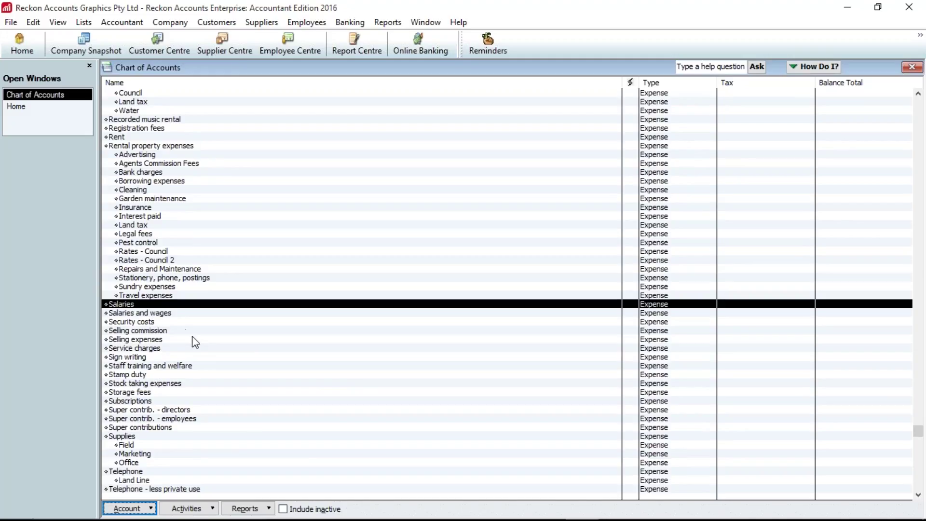
- Rename the Salaries account to 'Salaries & Wages' and save it
right_click(118, 310)
left_click(181, 118)
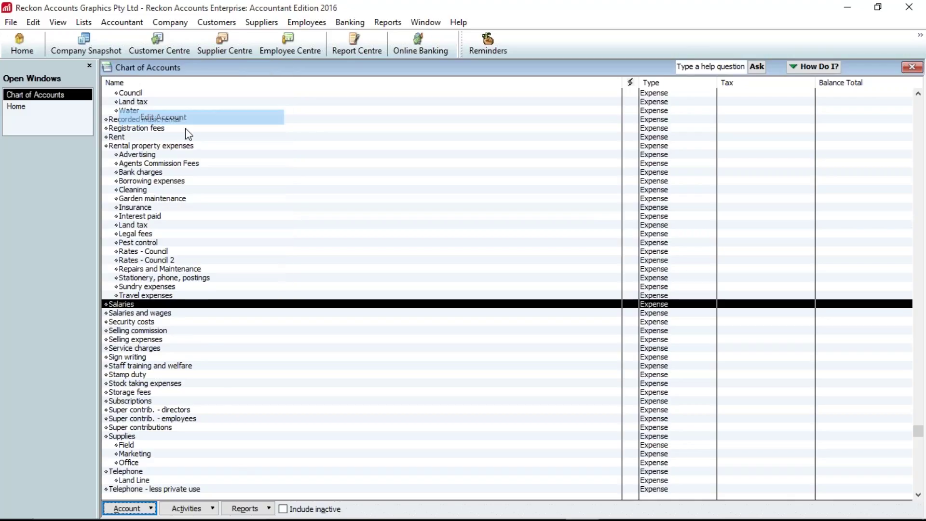
key("Home")
type("Gross")
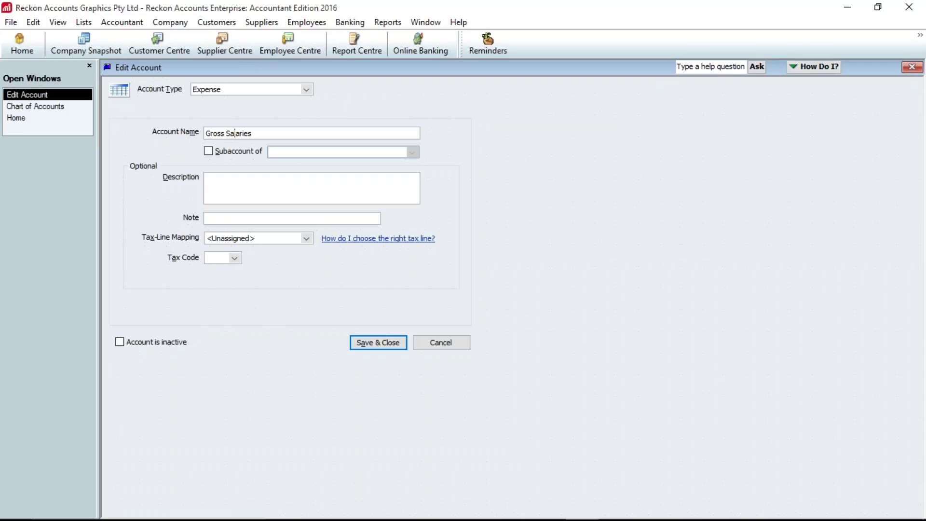
left_click(252, 133)
key("BackSpace")
key("BackSpace")
key("BackSpace")
key("BackSpace")
key("BackSpace")
key("BackSpace")
key("BackSpace")
key("BackSpace")
key("BackSpace")
key("BackSpace")
key("BackSpace")
key("BackSpace")
key("BackSpace")
key("BackSpace")
type("Salaries & Wages")
left_click(364, 343)
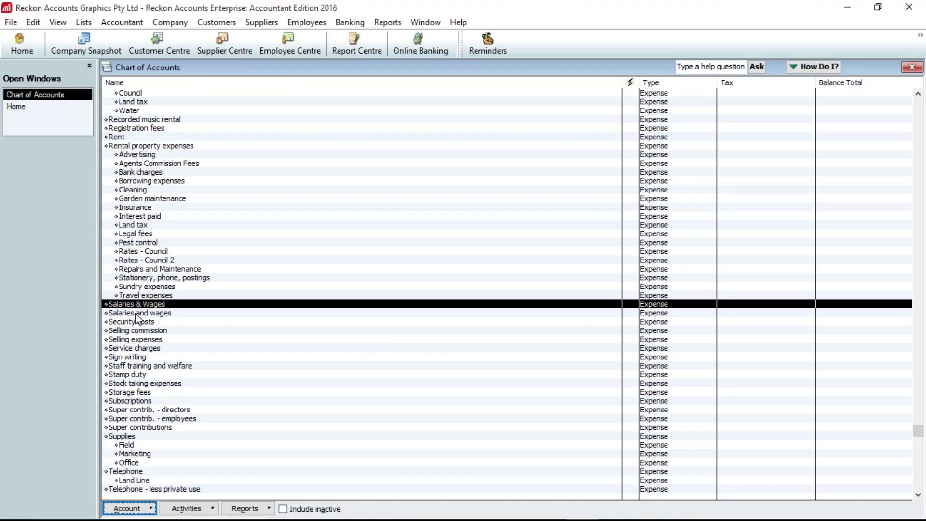
- Rename 'Salaries and wages' to 'Gross Salaries & wages' as a subaccount of Salaries & Wages
left_click(136, 313)
right_click(136, 316)
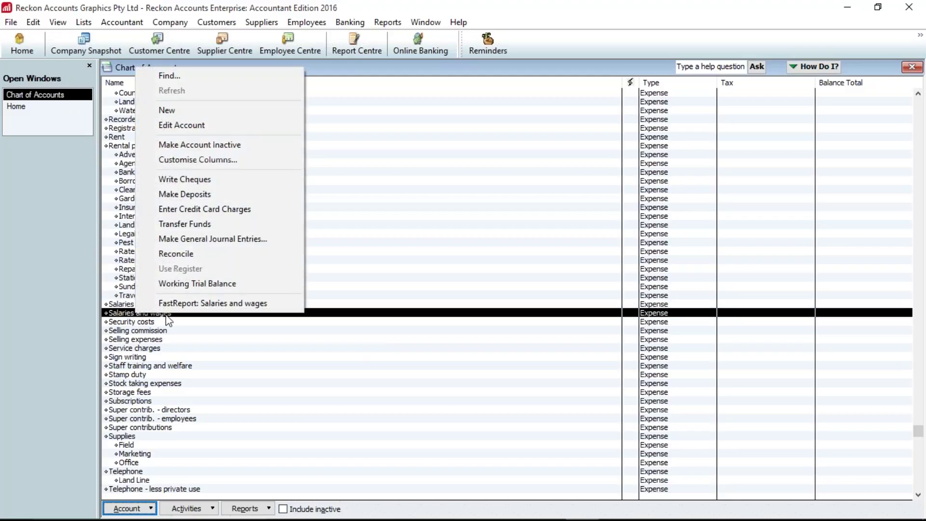
left_click(181, 125)
left_click(206, 134)
type("Gross Salaries and wages")
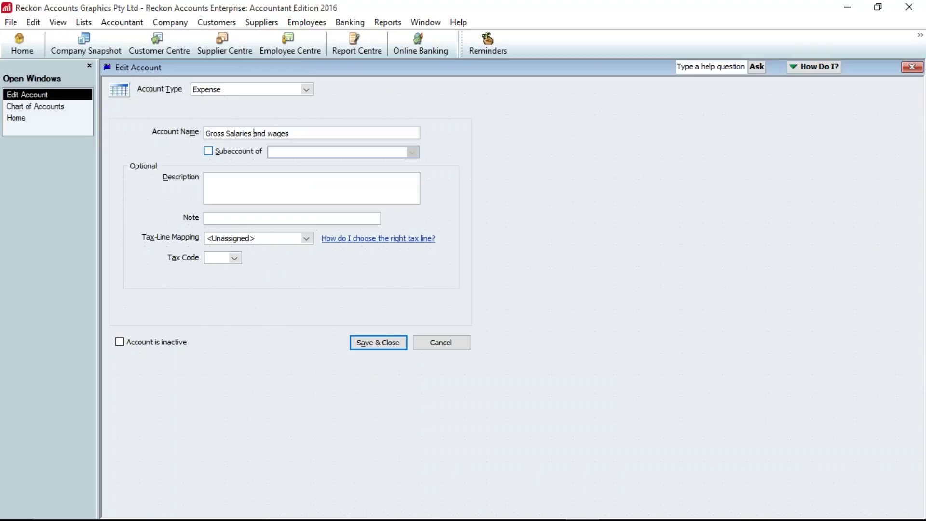
left_click(254, 133)
key("Delete")
key("Delete")
key("Delete")
type("&")
left_click(256, 151)
left_click(284, 151)
type("Sal")
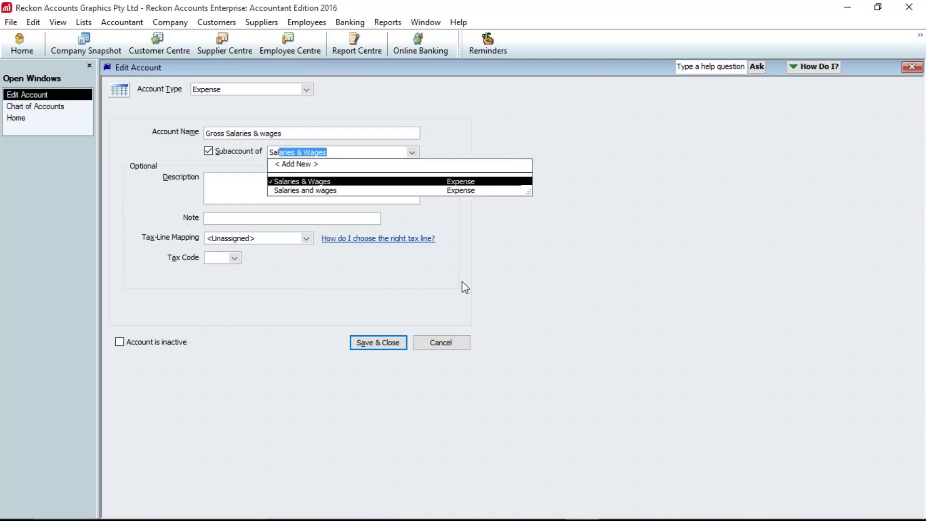
left_click(383, 348)
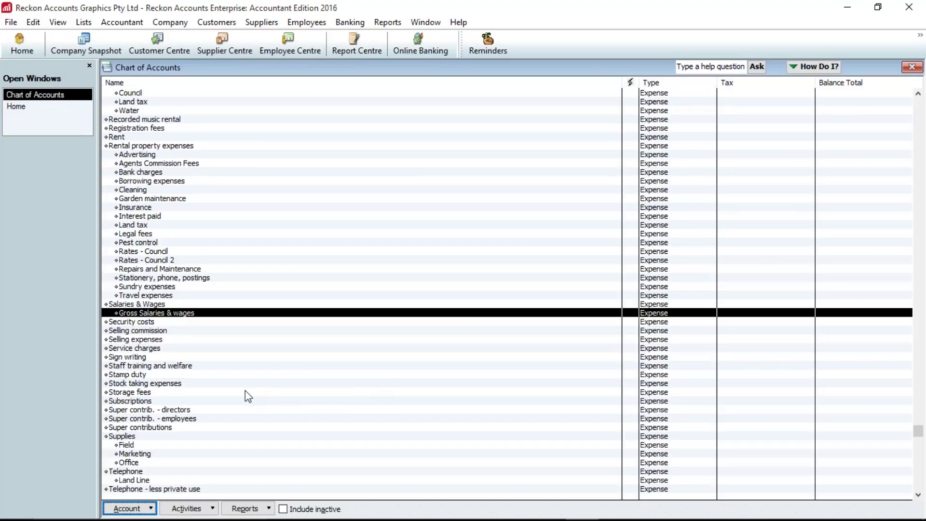
- Make Super contributions a subaccount of Salaries & Wages, below Gross Salaries & wages
left_click(137, 428)
right_click(135, 432)
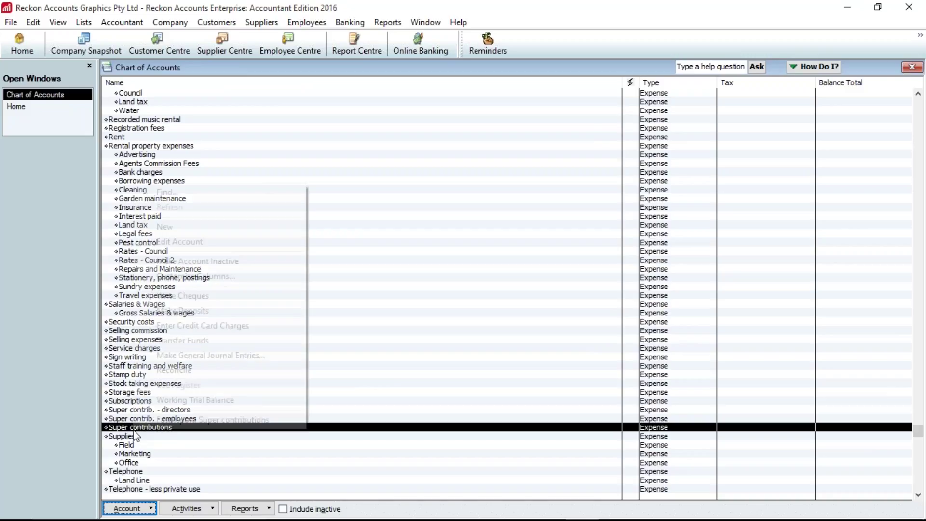
left_click(198, 241)
type("Salaries & Wages")
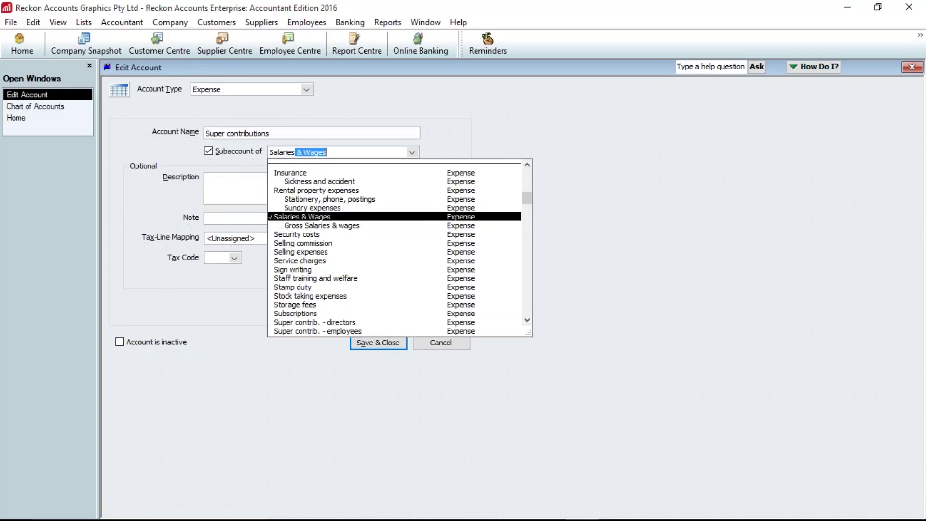
left_click(378, 342)
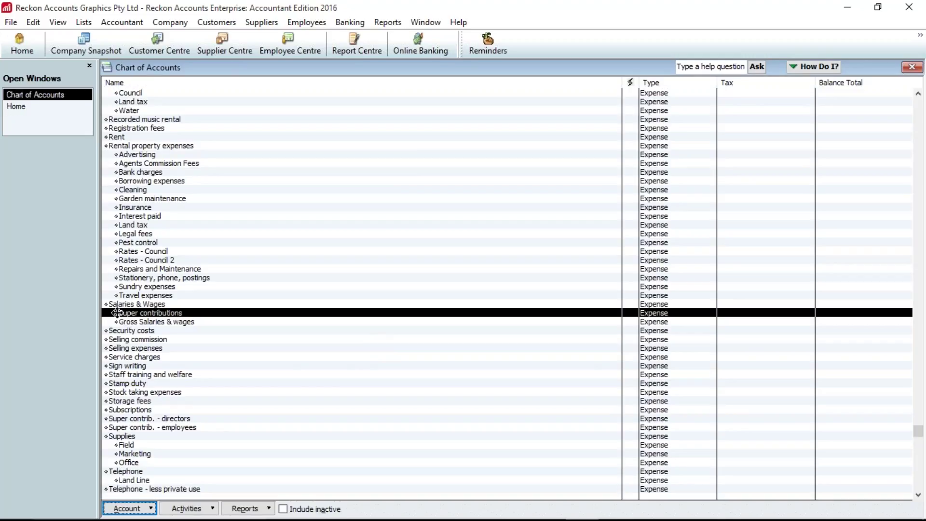
left_click_drag(116, 322, 117, 322)
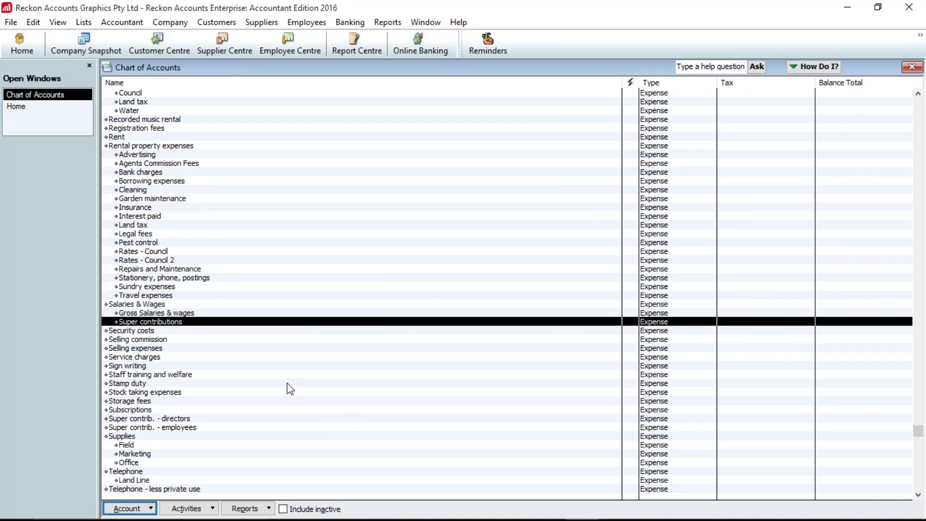
scroll(287, 386, "up", 3)
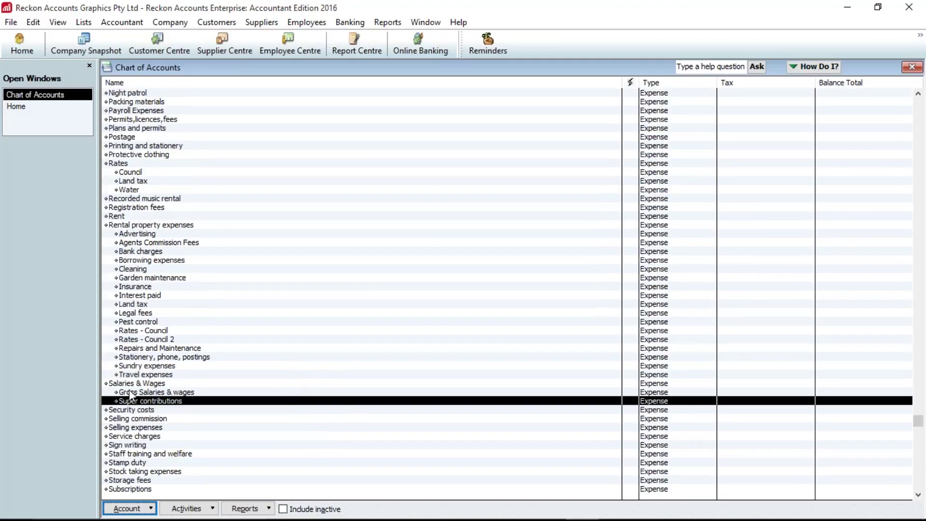
left_click(130, 392)
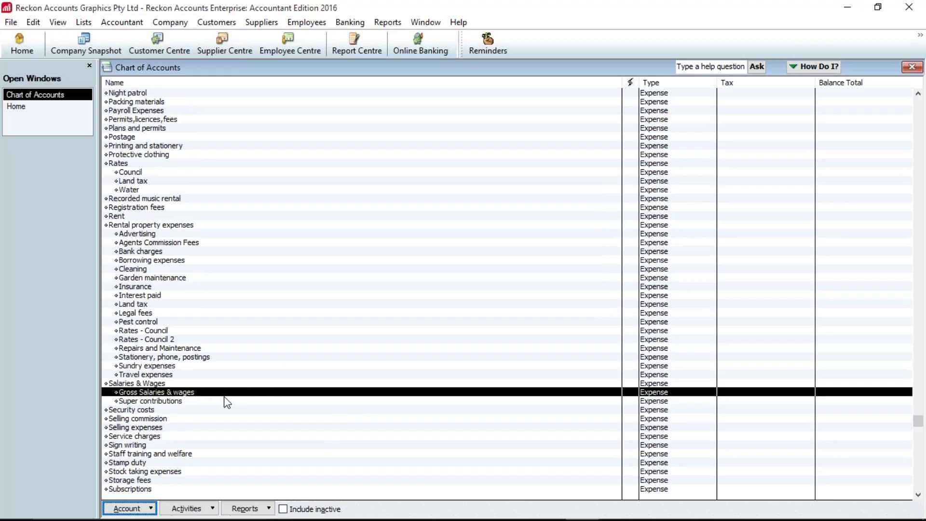
scroll(223, 401, "down", 2)
key("Up")
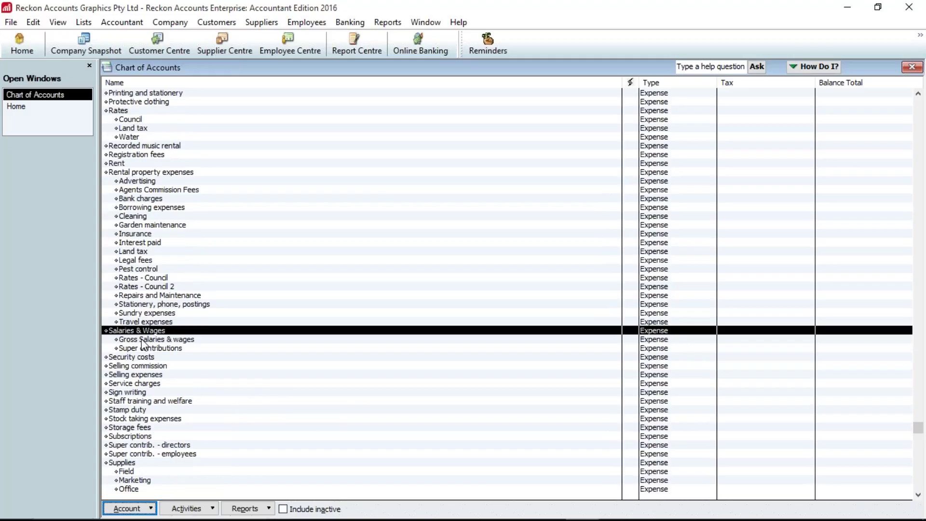
left_click(141, 340)
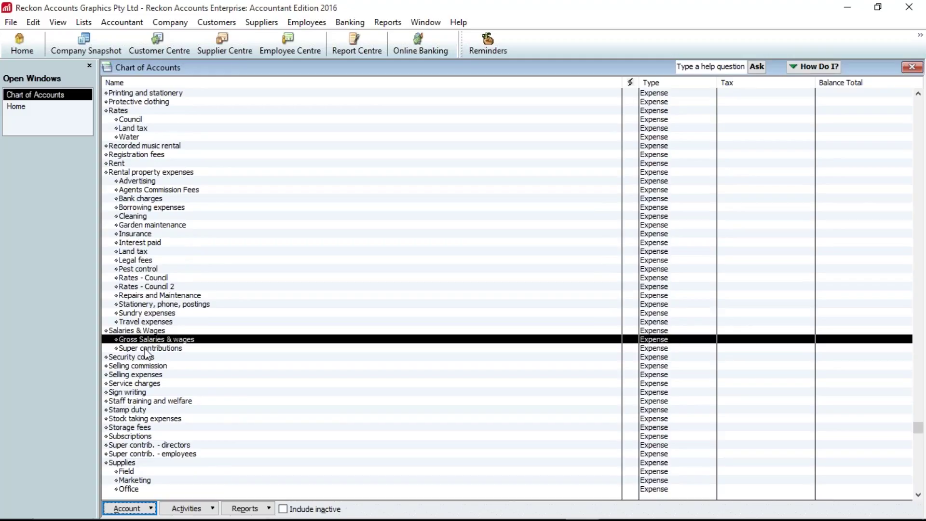
left_click(153, 348)
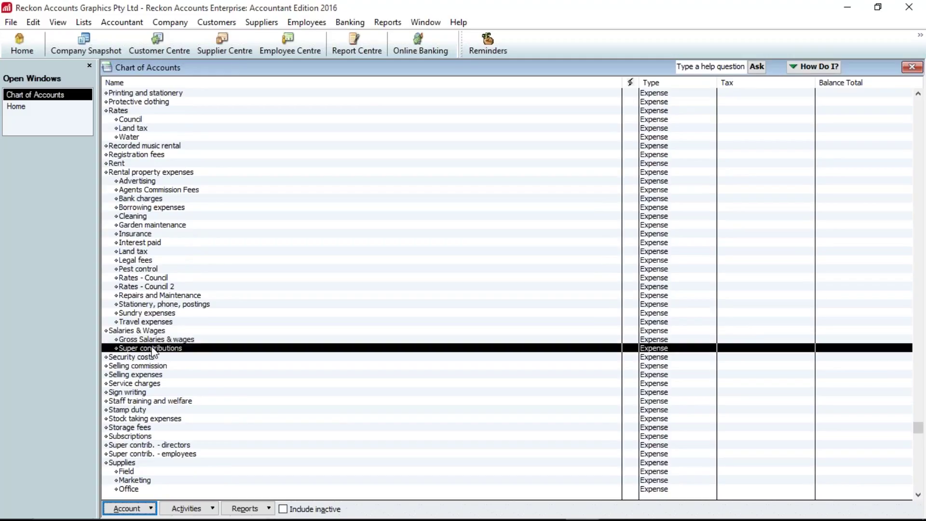
scroll(152, 351, "up", 7)
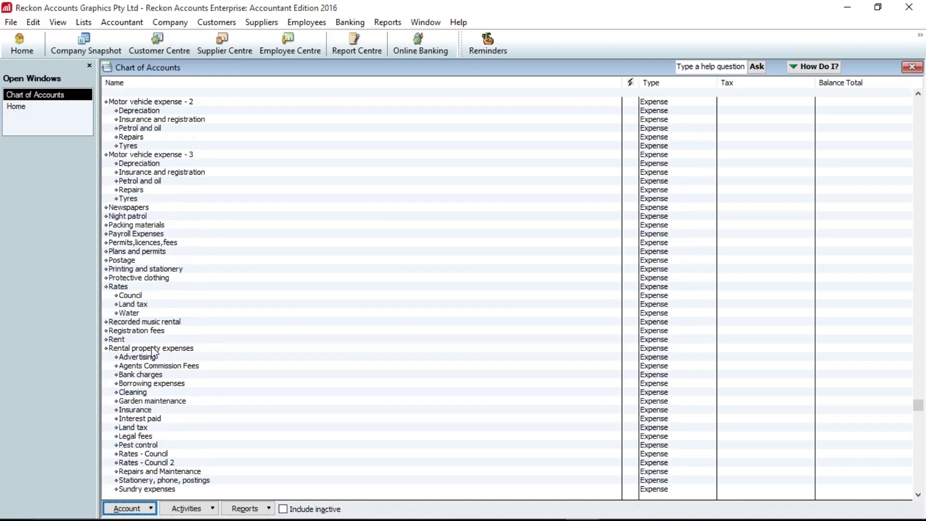
scroll(154, 352, "up", 12)
scroll(153, 348, "up", 6)
scroll(152, 352, "up", 6)
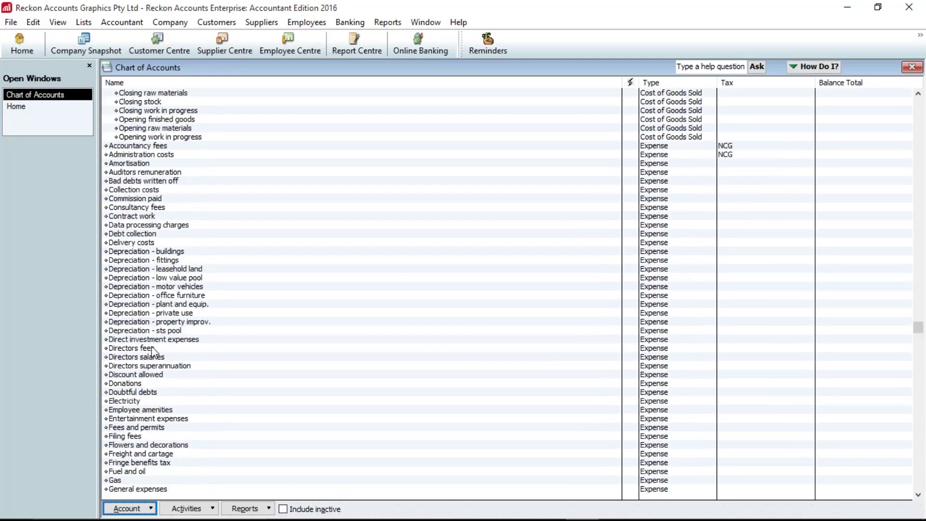
scroll(153, 351, "up", 13)
scroll(152, 351, "up", 15)
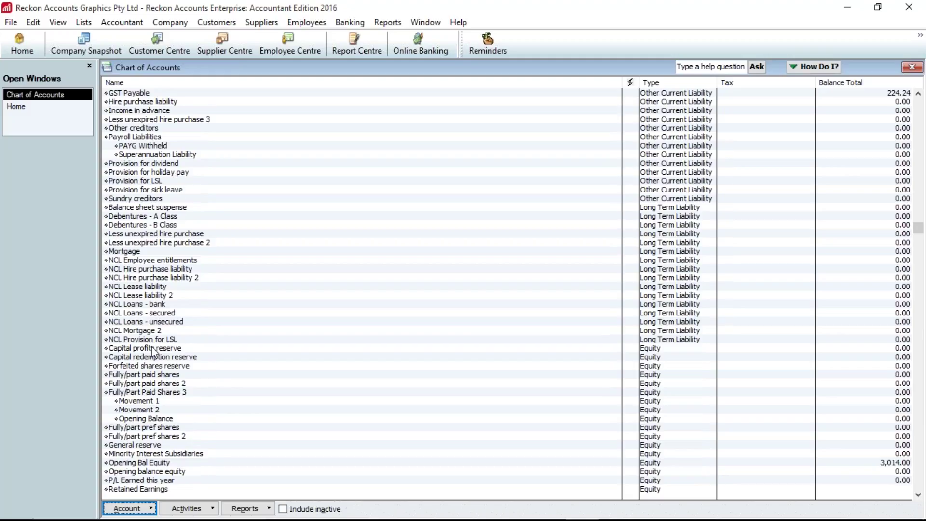
scroll(152, 351, "up", 6)
left_click(147, 296)
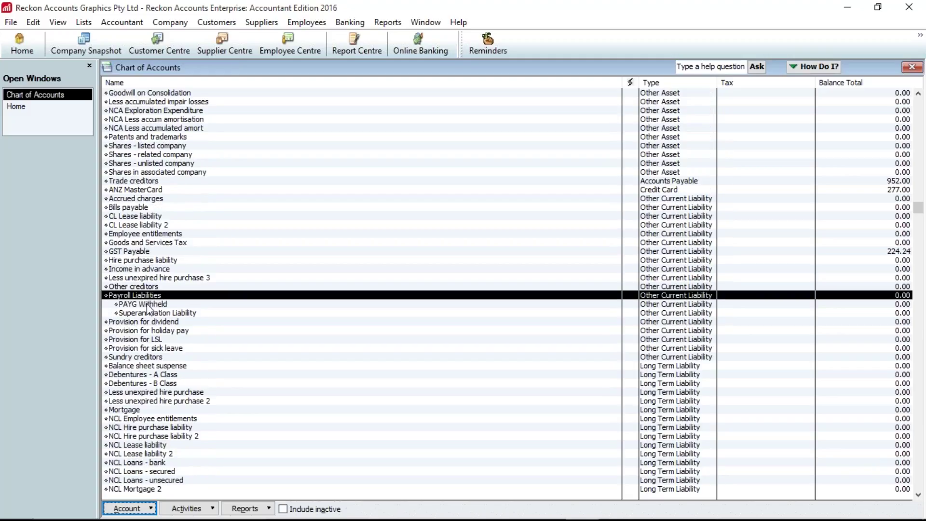
left_click(146, 304)
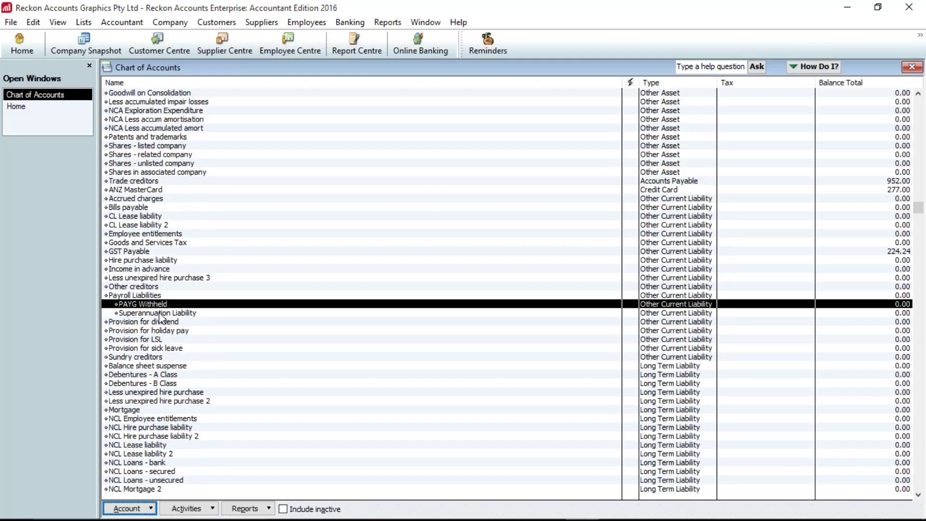
left_click(159, 313)
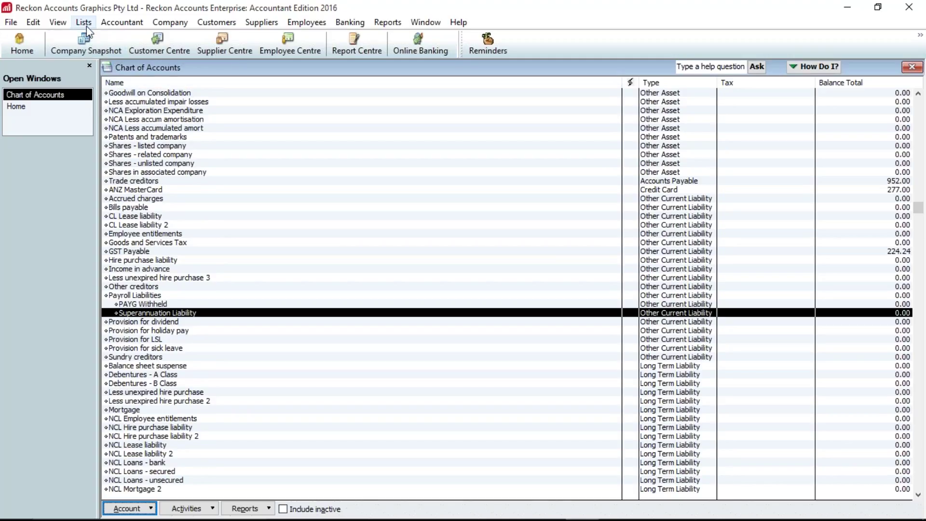
- Open the Item List from the Lists menu, then return to the Home page
left_click(19, 46)
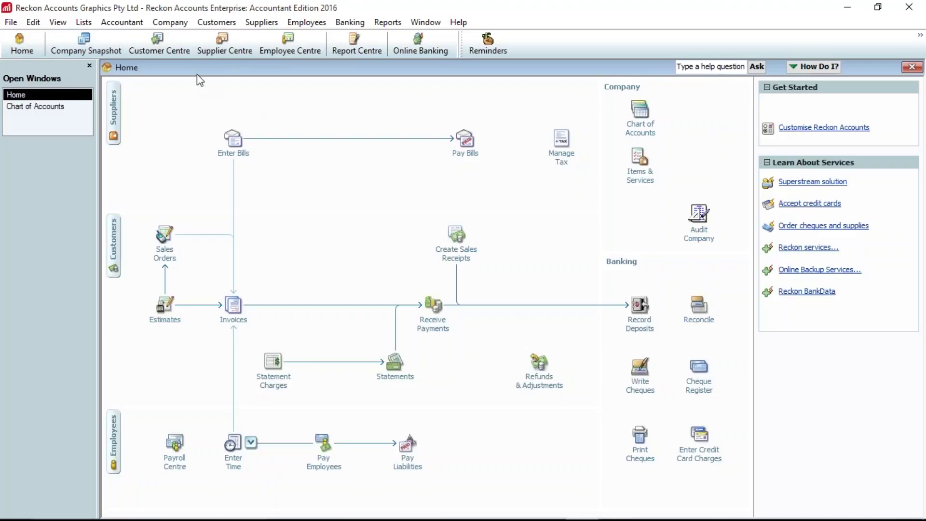
left_click(84, 22)
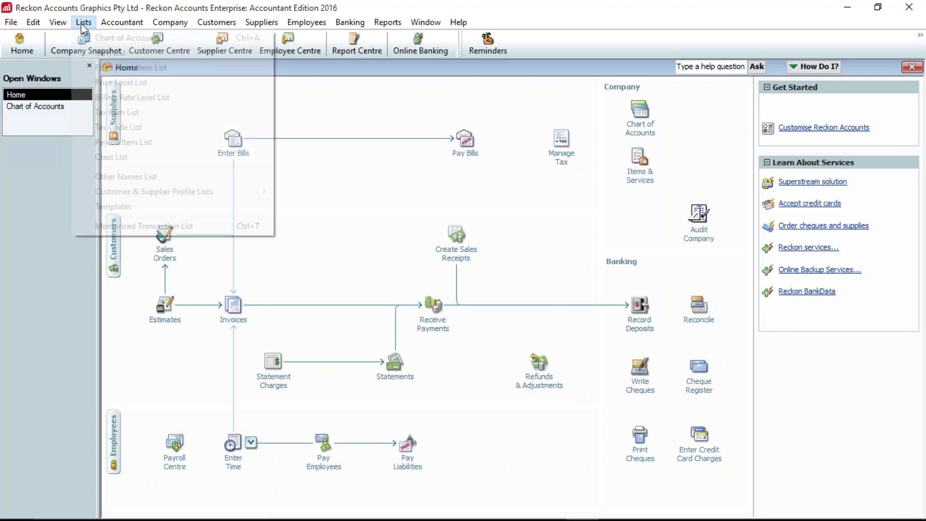
left_click(102, 55)
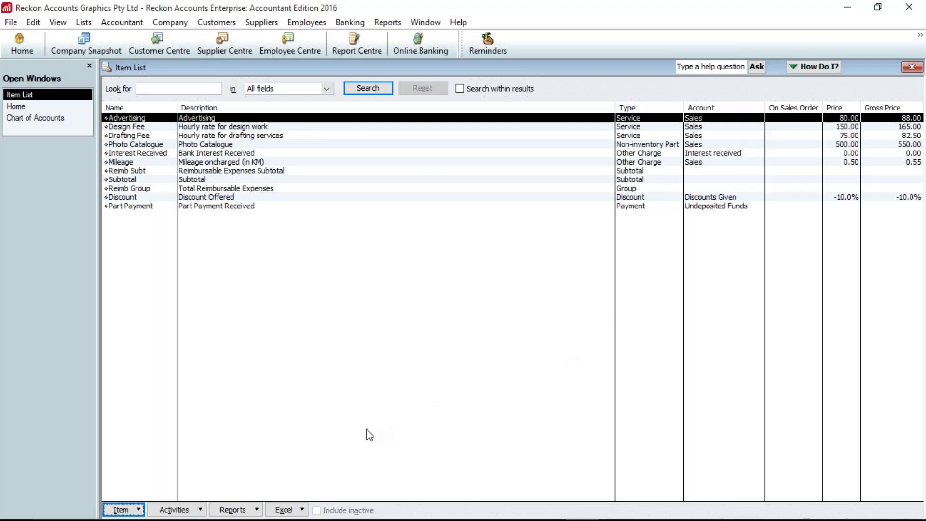
left_click(30, 49)
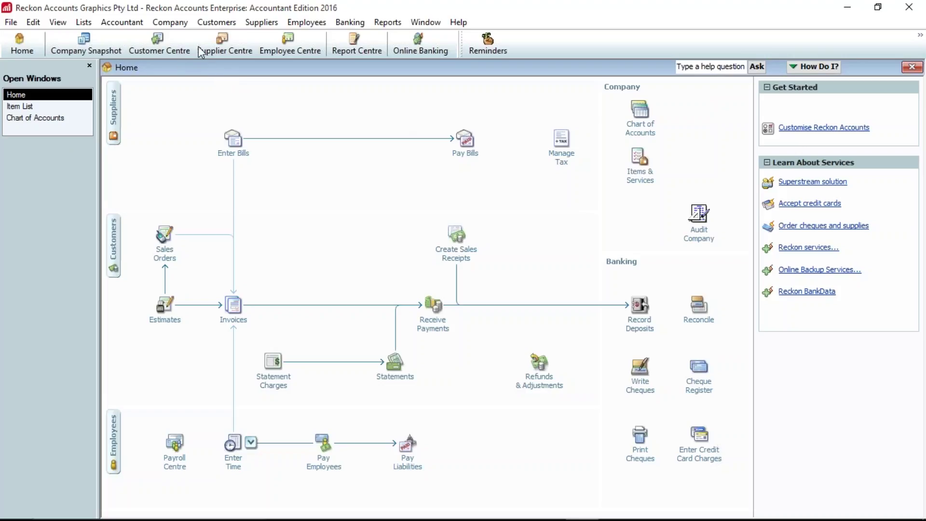
- Activate inventory and purchase orders in the Items & Inventory company preferences
left_click(34, 23)
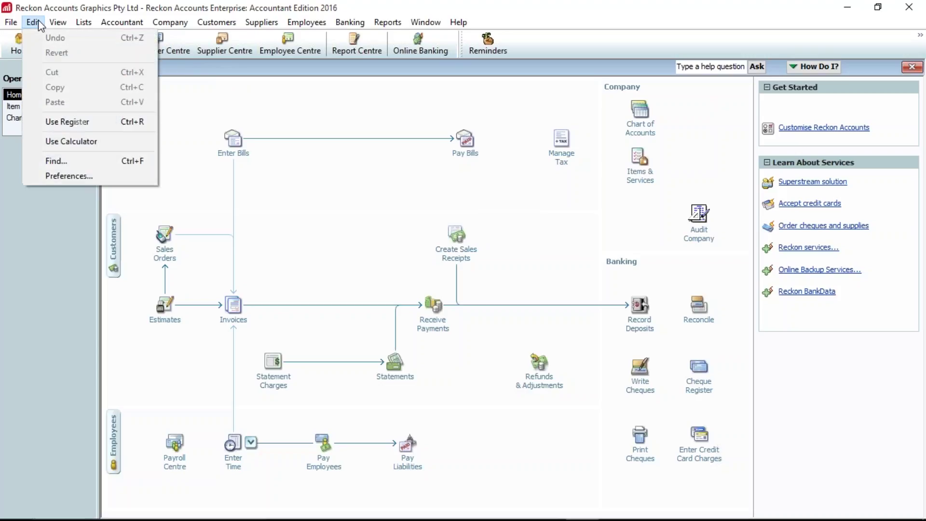
left_click(68, 177)
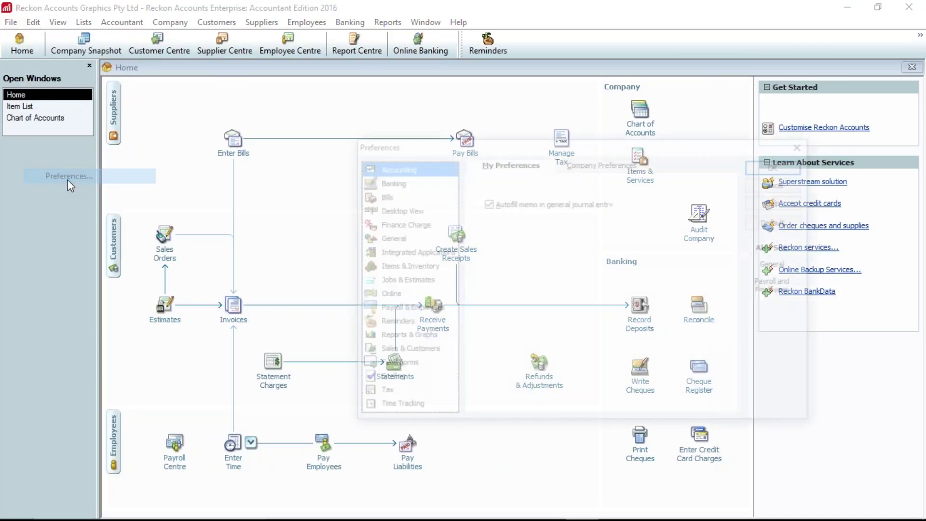
left_click(404, 267)
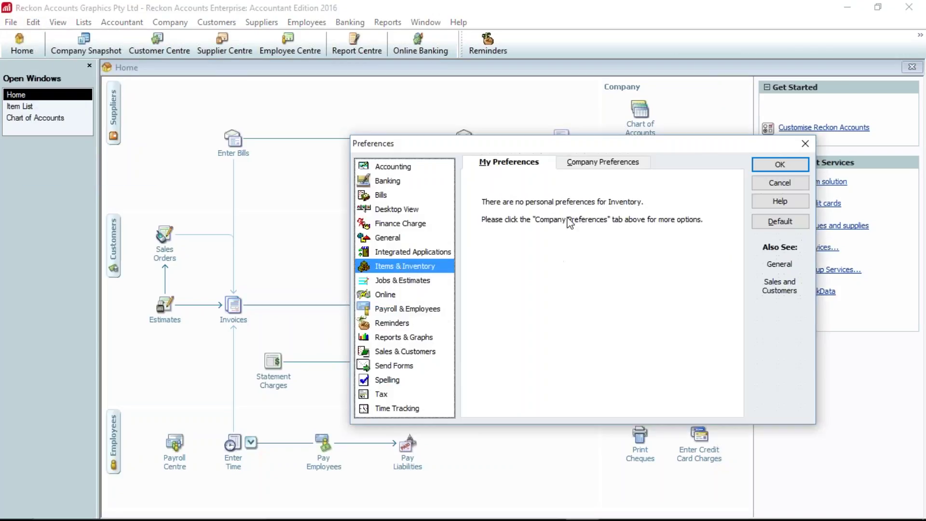
left_click(591, 163)
left_click(479, 194)
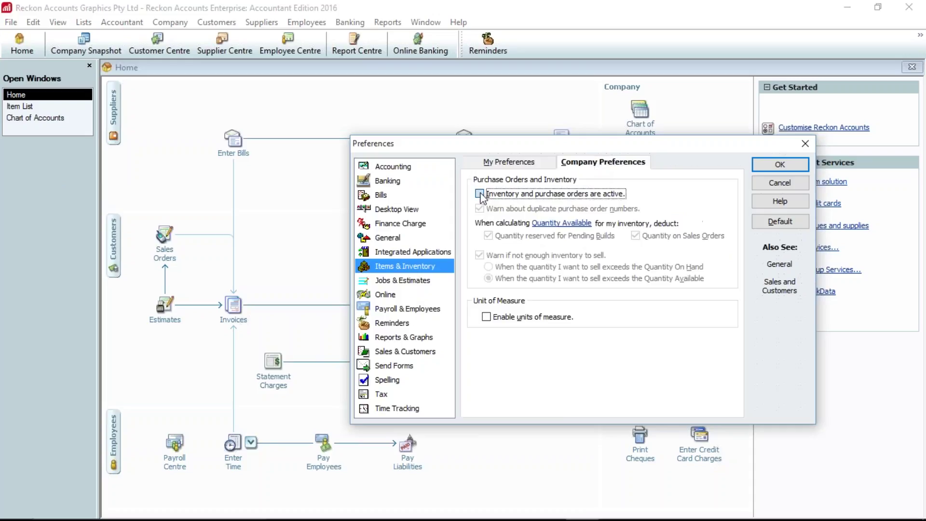
left_click(775, 166)
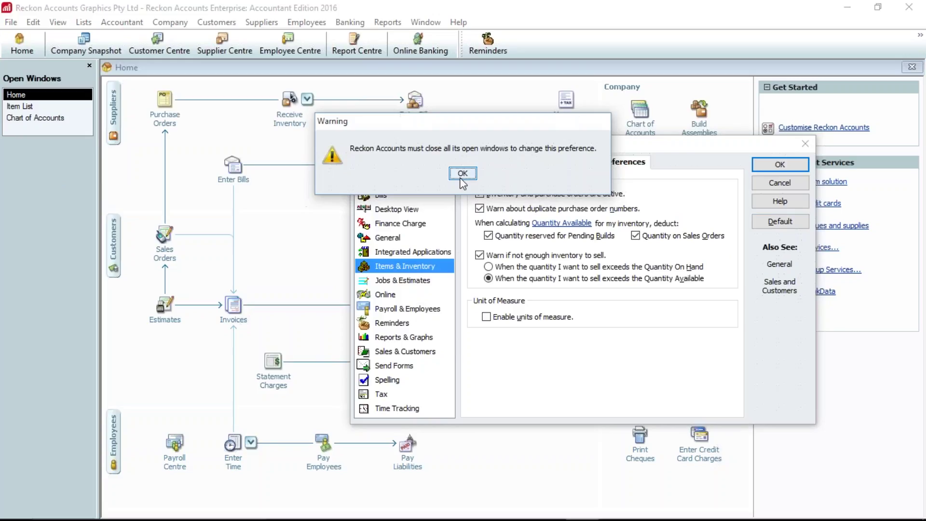
left_click(461, 175)
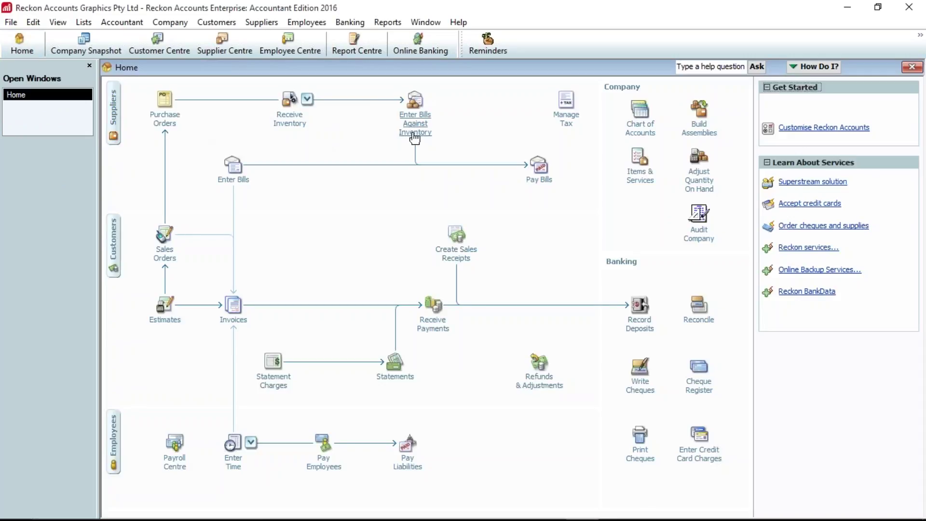
- Start a blank new item from the Item List with Ctrl+N, keeping type Service
left_click(83, 23)
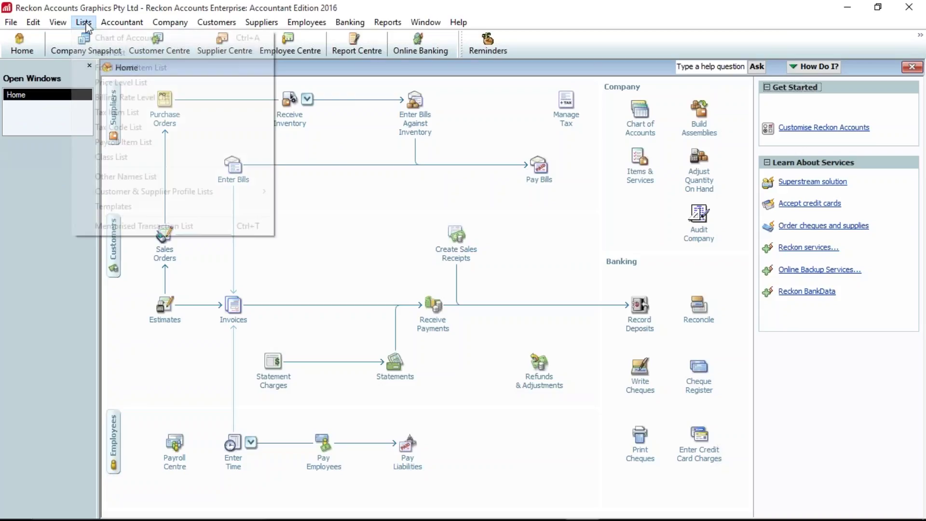
left_click(107, 54)
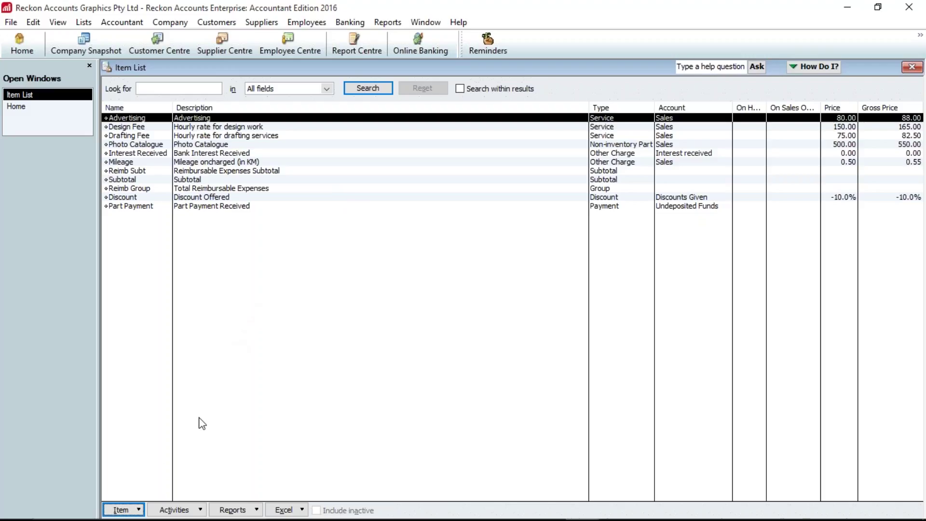
left_click(136, 513)
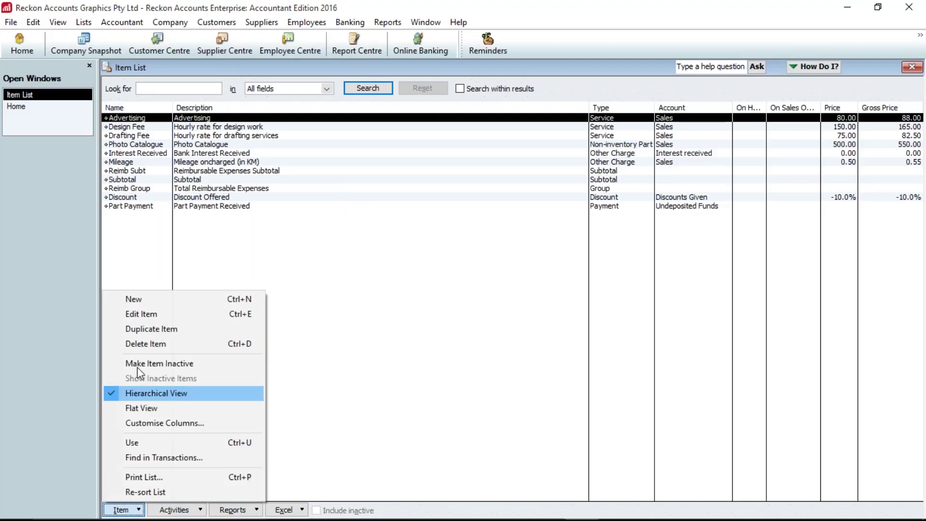
left_click(283, 396)
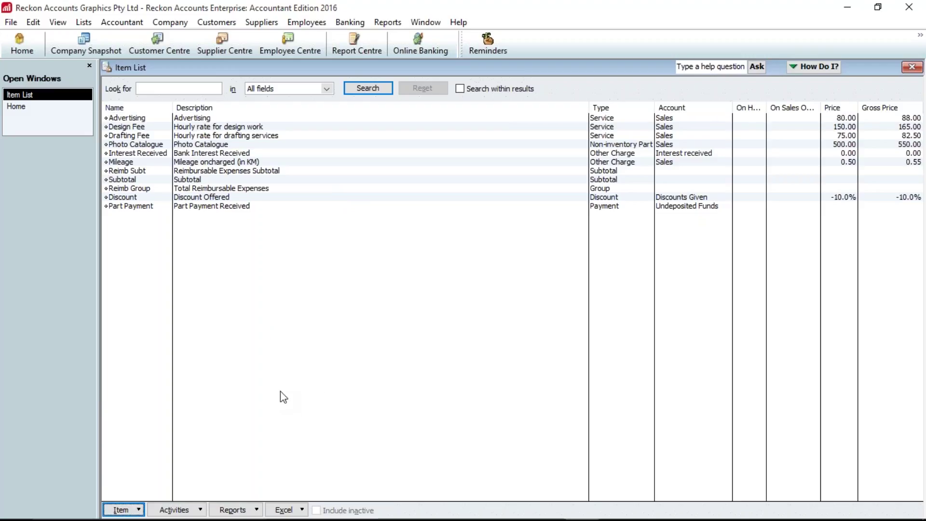
key("ctrl+n")
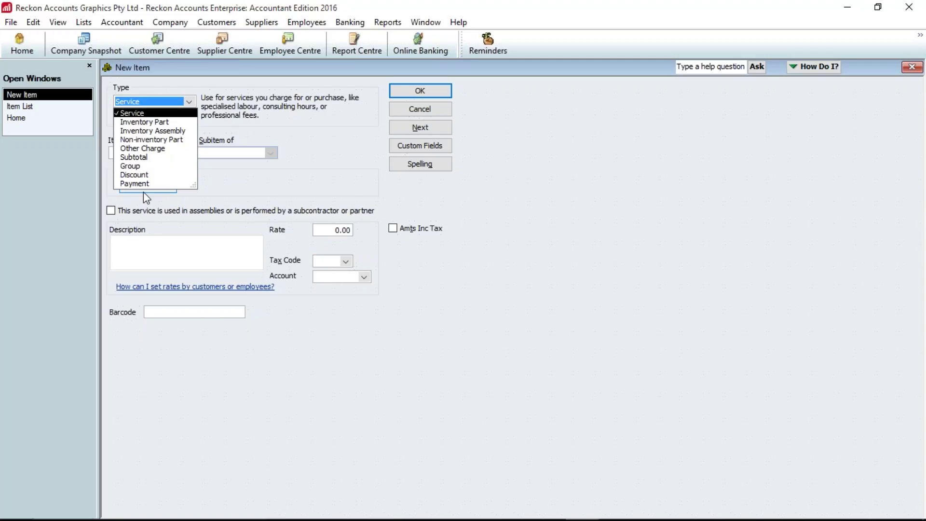
left_click(162, 113)
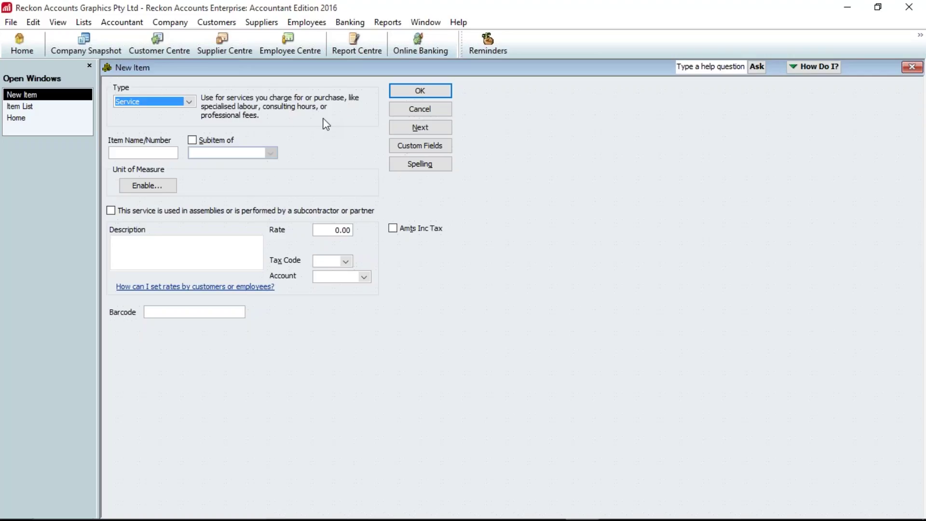
- Add service item BAS Advice, 'Services for Preparing BAS', rate 95.00, tax code GST, account Sales
left_click(150, 152)
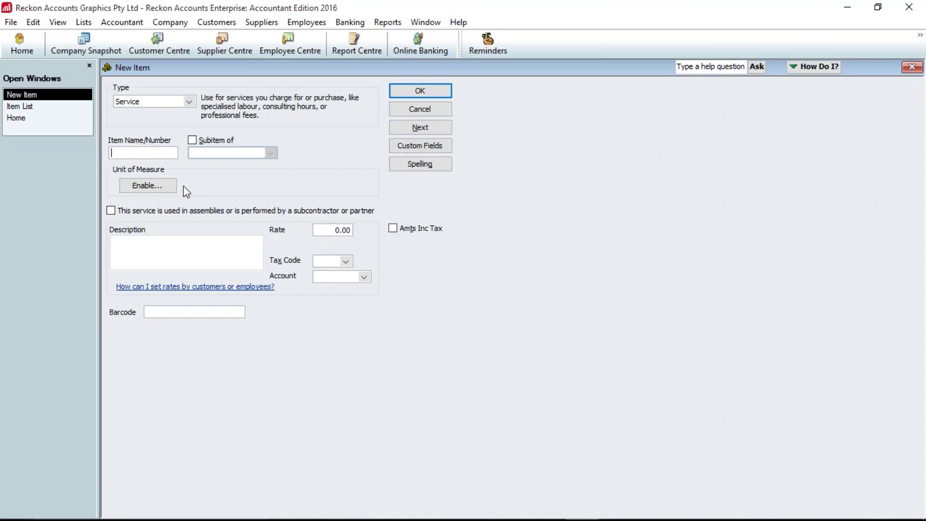
type("BAS Ad")
left_click(208, 243)
type("Serv")
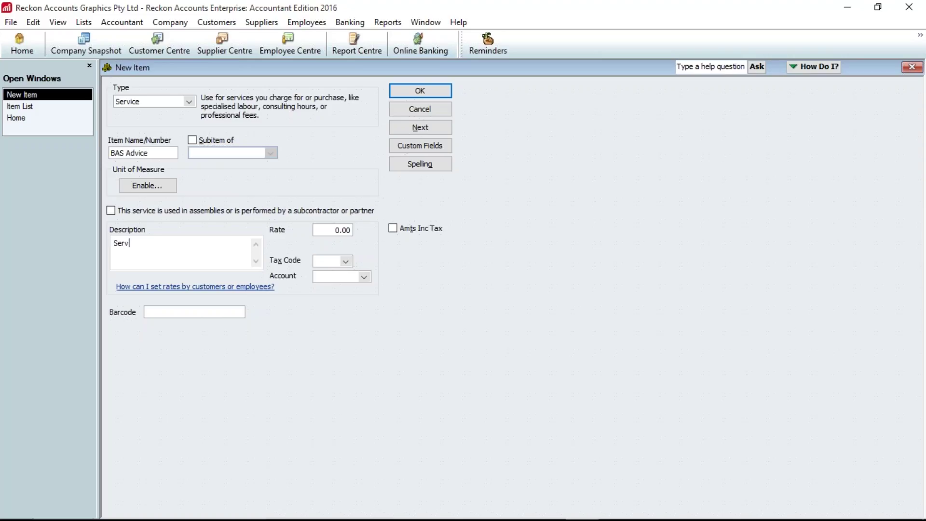
type("ices for Prepar")
type("ing BA")
type("S")
key("Tab")
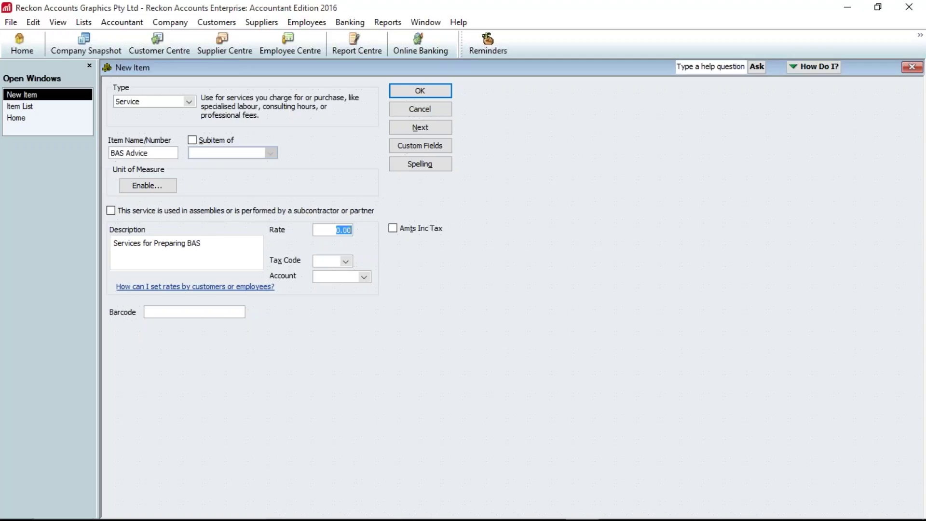
type("95")
key("Tab")
type("G")
key("Tab")
type("Sales")
key("Tab")
left_click(420, 90)
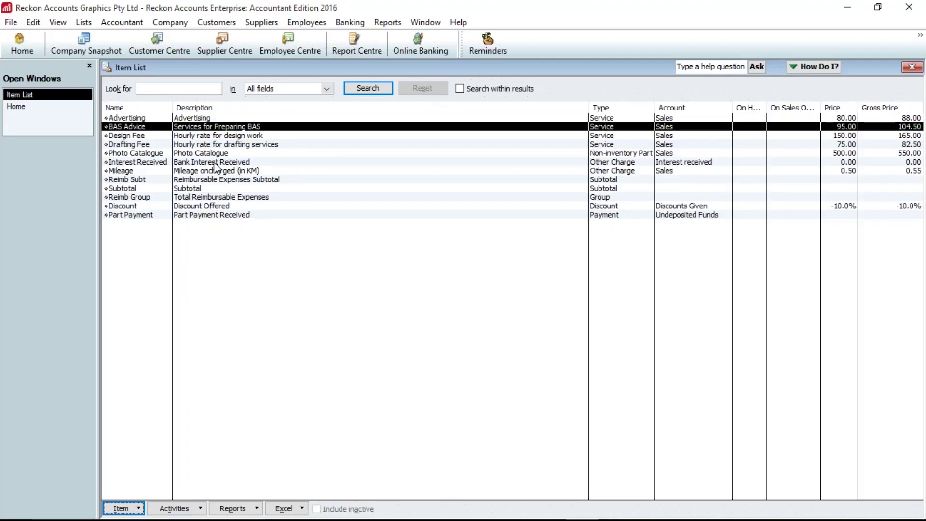
- In a new item form, preview Inventory Part, Assembly, Non-inventory and Other Charge, then return to Service
mouse_move(113, 513)
left_click(121, 508)
left_click(163, 299)
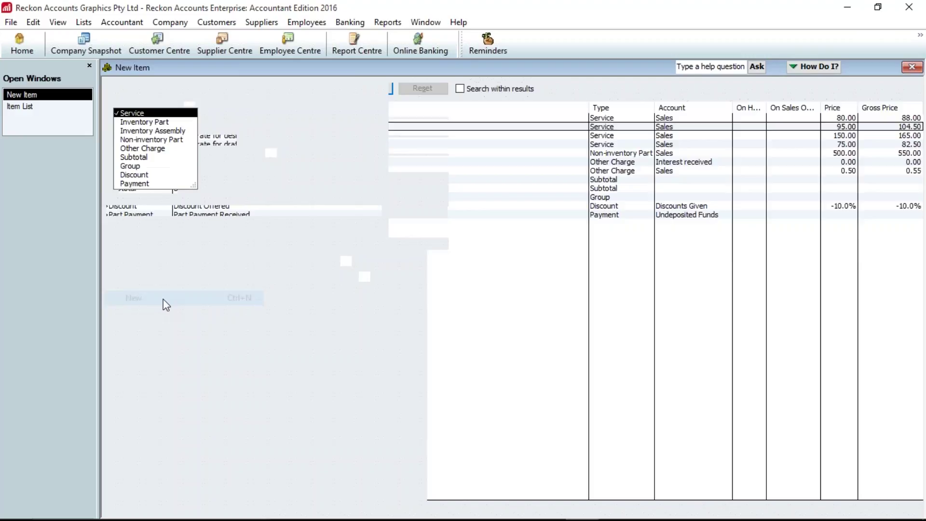
left_click(159, 119)
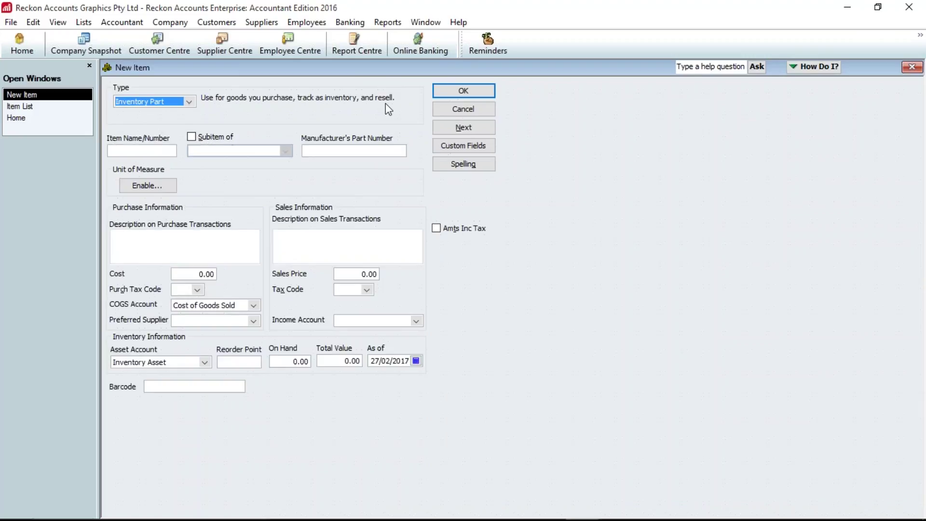
left_click(192, 103)
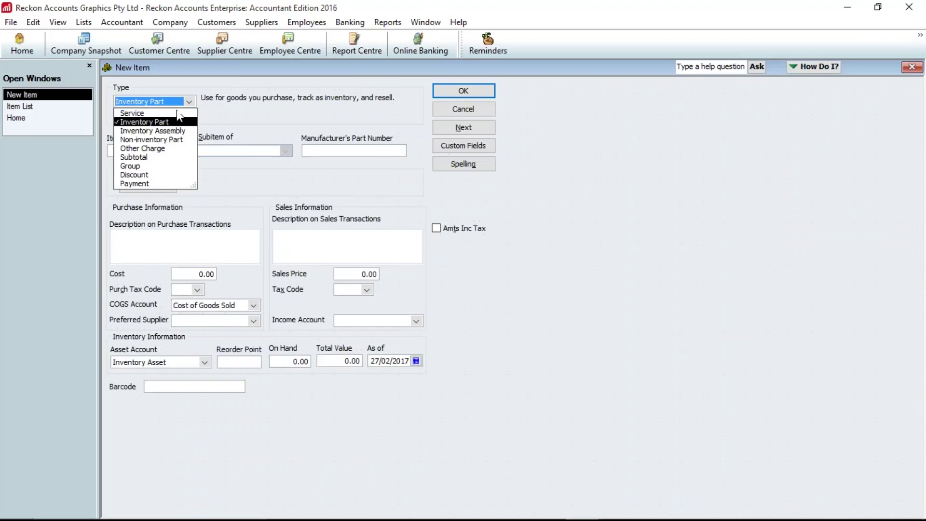
left_click(159, 130)
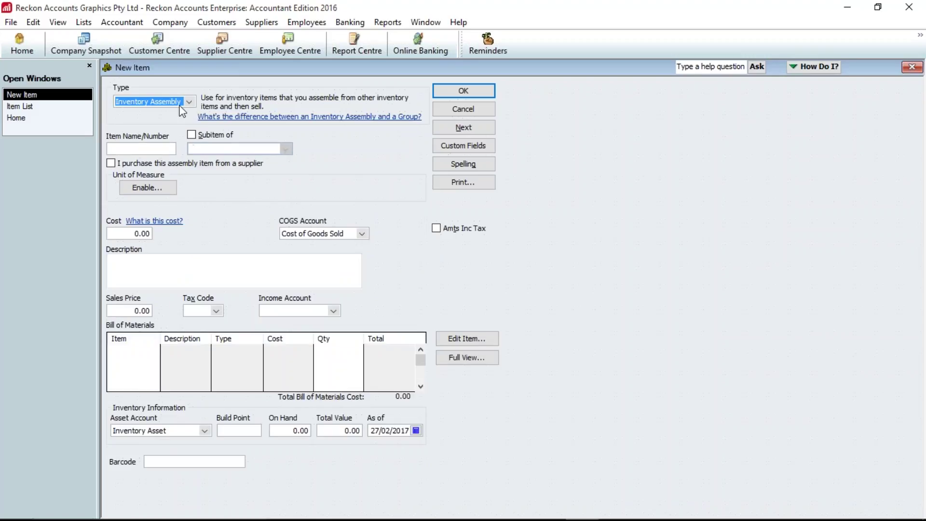
left_click(189, 103)
left_click(157, 140)
left_click(191, 105)
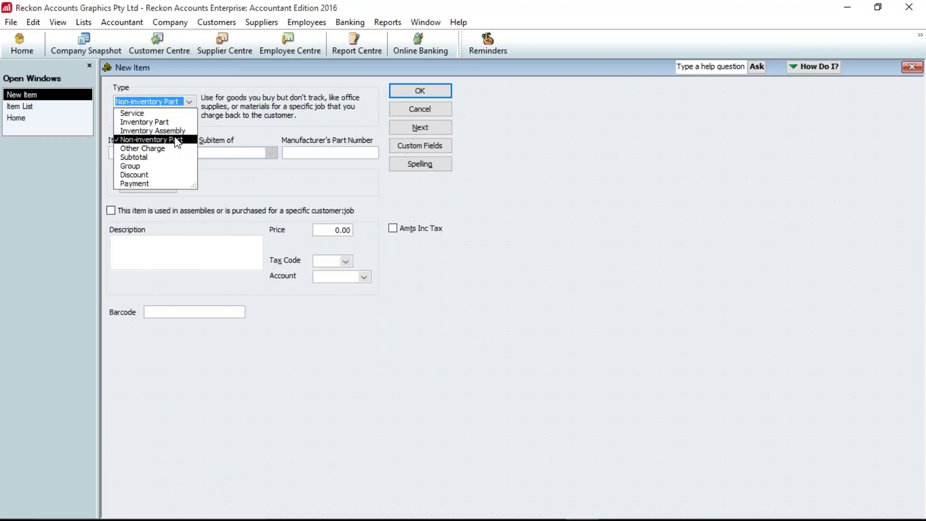
left_click(131, 149)
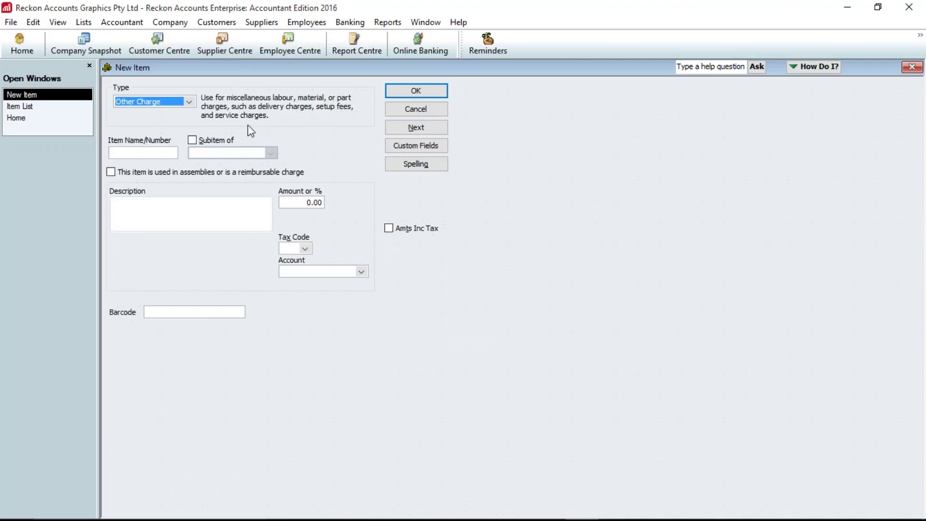
left_click(189, 101)
left_click(135, 113)
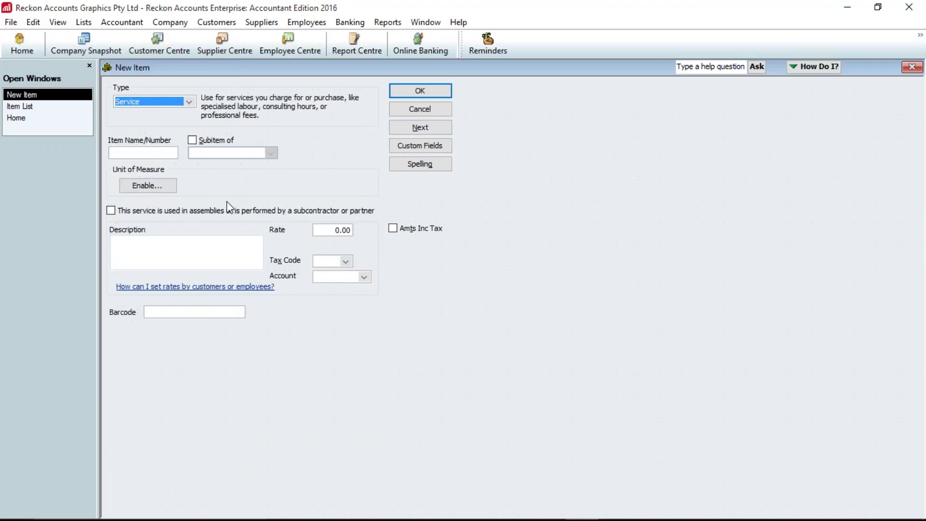
- Name the item Plumbing, describe it as 'Plumbing Services as required for', and mark it subcontracted
left_click(149, 153)
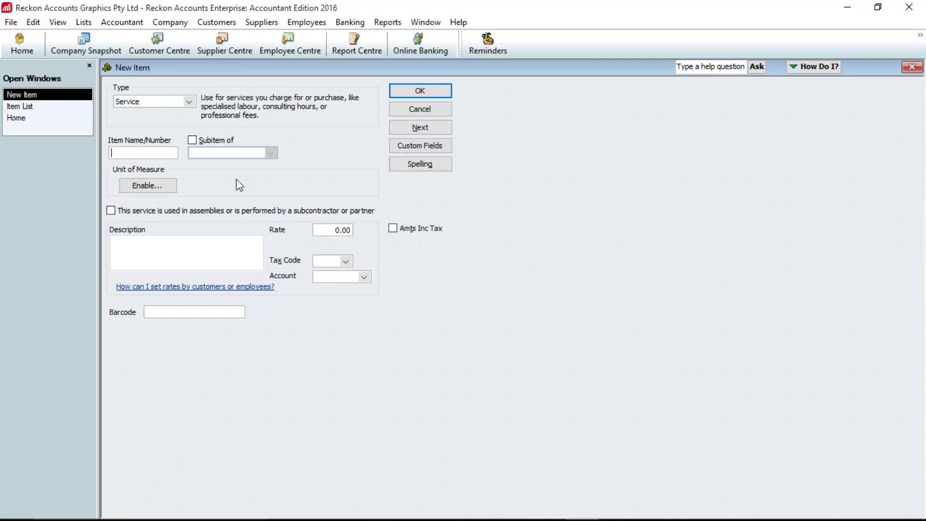
type("Plumbing")
key("Tab")
key("Tab")
key("Tab")
key("Tab")
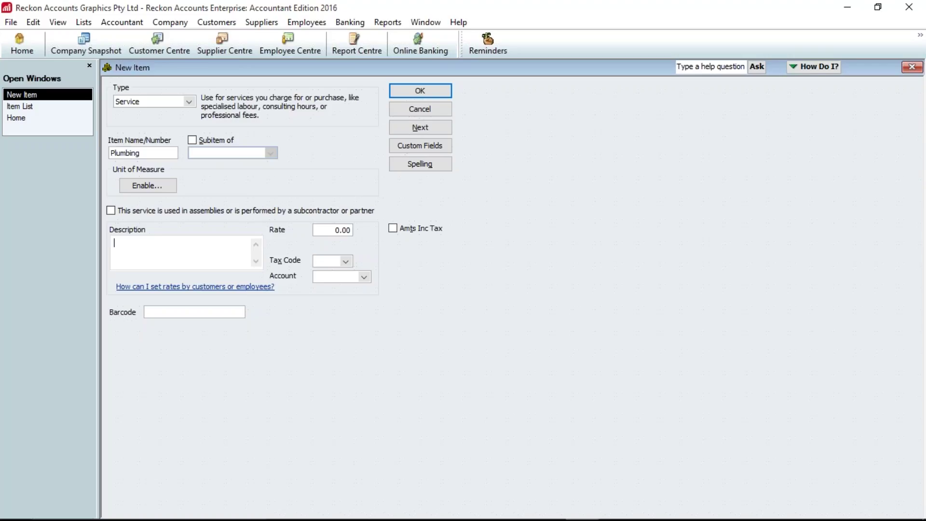
type("Plumbing Services as required for")
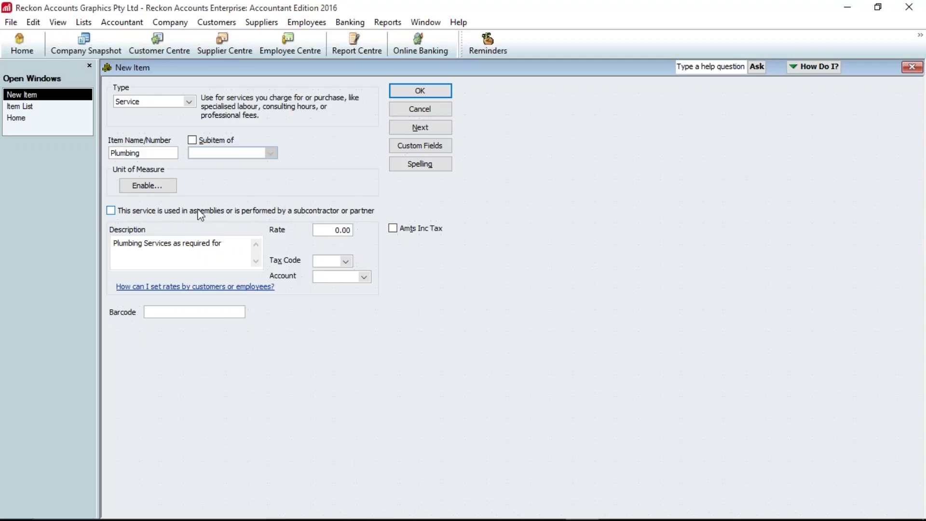
left_click(169, 213)
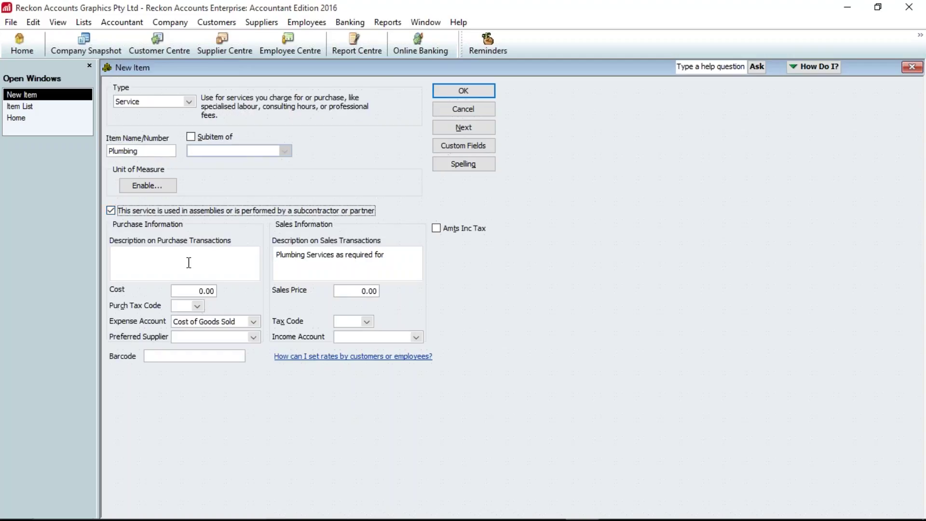
- Set the Plumbing purchase cost to 40.00 with tax code NCG
left_click(193, 291)
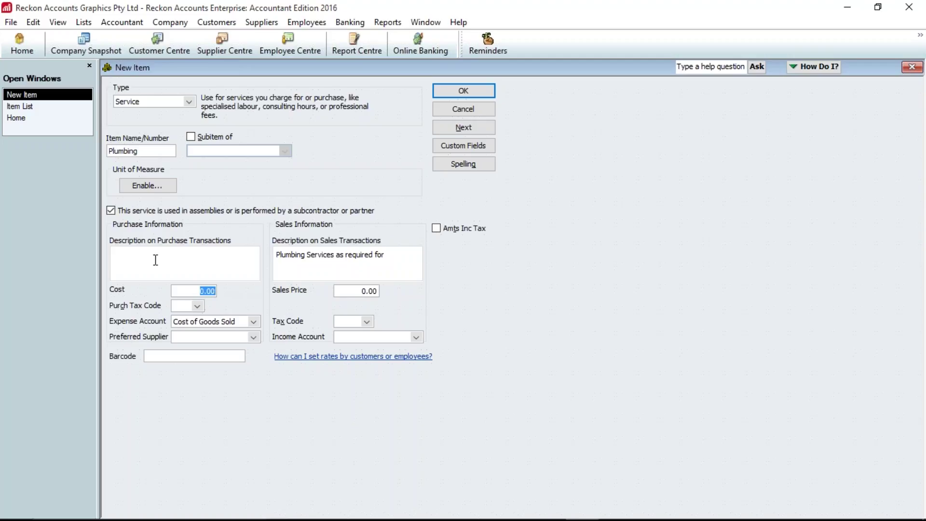
left_click(192, 255)
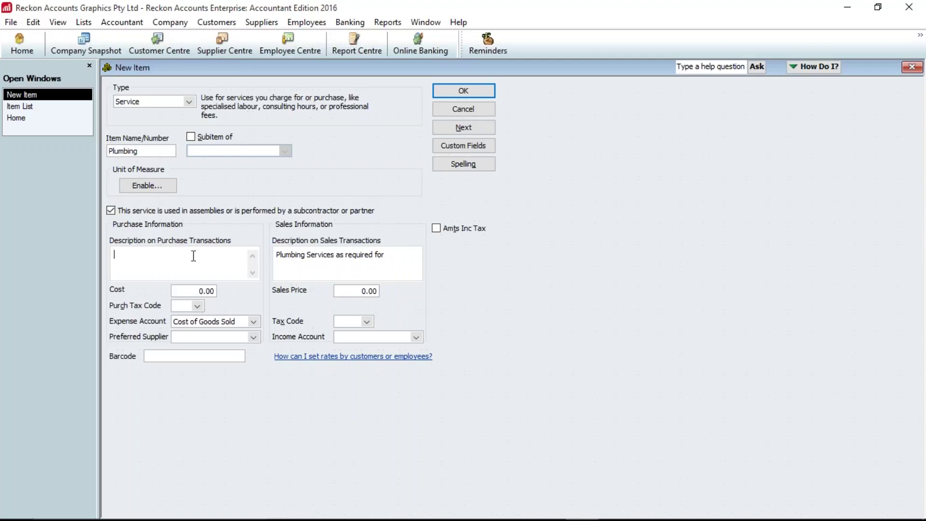
left_click(194, 289)
left_click_drag(193, 290, 223, 293)
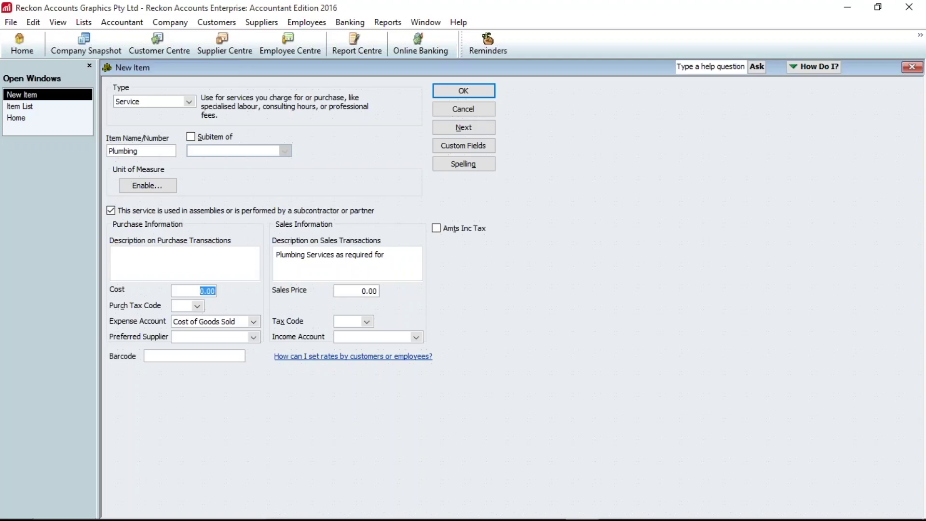
type("40")
key("Tab")
type("N")
key("Tab")
left_click(213, 337)
- Set the sales price to 80.00 with GST and income account Sales, then save the item
key("Tab")
key("Tab")
type("80")
key("Tab")
type("g")
key("Tab")
type("sales")
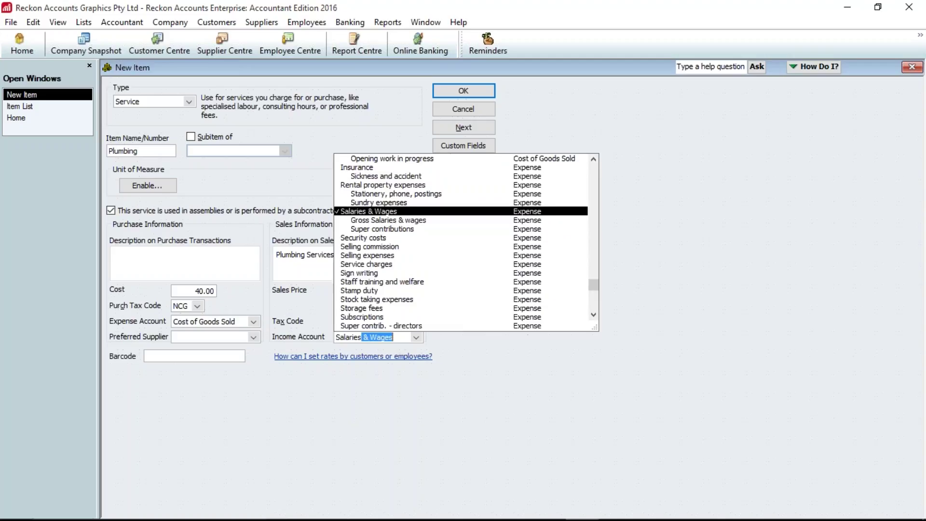
key("Tab")
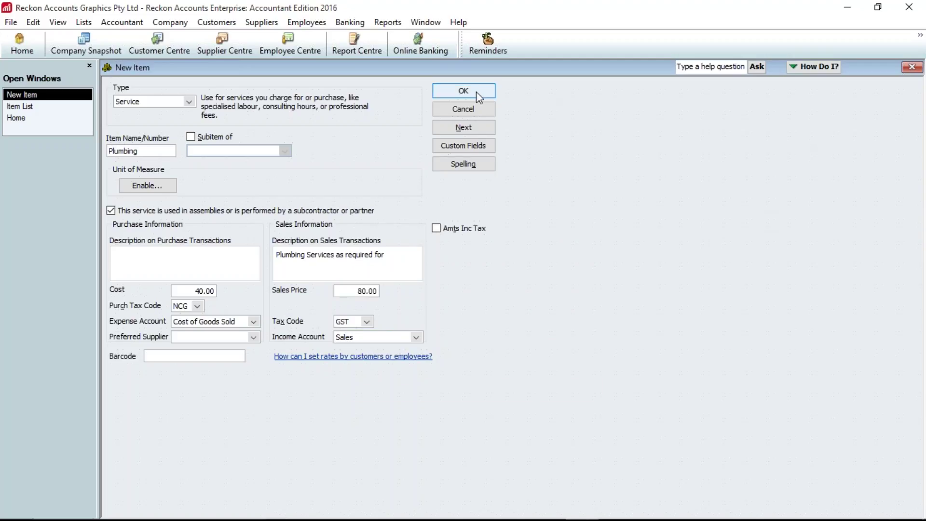
left_click(476, 93)
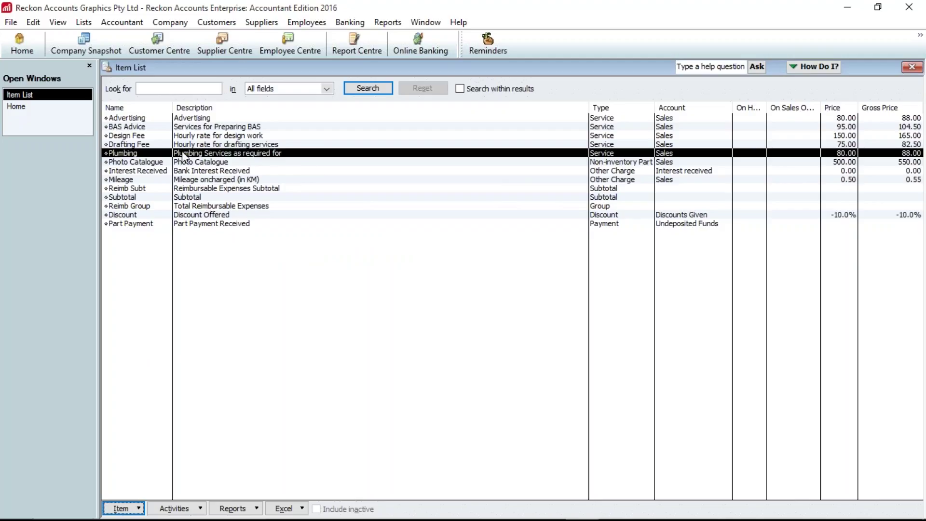
- Start a new invoice for Harper's Music Emporium with class Sydney
left_click(18, 106)
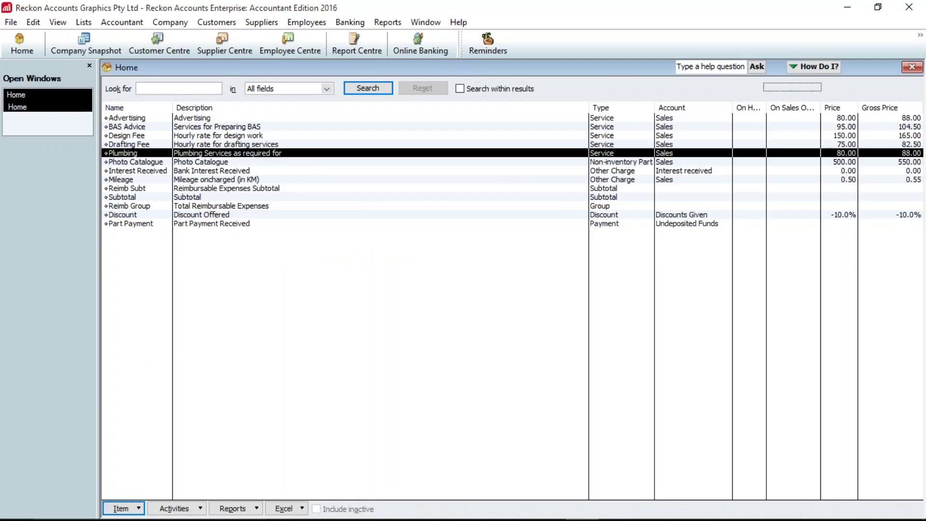
left_click(233, 306)
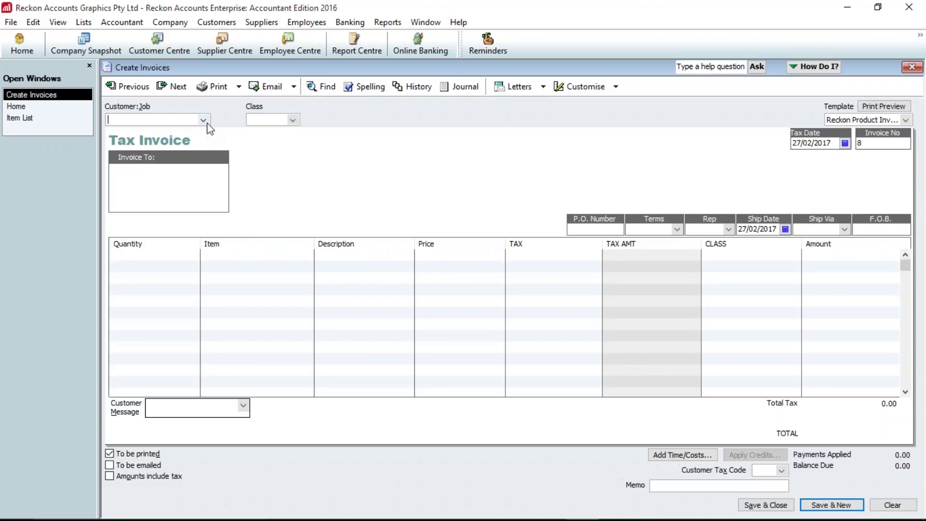
left_click(205, 122)
left_click(153, 158)
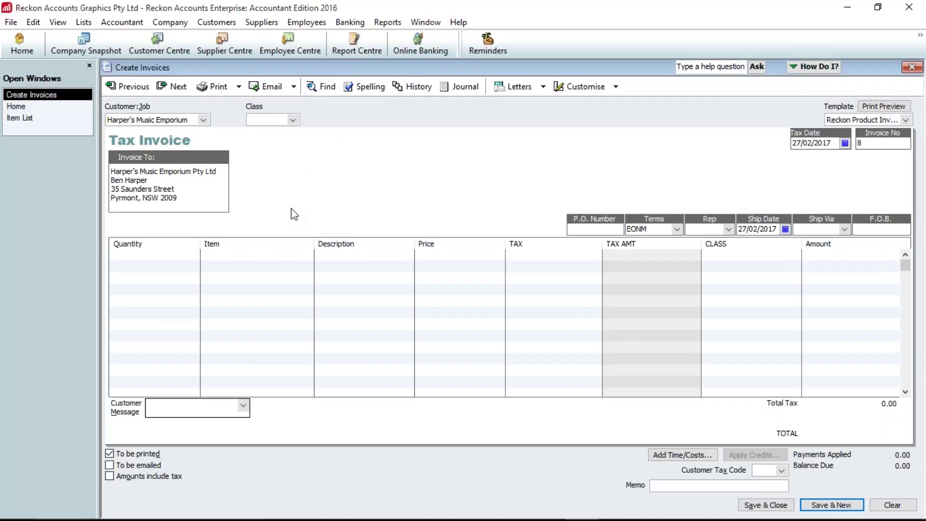
type("Sydney")
key("Tab")
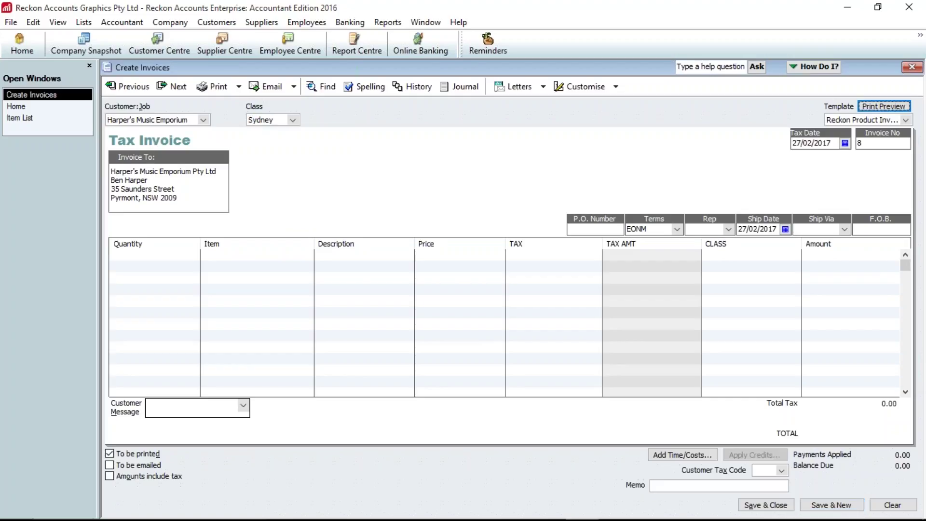
key("Tab")
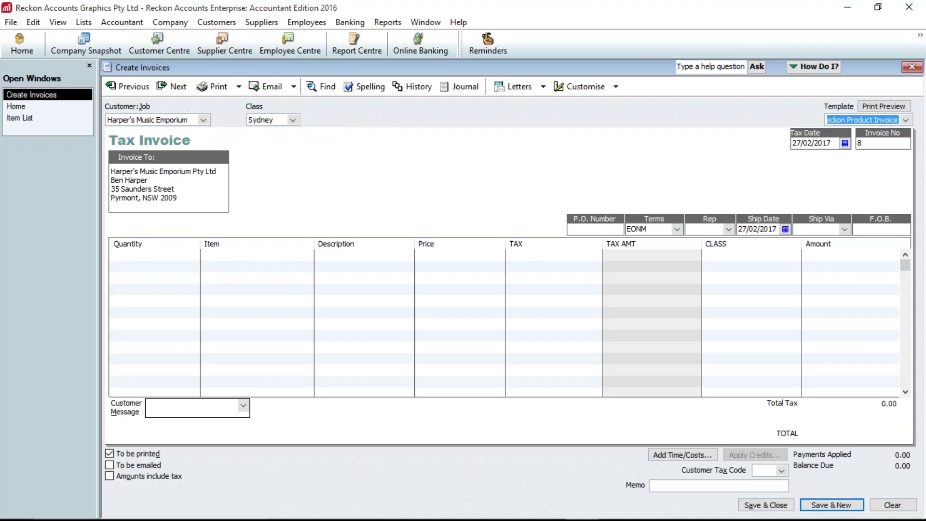
key("Tab")
key("Tab")
key("Tab")
key("Tab")
key("Tab")
key("Tab")
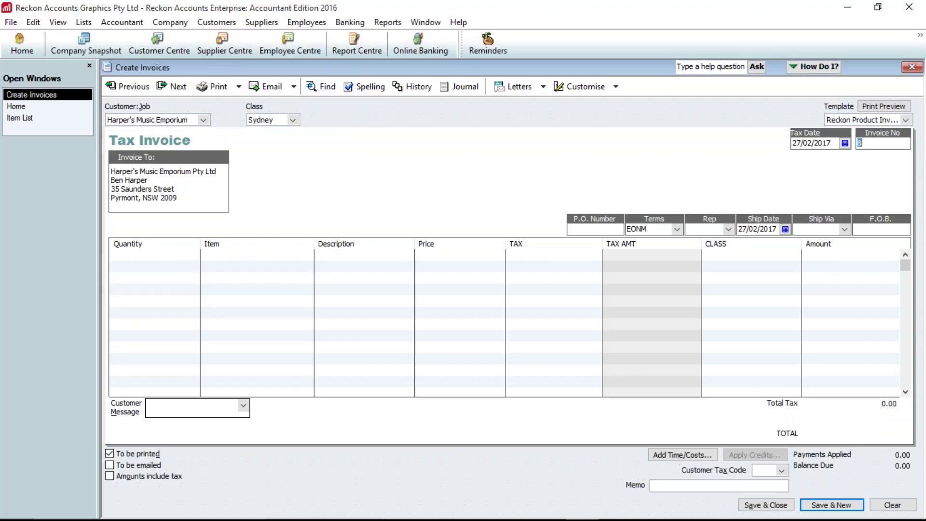
key("Tab")
key("Tab")
key("Tab")
- Add a Drafting Fee line with quantity 4, then enter quantity 4 on the next line
type("draft")
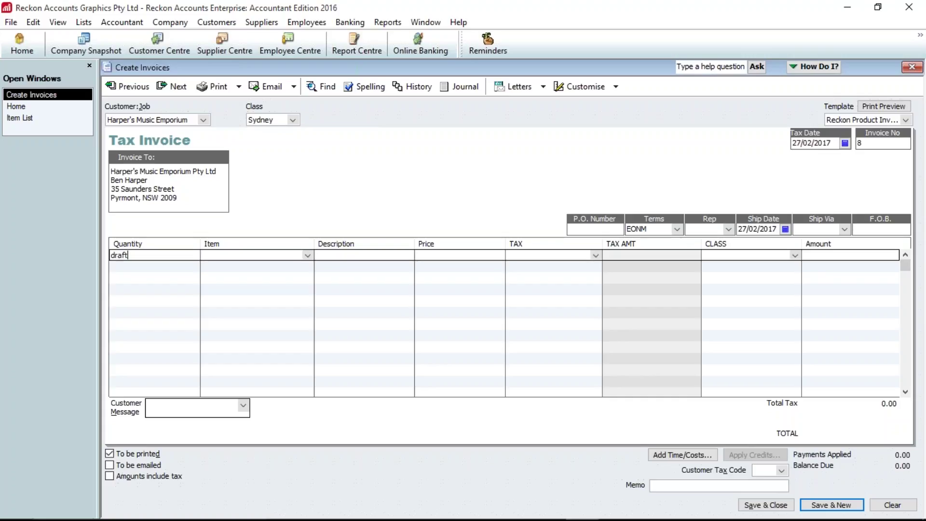
key("BackSpace")
key("BackSpace")
key("BackSpace")
key("BackSpace")
type("4")
key("Tab")
type("Draf")
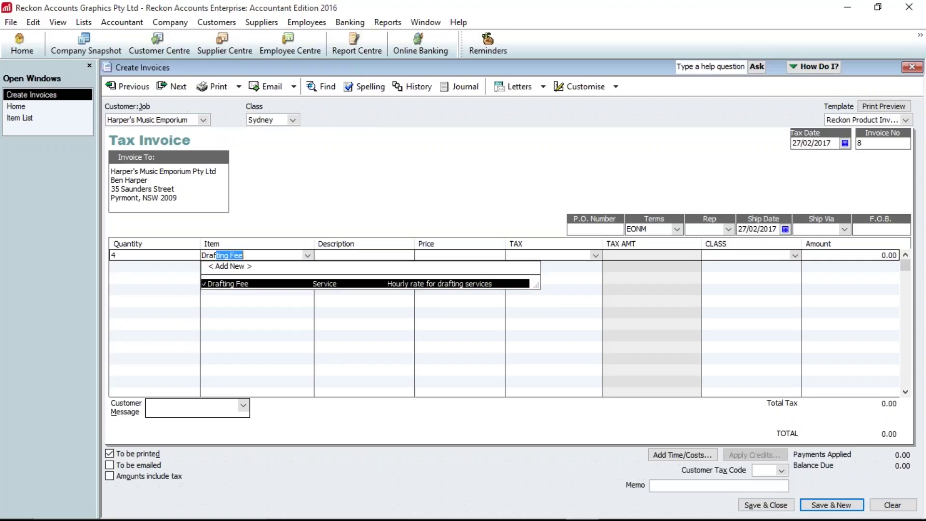
key("Tab")
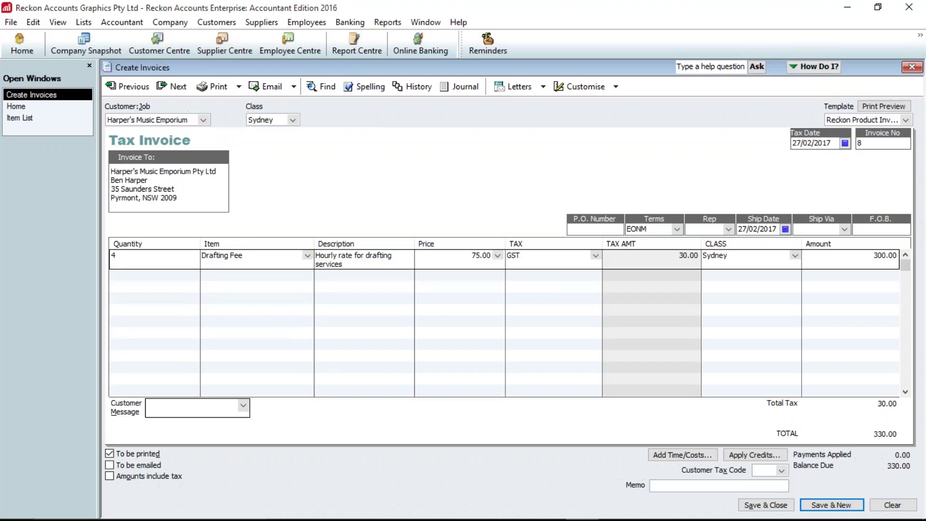
key("Tab")
key("Tab")
key("Tab")
type("4")
key("Tab")
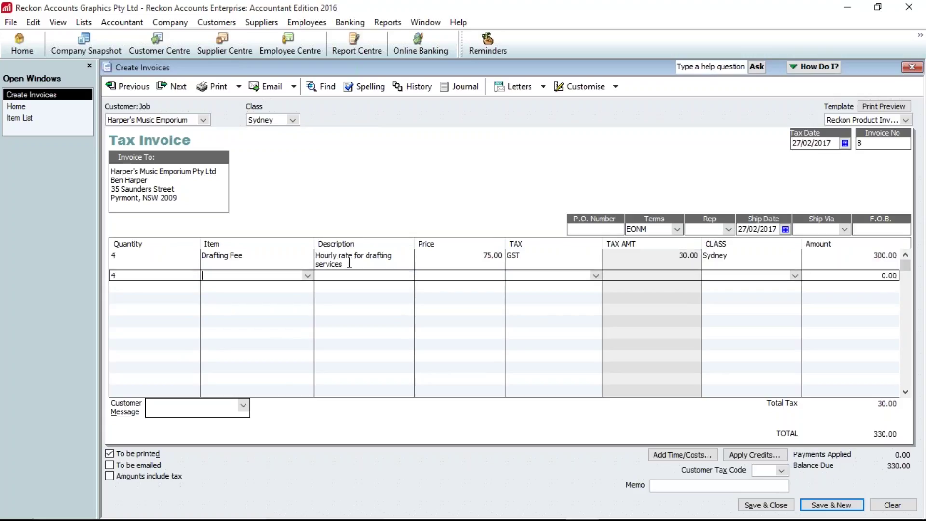
- Set line 2 to Design Fee (4 at 150.00) and add a Discount line below it
left_click(307, 276)
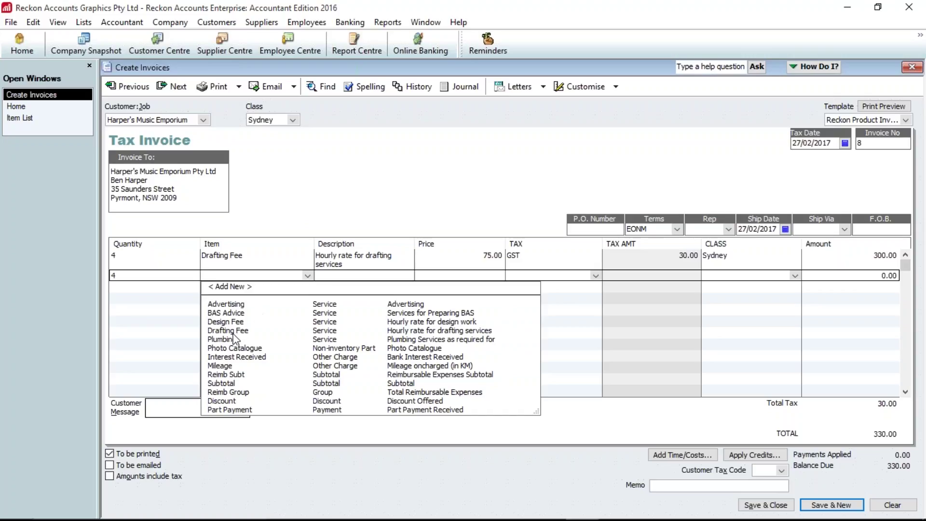
left_click(235, 322)
key("Tab")
key("Tab")
key("Tab")
key("Tab")
key("Tab")
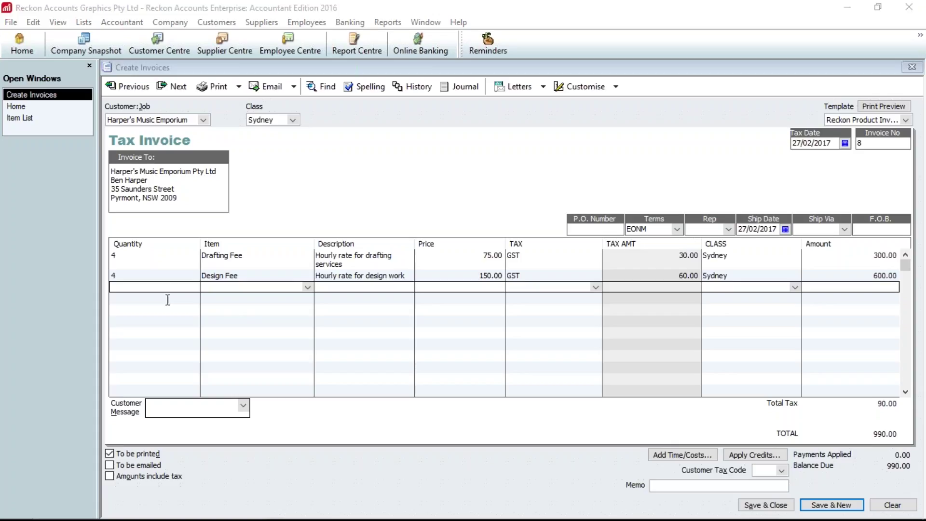
left_click(156, 290)
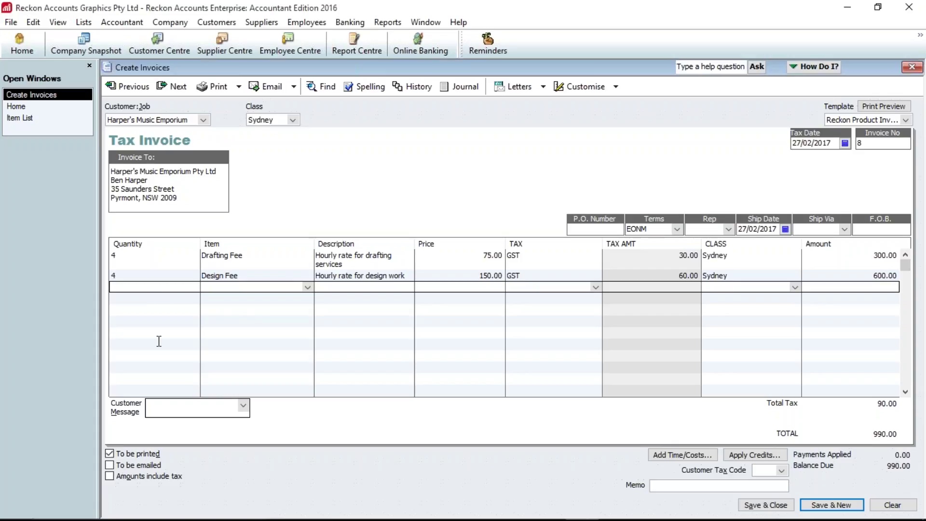
key("Tab")
type("Dis")
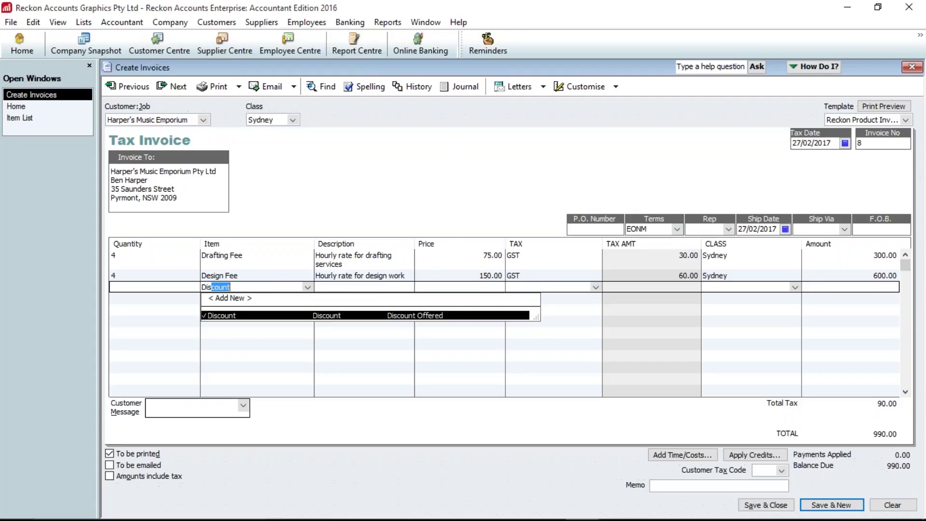
key("Tab")
key("Tab")
key("Tab")
key("Tab")
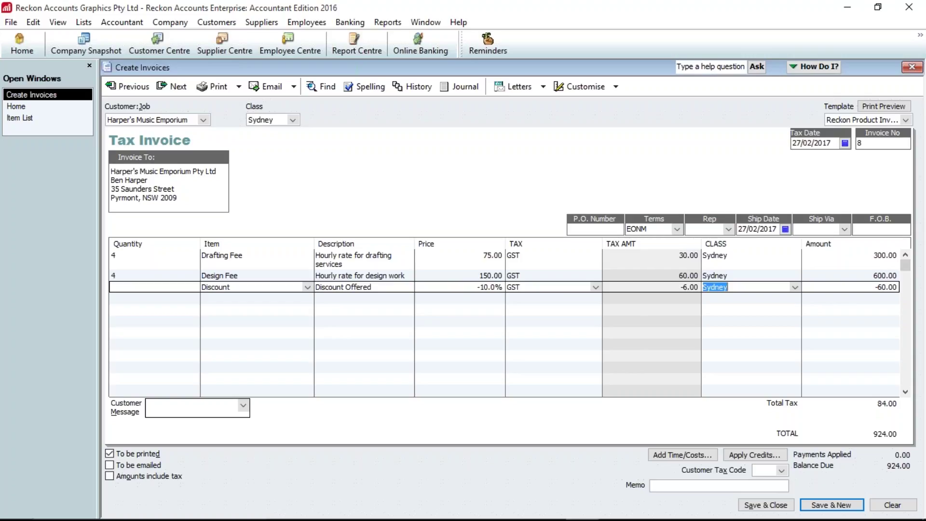
left_click(252, 290)
- Insert a Subtotal line above the Discount, making the discount -90.00
right_click(239, 291)
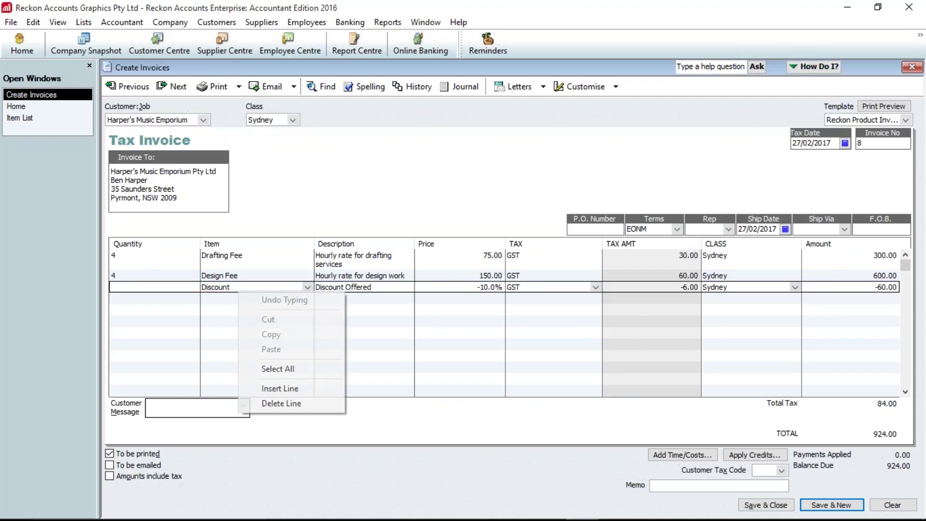
left_click(283, 388)
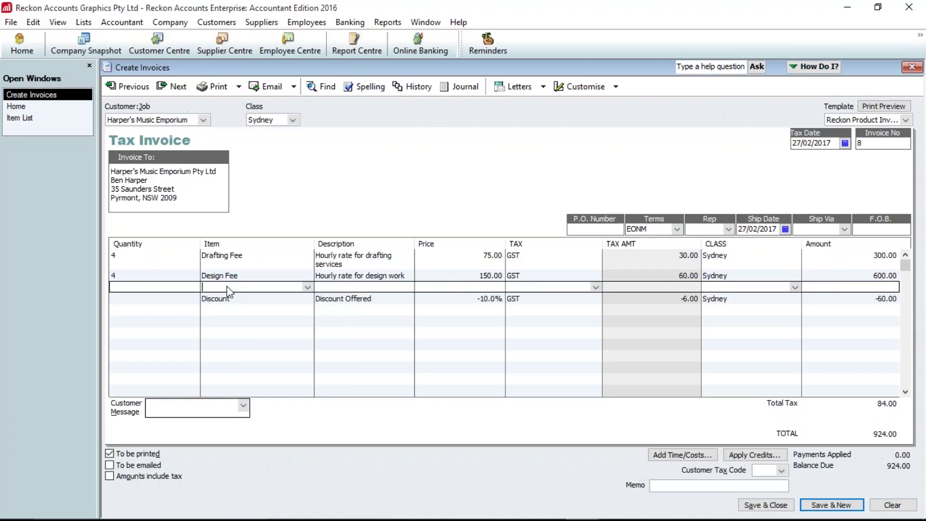
type("Subtotal")
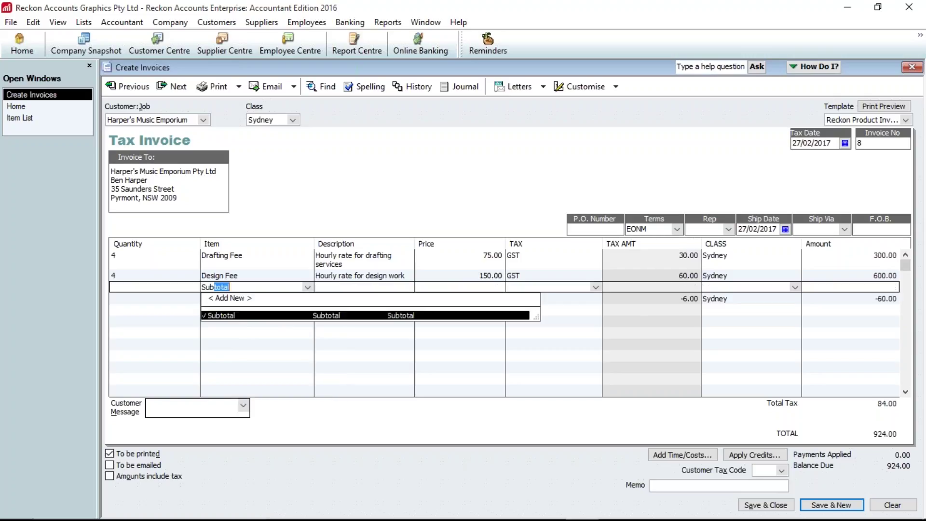
key("Tab")
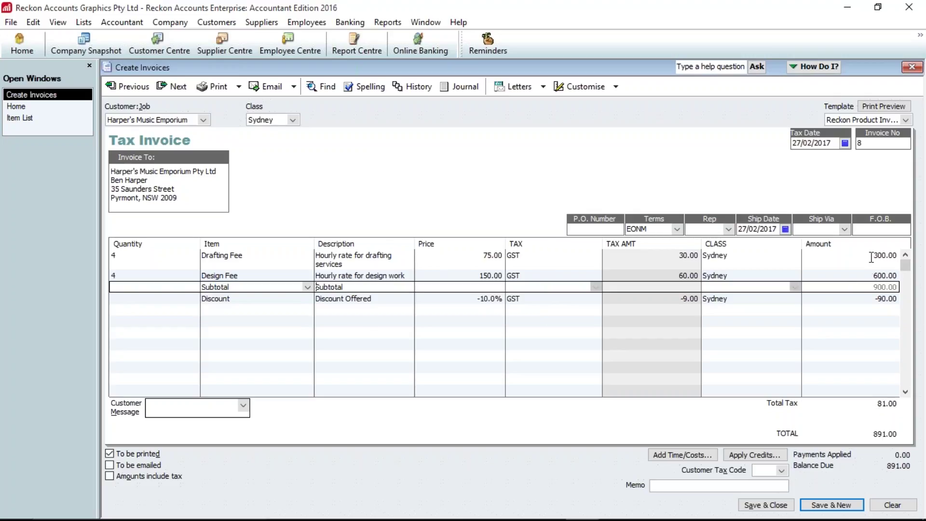
left_click(870, 300)
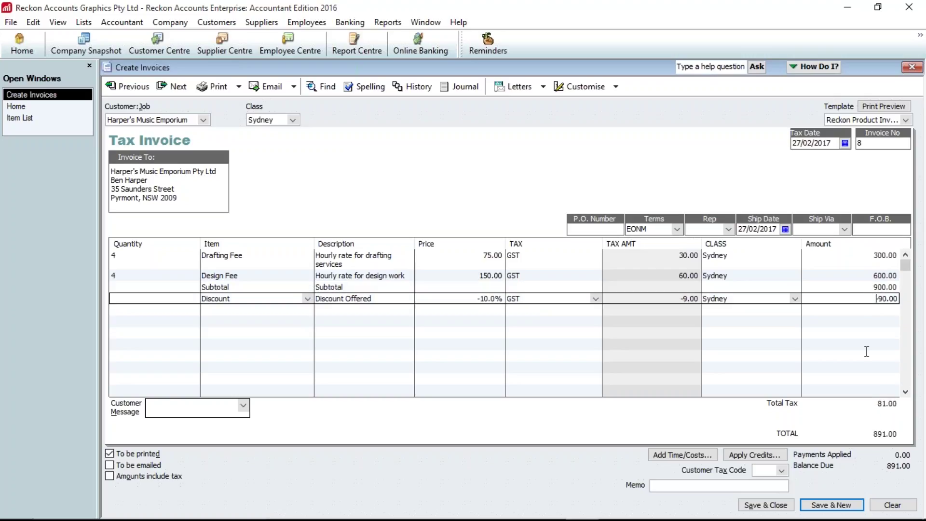
left_click(868, 289)
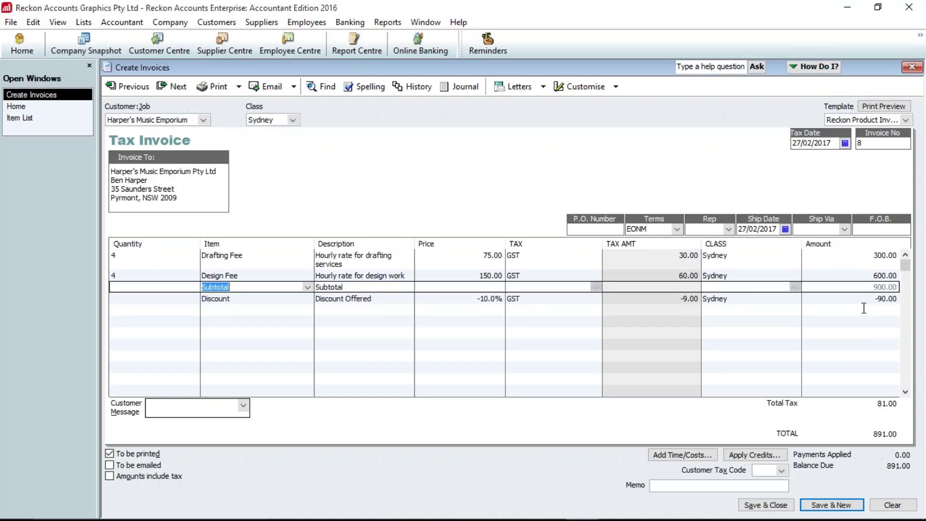
left_click(866, 298)
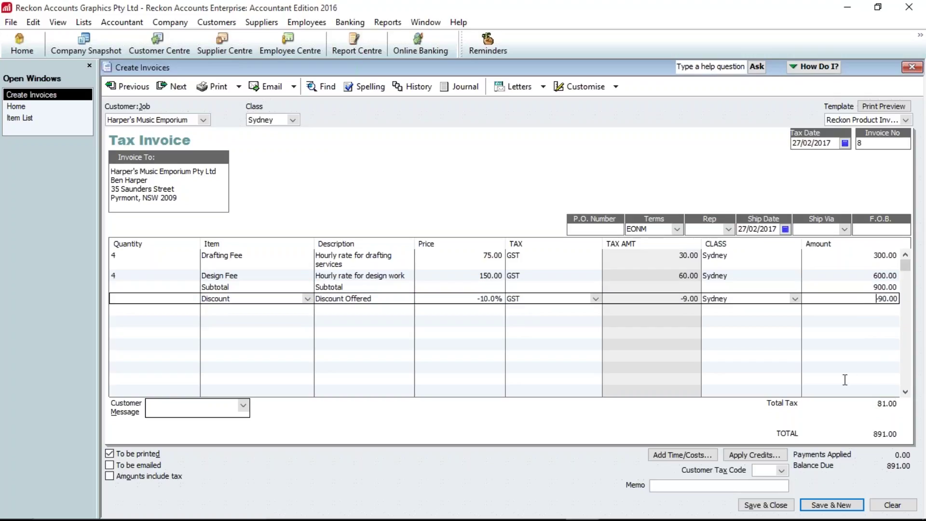
- Add a 150.00 Part Payment line, then save the invoice, accepting the credit-limit warning
left_click(235, 309)
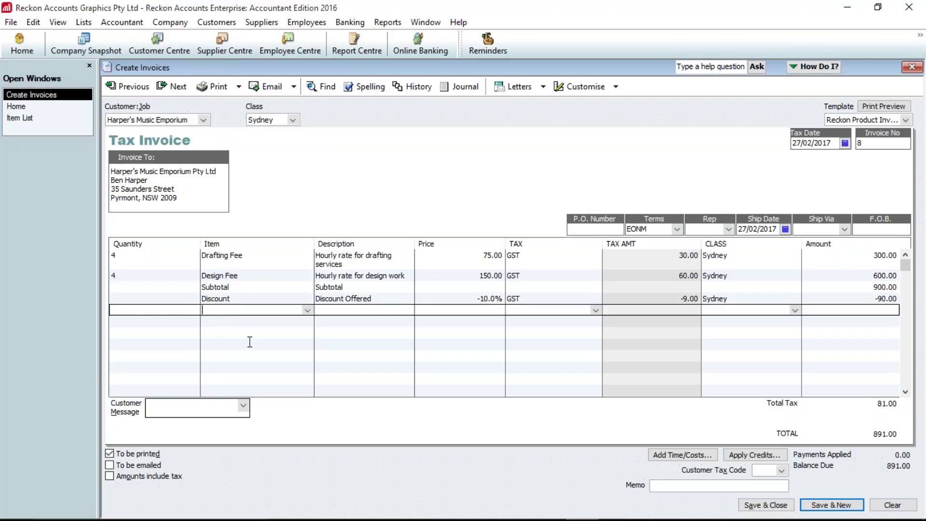
type("Part Payment")
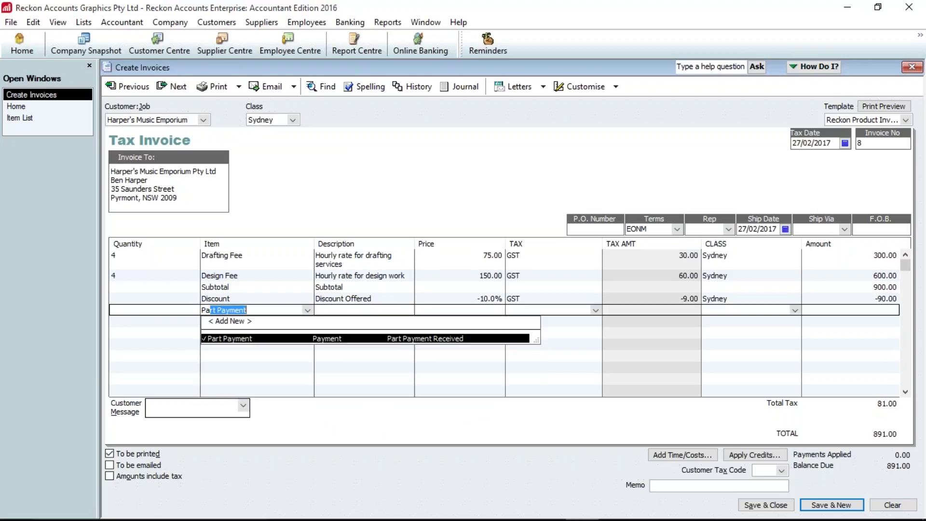
key("Tab")
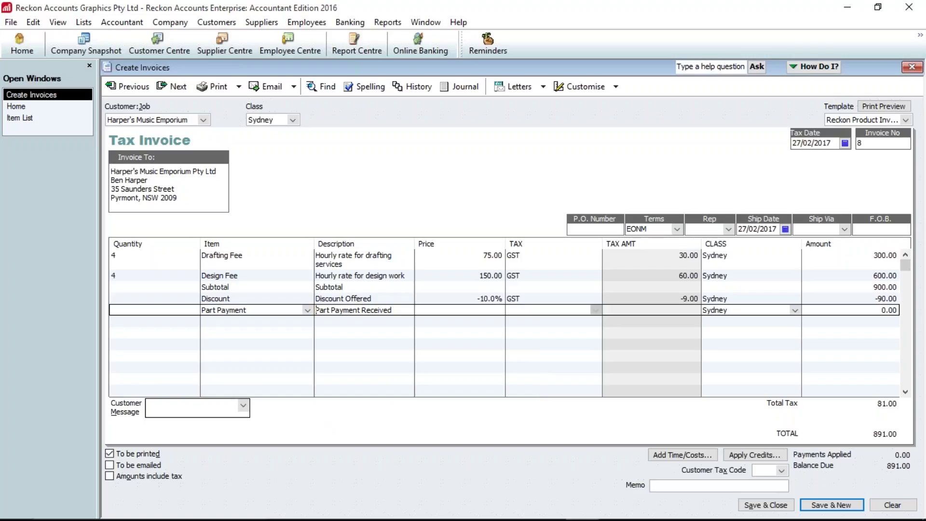
left_click(714, 310)
left_click(723, 310)
type("150")
key("Tab")
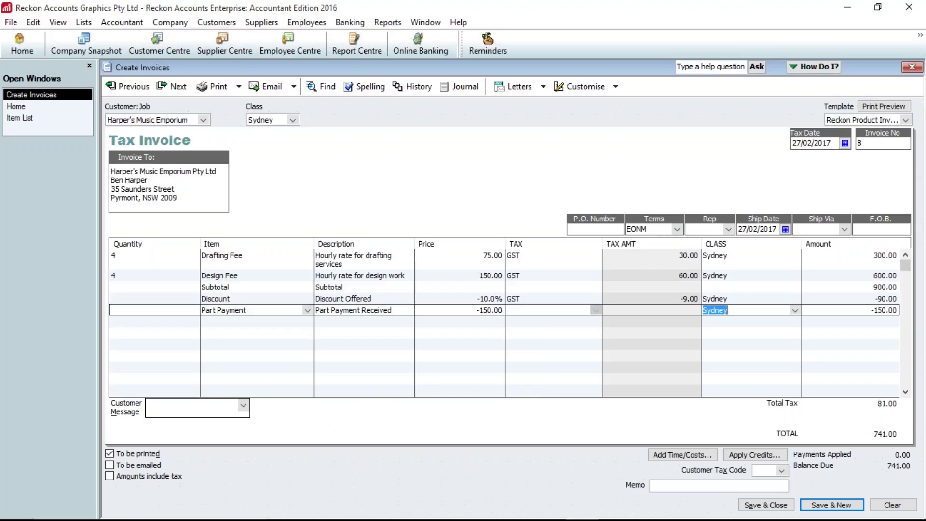
left_click(491, 310)
key("Tab")
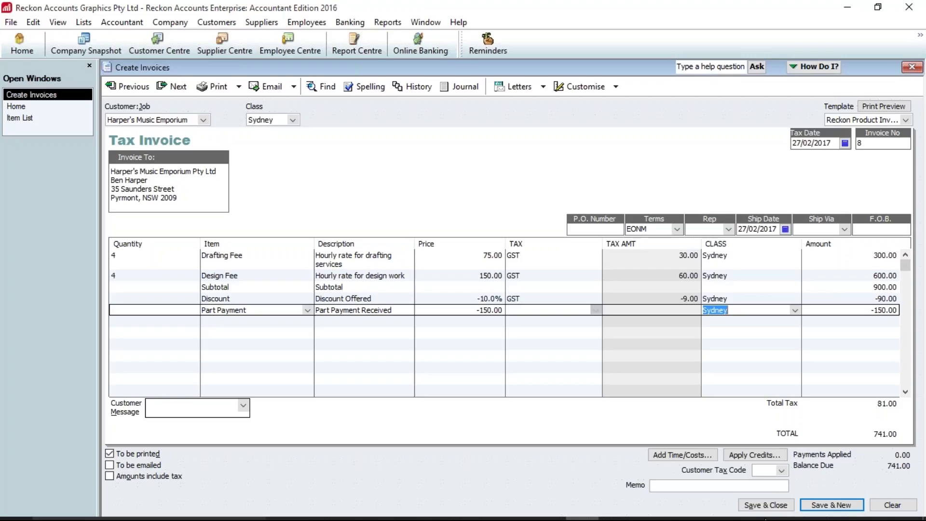
left_click(765, 504)
left_click(438, 183)
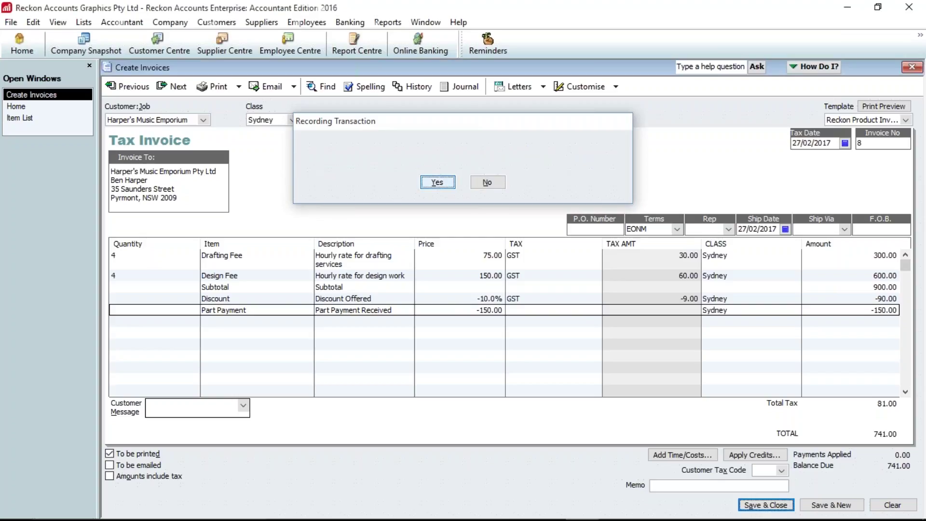
- From the Item List, start a blank new item with the type left as Service
left_click(48, 107)
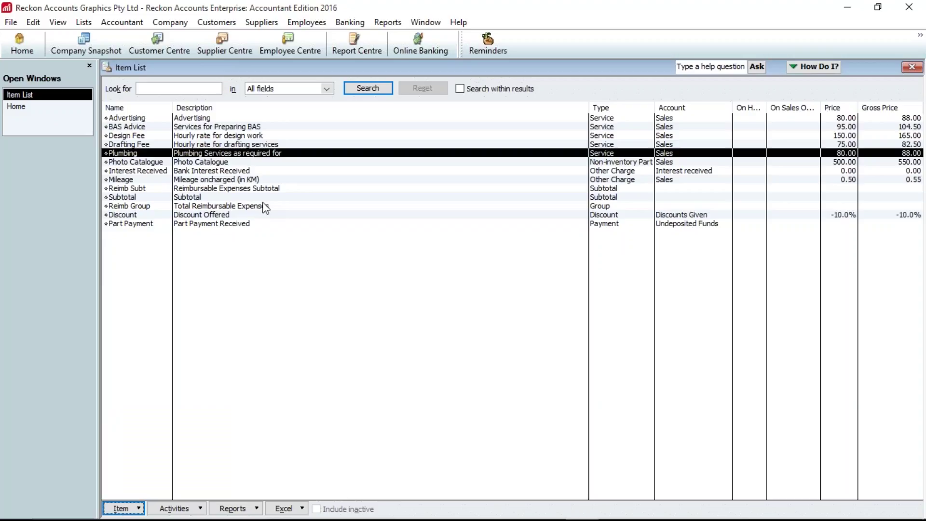
left_click(140, 508)
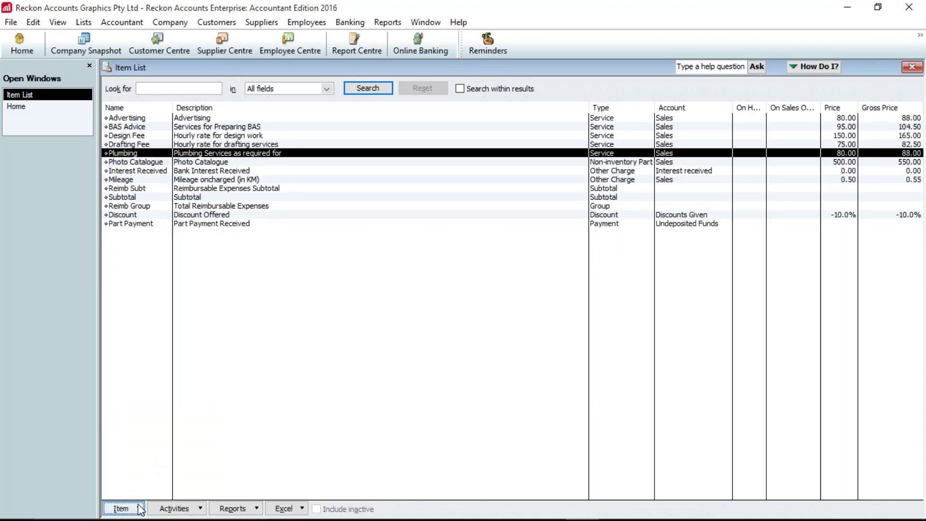
left_click(190, 302)
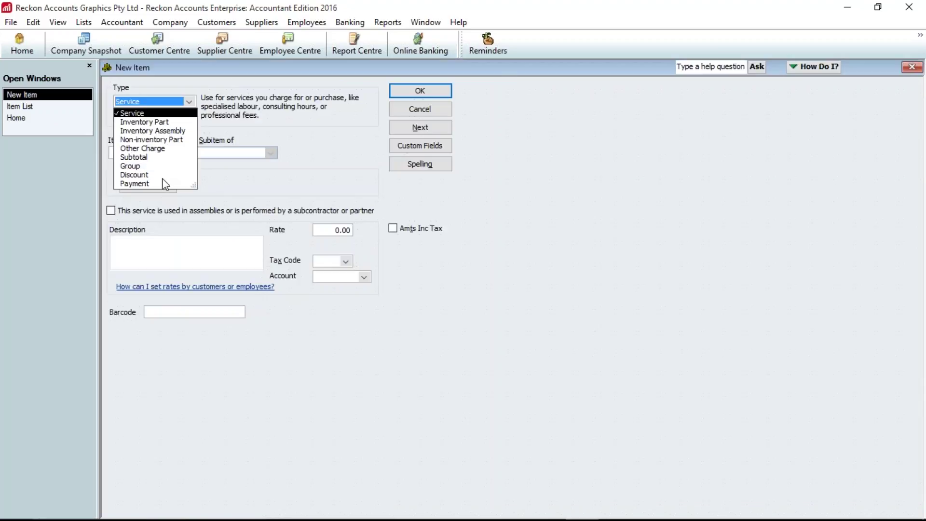
left_click(248, 181)
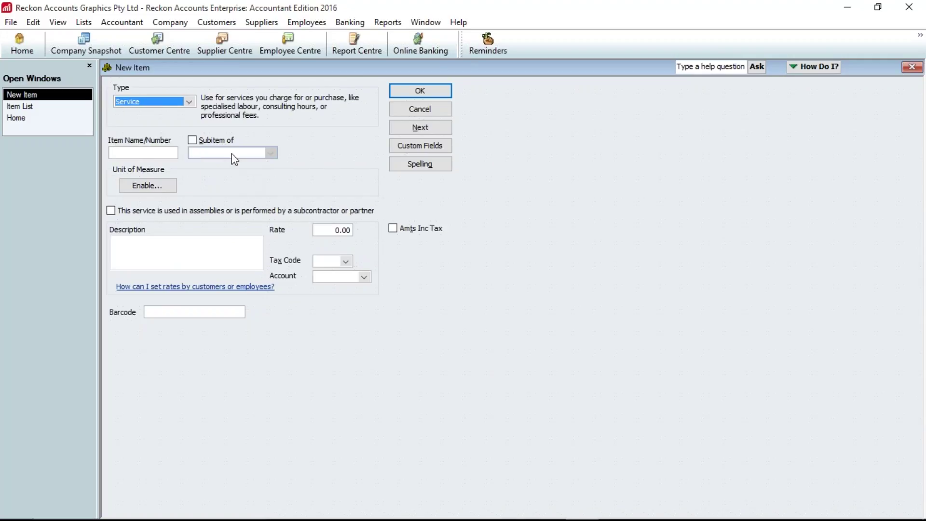
left_click(86, 22)
- Open the Fixed Asset Item List and view a new fixed asset item form without saving it
left_click(128, 67)
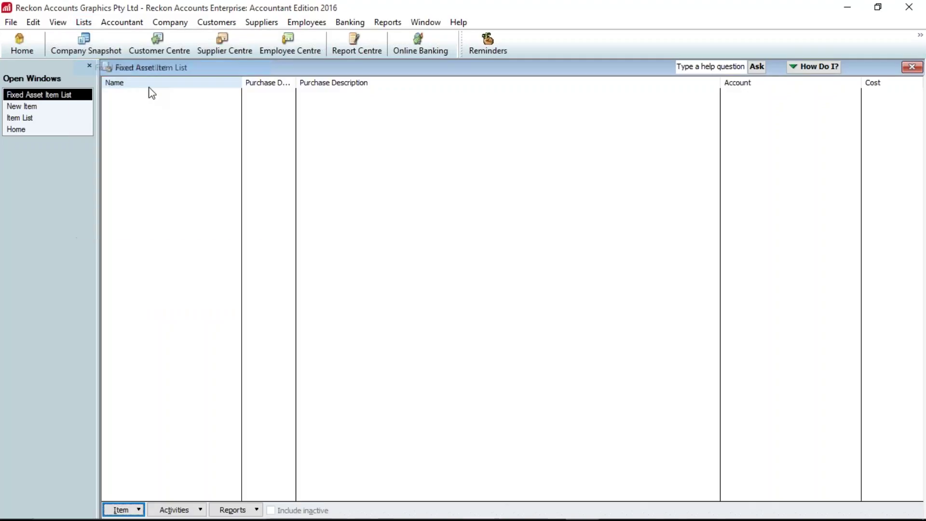
left_click(122, 509)
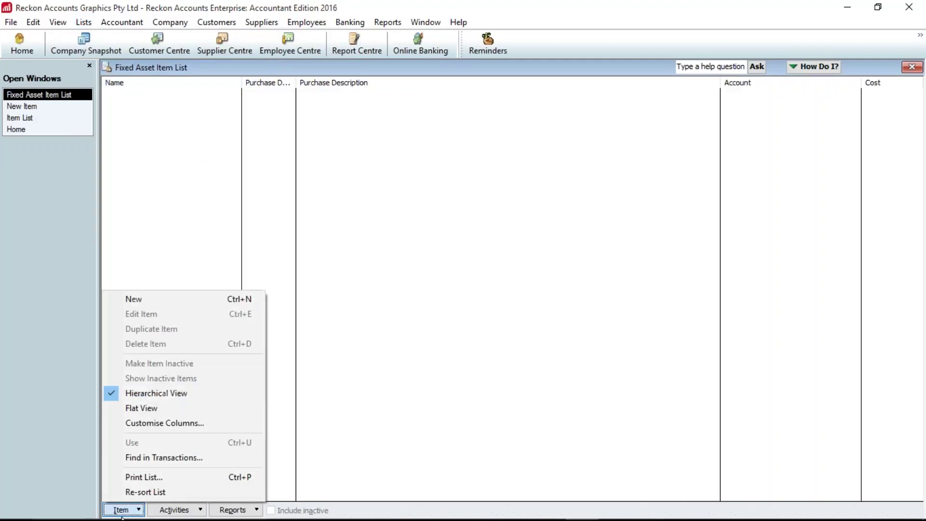
left_click(167, 307)
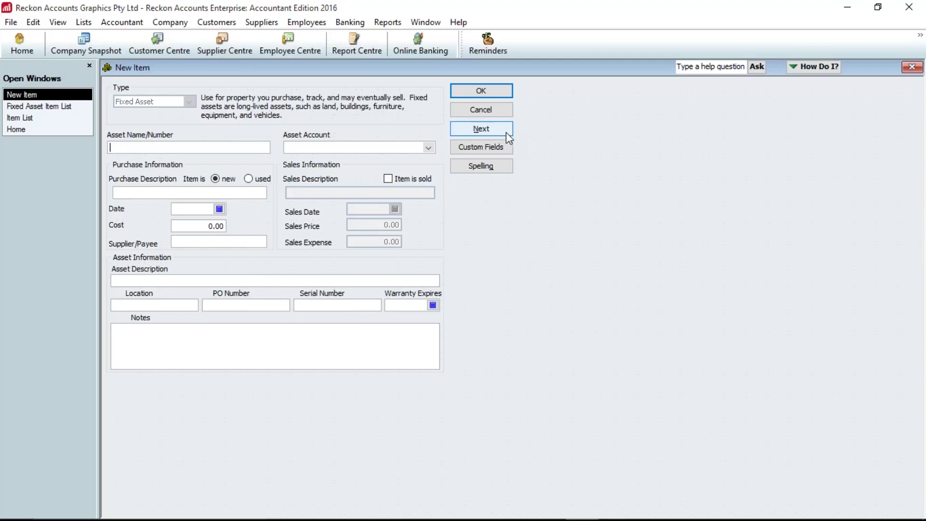
left_click(496, 94)
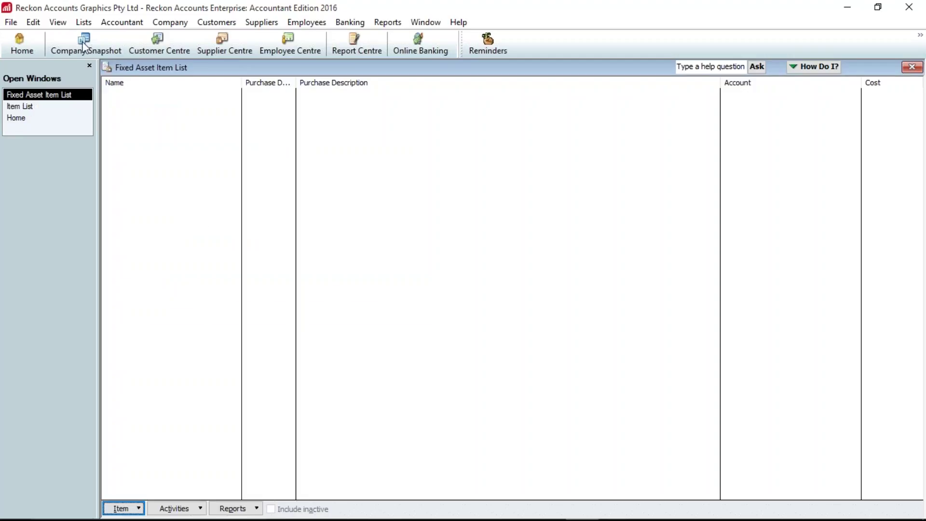
left_click(83, 23)
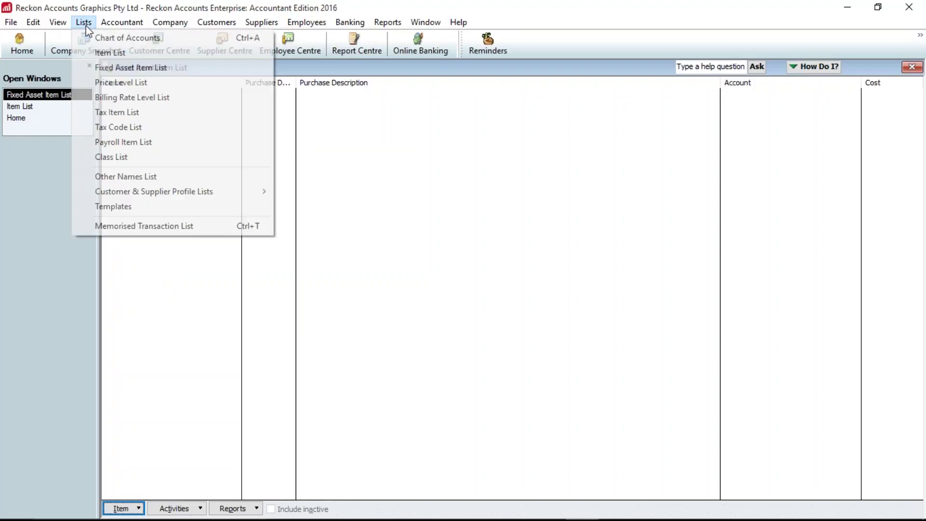
- Start a new price level set to a Fixed % increase
left_click(114, 82)
left_click(132, 508)
left_click(158, 356)
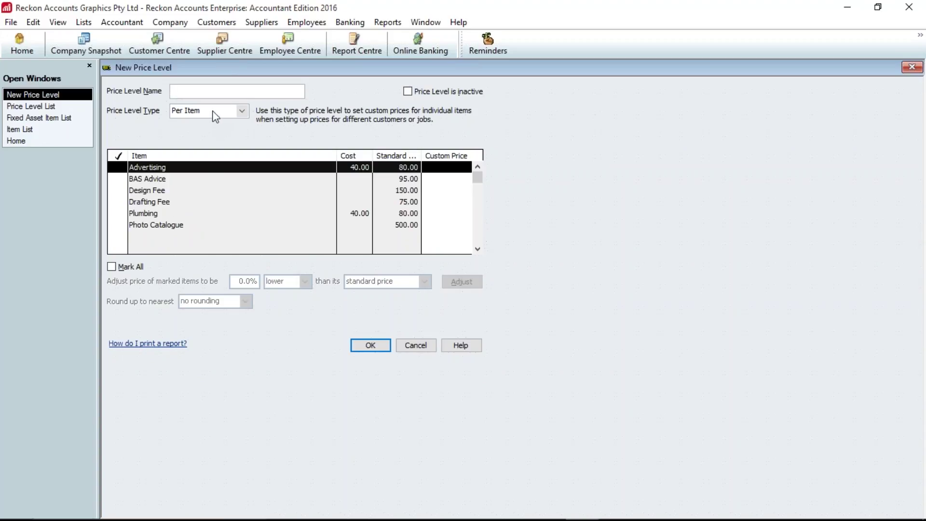
left_click(241, 111)
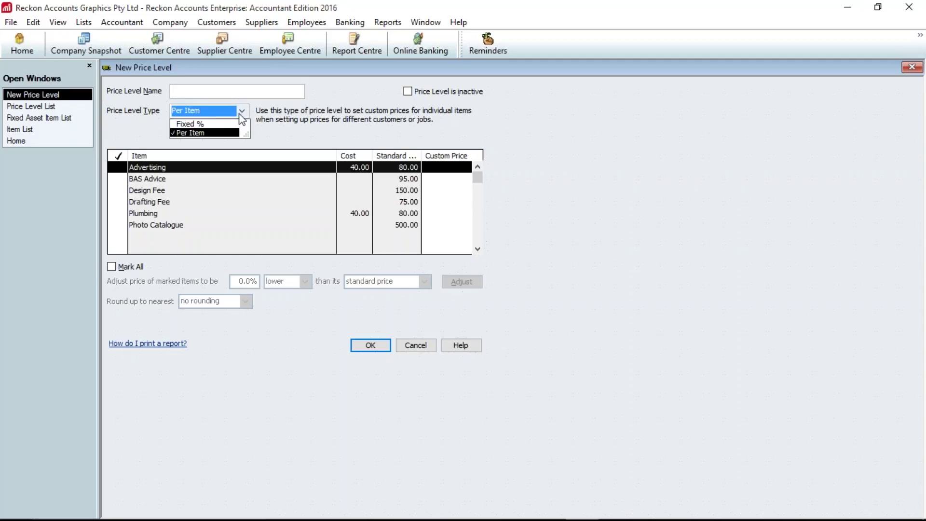
left_click(210, 124)
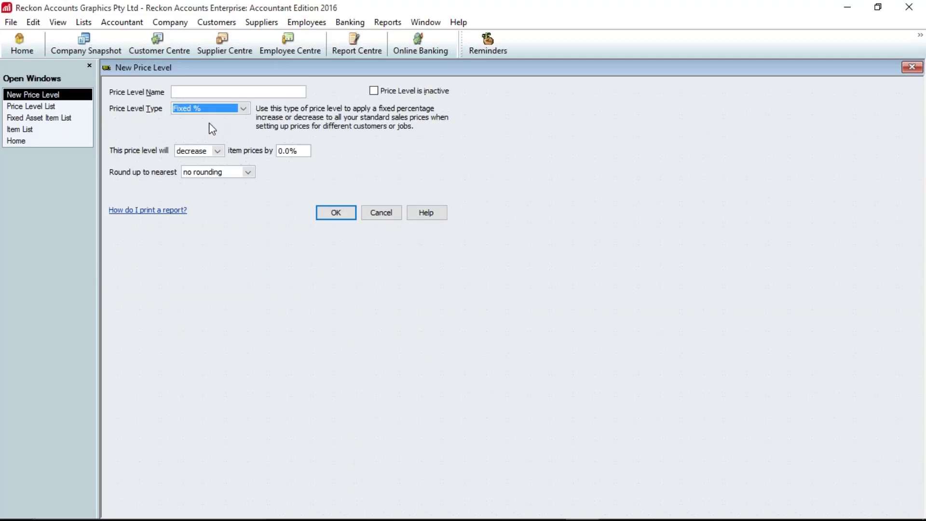
left_click(217, 151)
left_click(197, 172)
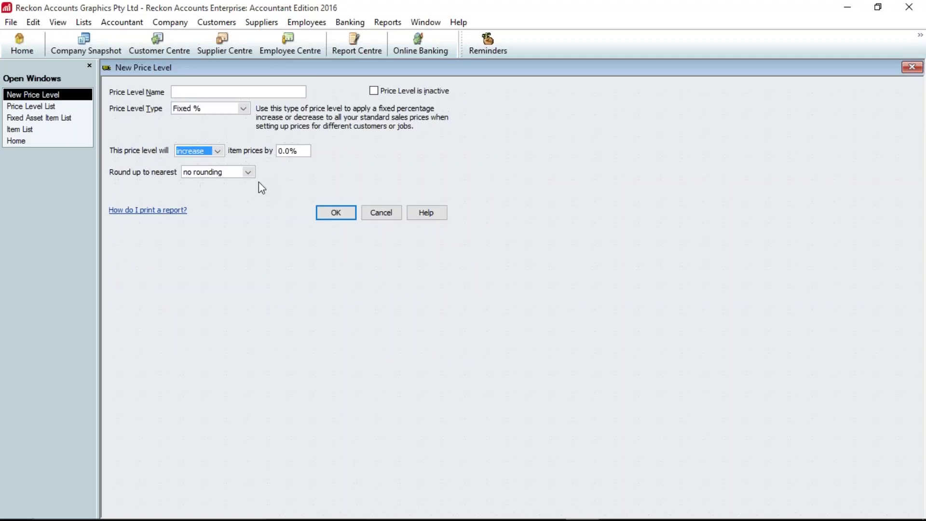
- Set the increase to 10% and name the price level 'Retail plus 10', then save
key("Tab")
type("10")
key("Tab")
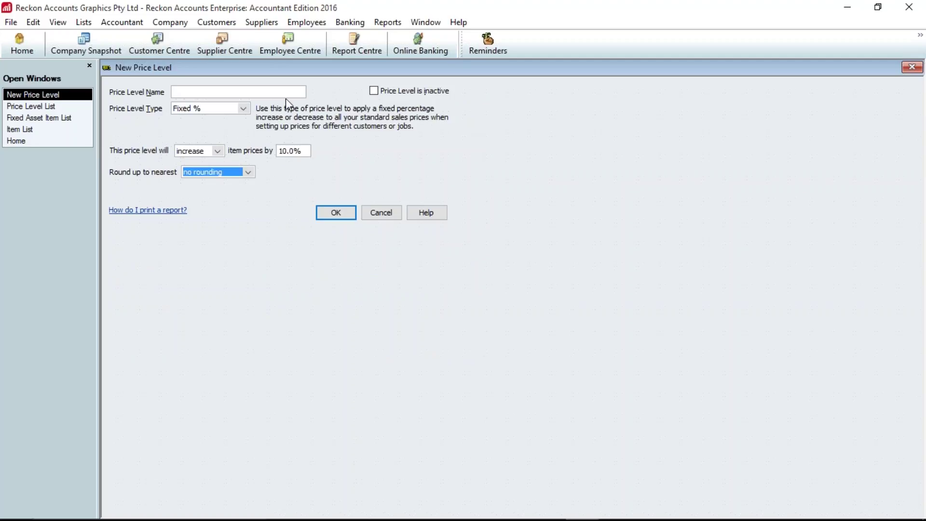
left_click(202, 92)
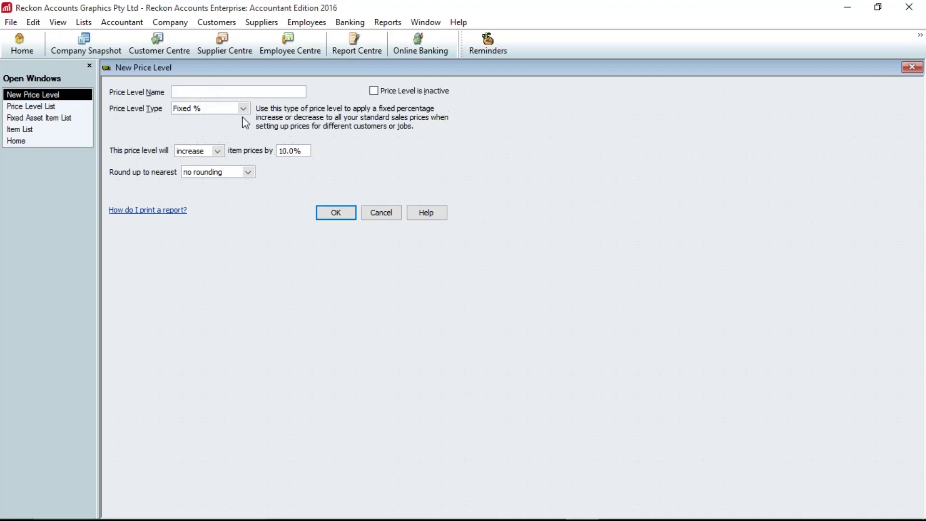
type("Retail plus 10")
left_click(337, 213)
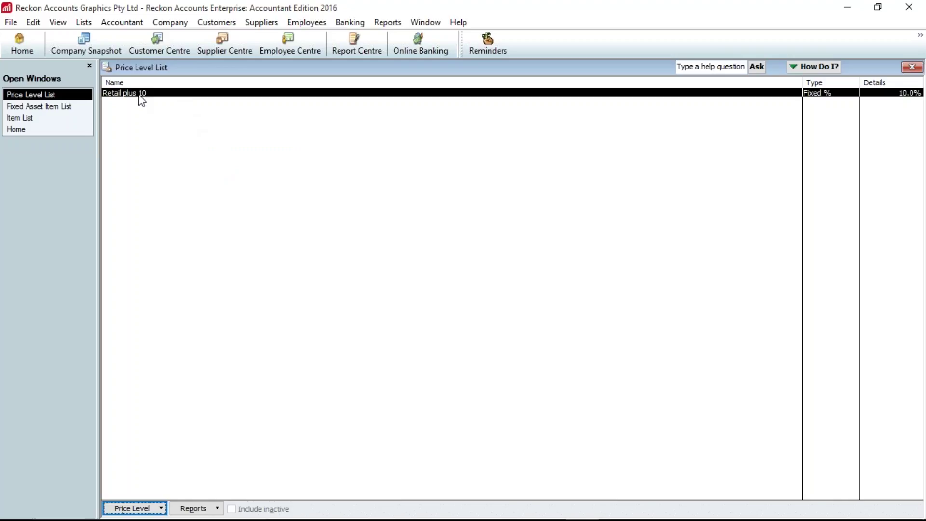
- Review the Retail plus 10 price level and the BAS Advice item without changing them
double_click(141, 95)
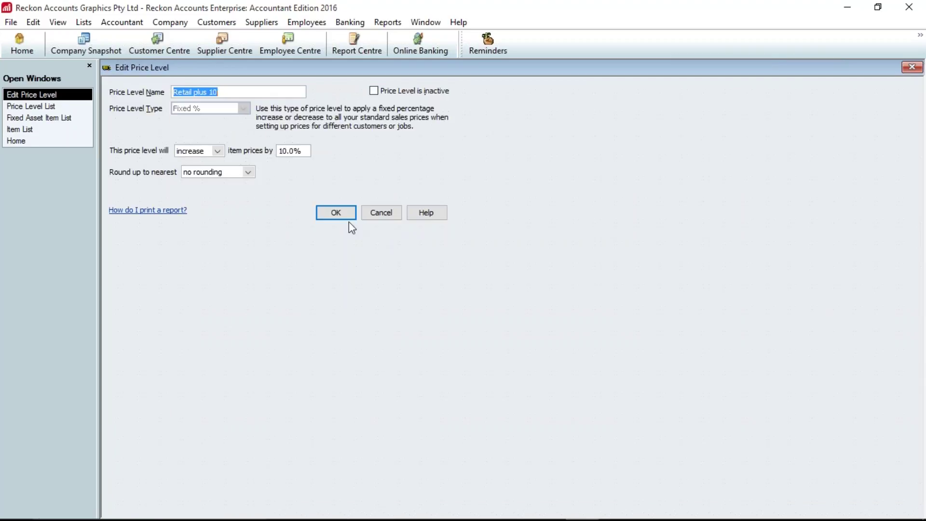
left_click(333, 213)
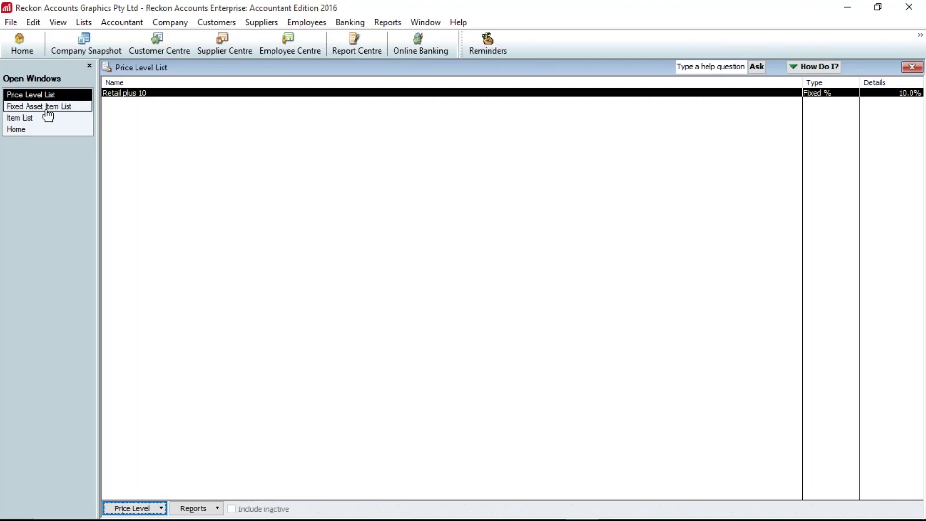
left_click(35, 118)
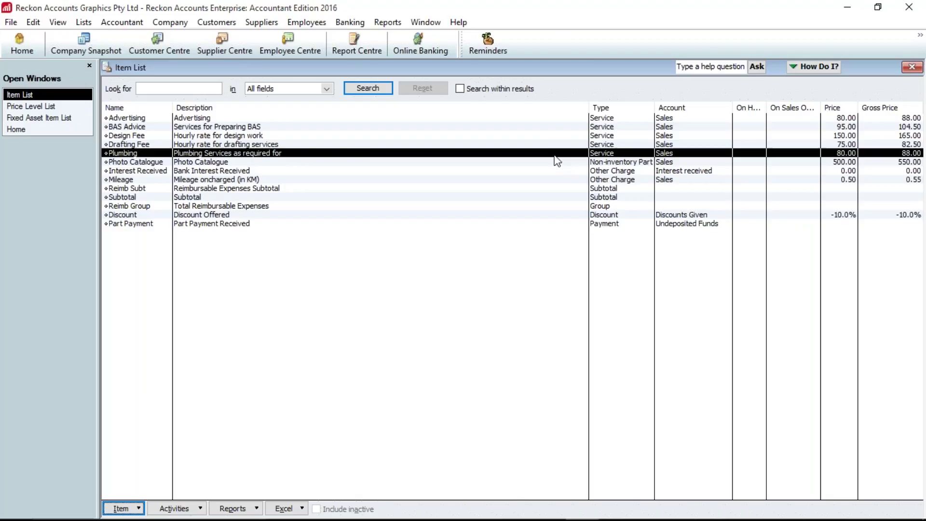
left_click(214, 128)
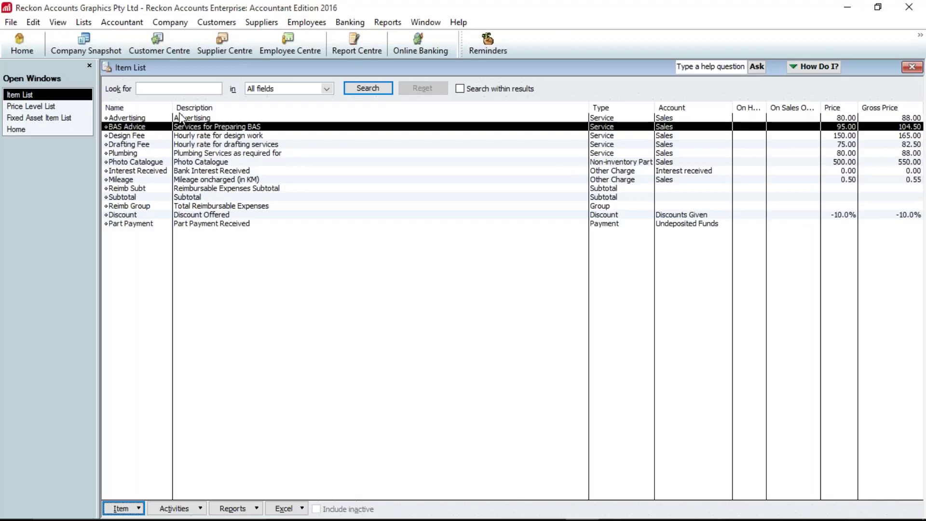
left_click(24, 44)
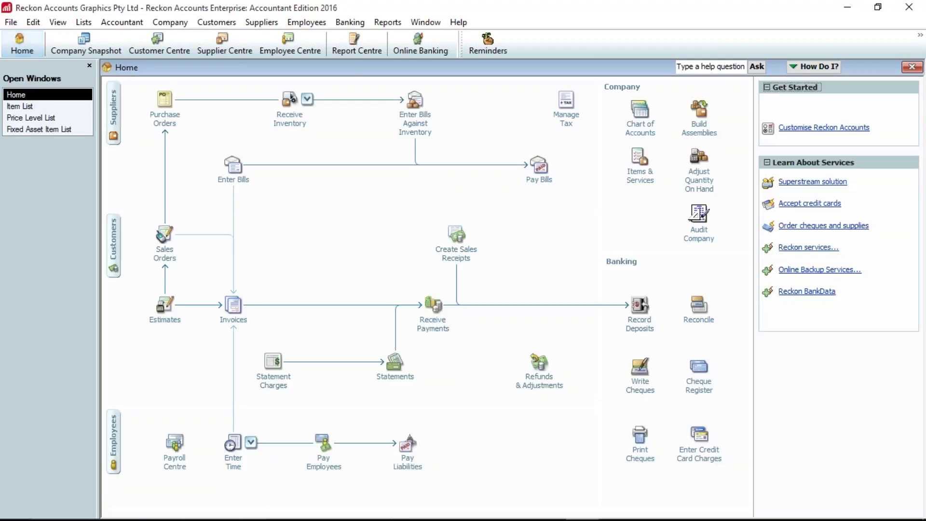
- Set Butler's Designs and Homewares' price level to Retail plus 10 in the Customer Centre
left_click(154, 53)
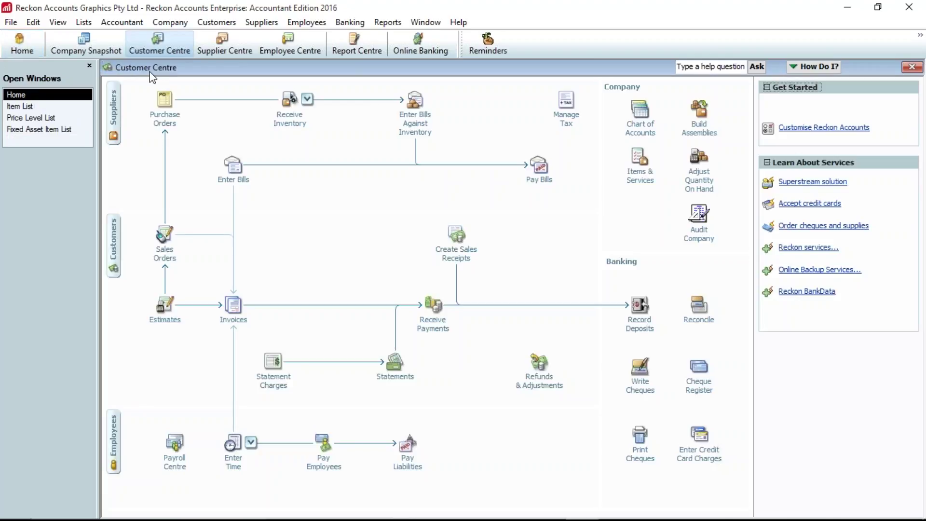
left_click(129, 108)
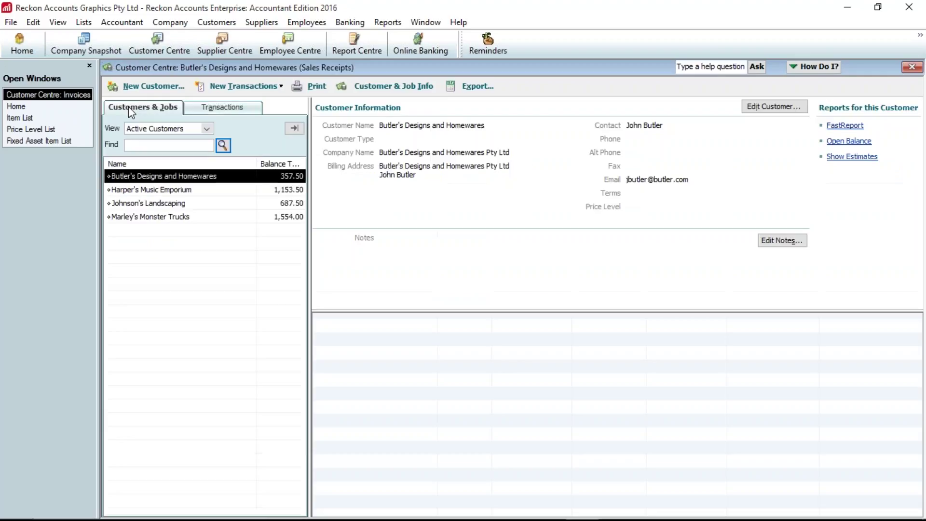
left_click(765, 108)
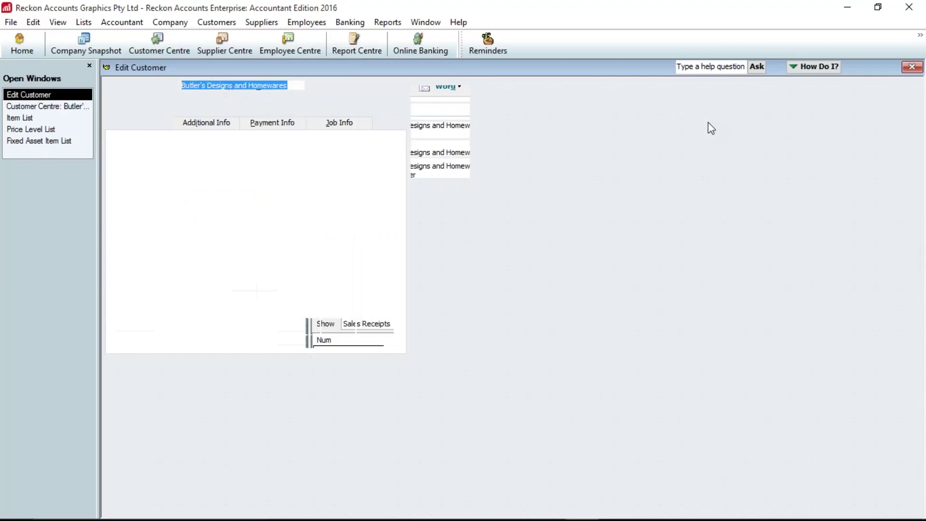
left_click(214, 125)
left_click(384, 145)
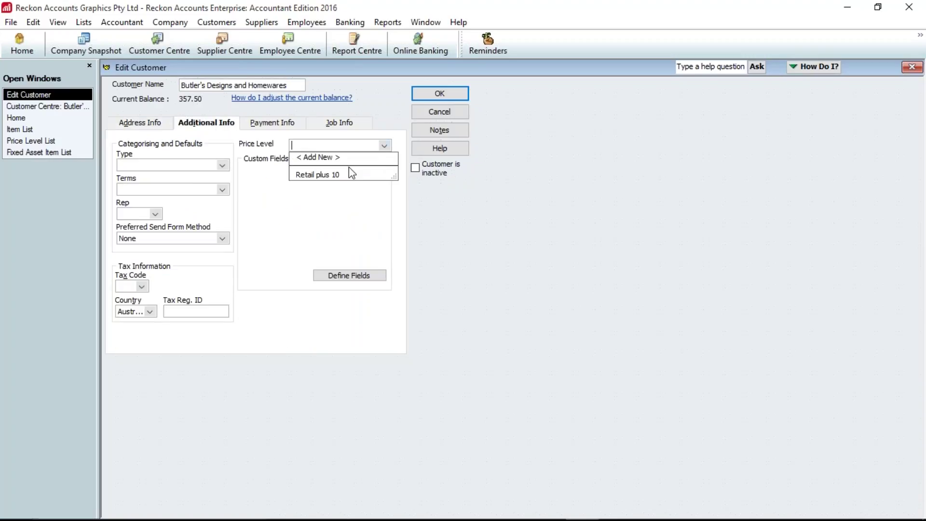
left_click(337, 177)
left_click(450, 91)
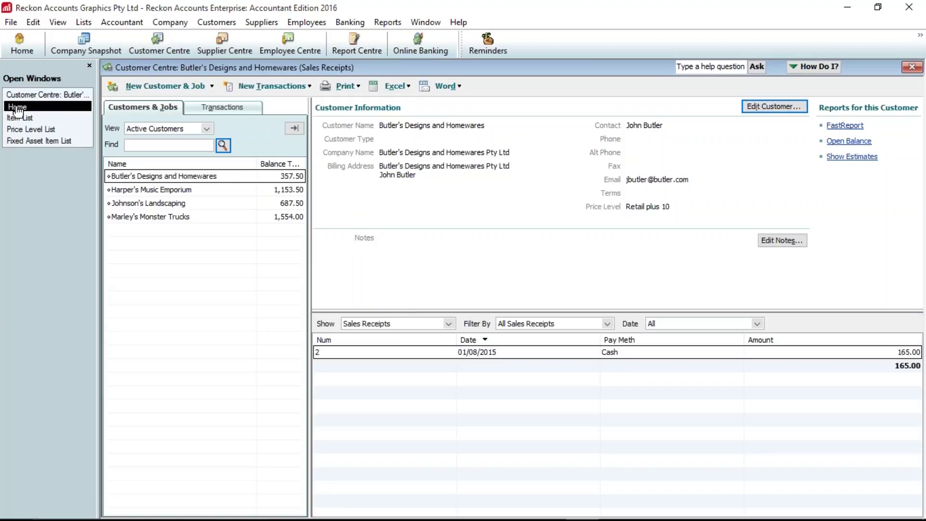
left_click(17, 107)
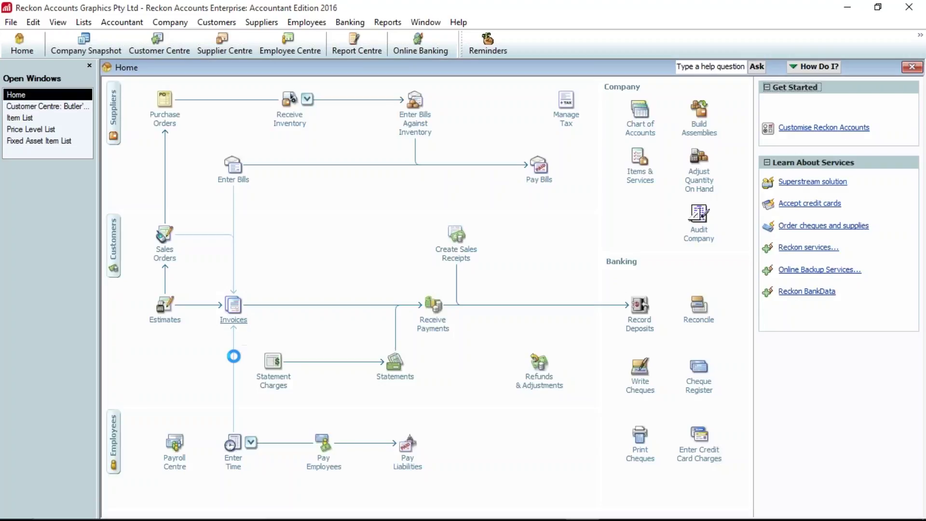
- Draft a Butler's Designs invoice for 2 BAS Advice at 104.50 (229.90 total), then return to the Price Level List
left_click(233, 306)
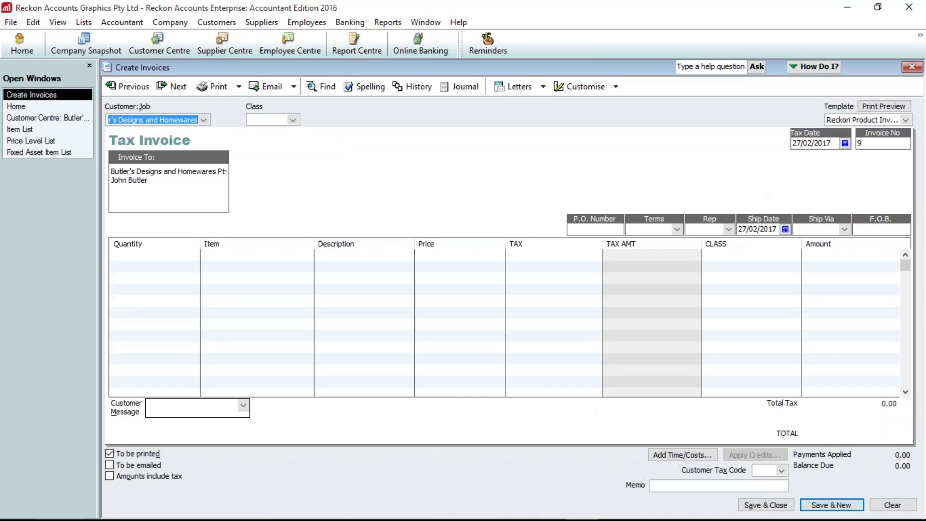
key("Tab")
key("Tab")
key("Tab")
key("Tab")
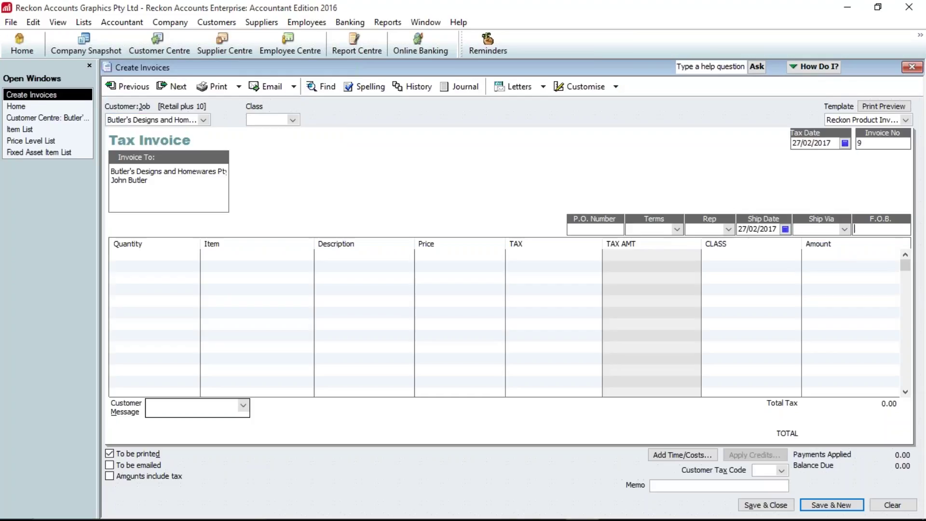
key("Tab")
type("2")
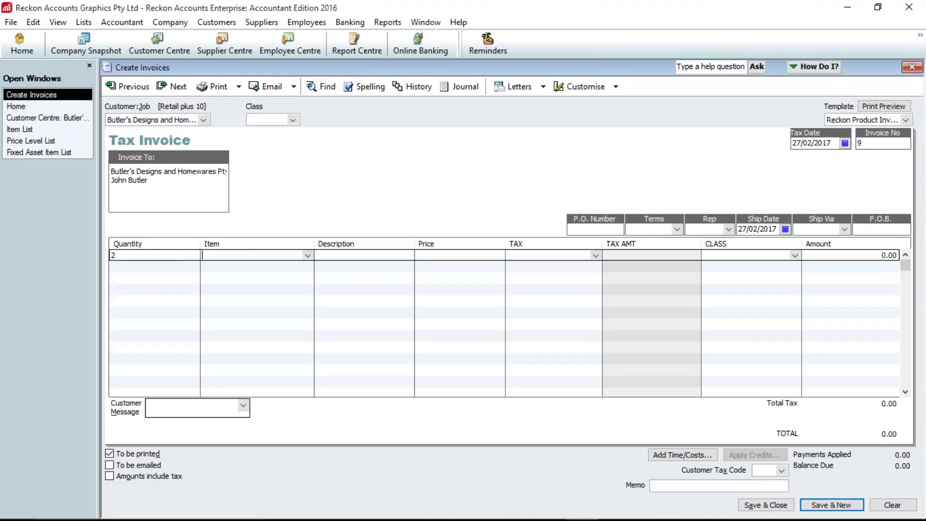
key("Tab")
type("BAS")
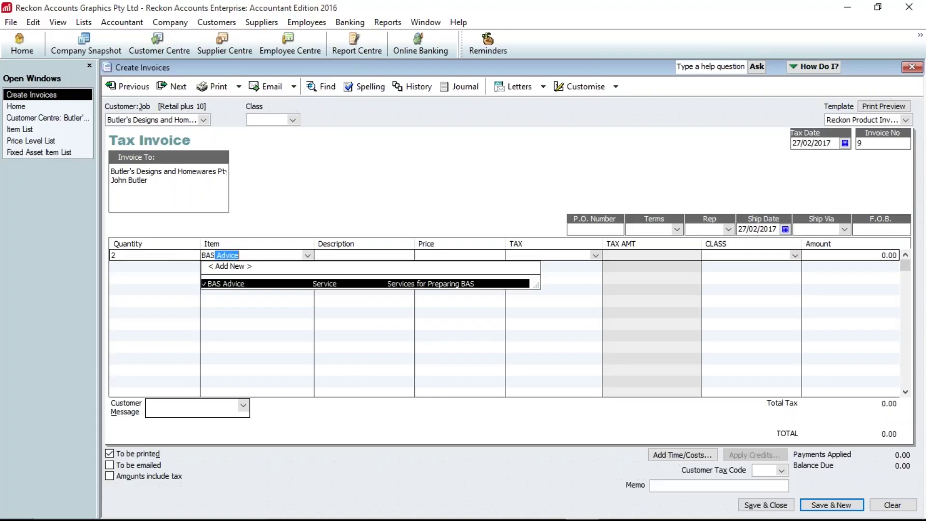
key("Tab")
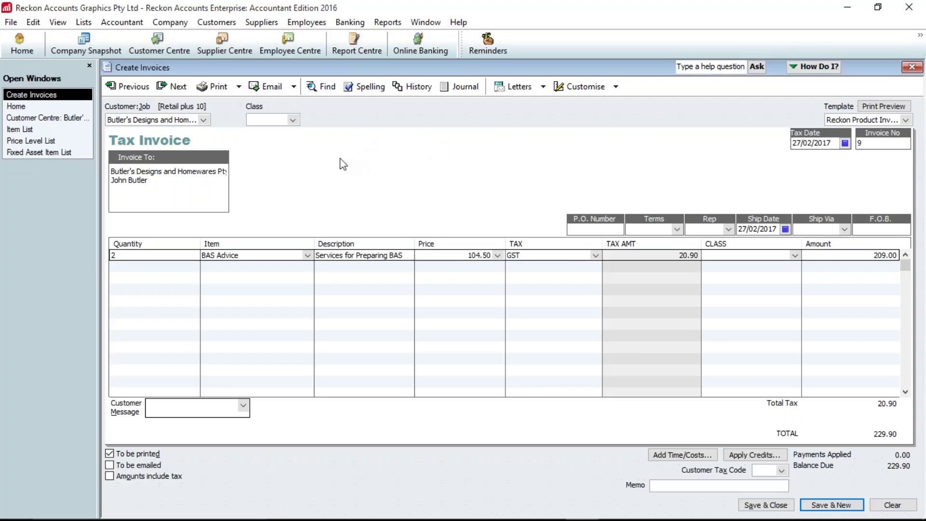
left_click(30, 141)
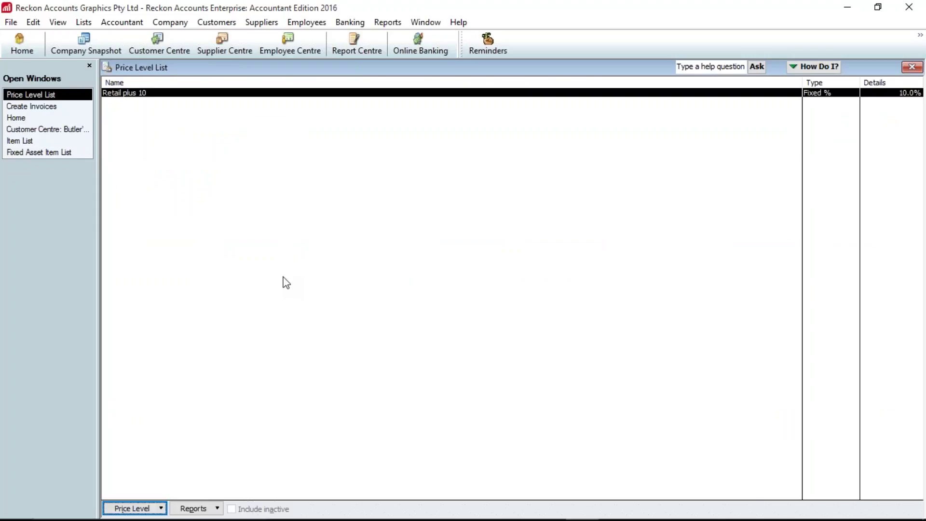
- Open the Billing Rate Level List and start a new billing rate level
left_click(94, 24)
left_click(116, 97)
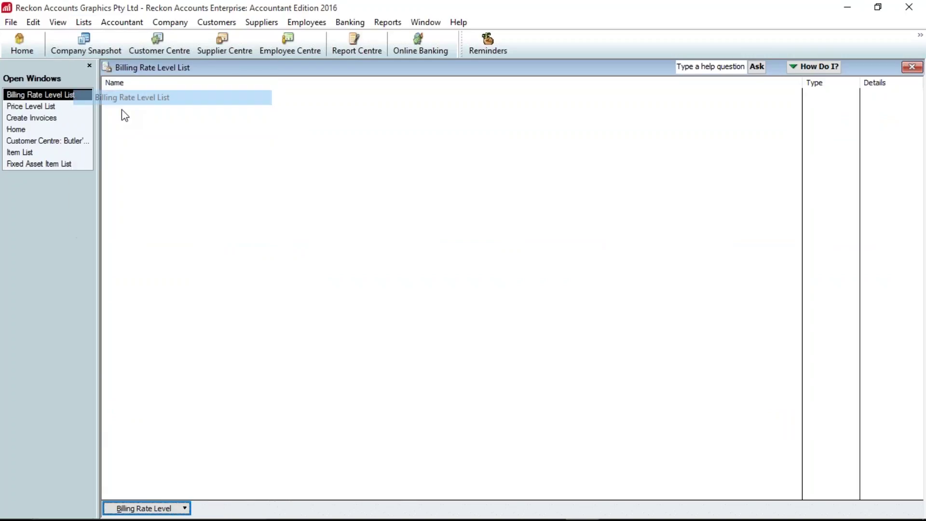
left_click(182, 507)
left_click(180, 400)
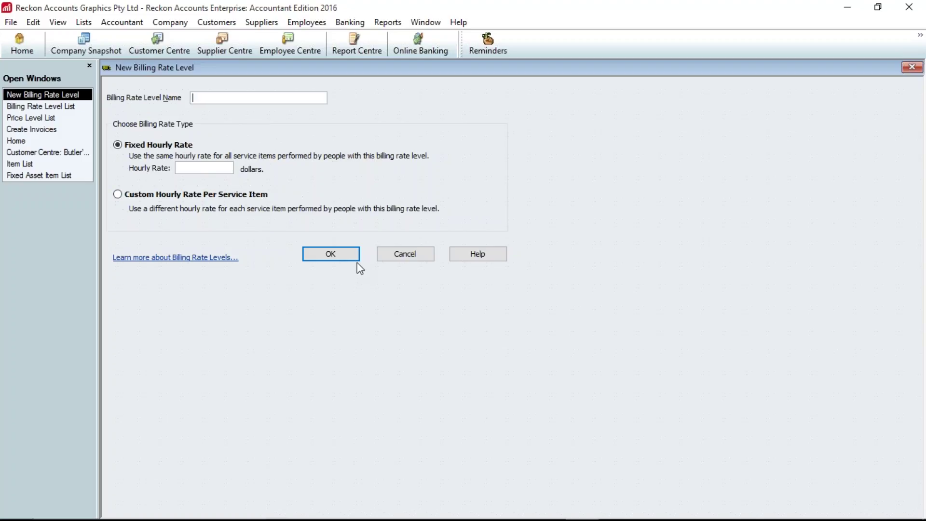
- Read the billing rate level help, then open the Tax Item List showing GST, WET and WC
left_click(193, 257)
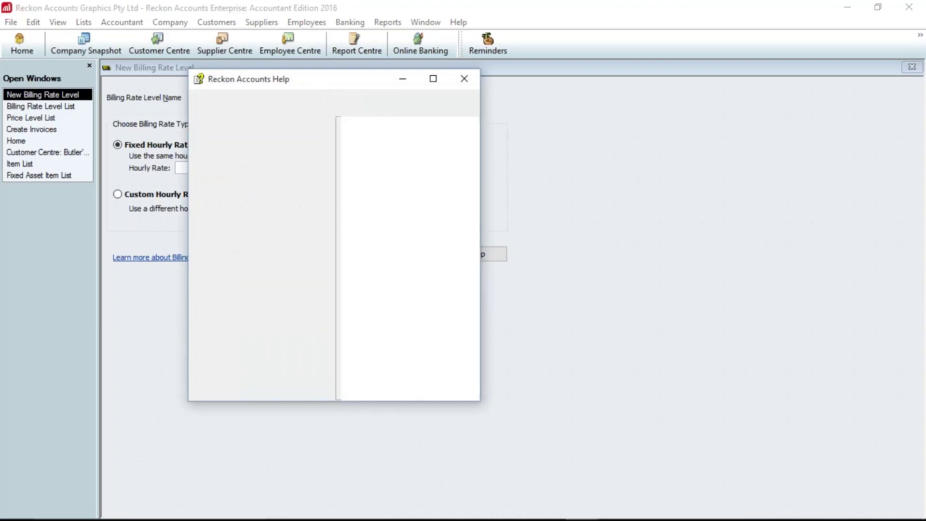
left_click(464, 81)
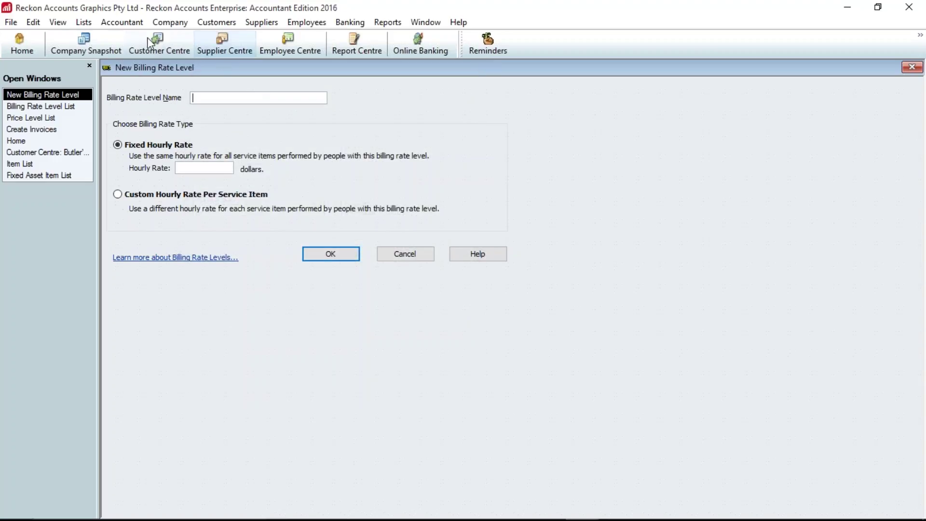
left_click(82, 23)
left_click(120, 114)
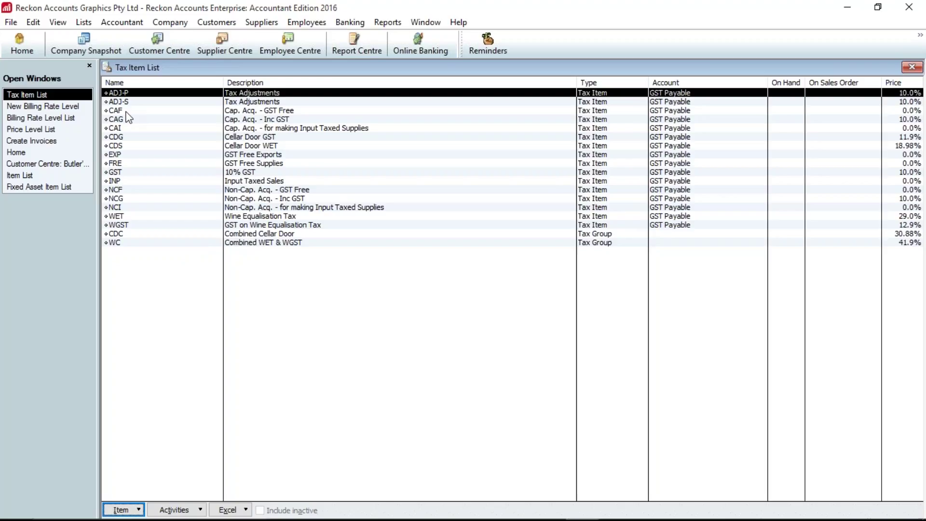
left_click(148, 173)
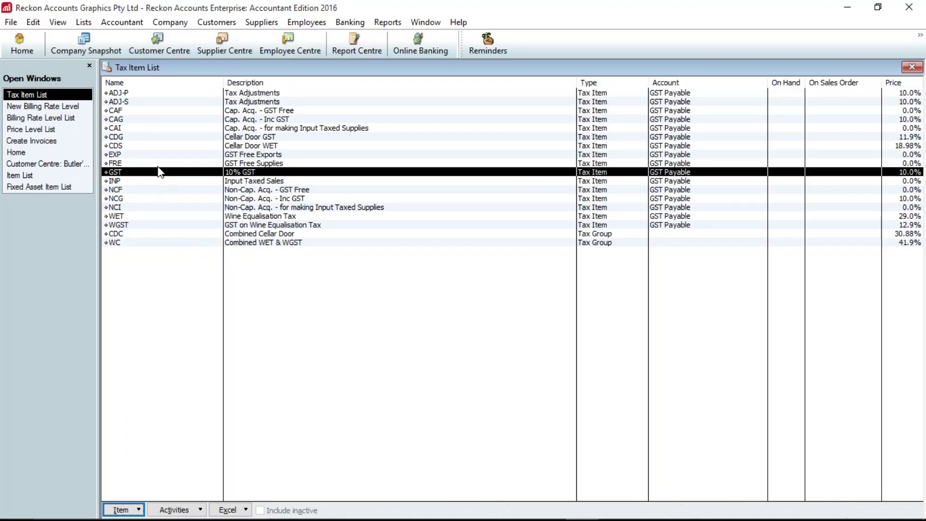
left_click(159, 165)
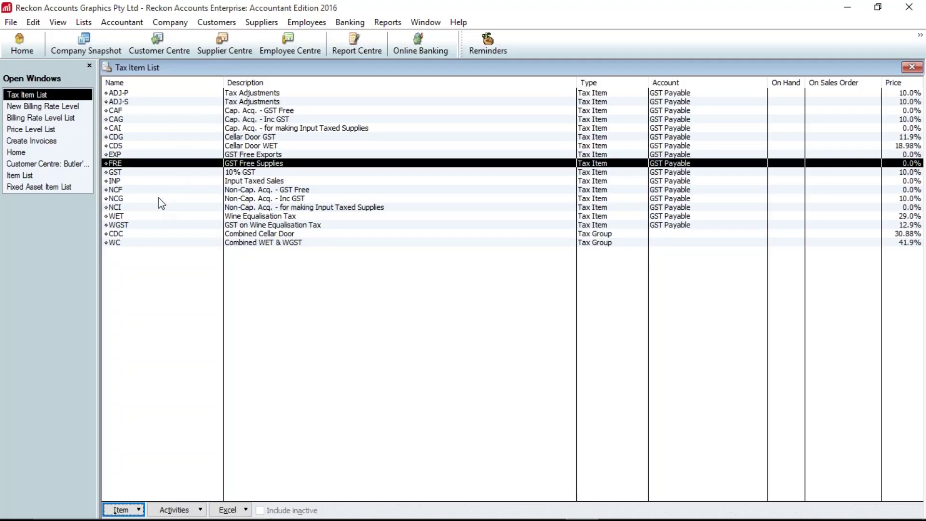
left_click(159, 199)
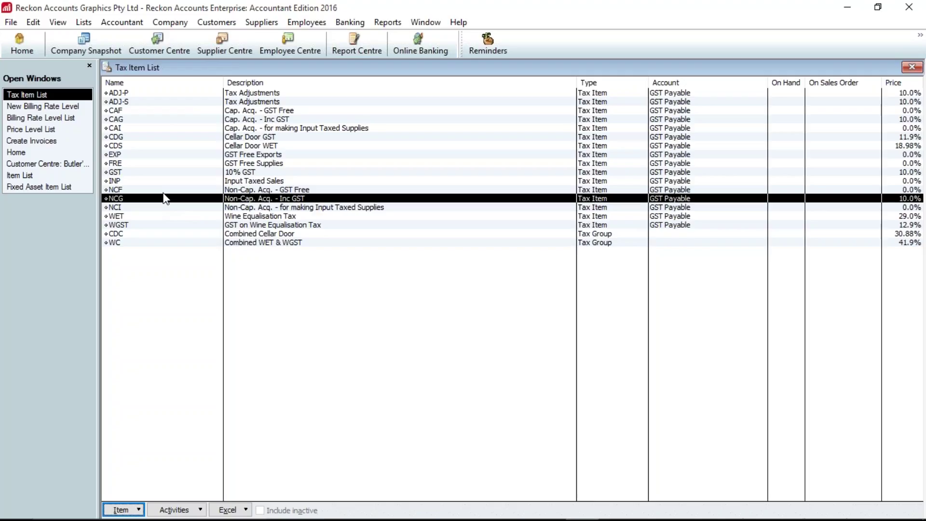
key("Up")
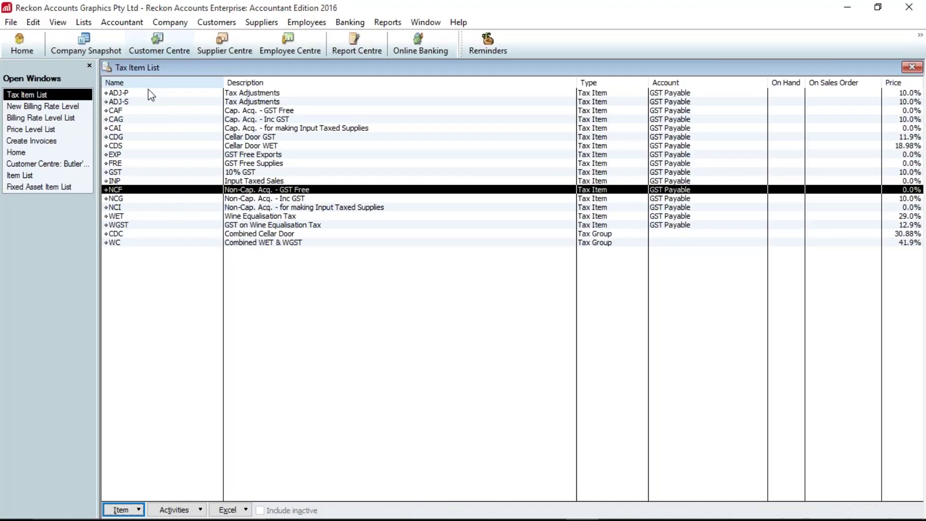
left_click(156, 120)
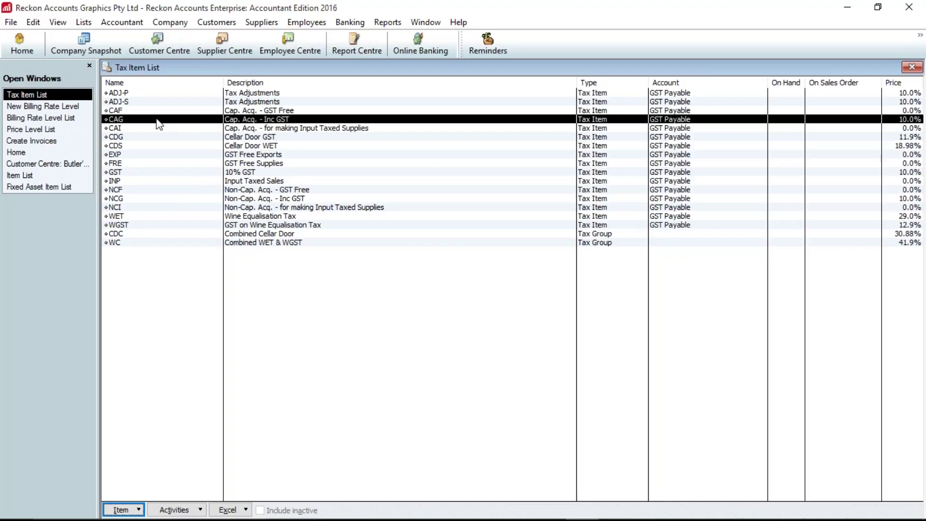
left_click(161, 110)
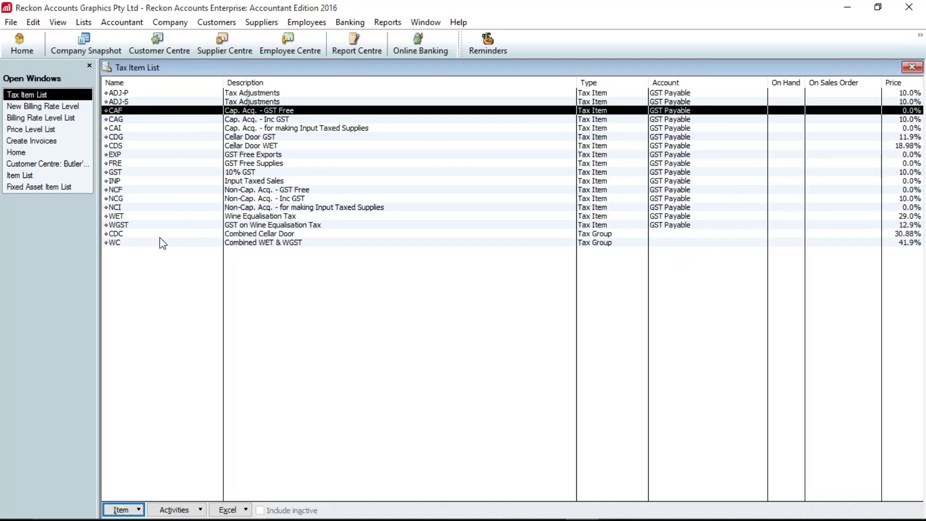
- Make ADJ-P inactive, include inactive items, then deactivate CDG, CAI and CDS despite group warnings
mouse_move(277, 520)
right_click(169, 93)
left_click(225, 184)
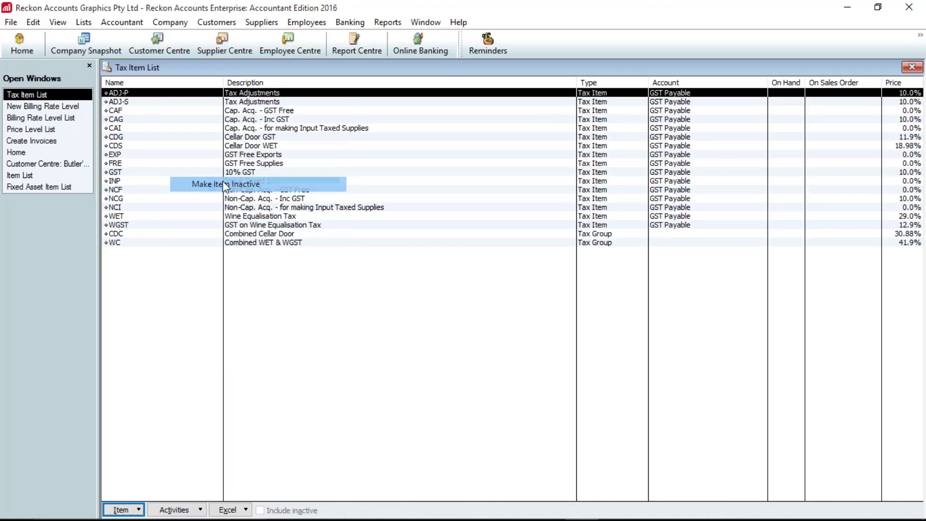
left_click(285, 512)
left_click(285, 512)
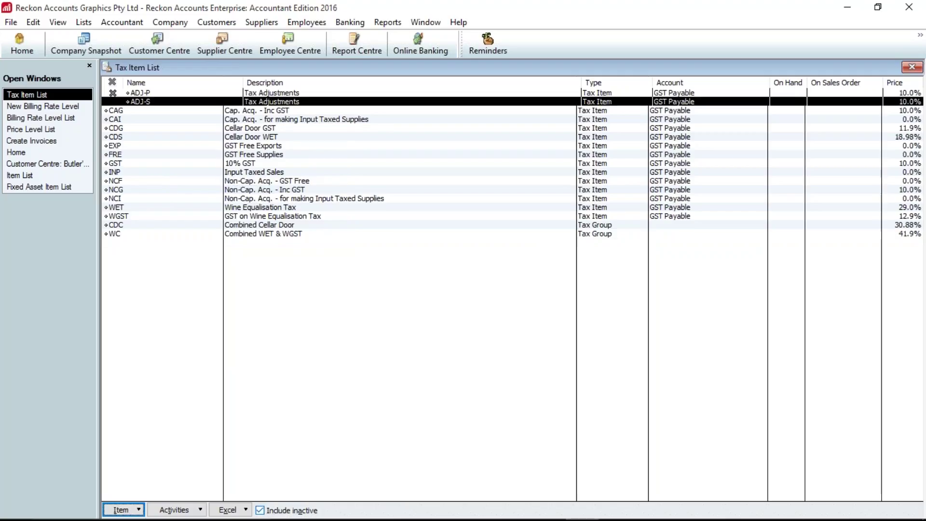
left_click(111, 120)
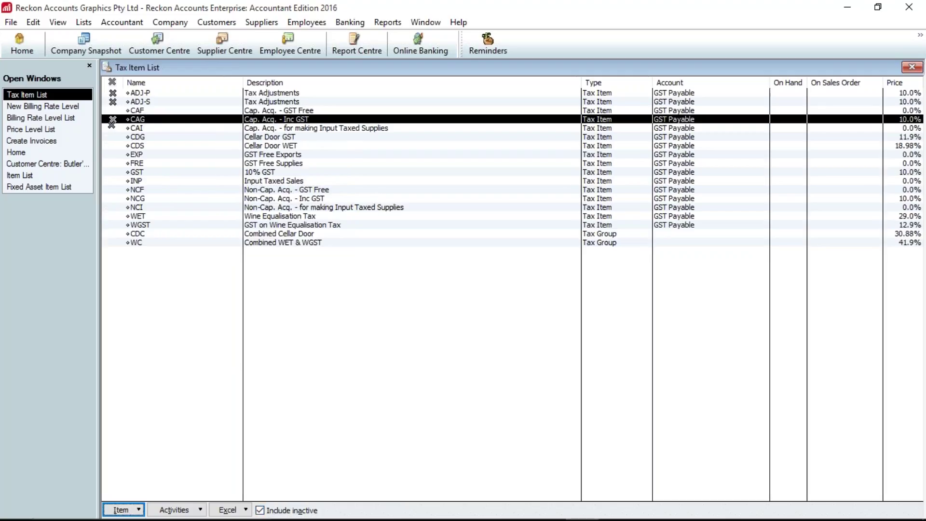
left_click(112, 129)
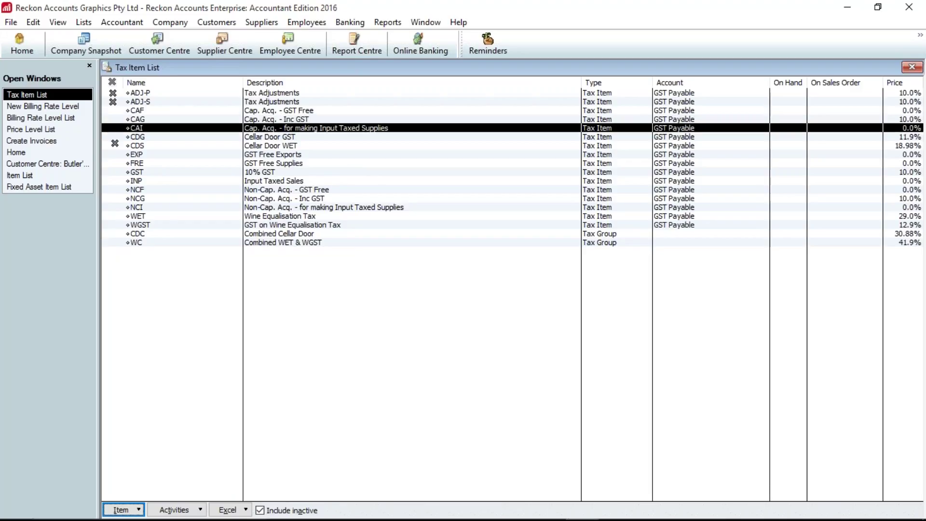
left_click(113, 137)
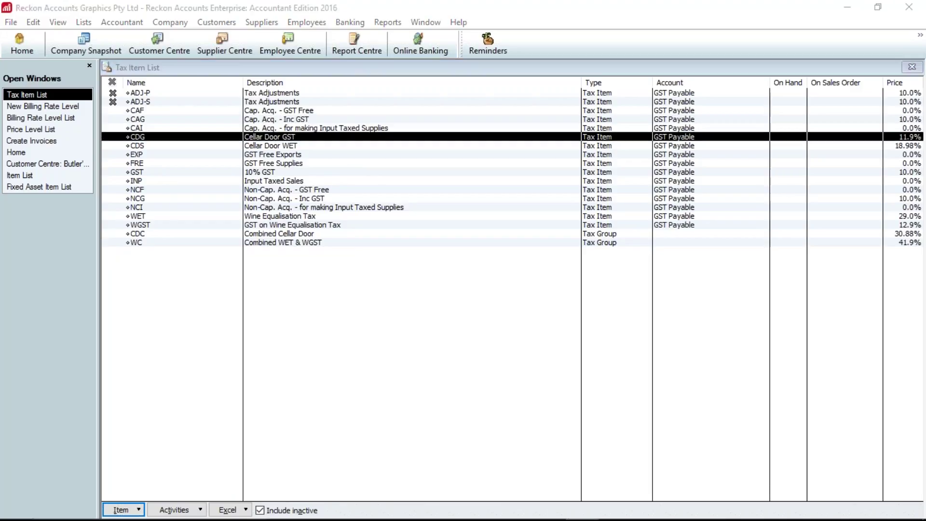
left_click(441, 173)
left_click(112, 128)
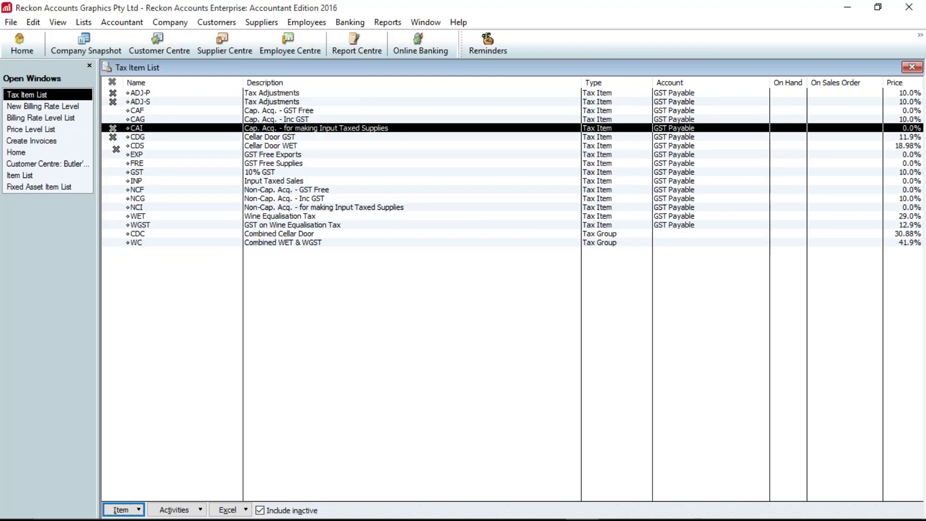
left_click(113, 146)
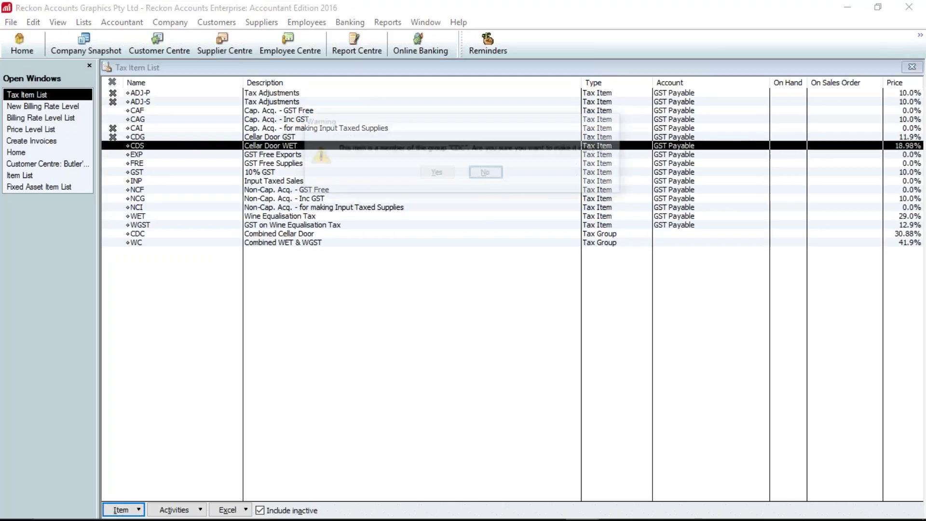
left_click(428, 175)
- Deactivate EXP, INP, NCI, WET, WGST and the CDC and WC groups, then hide inactive items
left_click(113, 155)
left_click(137, 171)
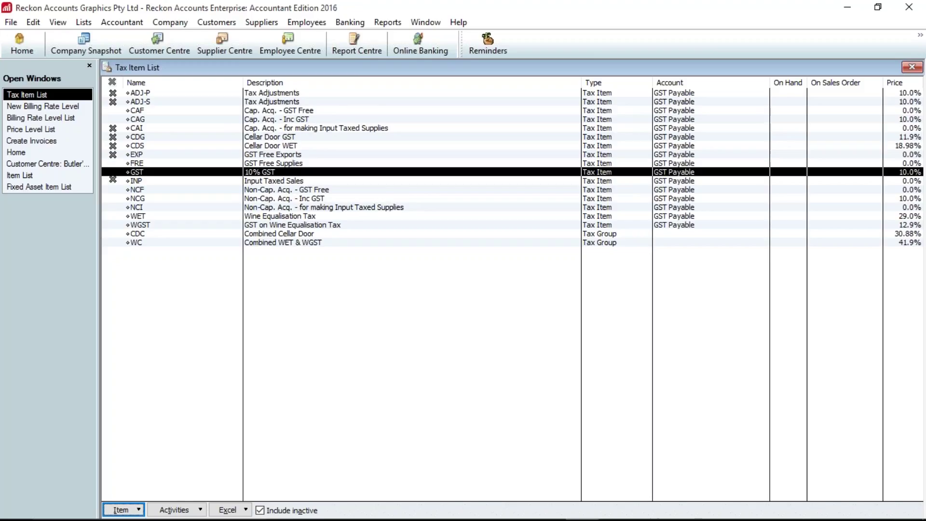
left_click(114, 183)
left_click(113, 207)
left_click(113, 216)
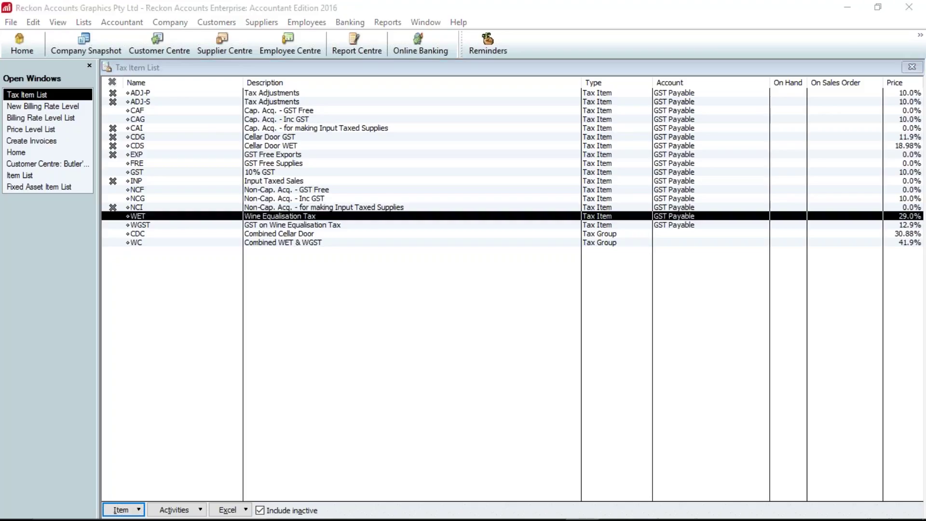
key("Left")
key("Return")
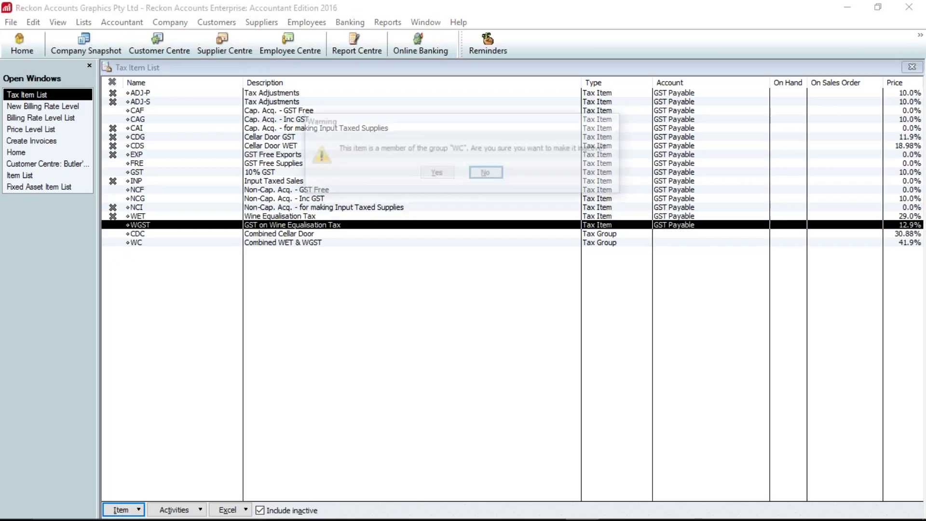
left_click(434, 175)
left_click(112, 233)
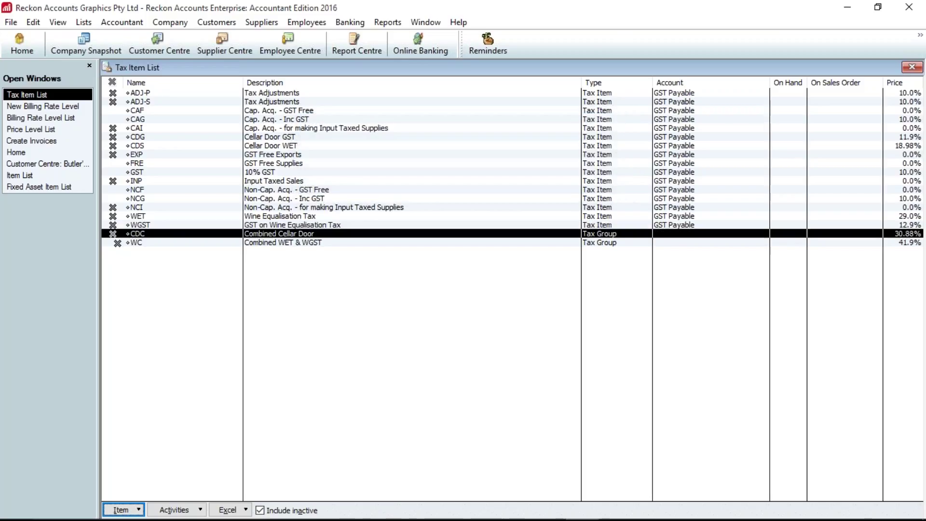
left_click(113, 242)
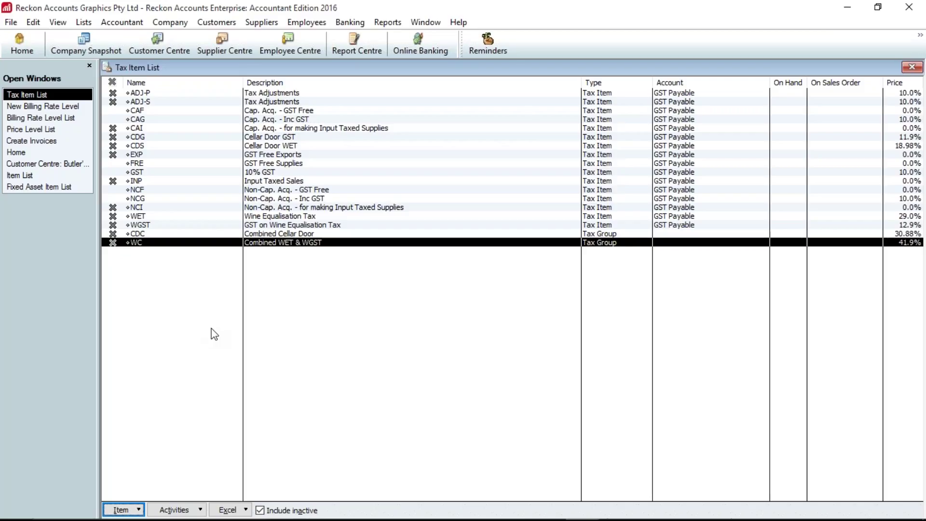
left_click(281, 507)
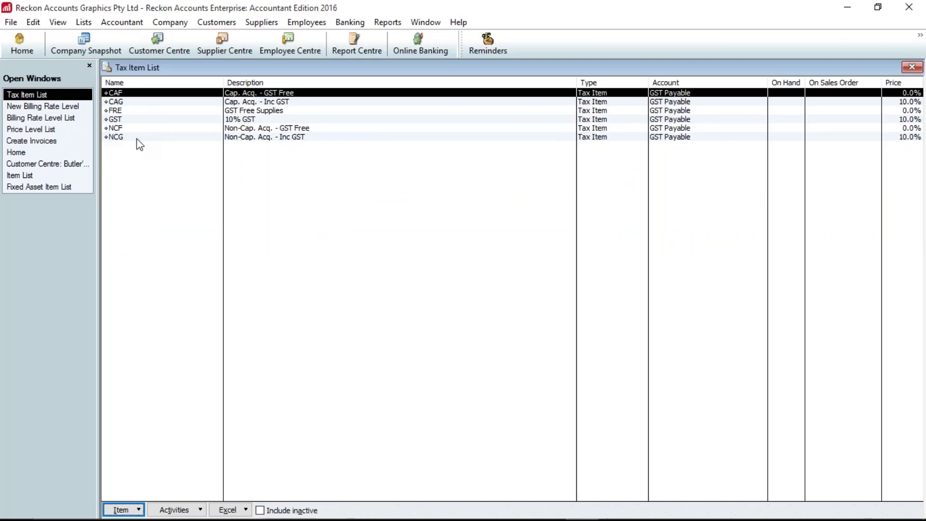
- In the Tax Code List, mark INP inactive so six codes stay active, then return Home
left_click(35, 152)
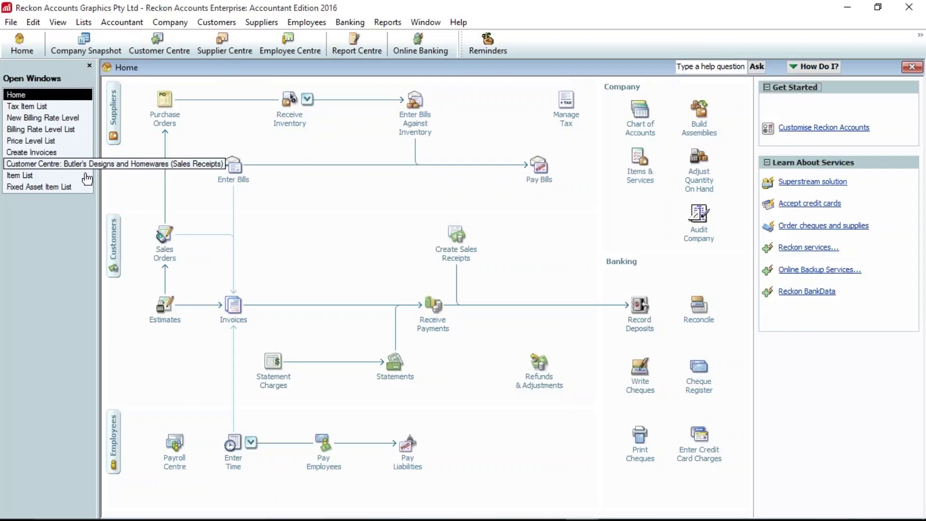
left_click(52, 107)
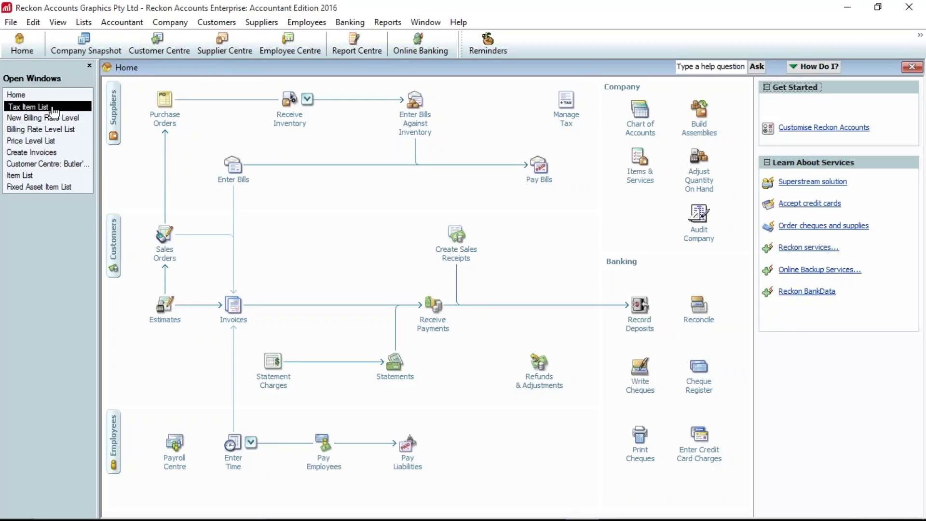
left_click(83, 22)
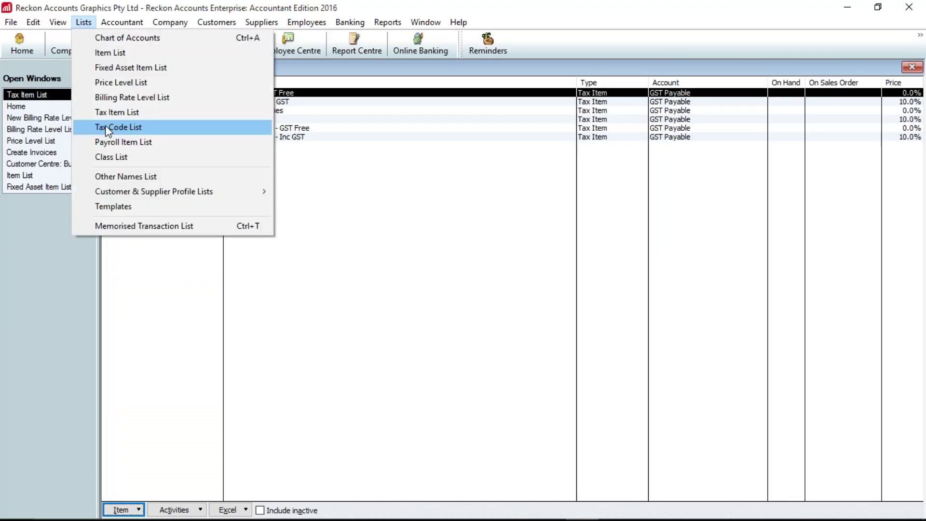
left_click(105, 126)
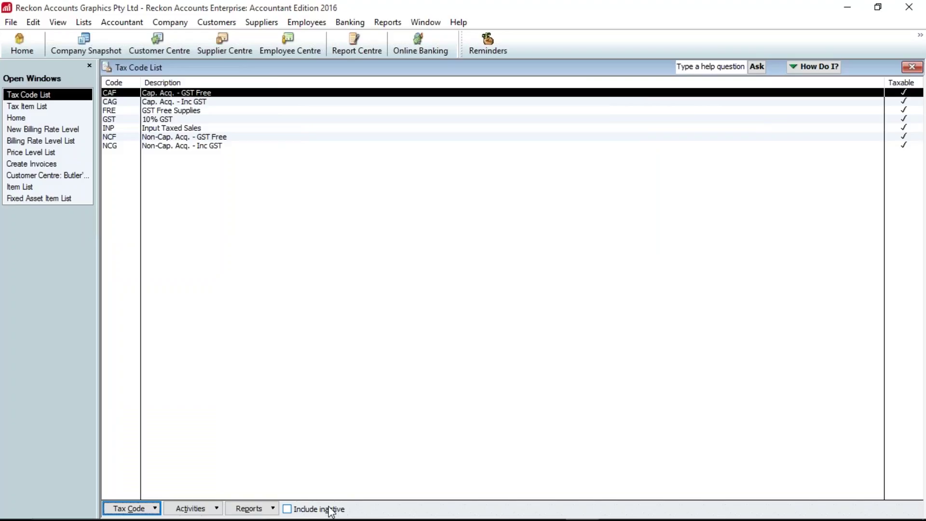
left_click(331, 510)
left_click(331, 510)
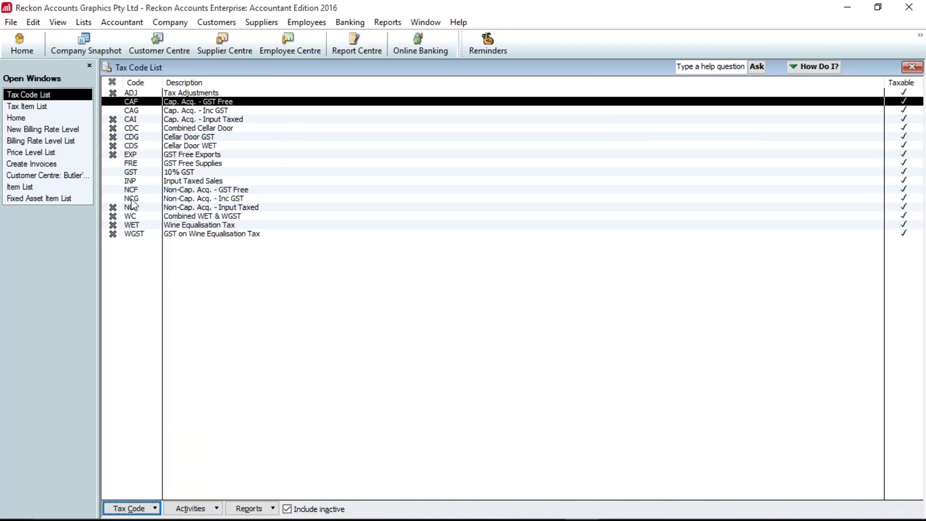
left_click(117, 183)
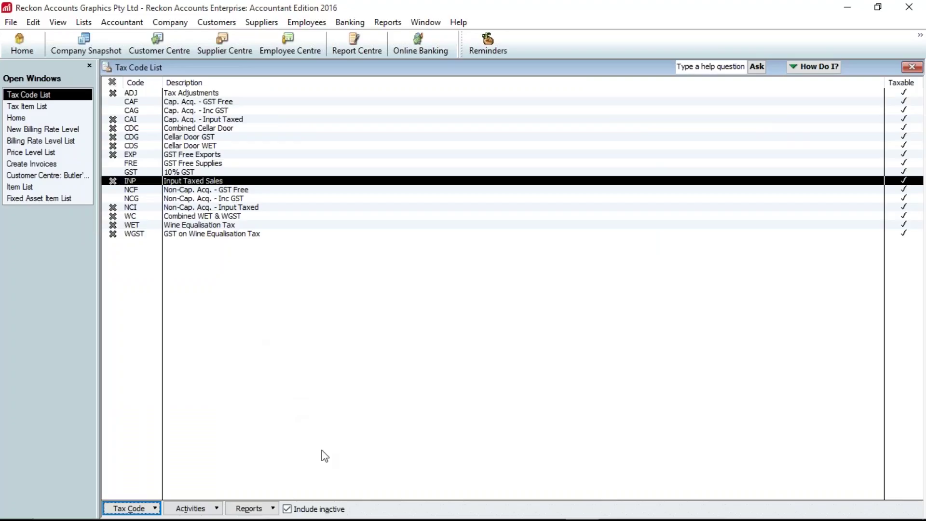
left_click(314, 511)
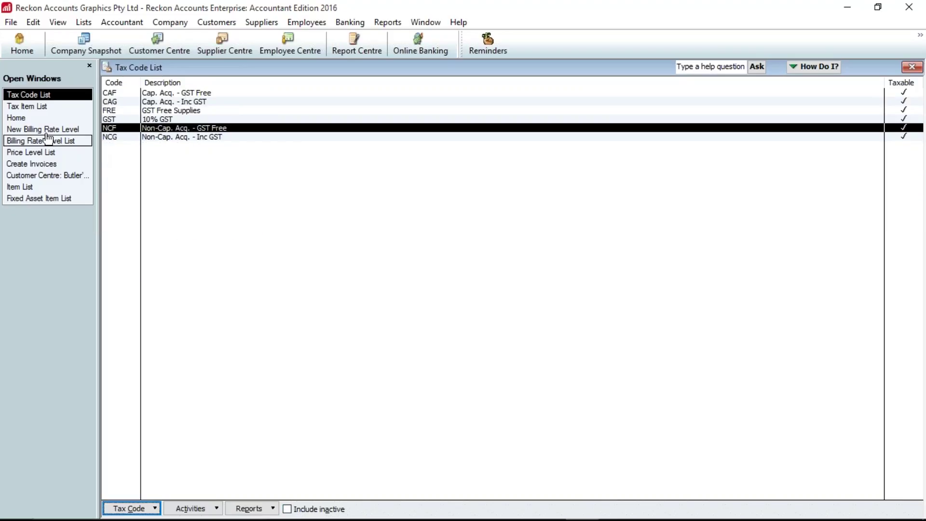
left_click(19, 118)
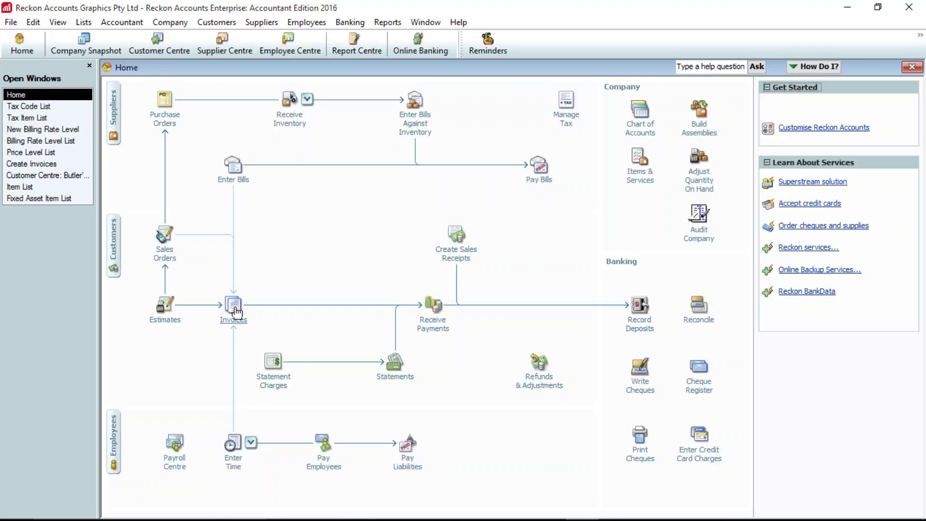
- Add a second line of 2 BAS Advice with GST, making the Butler's invoice total 459.80
left_click(235, 311)
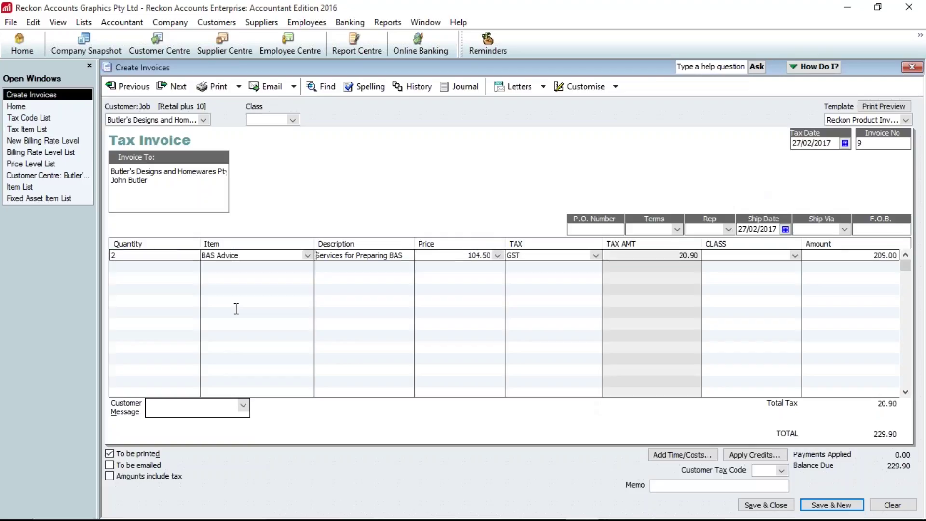
type("2")
key("Tab")
type("bs")
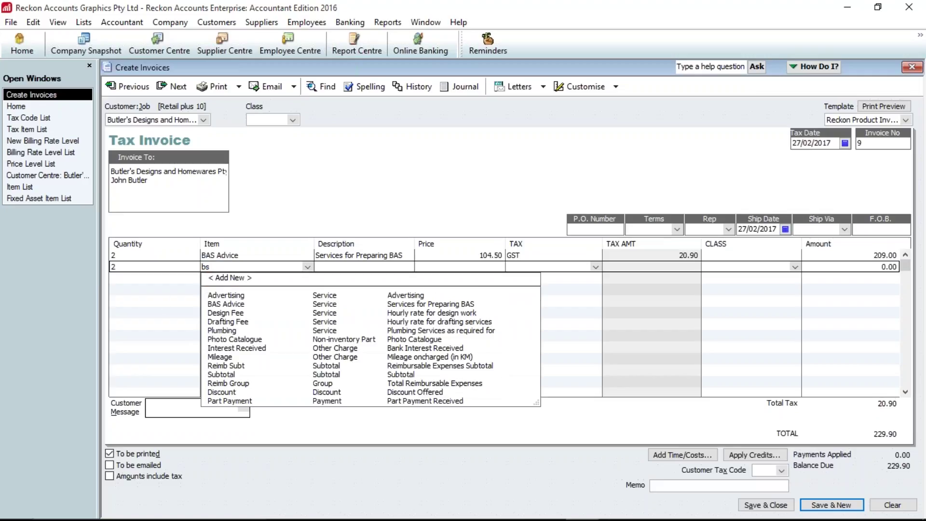
key("Down")
key("Tab")
key("Tab")
left_click(595, 267)
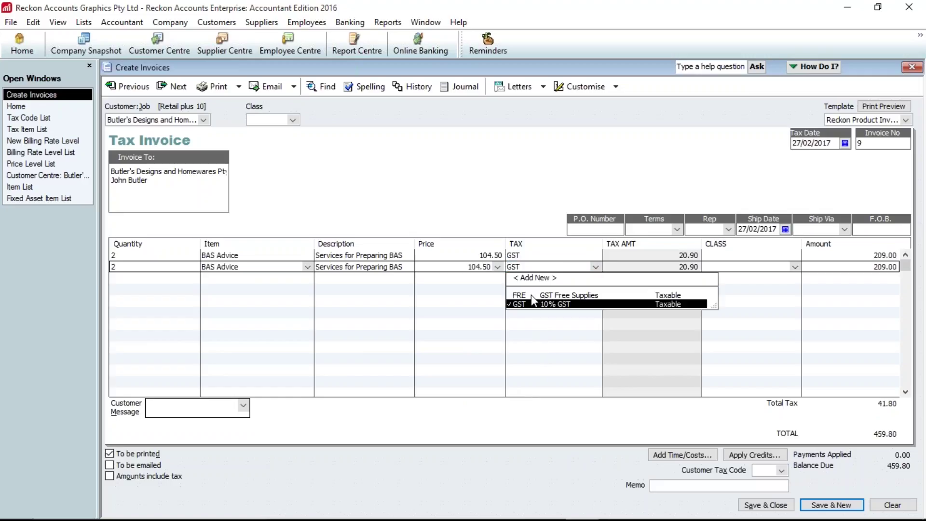
left_click(537, 320)
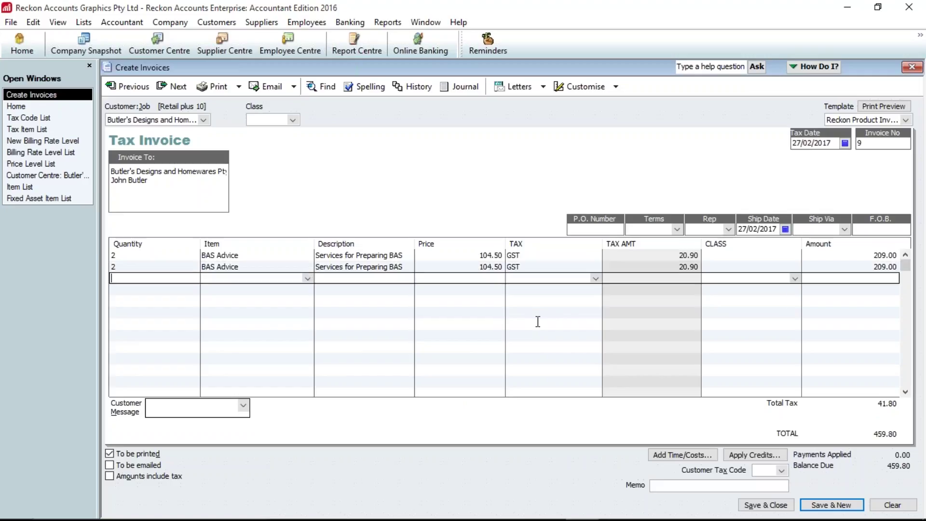
left_click(48, 107)
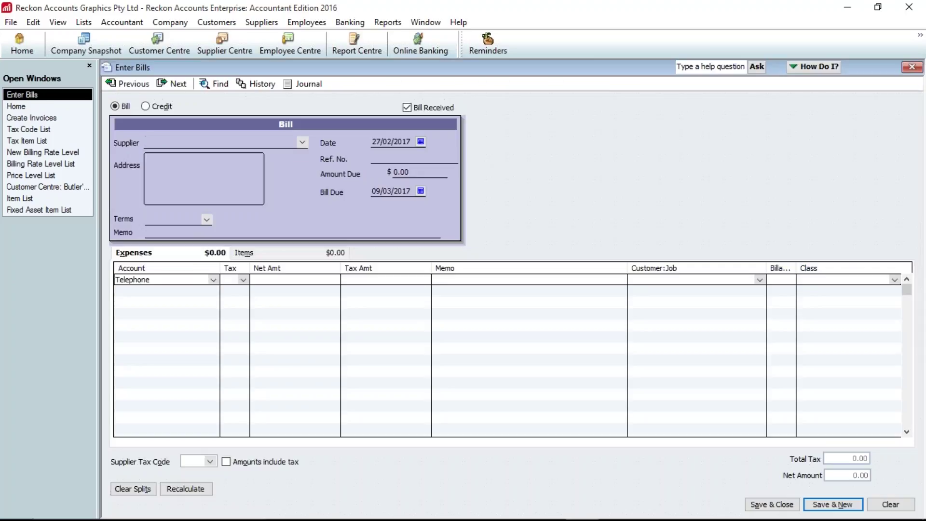
- Complete the Telephone bill line's tax code, then open the Payroll Item List
key("Tab")
left_click(243, 280)
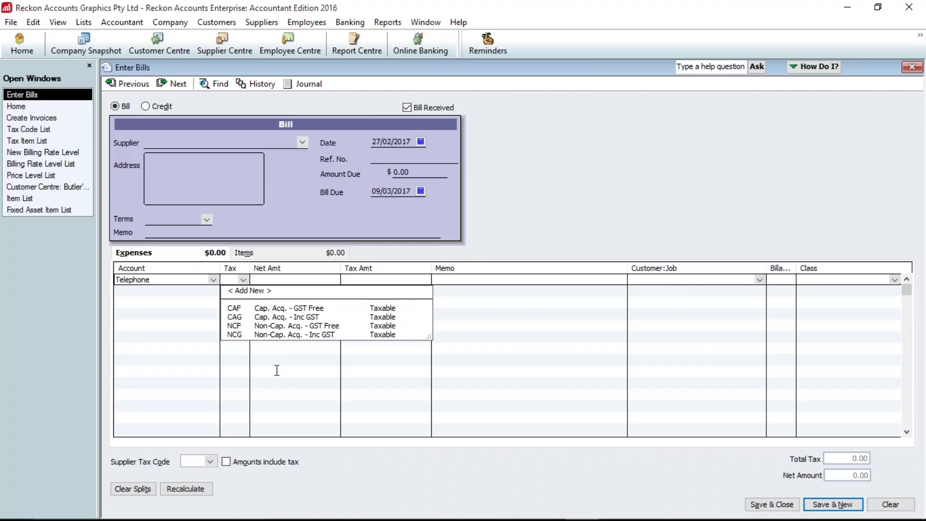
left_click(179, 325)
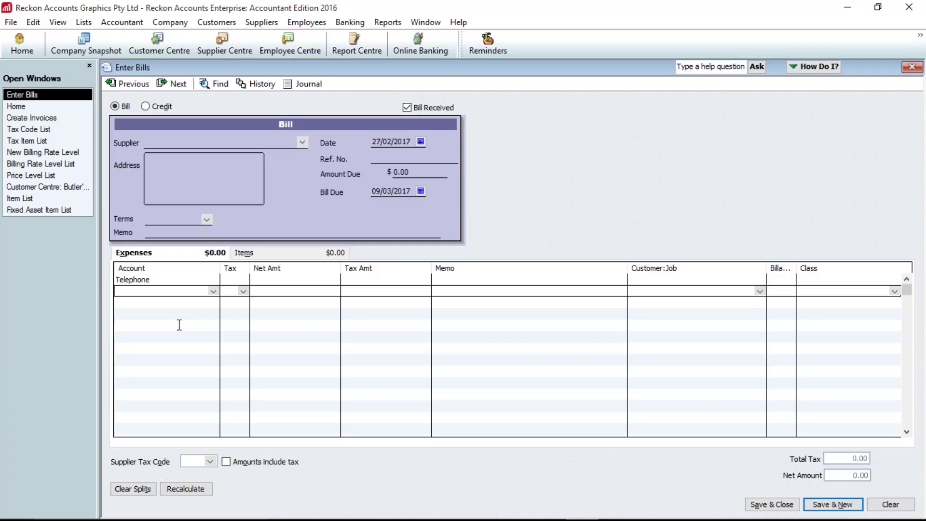
left_click(84, 23)
left_click(126, 140)
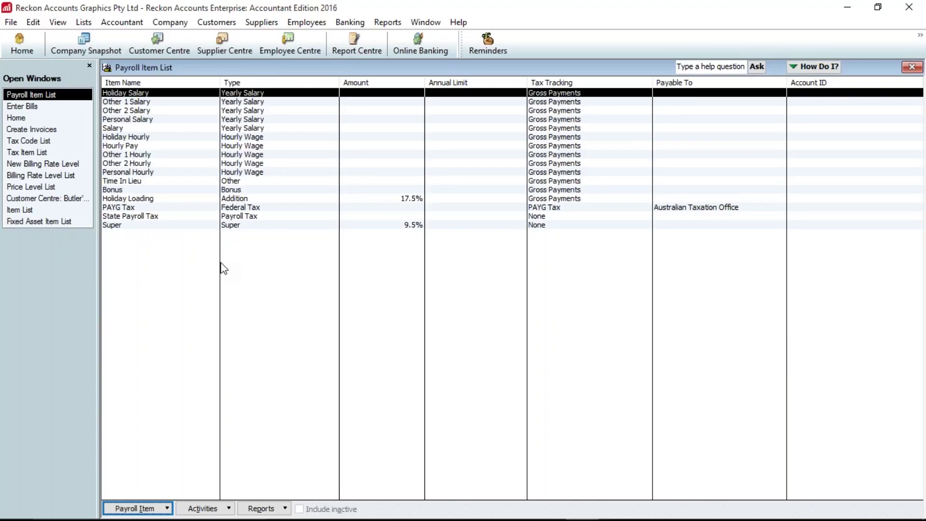
- Browse the Chart of Accounts, selecting Payroll Liabilities and Salaries & Wages, then return to the Payroll Item List
key("ctrl+a")
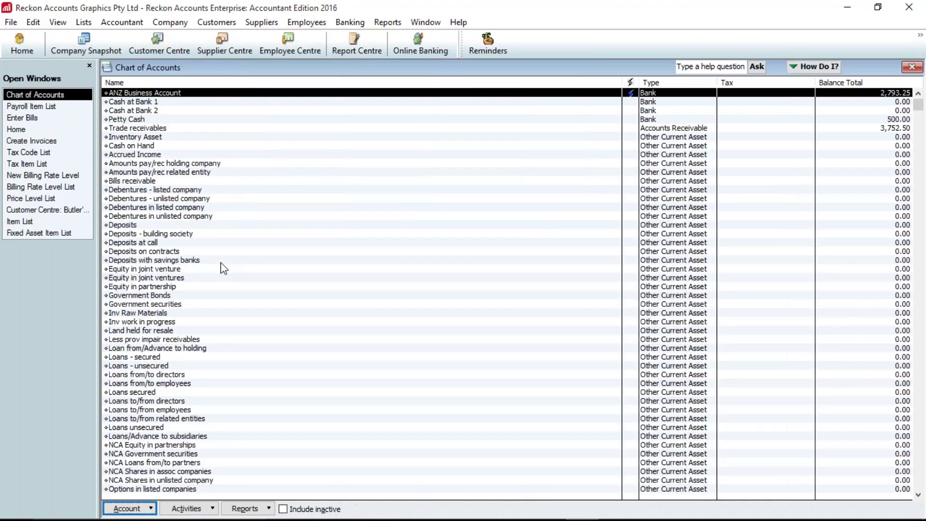
scroll(234, 389, "down", 11)
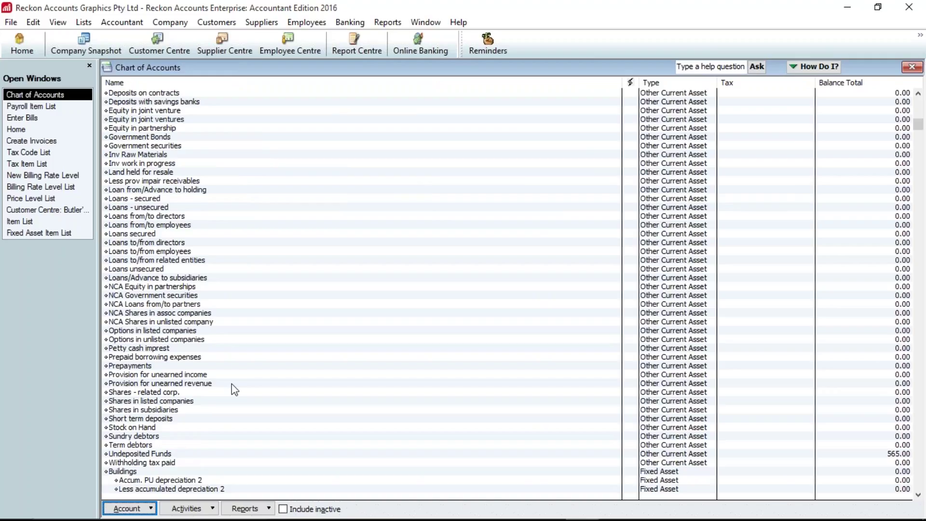
scroll(234, 454, "down", 11)
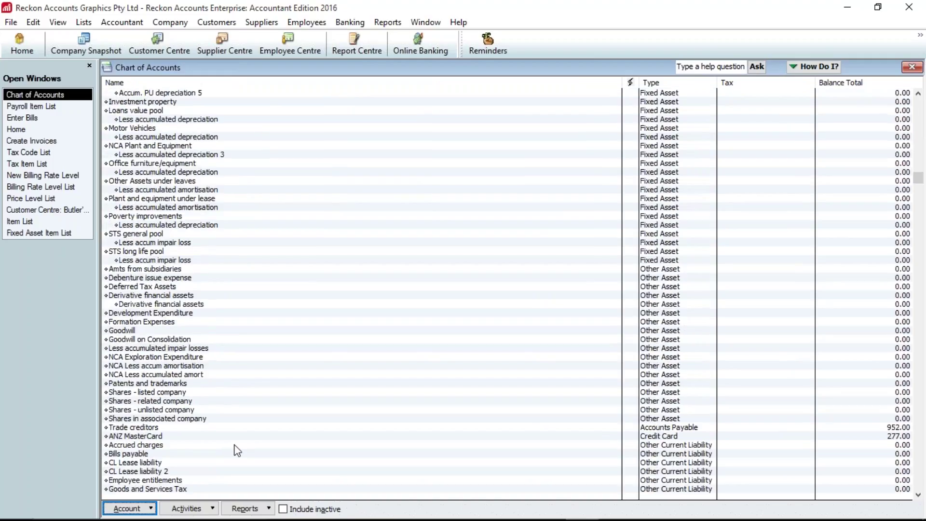
scroll(238, 451, "down", 3)
left_click(153, 463)
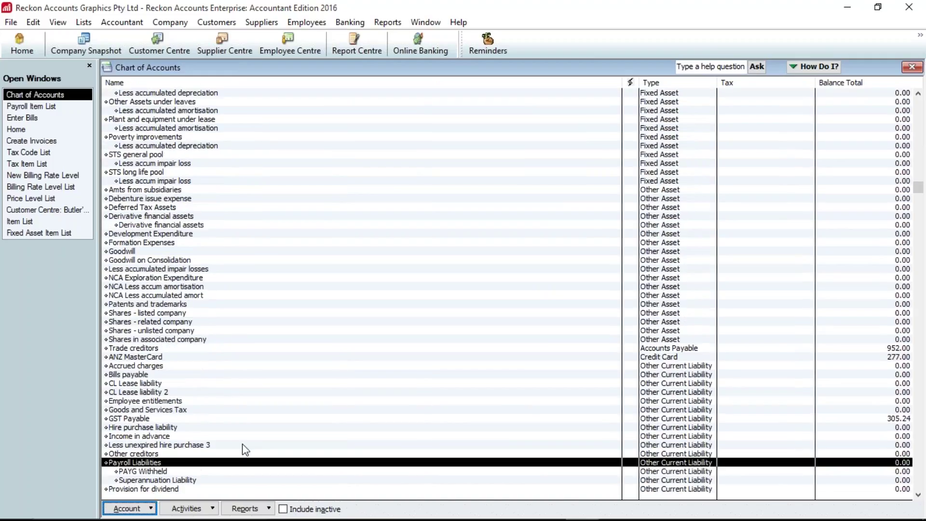
scroll(246, 449, "down", 1)
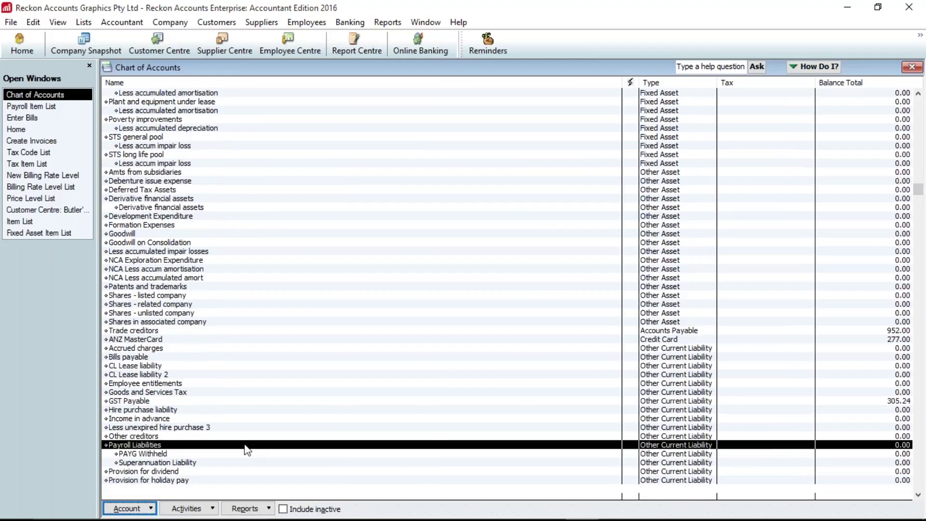
scroll(249, 450, "down", 5)
scroll(251, 451, "down", 20)
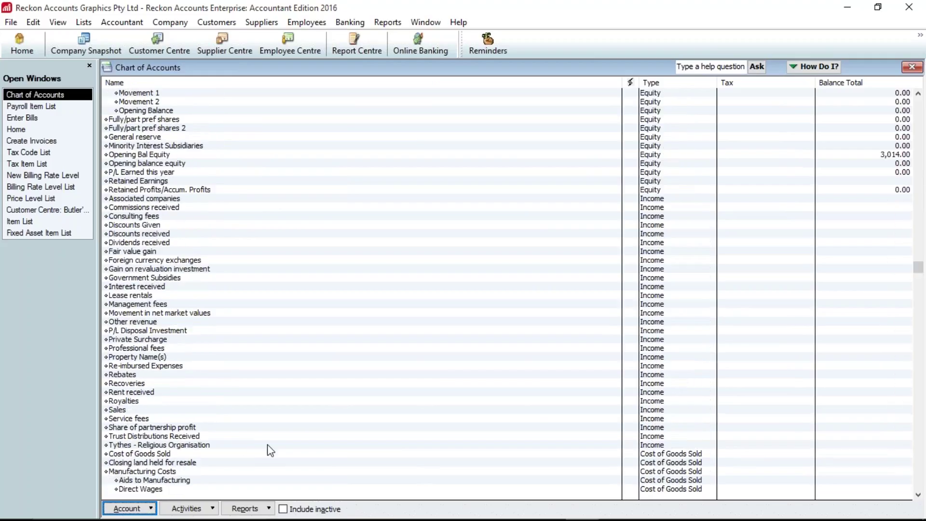
scroll(270, 450, "down", 20)
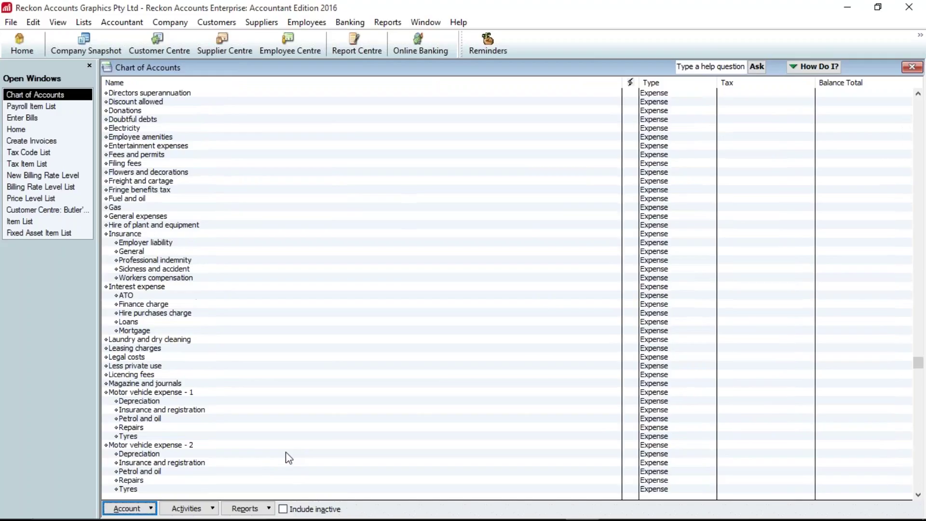
scroll(289, 457, "down", 20)
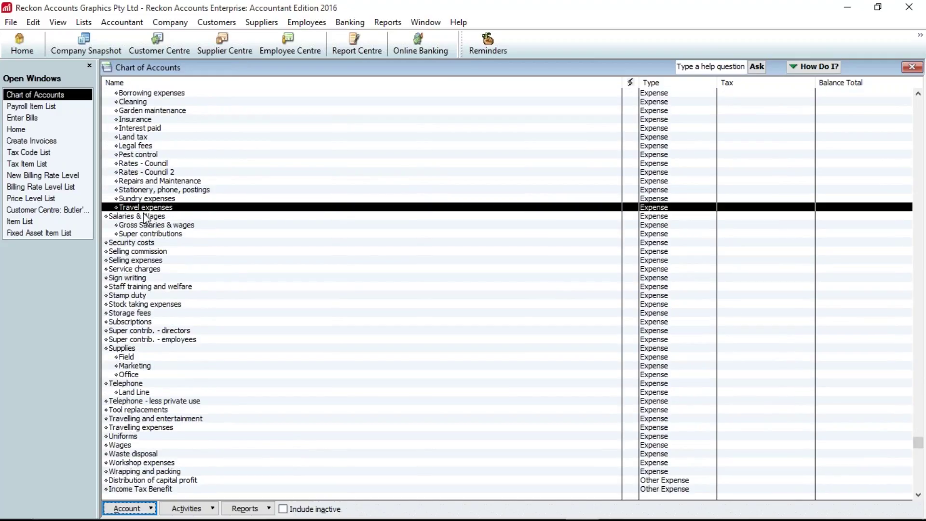
left_click(146, 216)
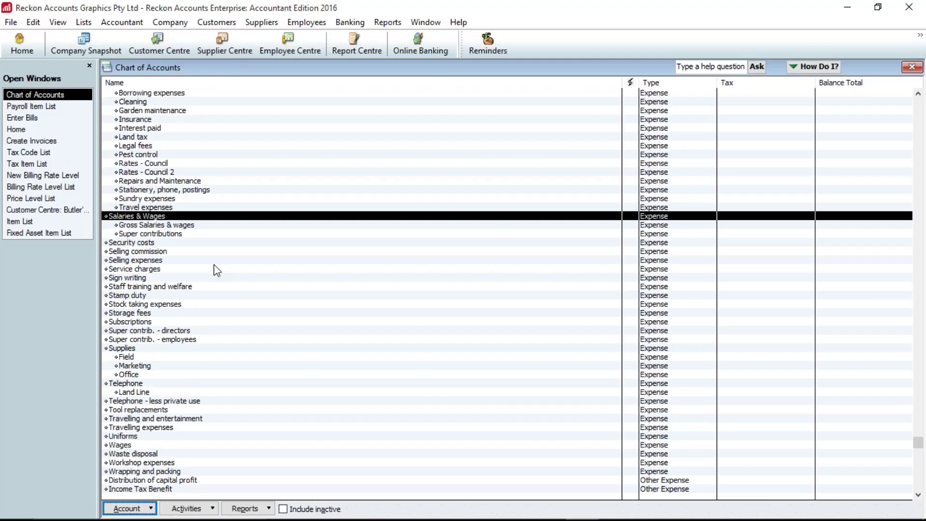
left_click(43, 107)
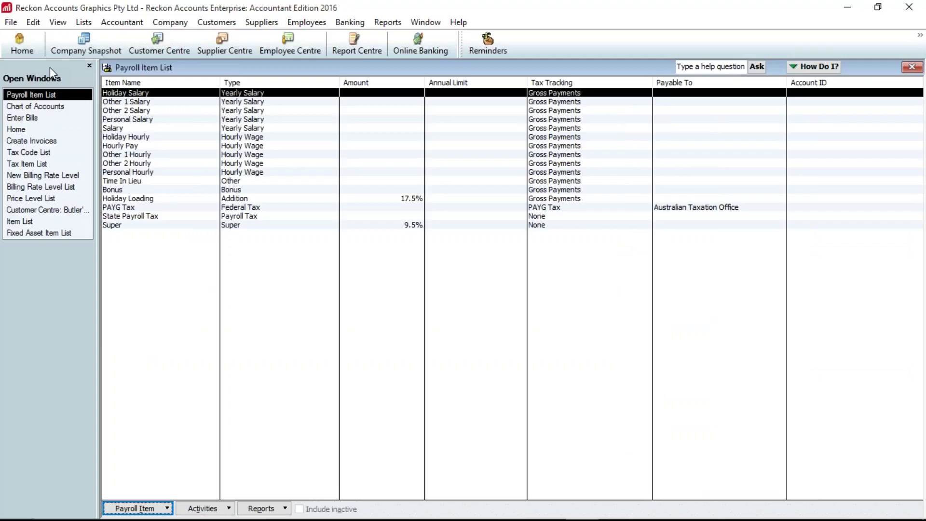
- Hide the Open Windows panel and restore it via View > Open Window List
left_click(89, 66)
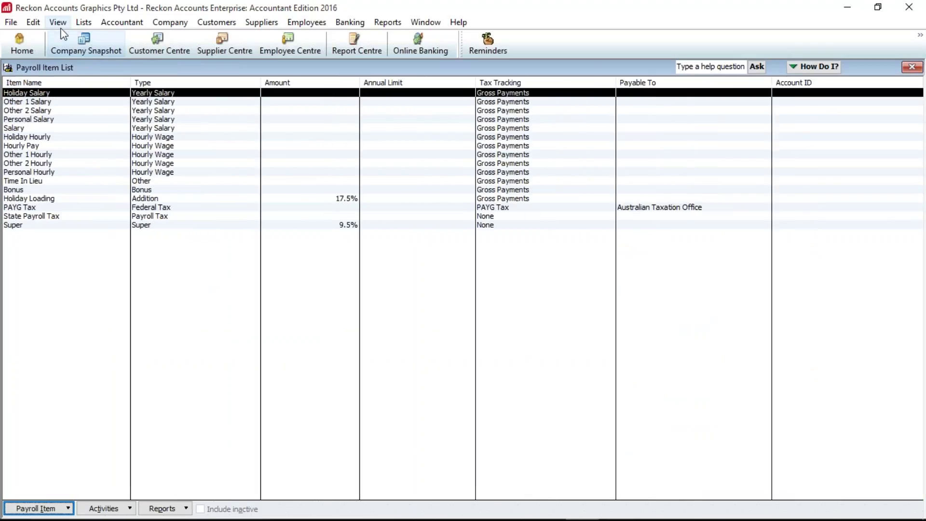
left_click(61, 27)
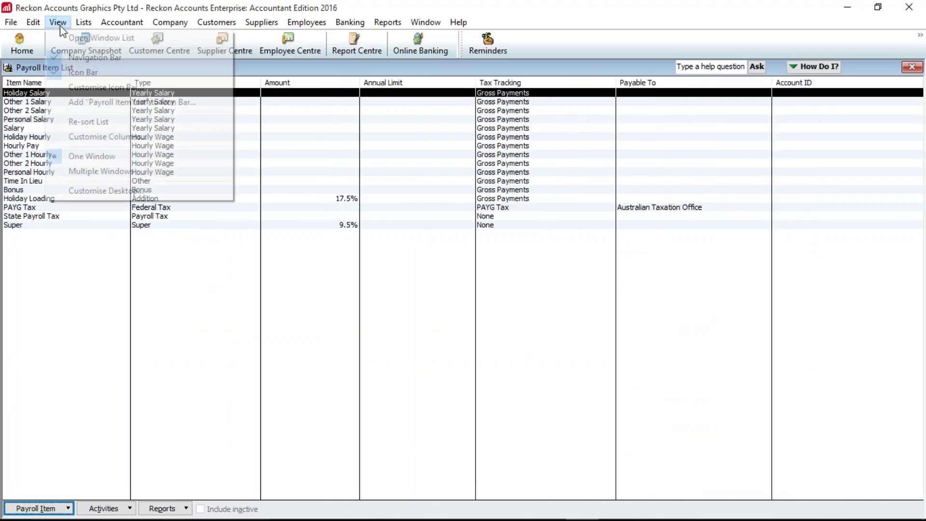
left_click(82, 39)
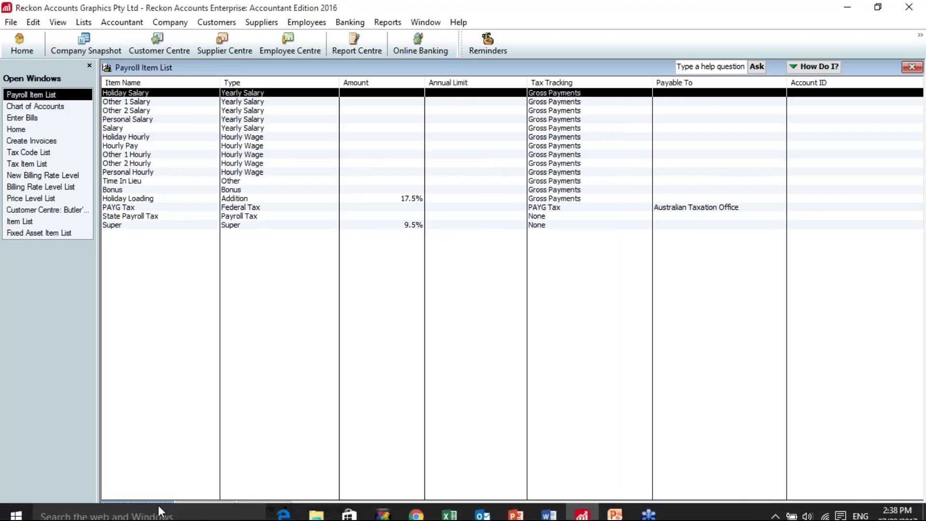
left_click(165, 508)
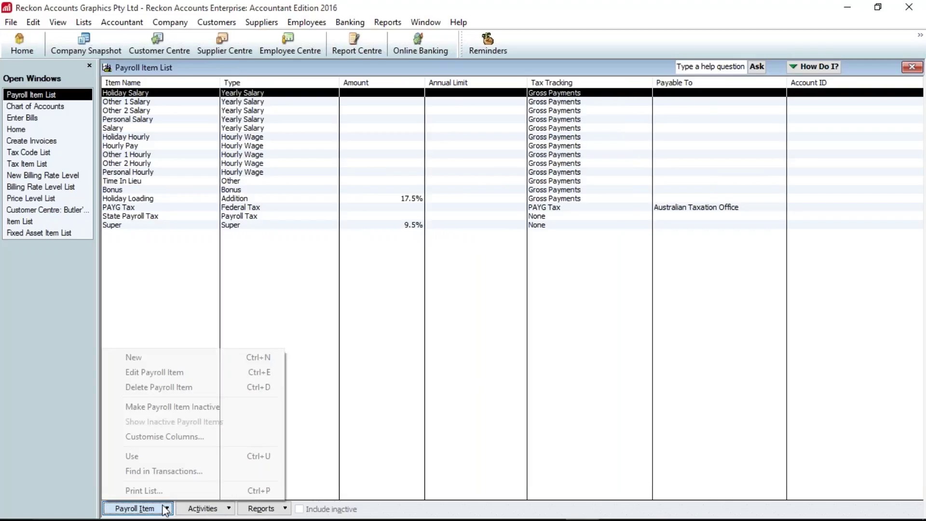
- Add Expense Account and Liability Account columns to the Payroll Item List
left_click(173, 446)
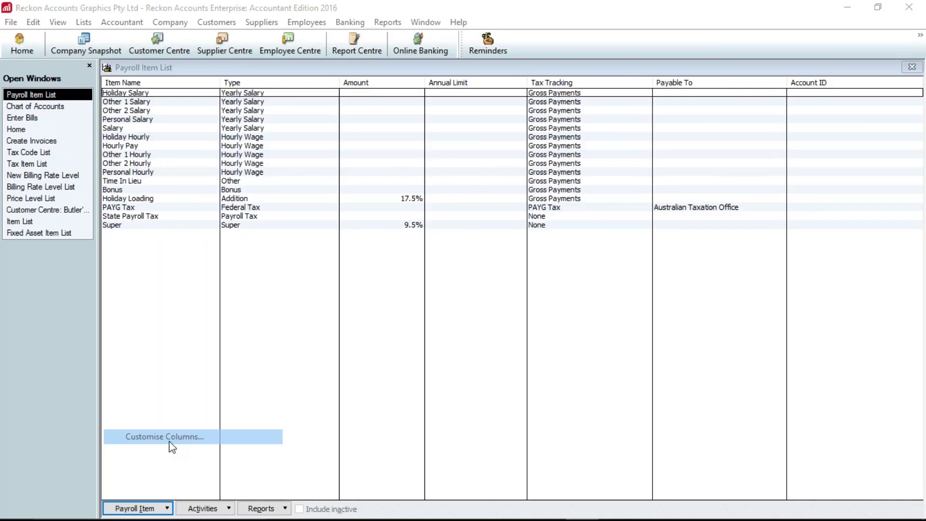
left_click(170, 183)
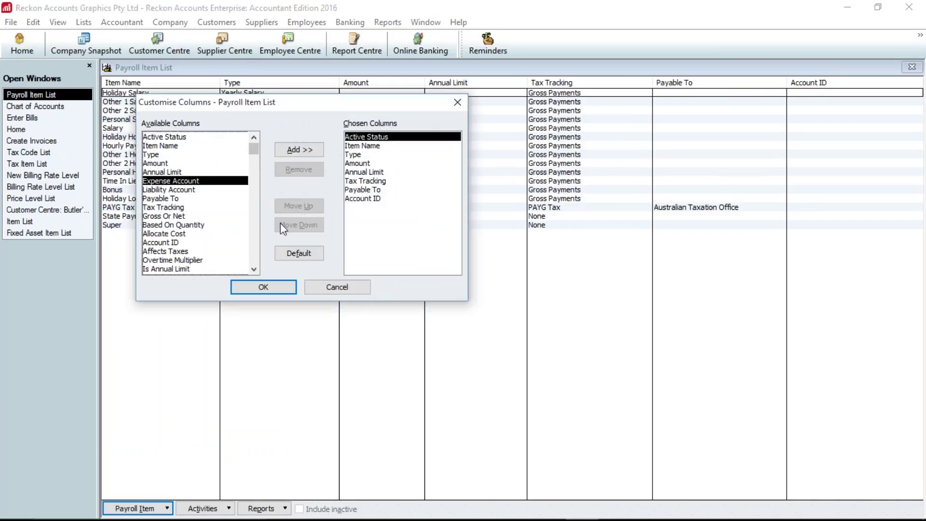
left_click(295, 150)
left_click(185, 190)
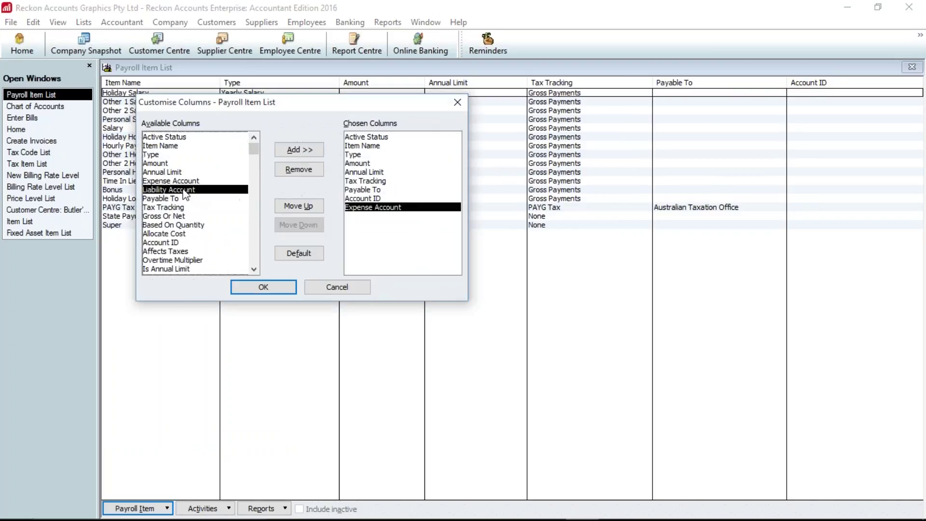
left_click(299, 153)
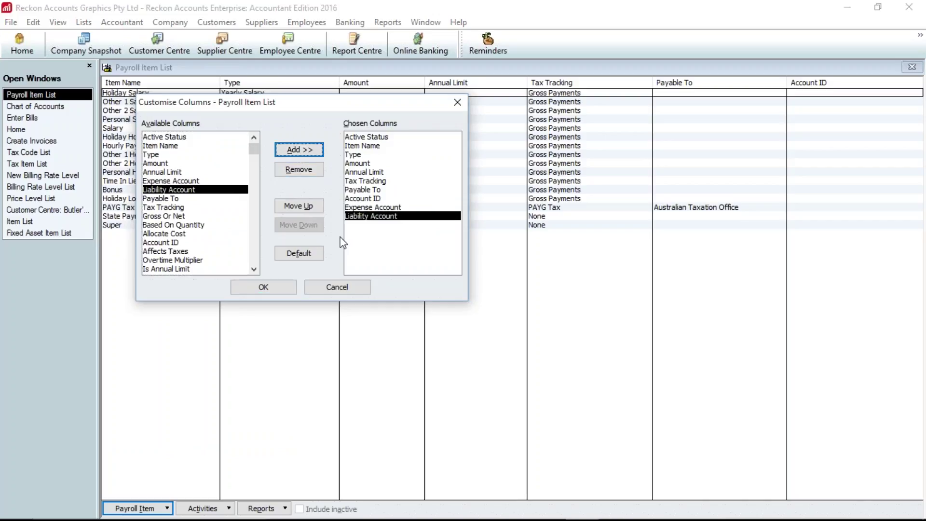
left_click(278, 286)
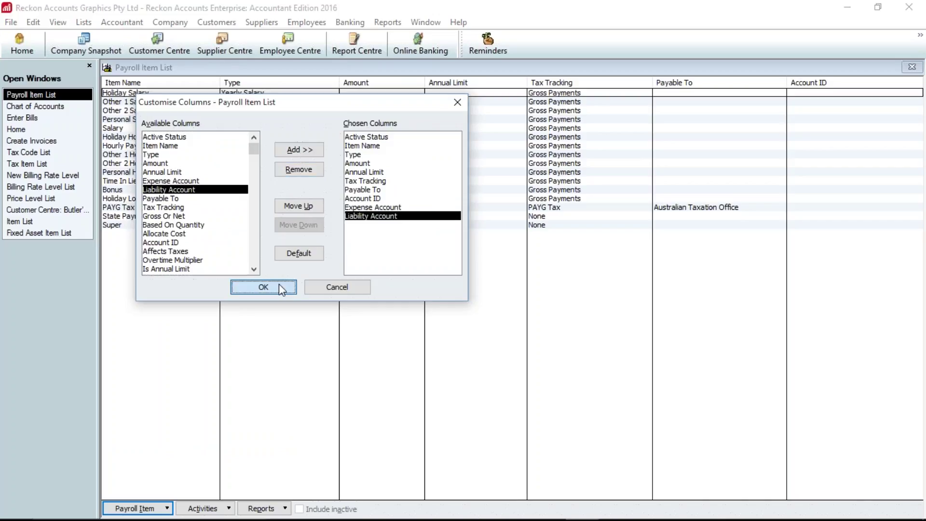
left_click_drag(788, 81, 767, 80)
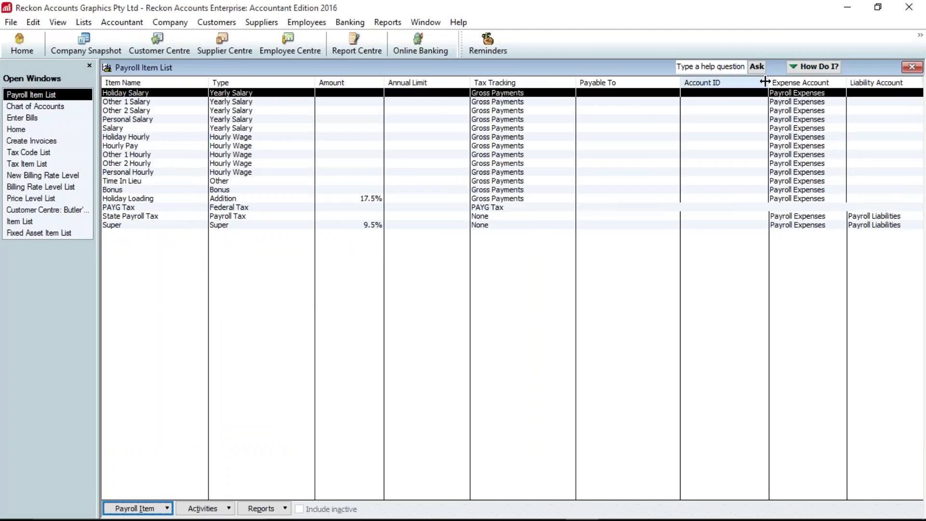
- Remove the Account ID column and move Expense and Liability Account up below Annual Limit
left_click(137, 509)
left_click(166, 434)
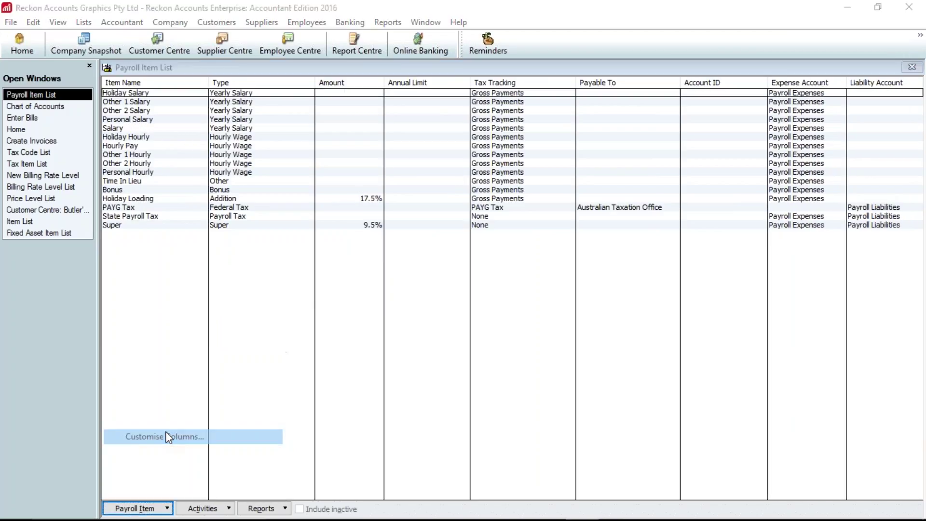
left_click(362, 198)
left_click(299, 170)
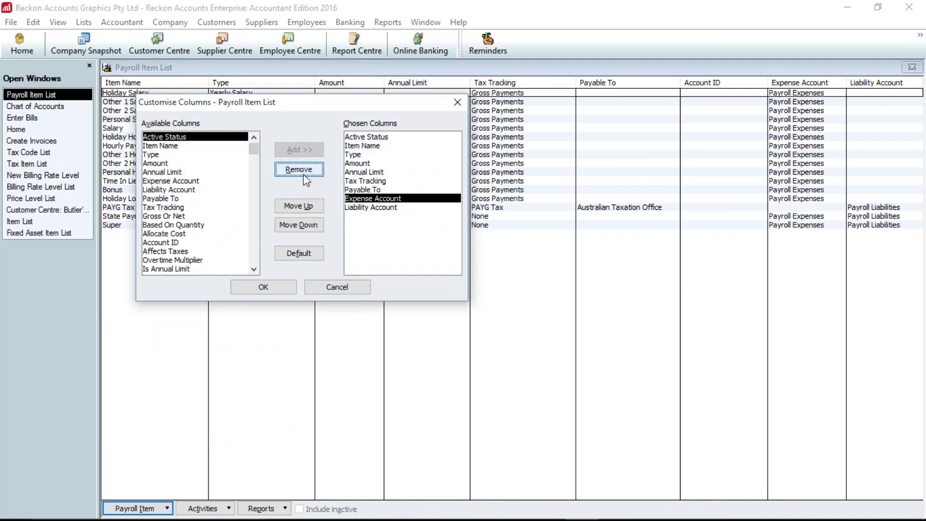
left_click(299, 206)
left_click(299, 206)
left_click(362, 208)
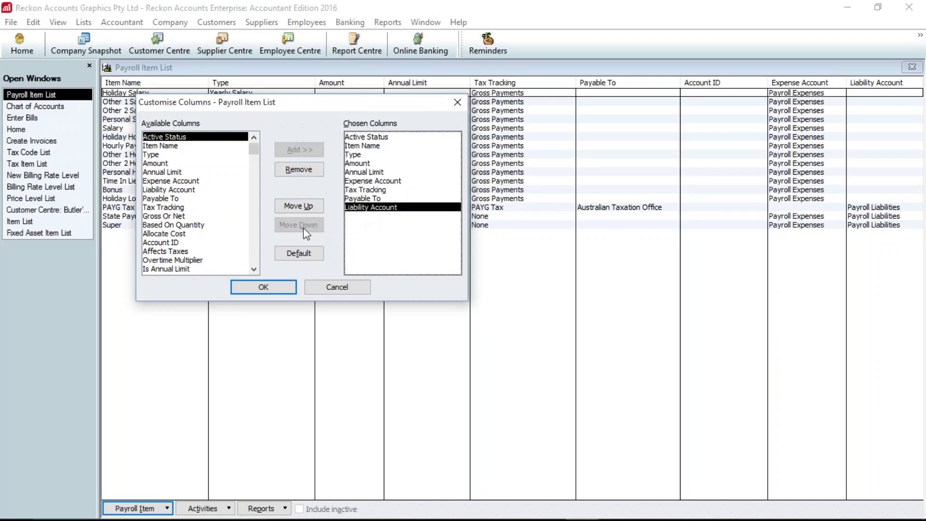
left_click(299, 206)
left_click(299, 206)
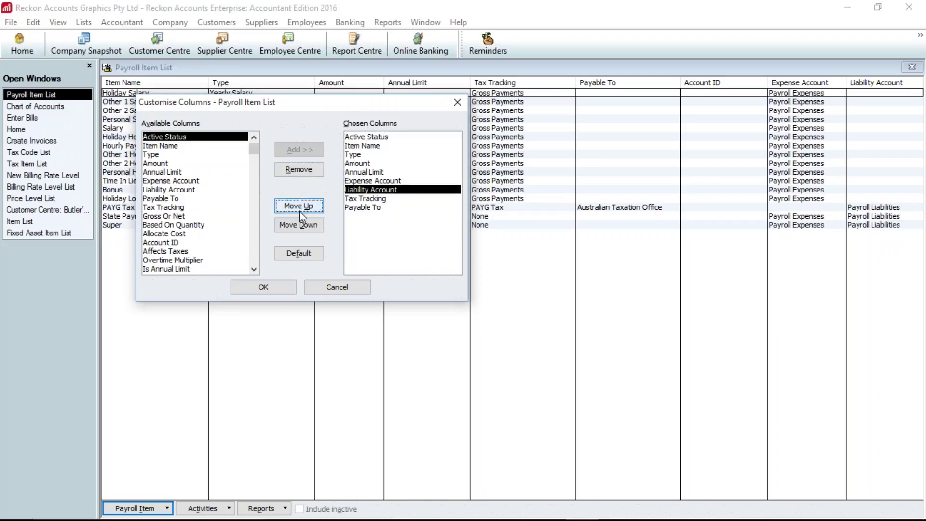
left_click(269, 291)
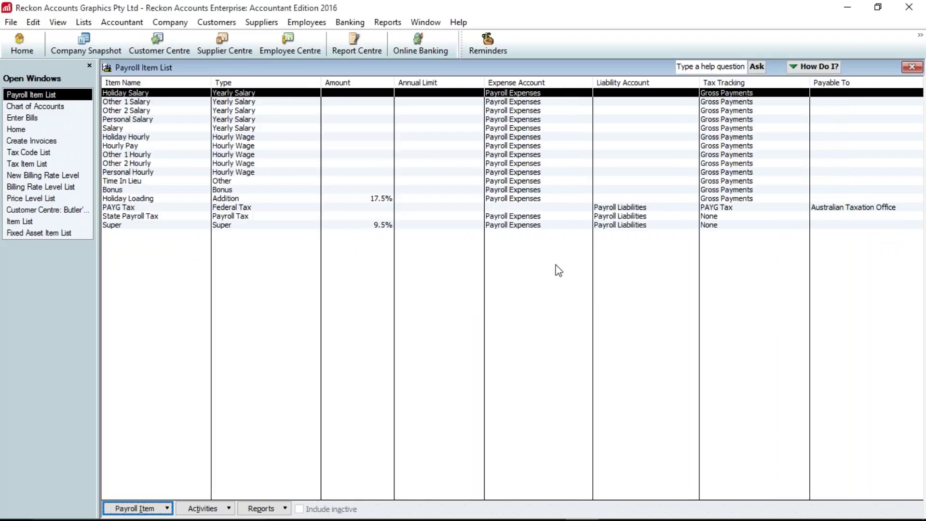
- Set the PAYG Tax payroll item's liability account to PAYG Withheld
left_click(530, 201)
left_click(531, 207)
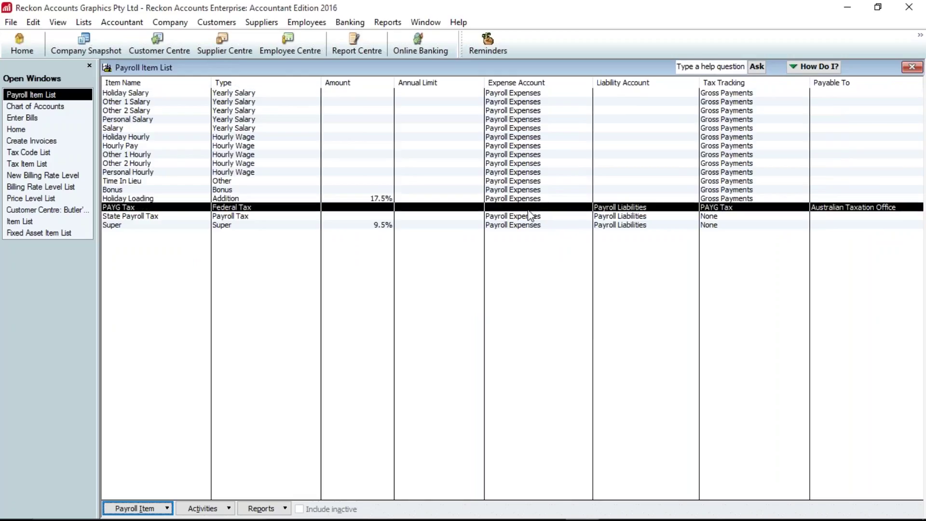
right_click(627, 205)
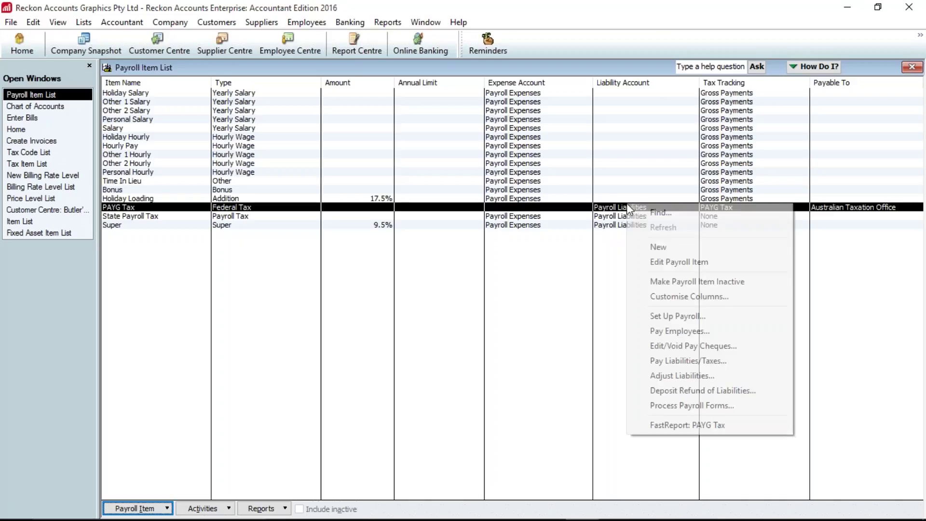
left_click(659, 266)
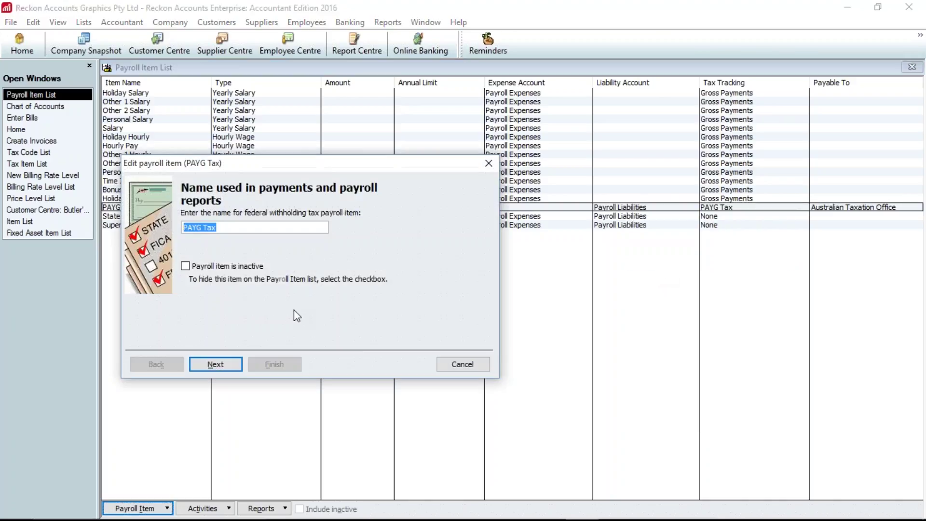
left_click(216, 364)
left_click(337, 273)
left_click(303, 347)
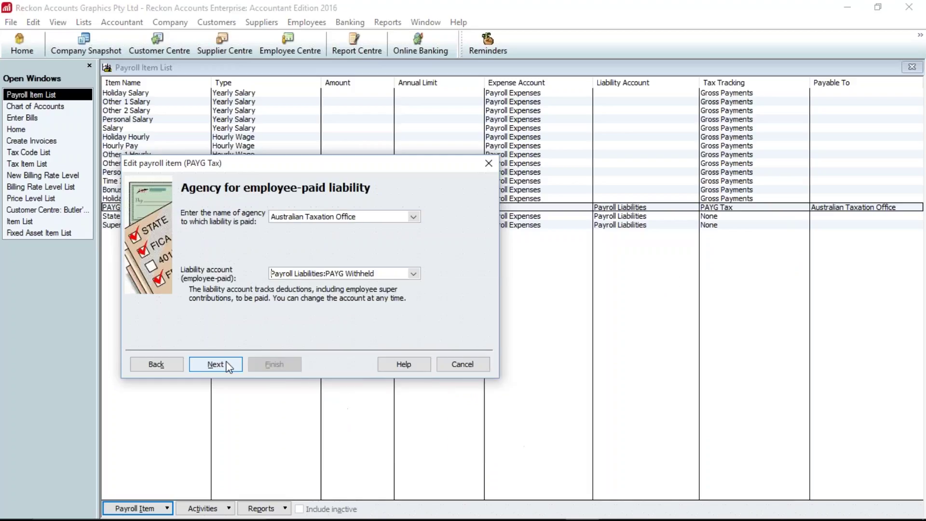
left_click(226, 365)
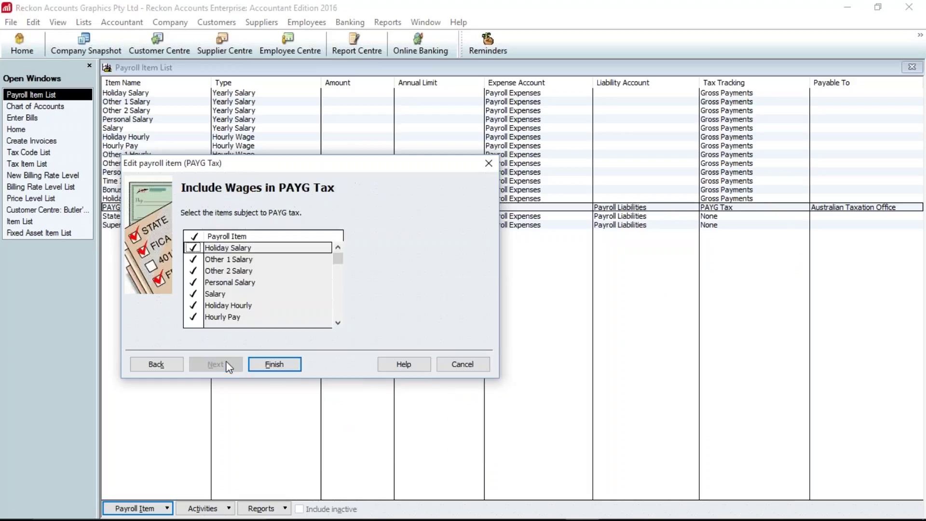
left_click(282, 365)
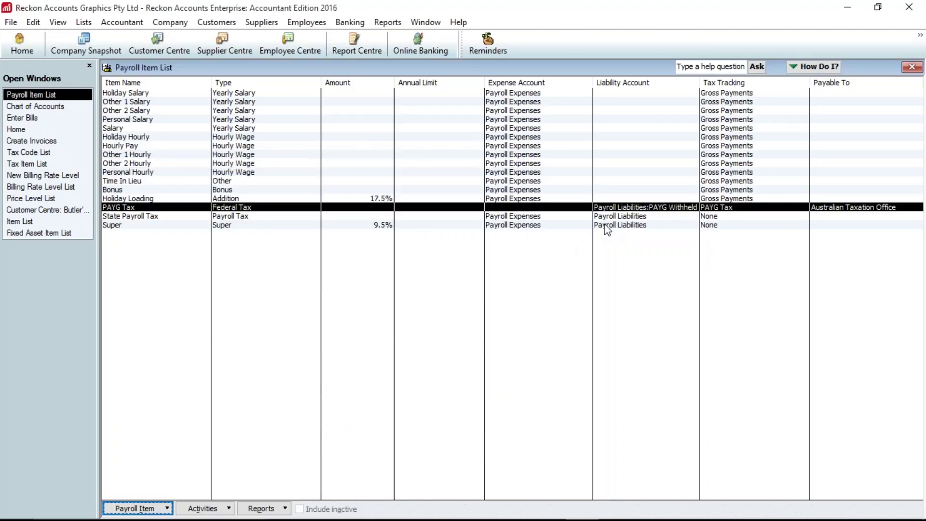
- Give the Super item Superannuation Liability as liability and Super contributions as expense account
left_click(607, 225)
right_click(606, 228)
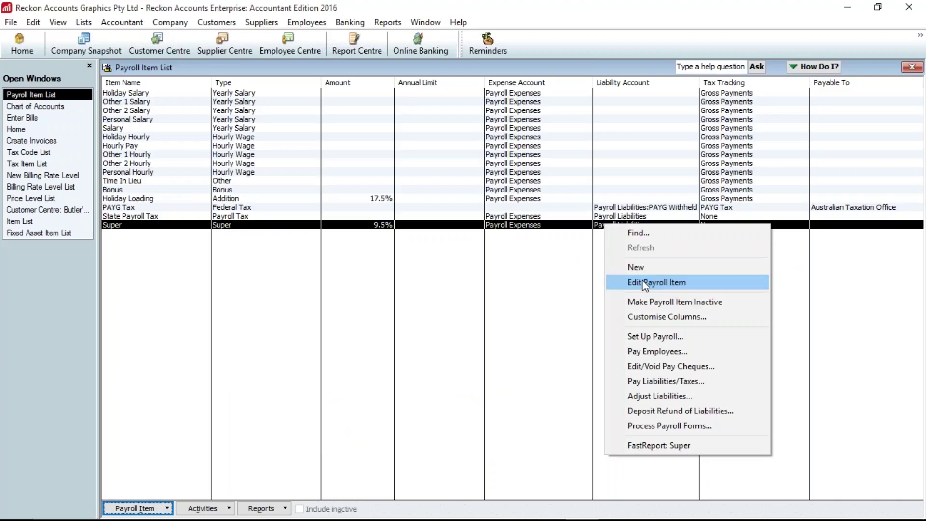
left_click(645, 284)
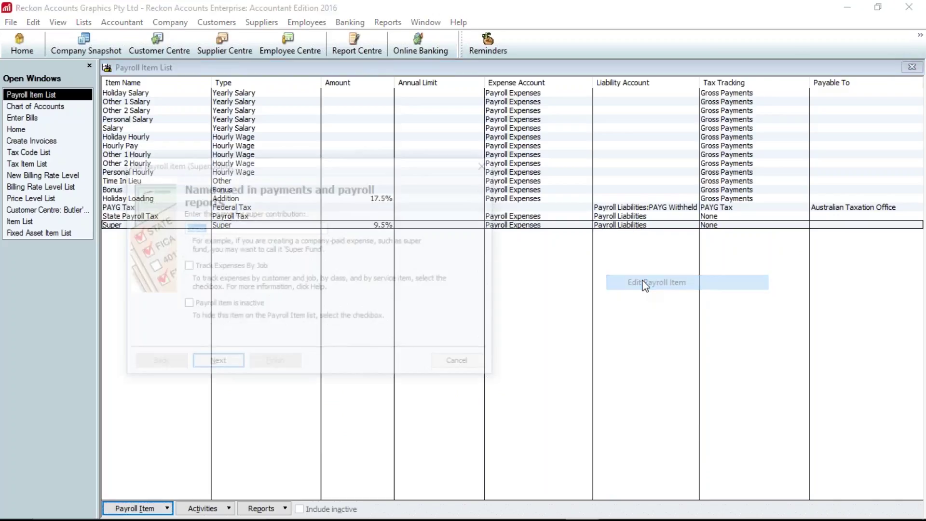
left_click(215, 363)
left_click(216, 363)
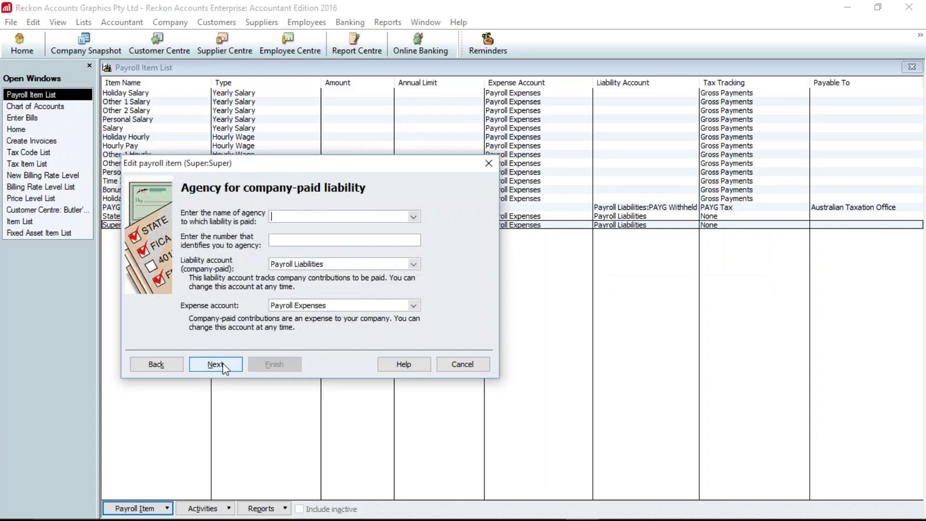
left_click(413, 264)
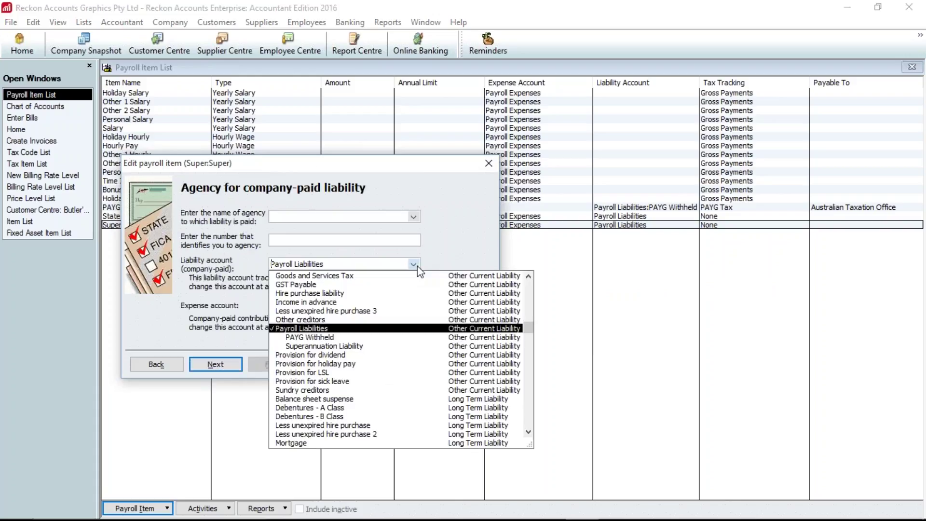
left_click(309, 341)
left_click(413, 304)
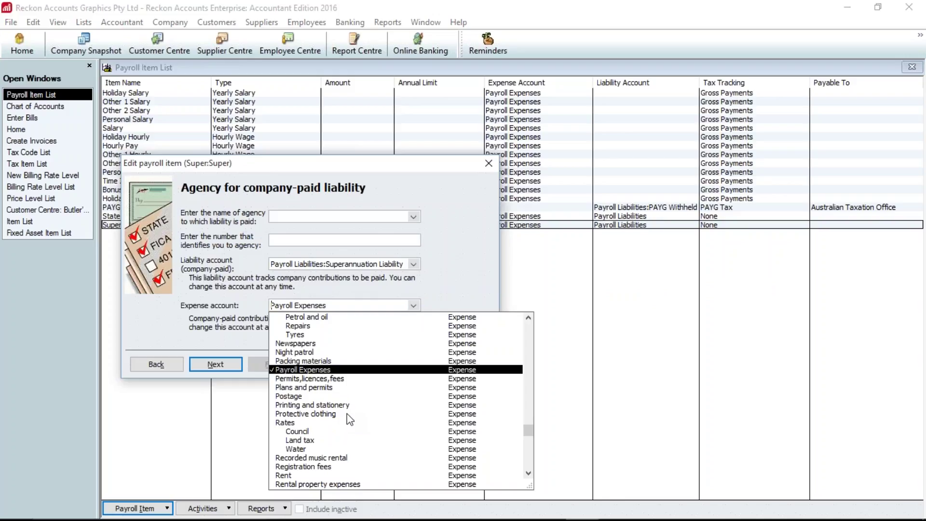
scroll(350, 419, "down", 9)
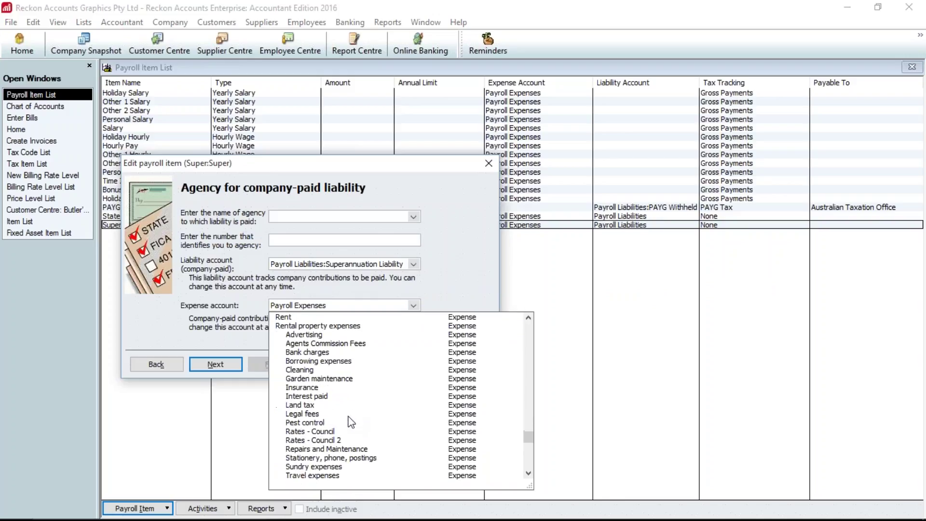
left_click(333, 424)
- Keep the Super item's remaining tax, calculation and threshold settings and finish editing
left_click(221, 364)
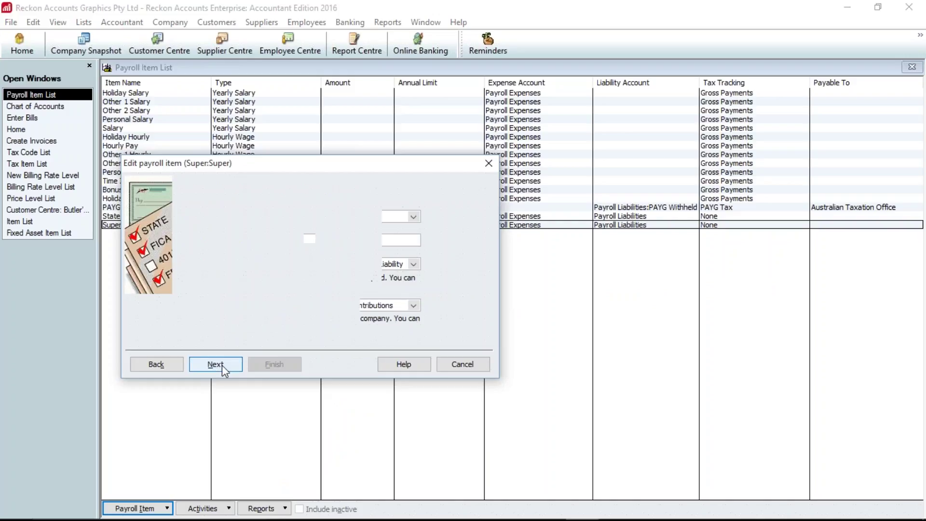
left_click(216, 364)
left_click(216, 364)
left_click(215, 364)
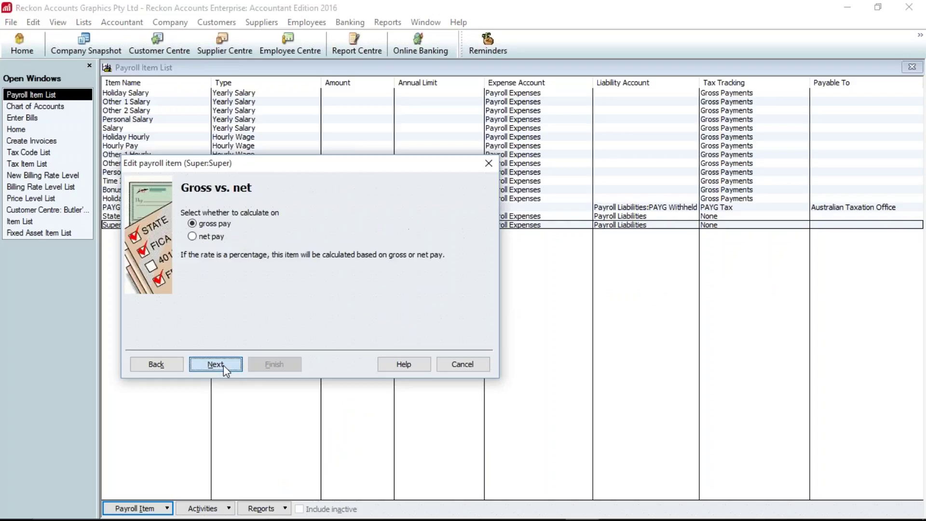
left_click(216, 364)
left_click(223, 365)
left_click(224, 366)
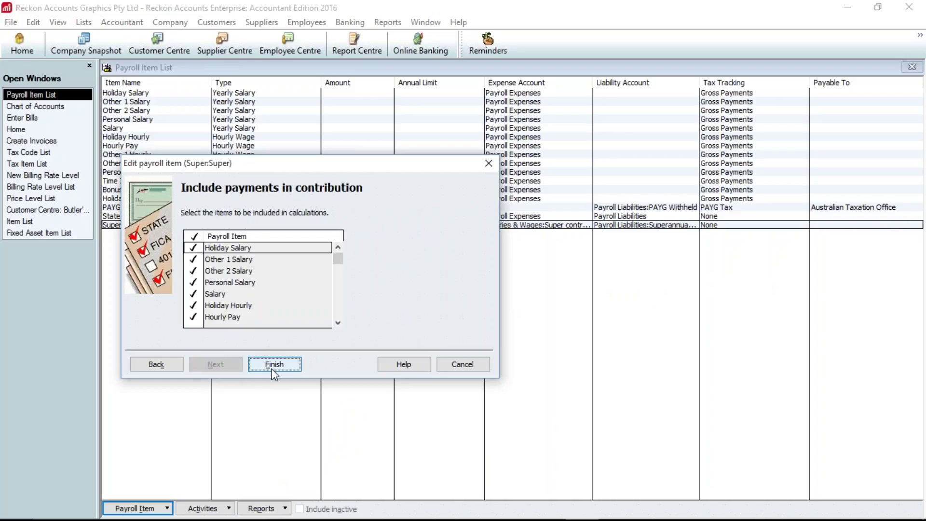
left_click(273, 366)
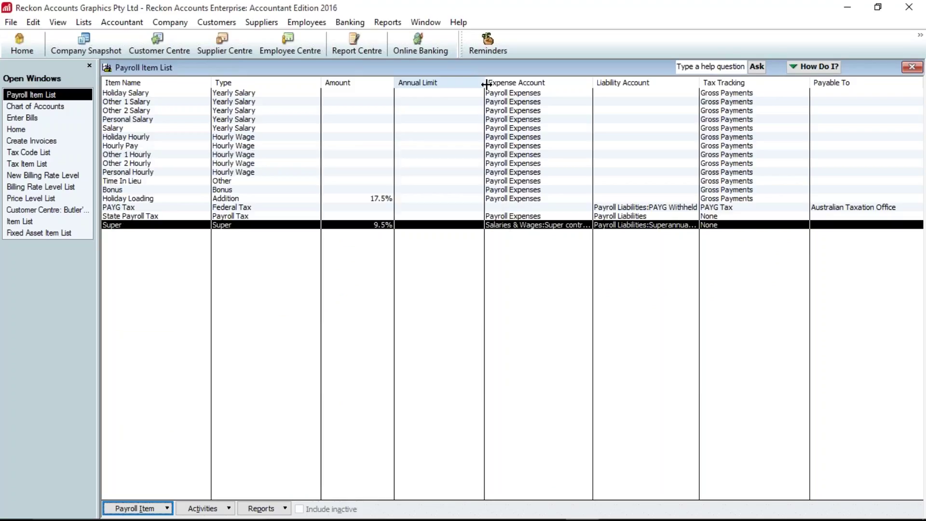
- Narrow the Annual Limit column, then check the Payroll Liabilities sub-accounts in the Chart of Accounts
left_click_drag(486, 84, 457, 84)
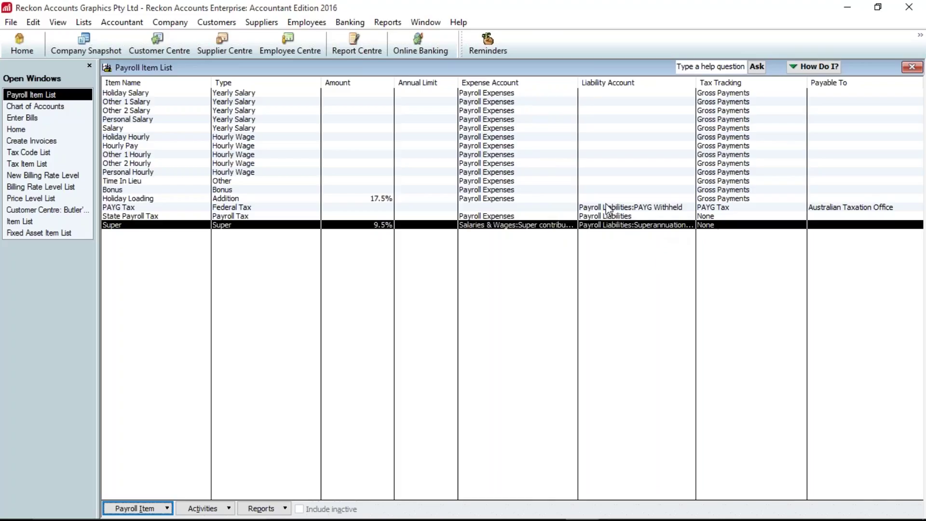
left_click(56, 109)
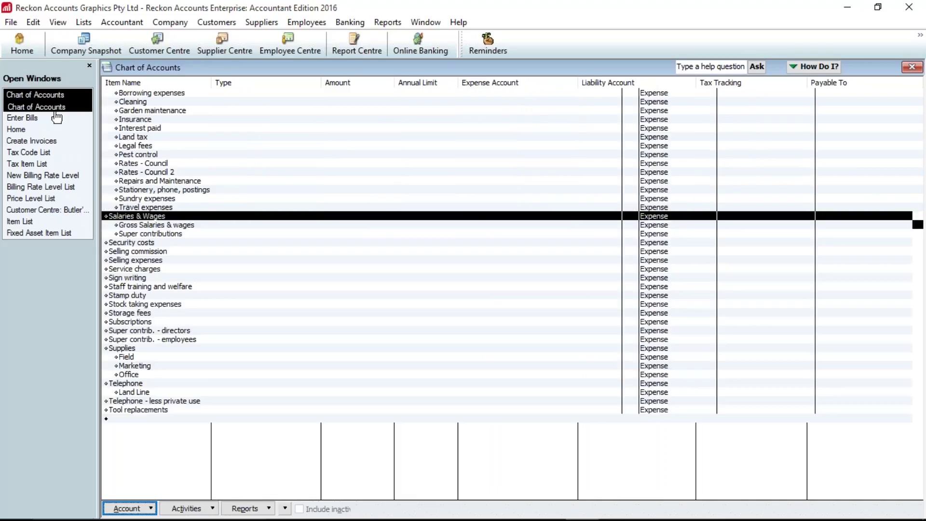
scroll(270, 291, "up", 15)
scroll(274, 293, "up", 20)
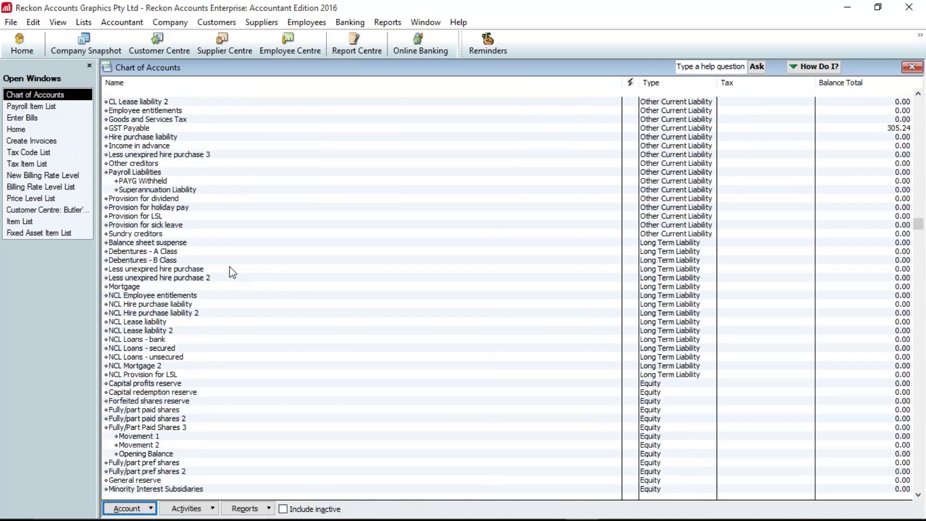
scroll(233, 273, "up", 12)
scroll(232, 273, "down", 6)
left_click(161, 348)
left_click(159, 339)
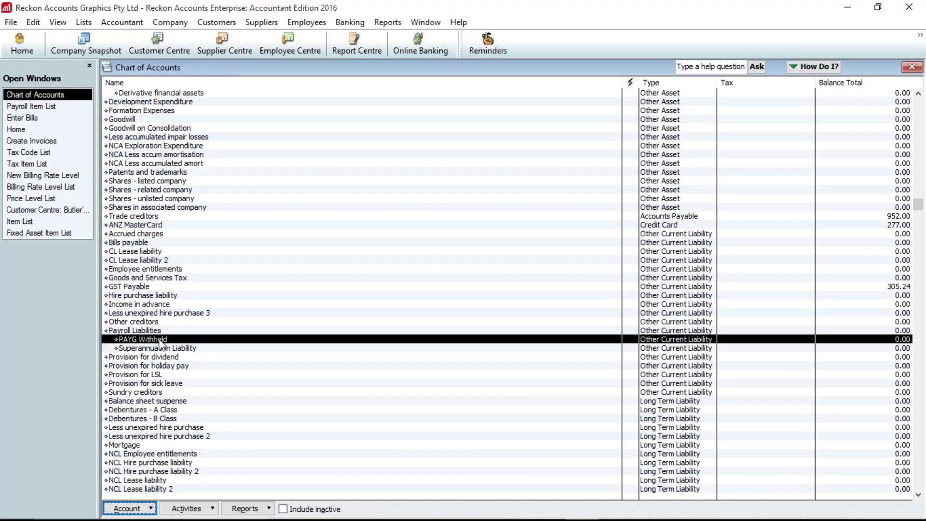
left_click(137, 331)
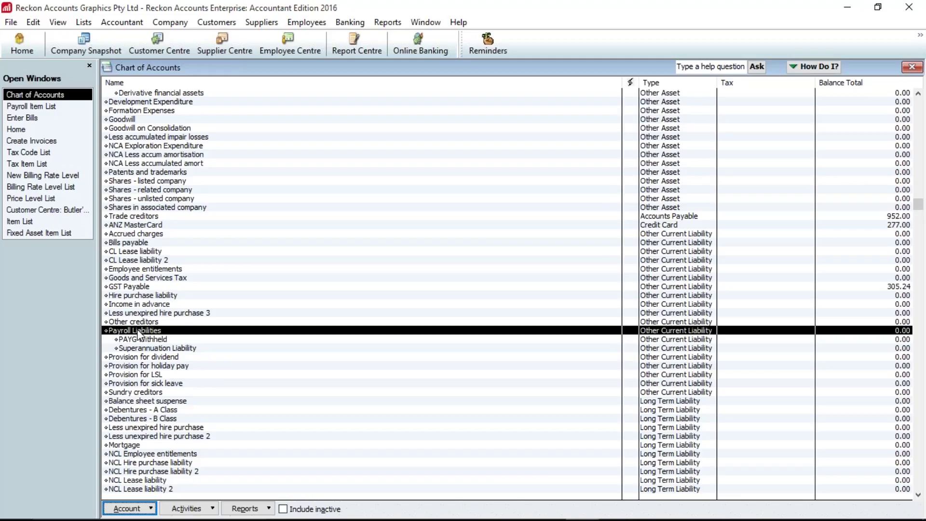
left_click(45, 107)
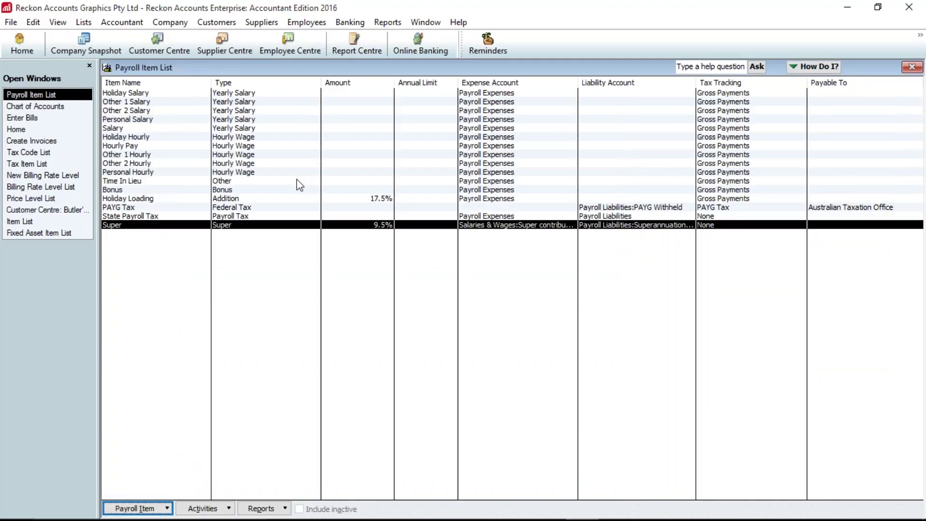
- Set the Other 1 Hourly item's expense account to Salaries & Wages:Gross Salaries & wages
right_click(310, 157)
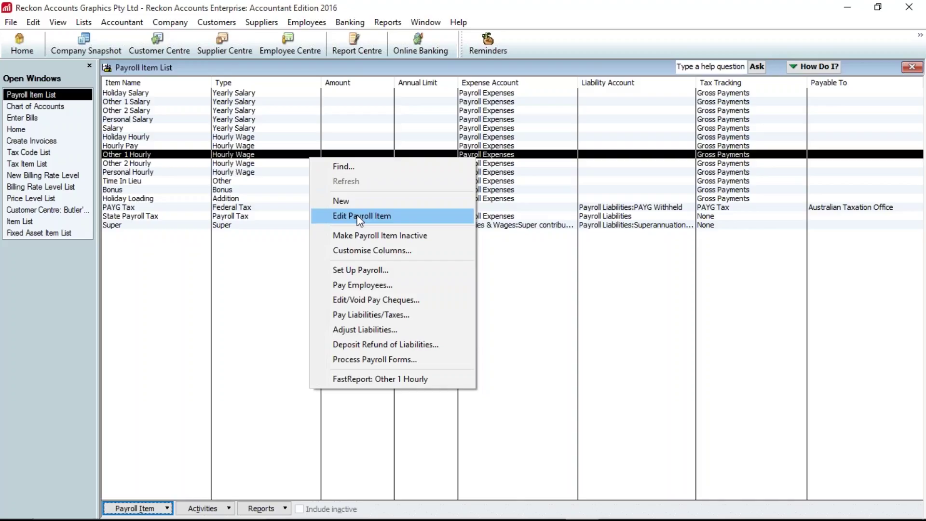
left_click(359, 217)
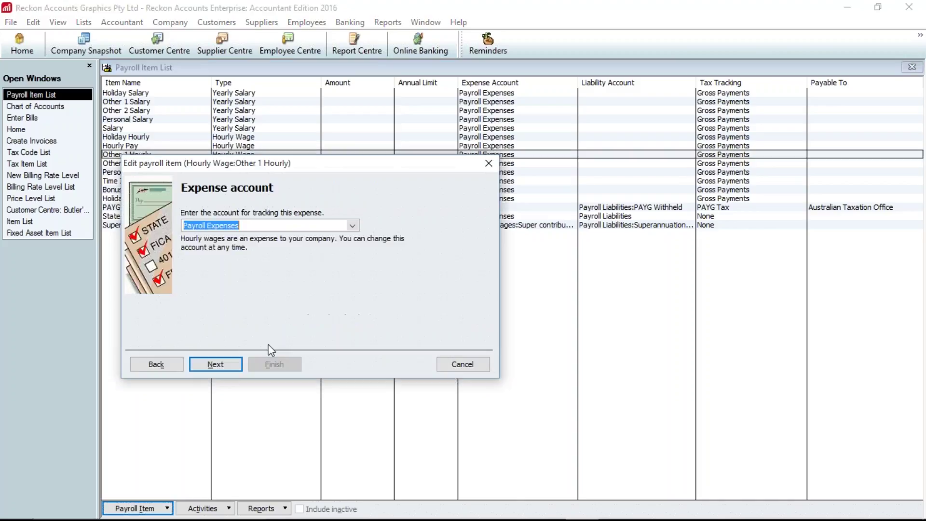
left_click(352, 225)
scroll(247, 327, "down", 10)
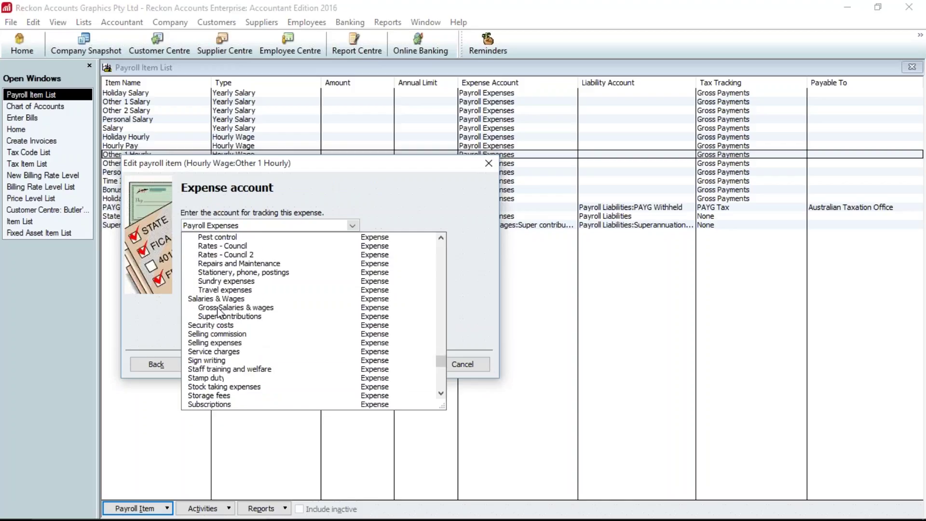
left_click(236, 307)
left_click(214, 369)
left_click(216, 369)
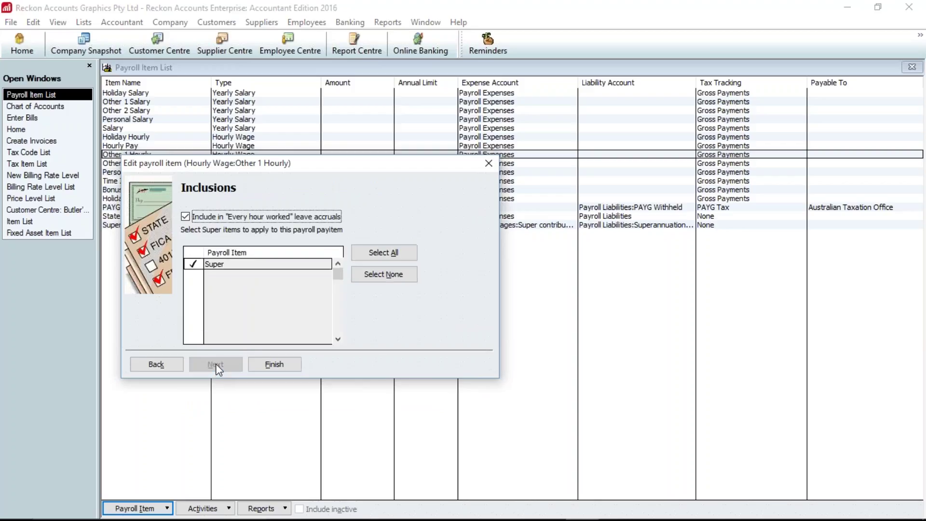
left_click(264, 365)
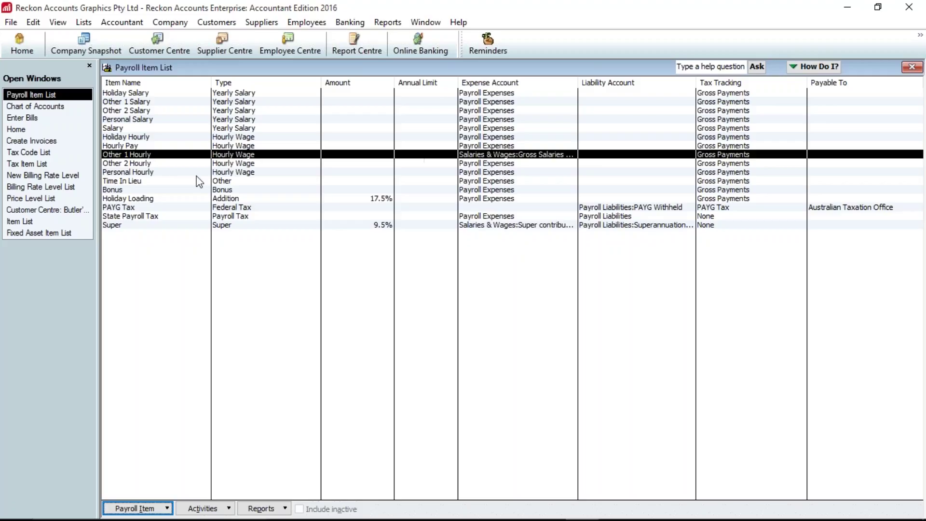
- Set the Hourly Pay item's expense account to Salaries & Wages:Gross Salaries & wages
double_click(241, 153)
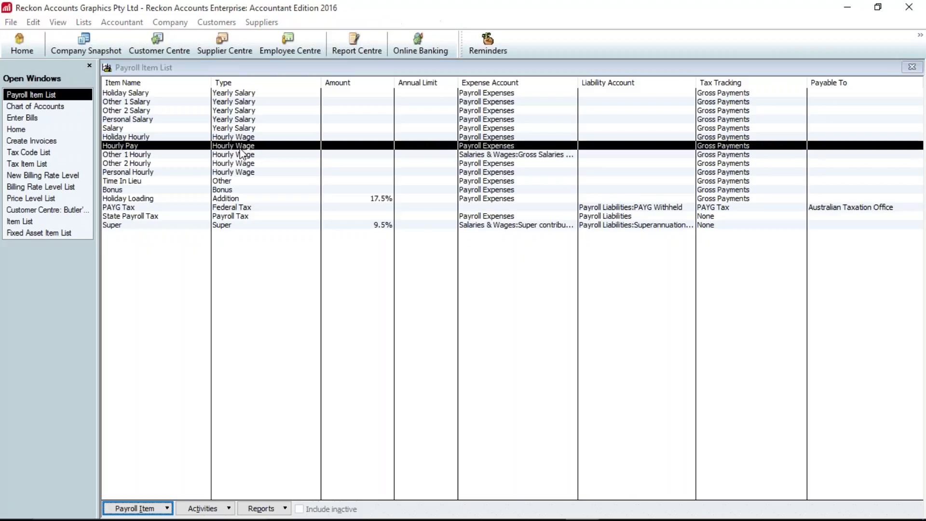
left_click(212, 364)
left_click(352, 225)
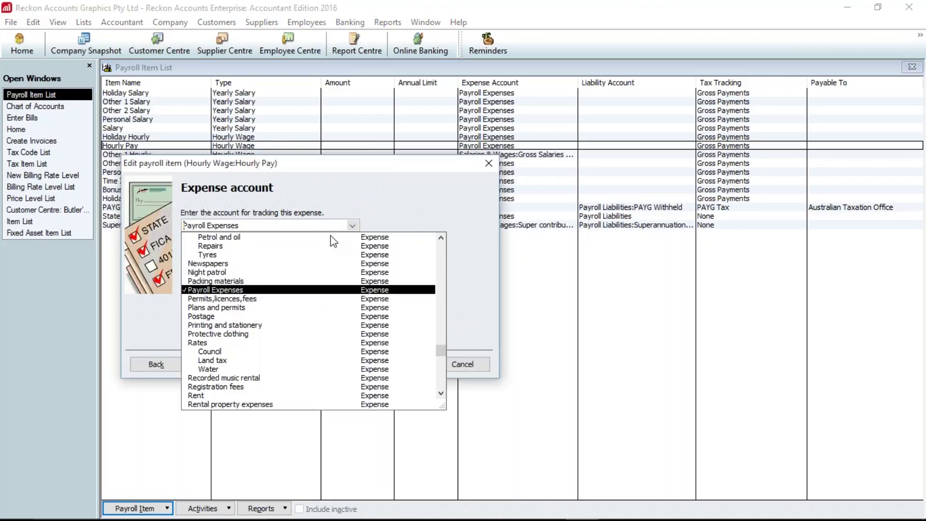
scroll(241, 338, "down", 10)
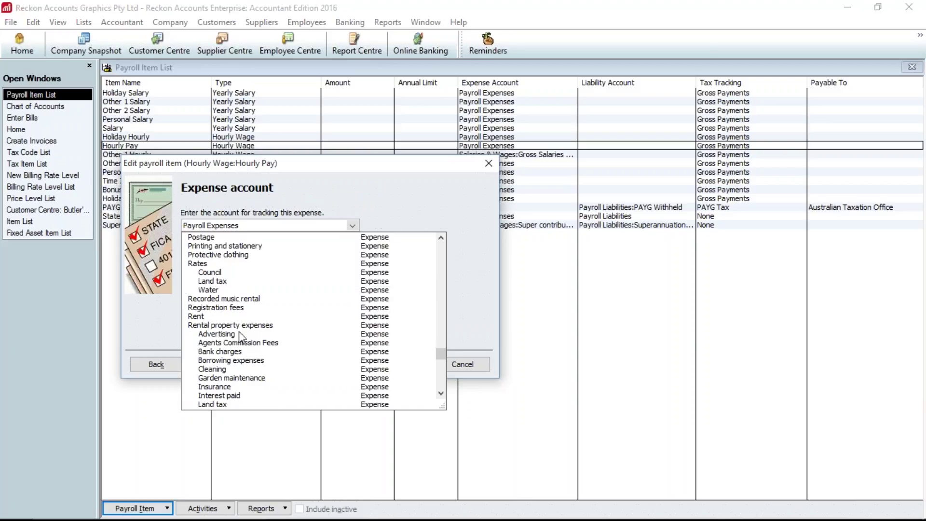
left_click(230, 279)
left_click(221, 362)
left_click(222, 363)
left_click(275, 366)
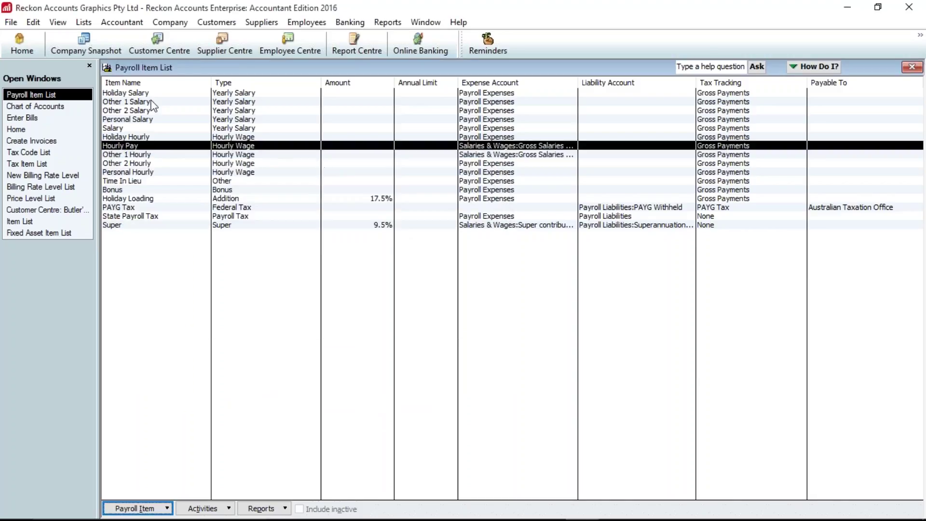
left_click(86, 22)
- Start a new subclass in the Class List and name it Rydalmere
left_click(121, 156)
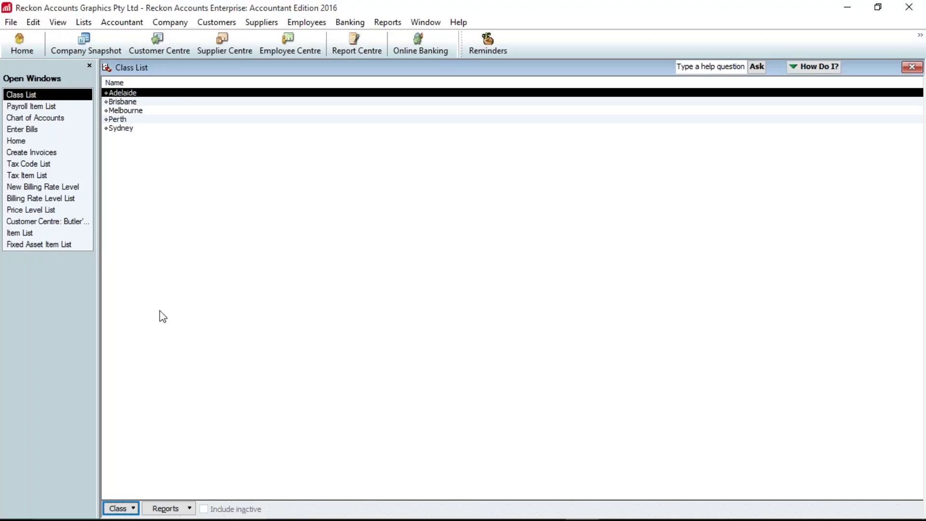
left_click(128, 511)
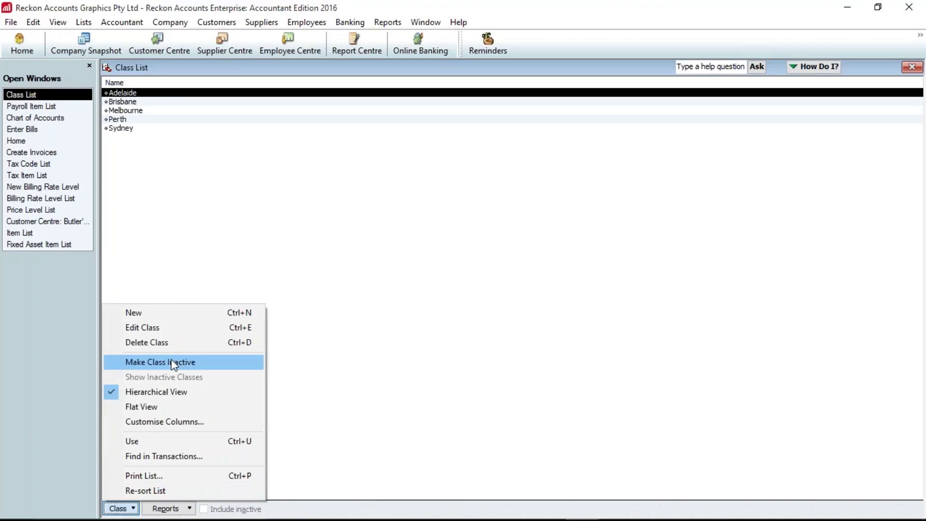
left_click(172, 317)
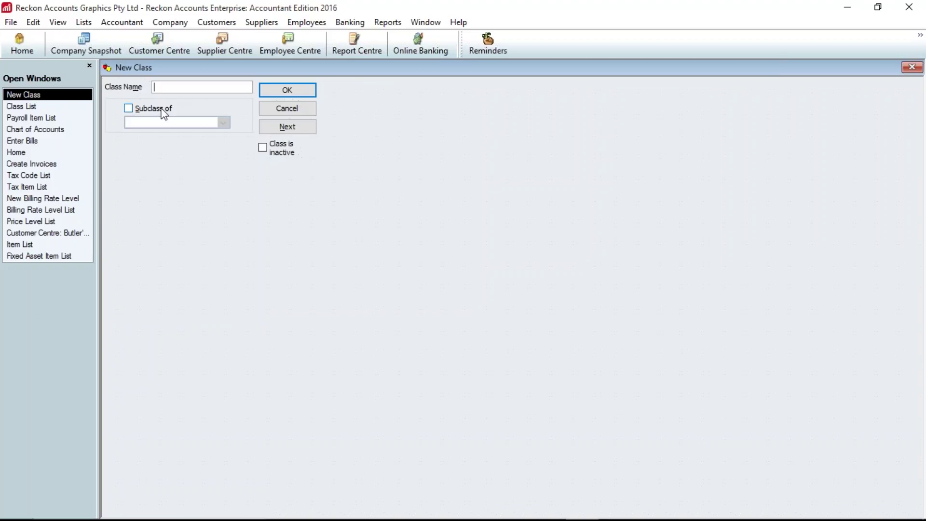
left_click(153, 109)
left_click(186, 88)
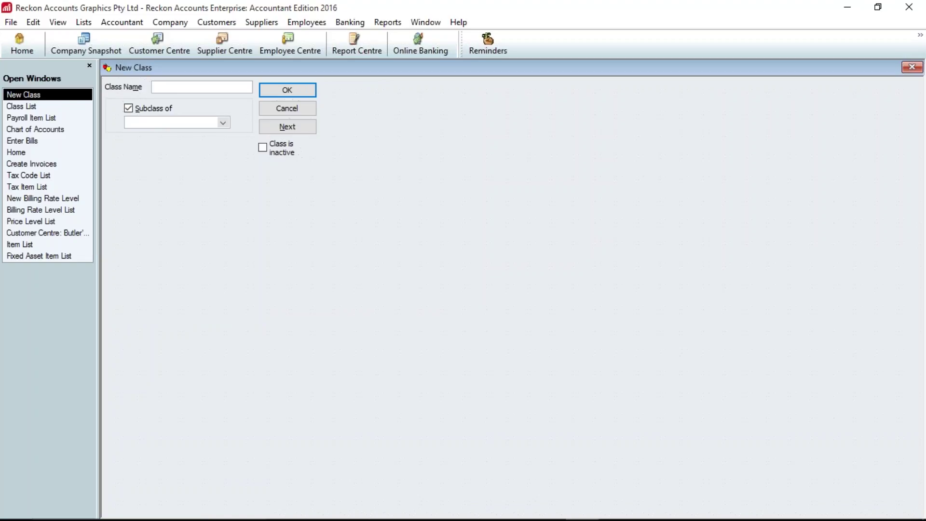
type("Sydney")
key("BackSpace")
key("BackSpace")
key("BackSpace")
key("BackSpace")
key("BackSpace")
key("BackSpace")
type("Newcastle")
key("BackSpace")
key("BackSpace")
key("BackSpace")
key("BackSpace")
key("BackSpace")
key("BackSpace")
key("BackSpace")
key("BackSpace")
key("BackSpace")
type("Rydalmere")
- Set Sydney as the parent class, save Rydalmere and review it in the Class List
left_click(225, 123)
left_click(143, 187)
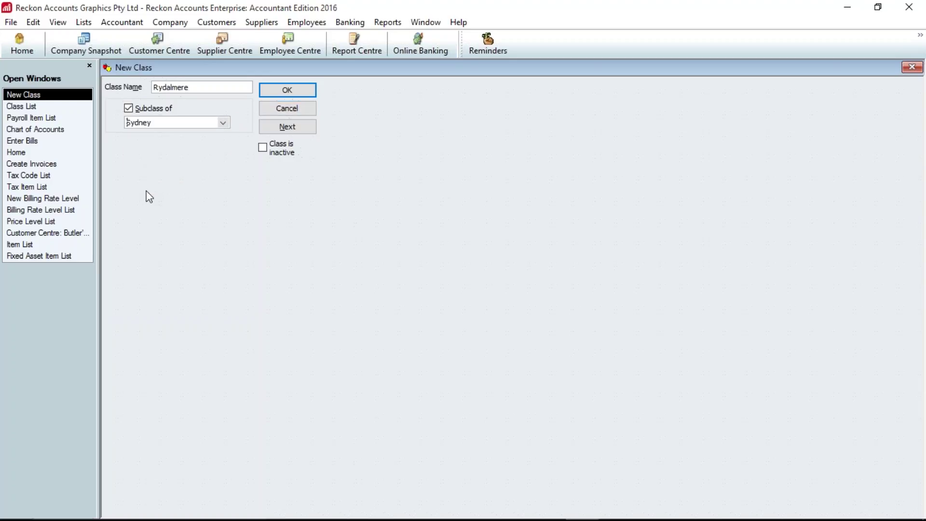
left_click(291, 89)
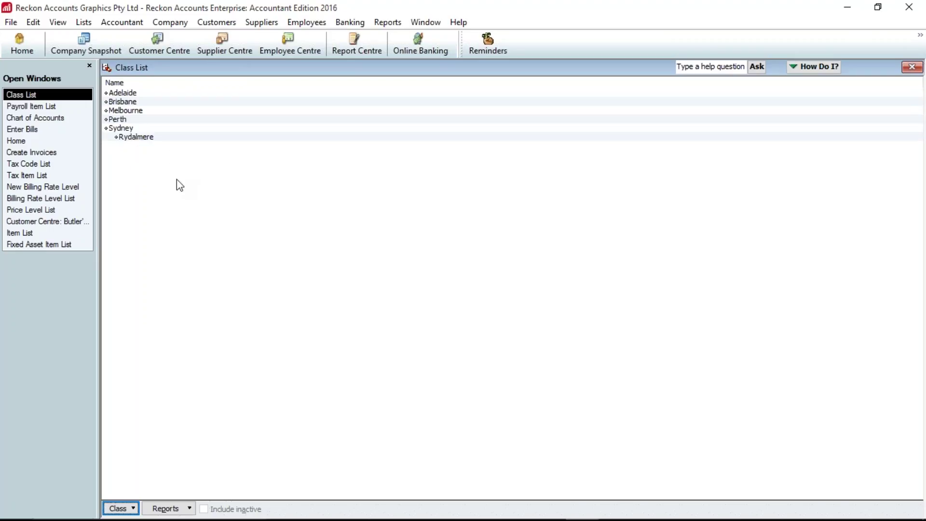
left_click(136, 140)
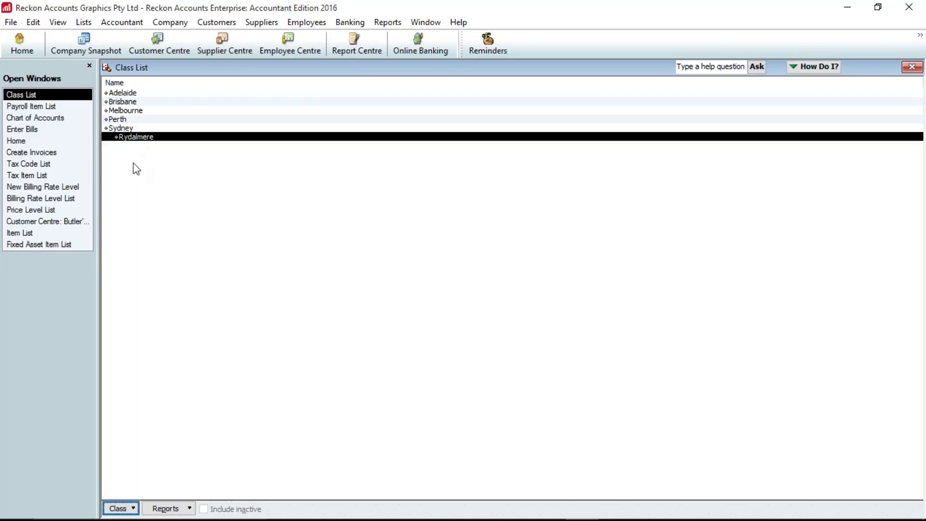
left_click(127, 131)
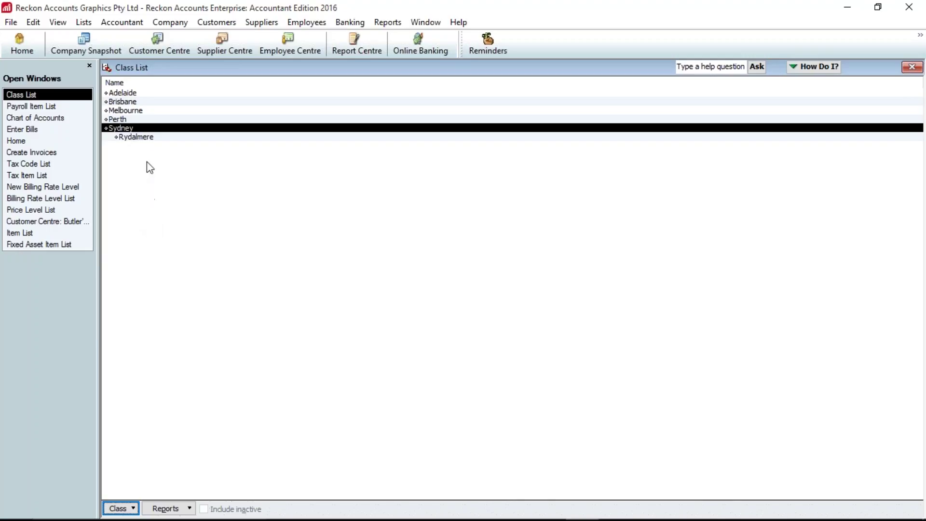
left_click(147, 148)
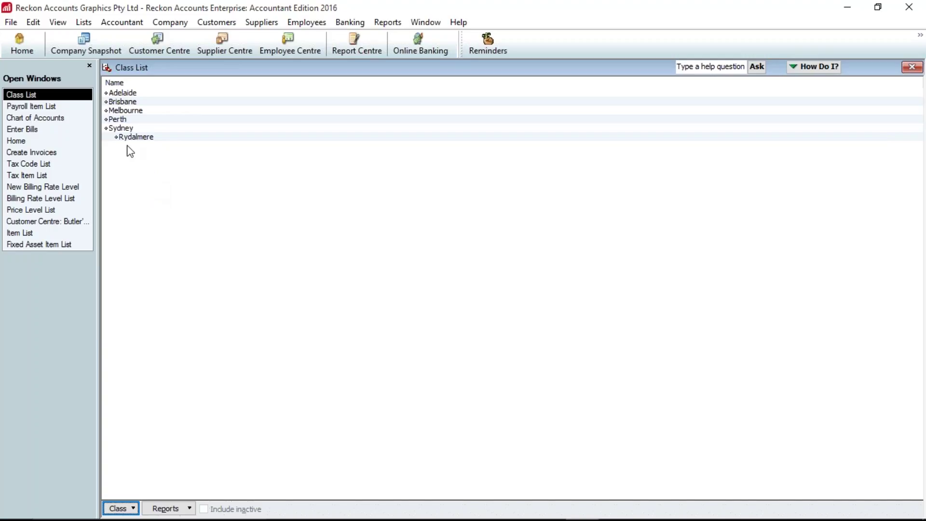
- Open the Other Names List, then cancel a new name entry without saving
left_click(84, 24)
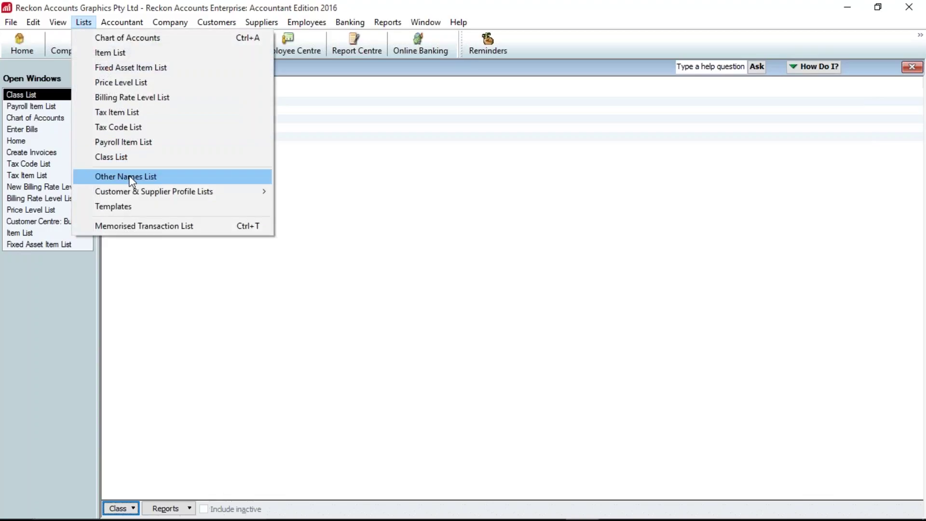
left_click(131, 178)
left_click(138, 508)
left_click(148, 344)
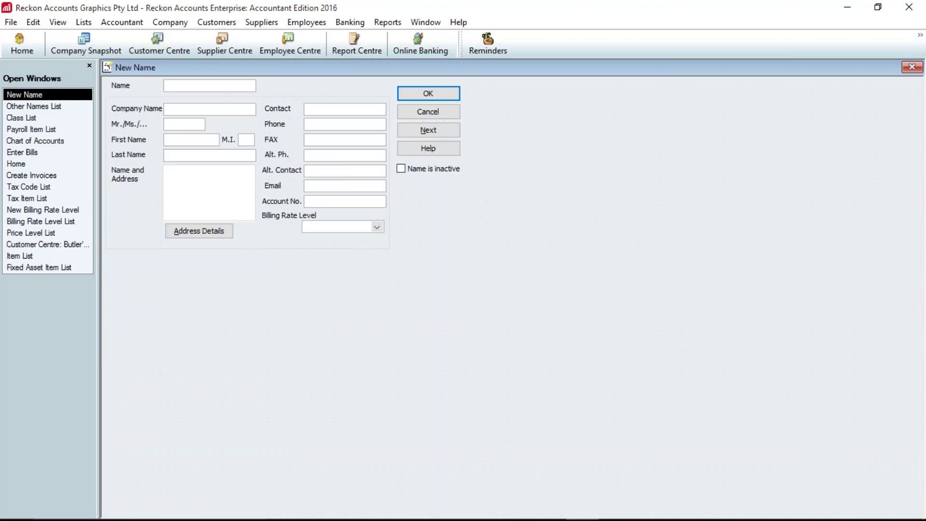
left_click(416, 113)
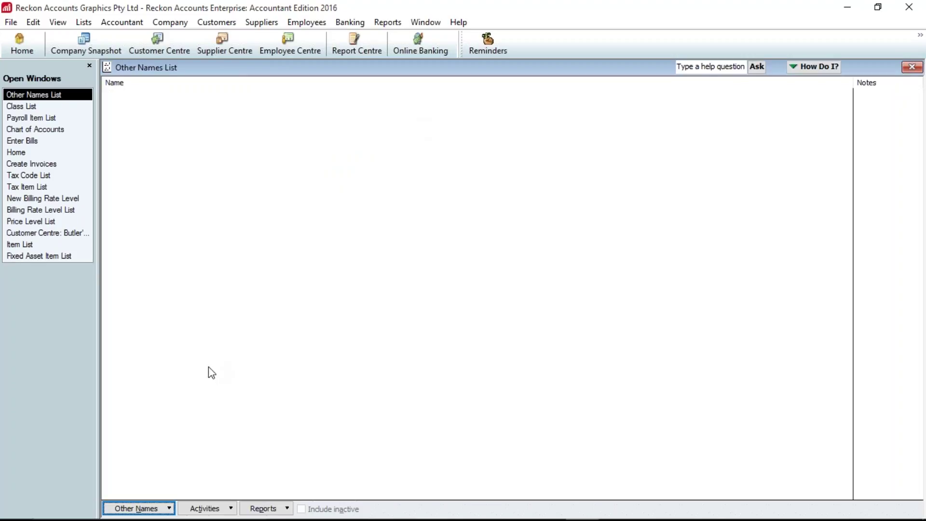
left_click(165, 509)
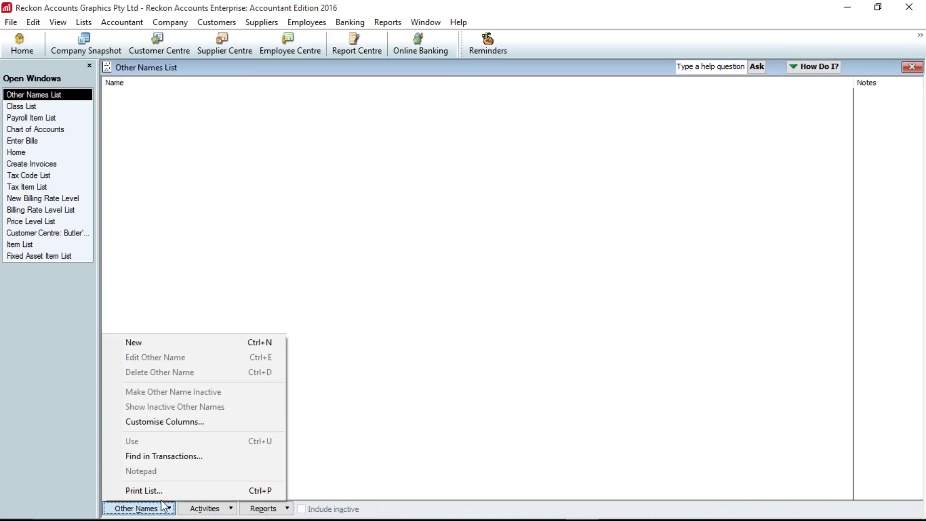
left_click(79, 18)
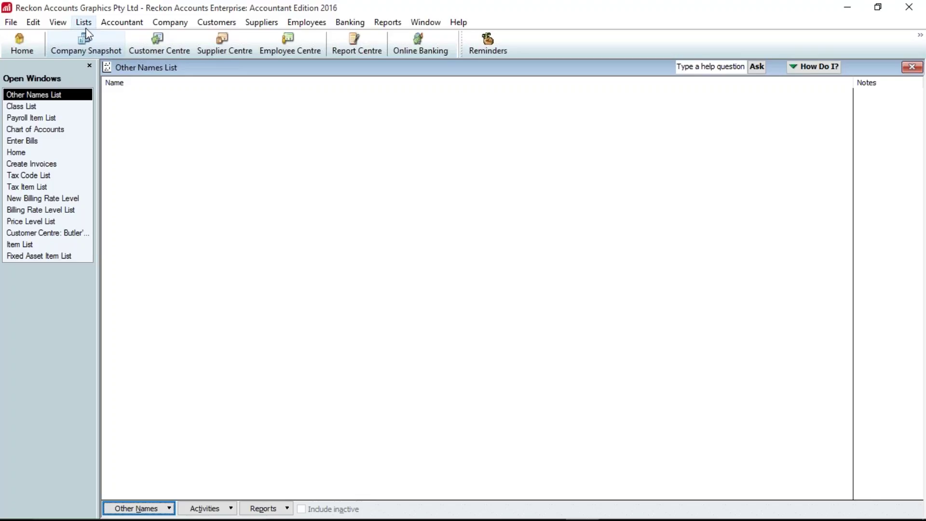
left_click(83, 23)
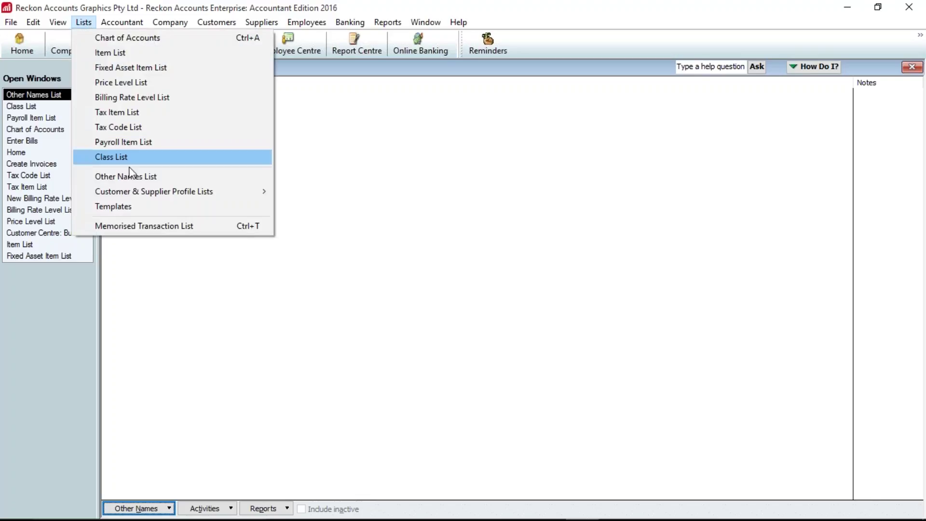
- Open the Customer Type List from the Customer & Supplier Profile Lists
mouse_move(209, 194)
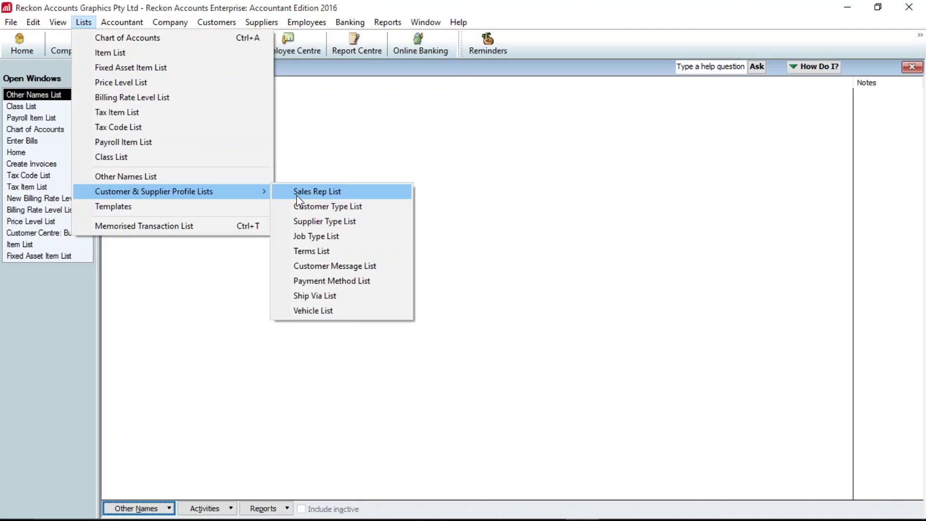
left_click(320, 207)
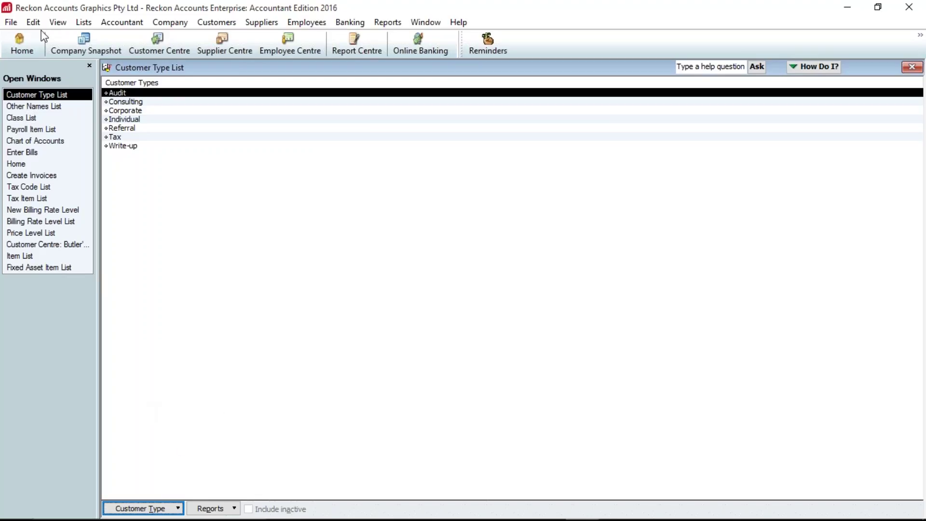
left_click(84, 23)
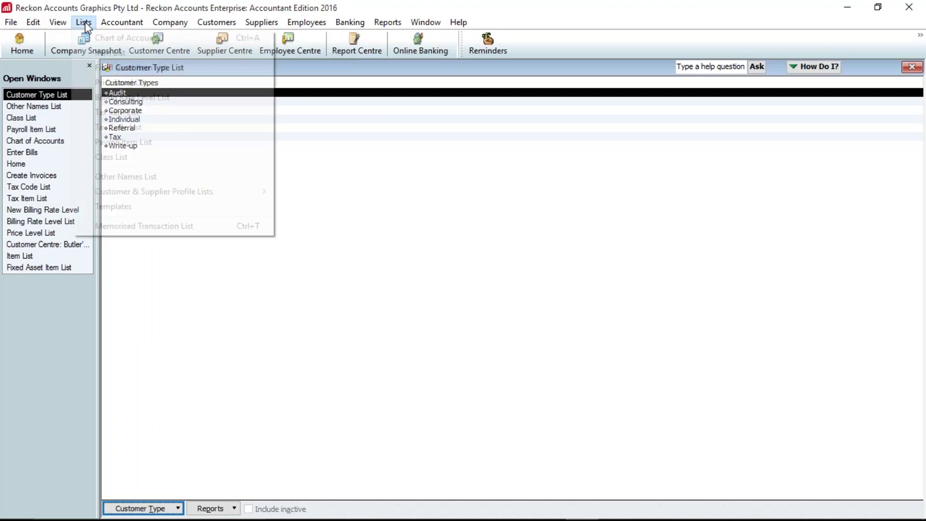
mouse_move(258, 191)
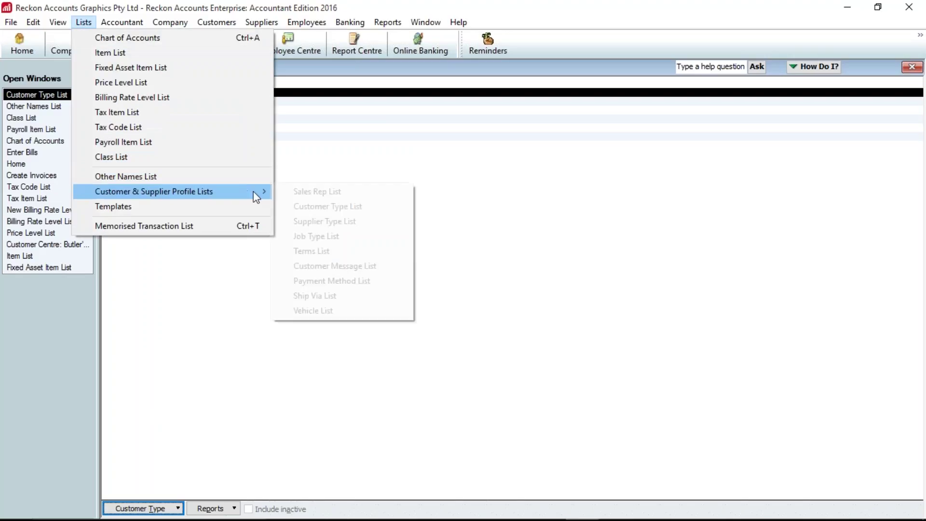
left_click(337, 250)
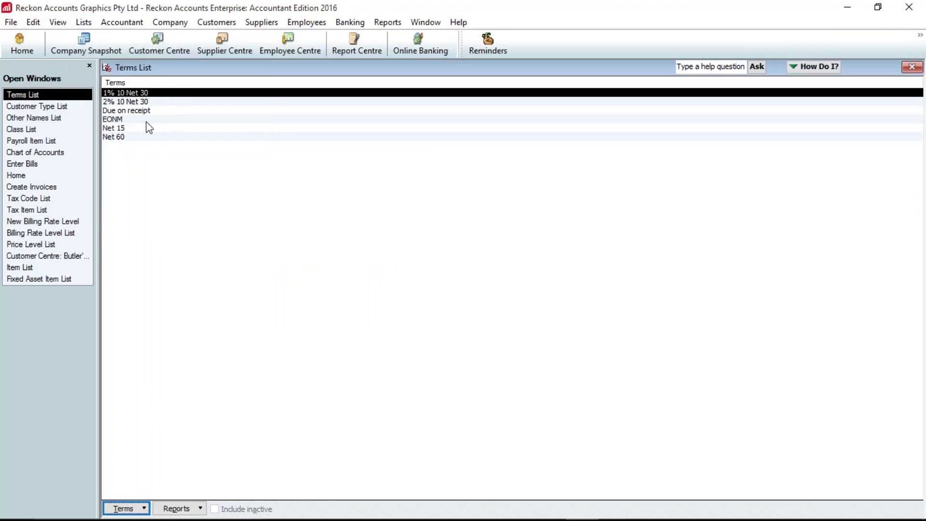
left_click(136, 507)
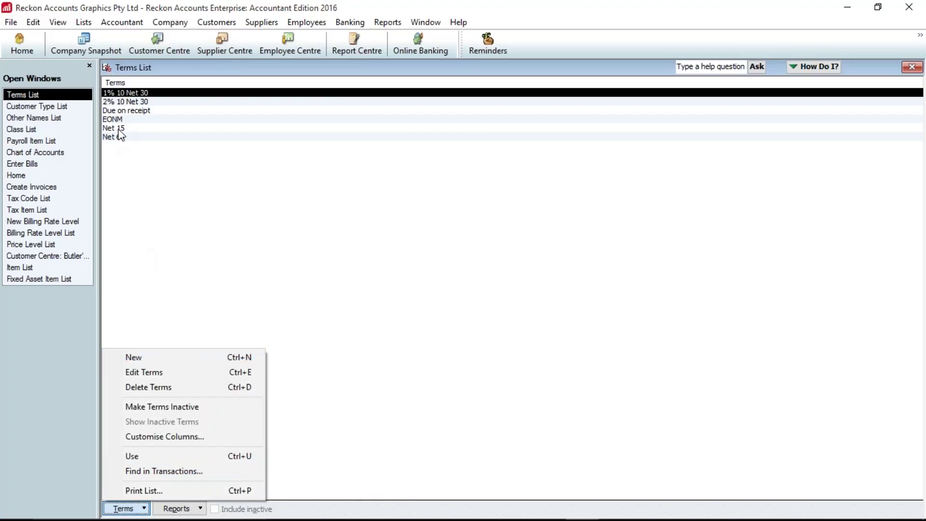
left_click(134, 120)
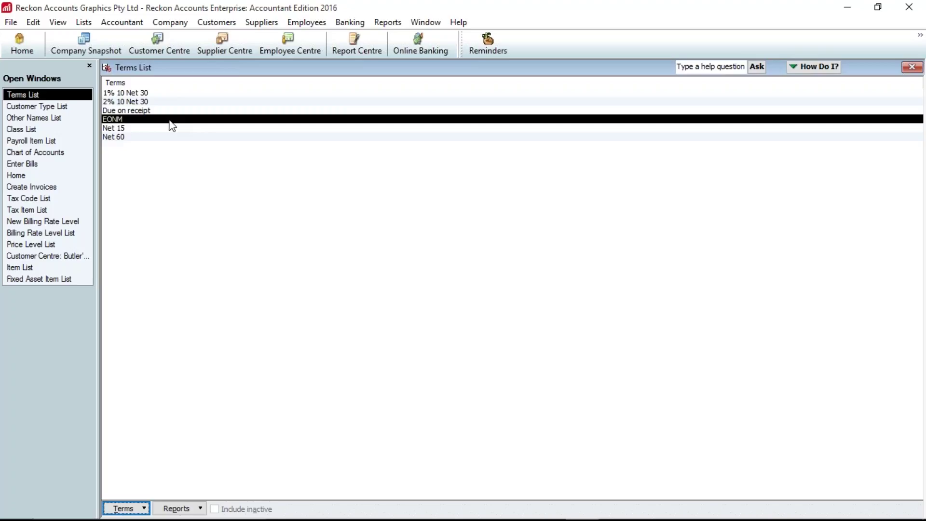
double_click(169, 121)
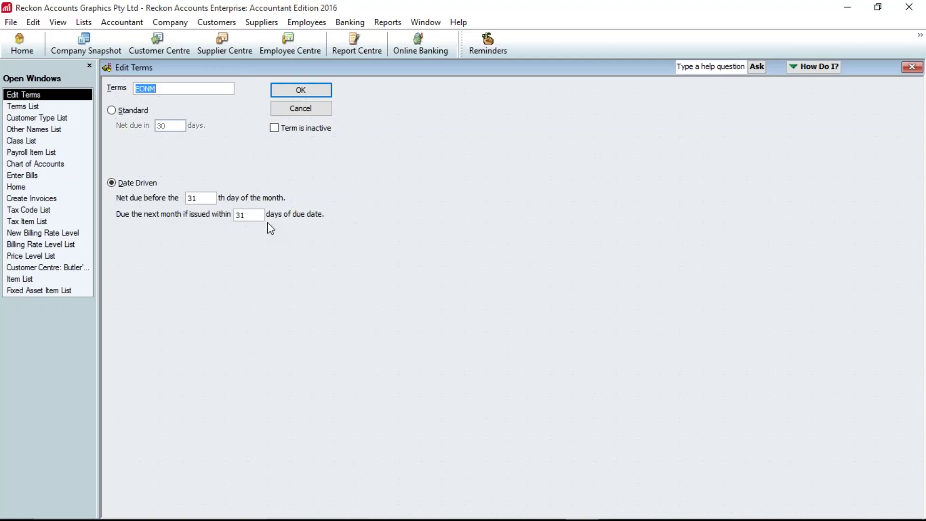
left_click(288, 95)
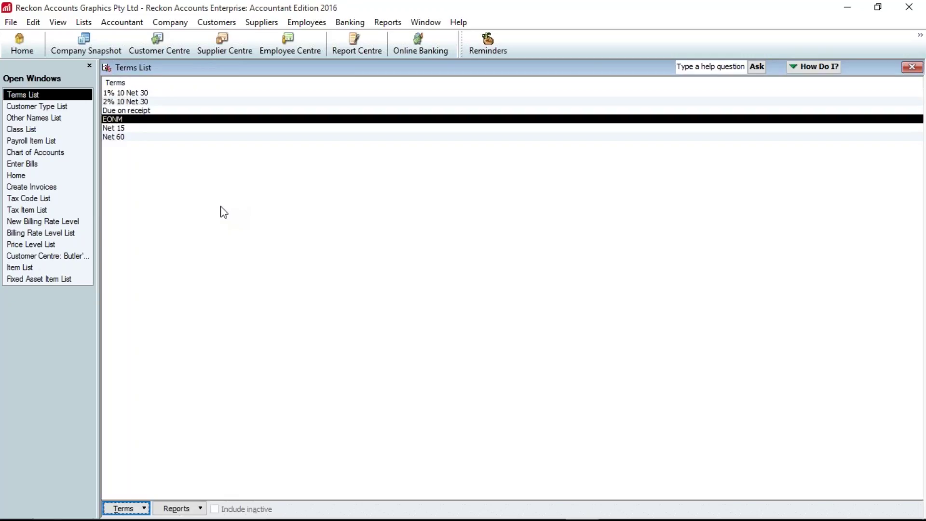
key("Escape")
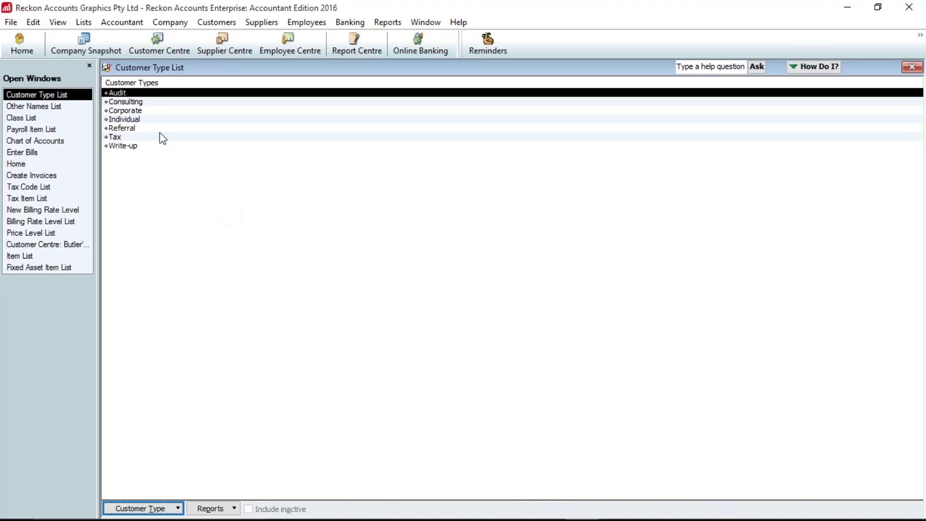
- Open the Customer Message List and cancel a new customer message
left_click(83, 22)
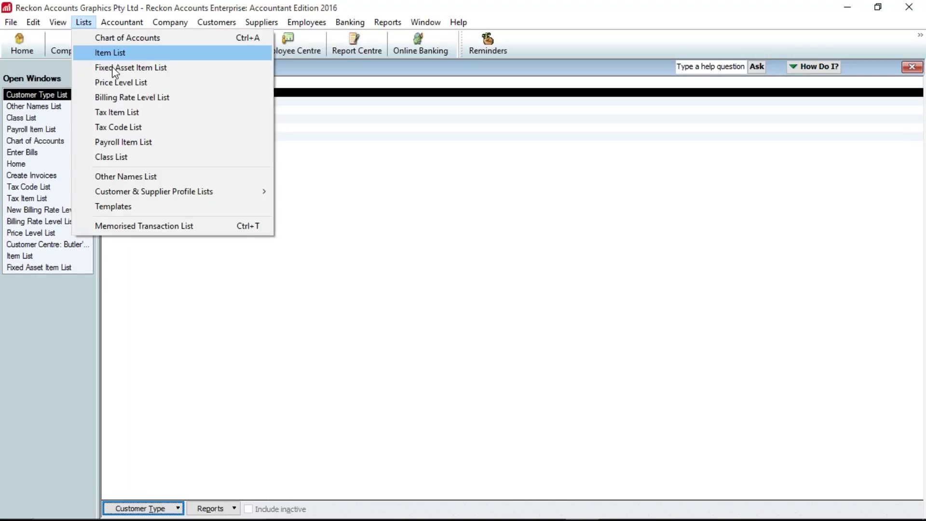
mouse_move(187, 195)
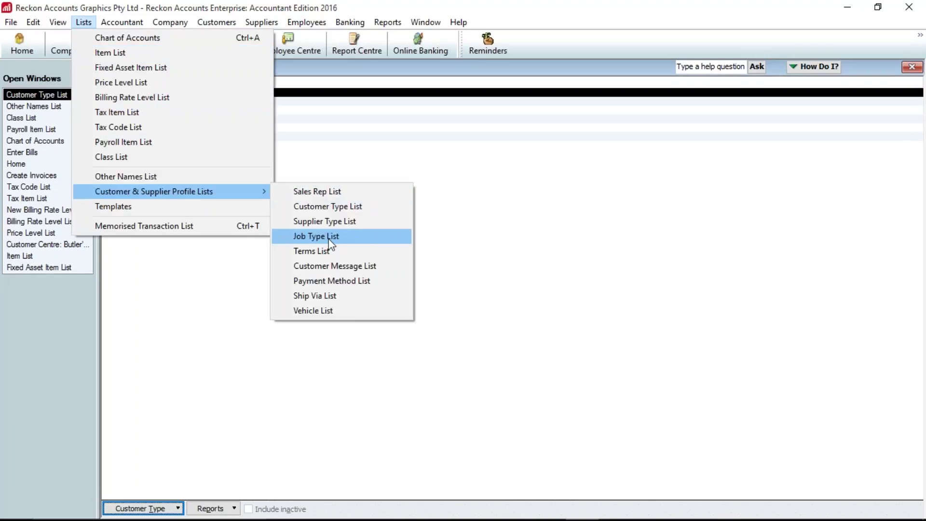
left_click(333, 267)
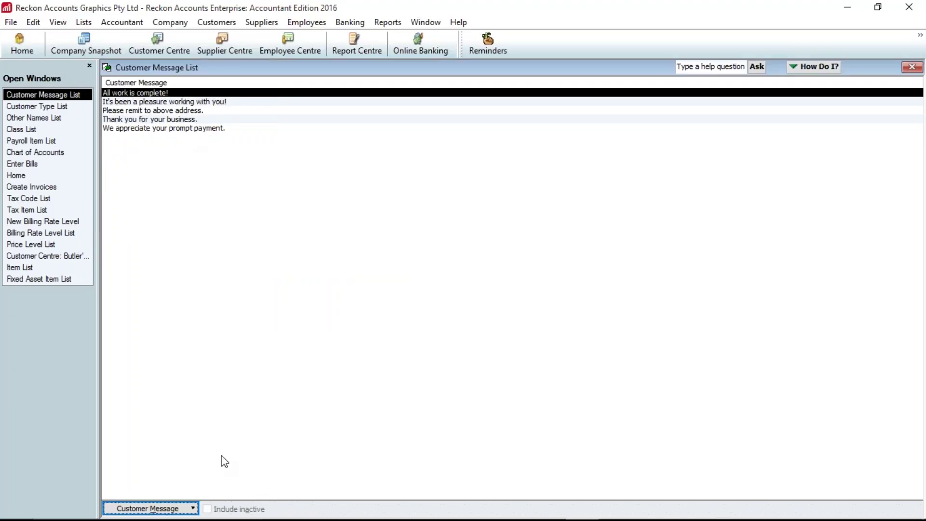
left_click(192, 509)
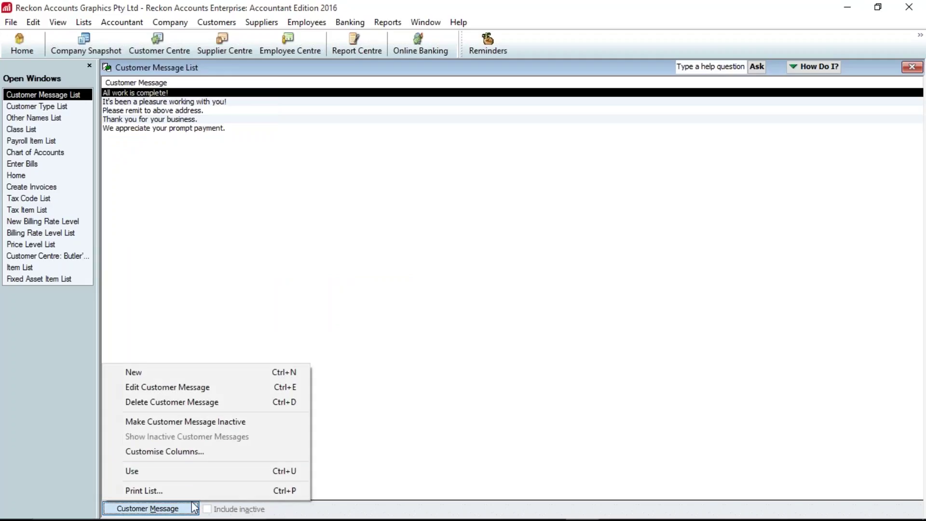
left_click(196, 378)
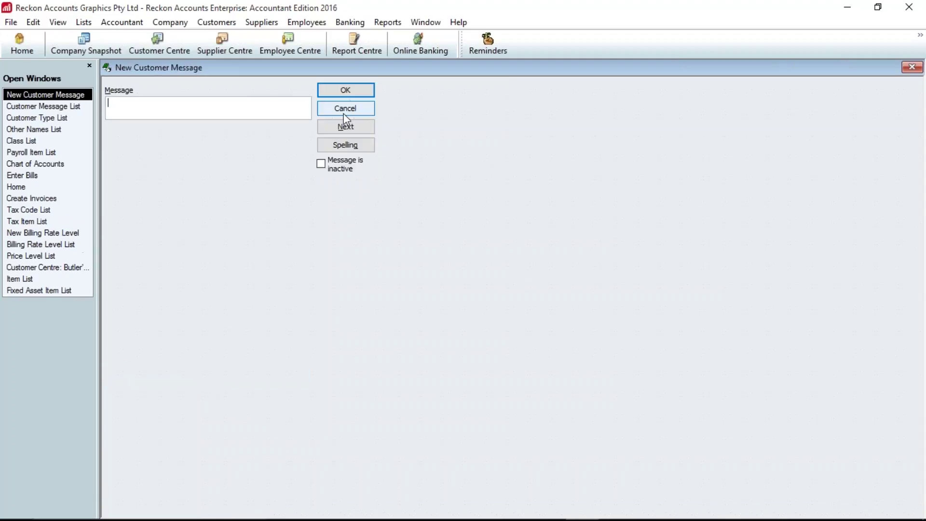
left_click(357, 113)
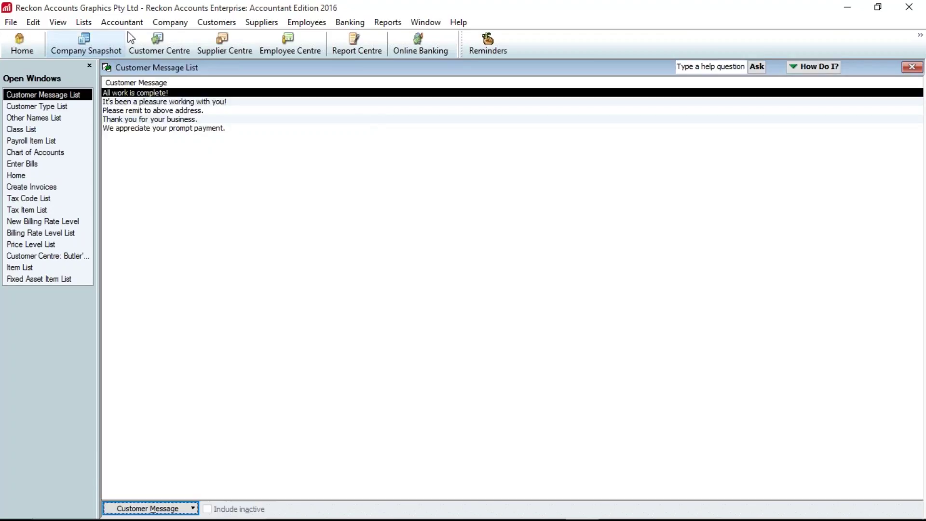
- Open the Templates list of form templates
left_click(84, 23)
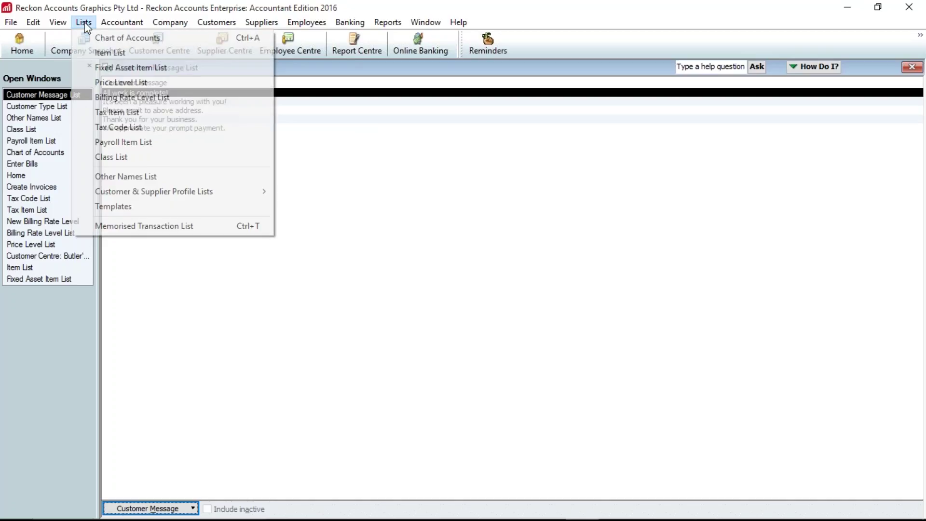
mouse_move(159, 192)
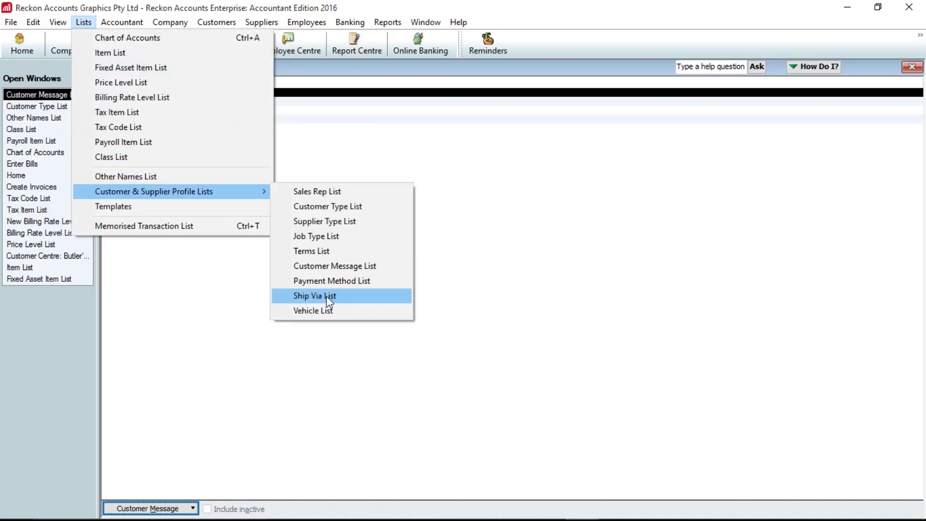
left_click(158, 215)
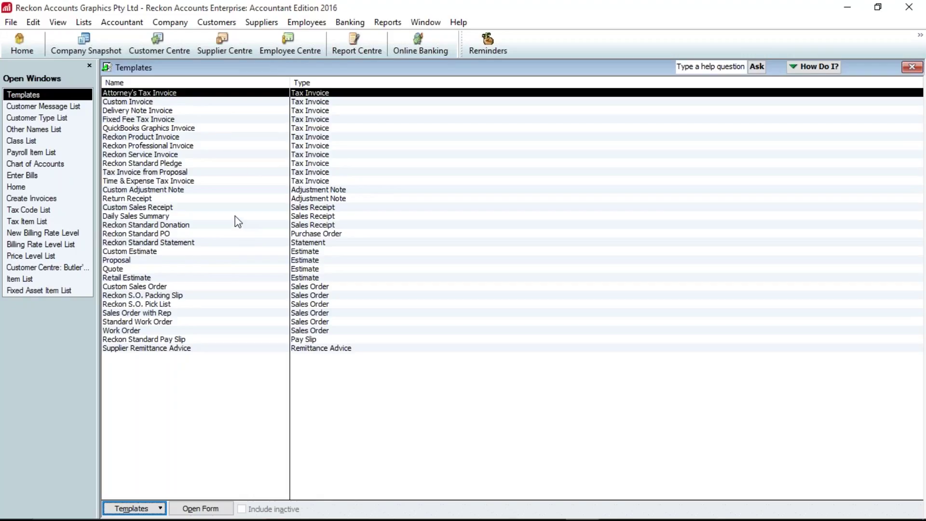
left_click(83, 22)
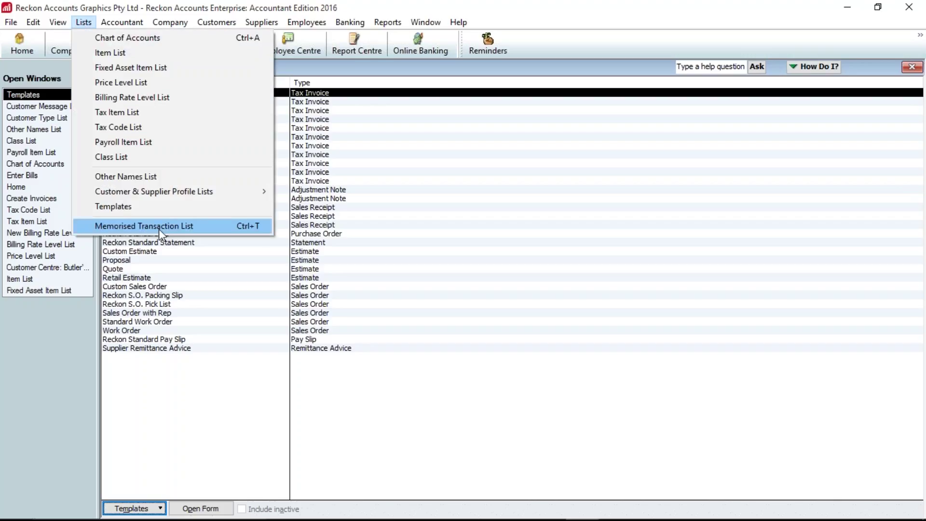
- Open the Memorised Transaction List and discard the unsaved blank bill
left_click(158, 226)
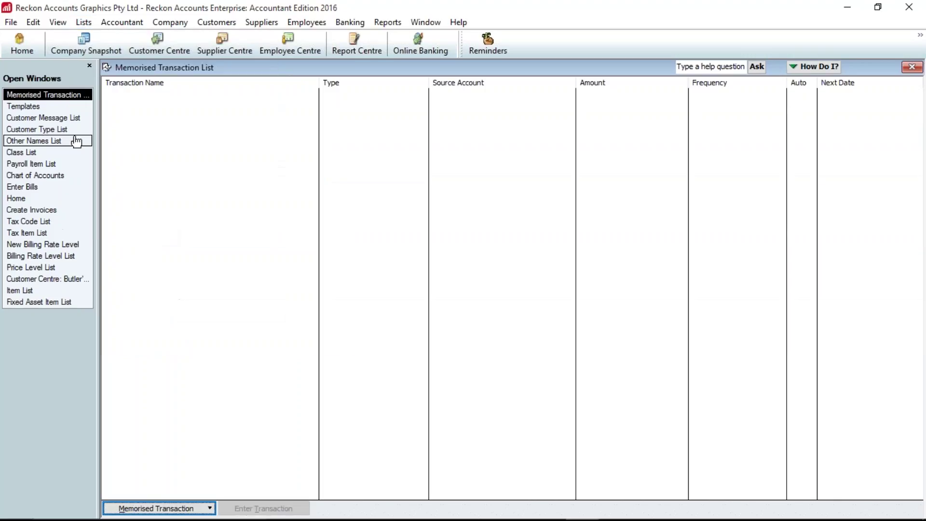
left_click(48, 189)
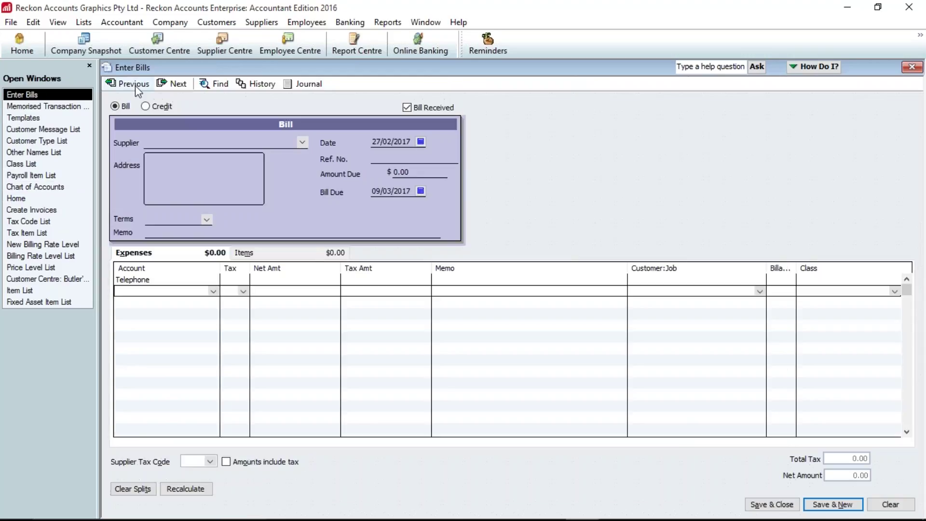
left_click(135, 85)
left_click(460, 175)
left_click(155, 144)
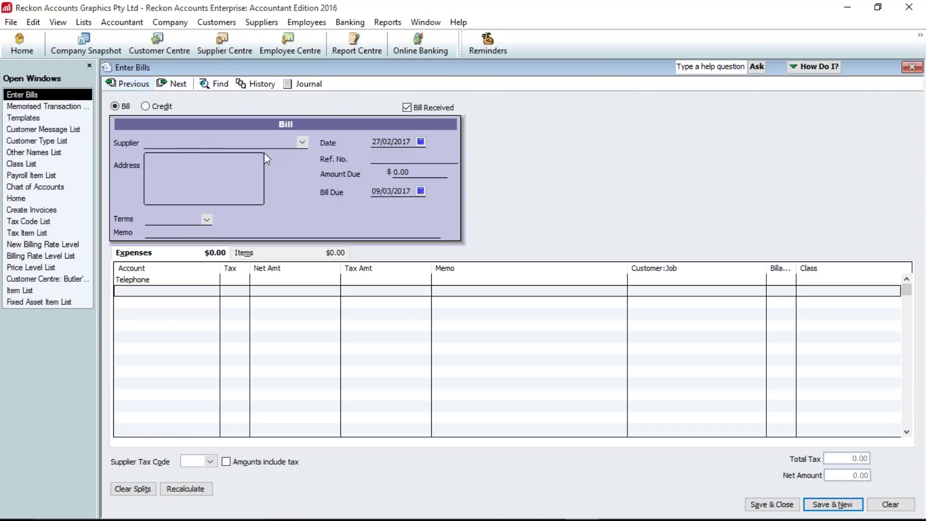
key("Escape")
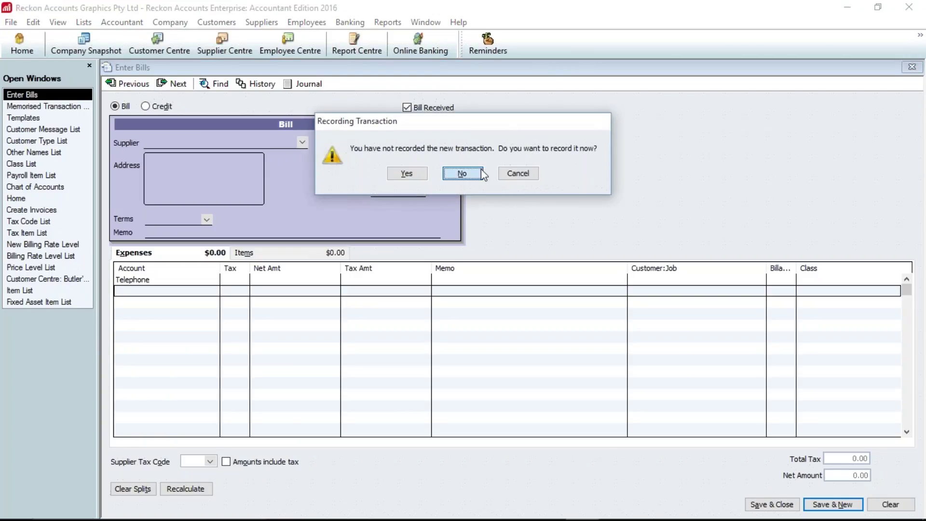
left_click(482, 171)
- Start a new bill from the Home page for supplier Kelly Partners
left_click(22, 53)
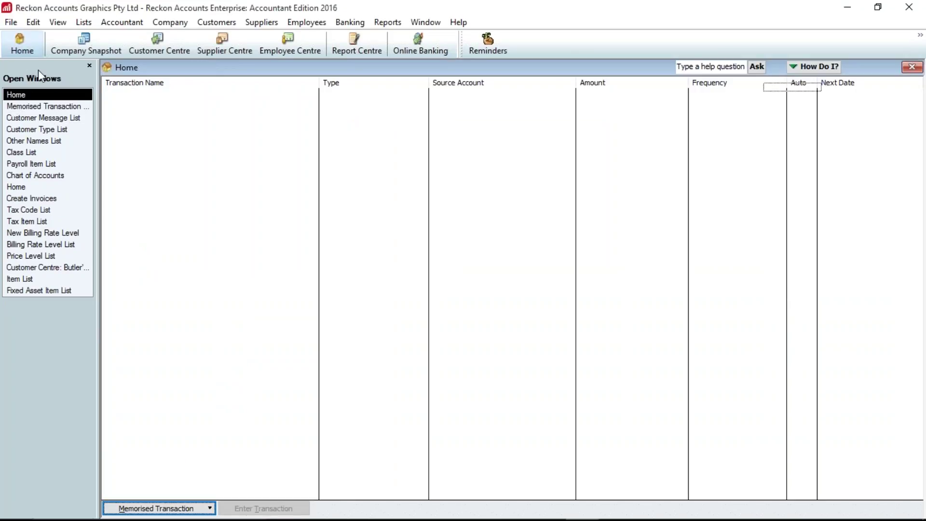
left_click(204, 149)
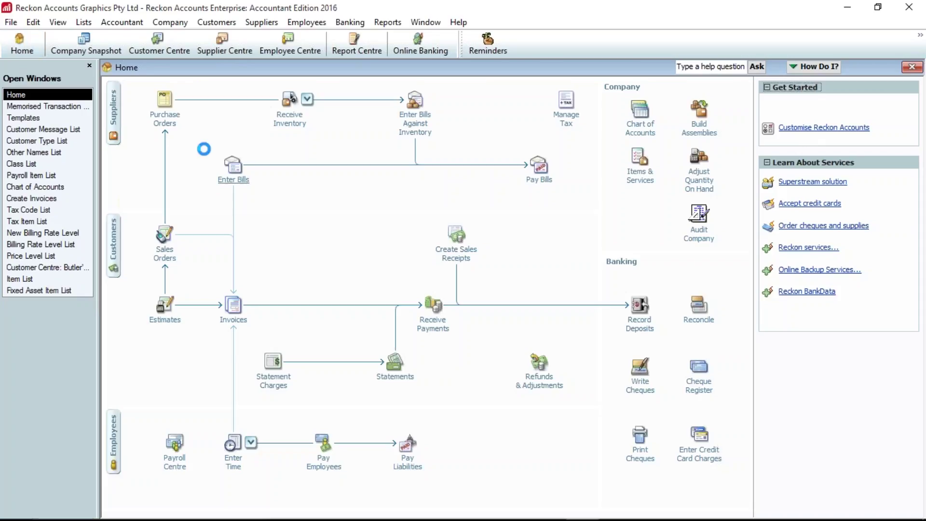
type("Kelly Partners")
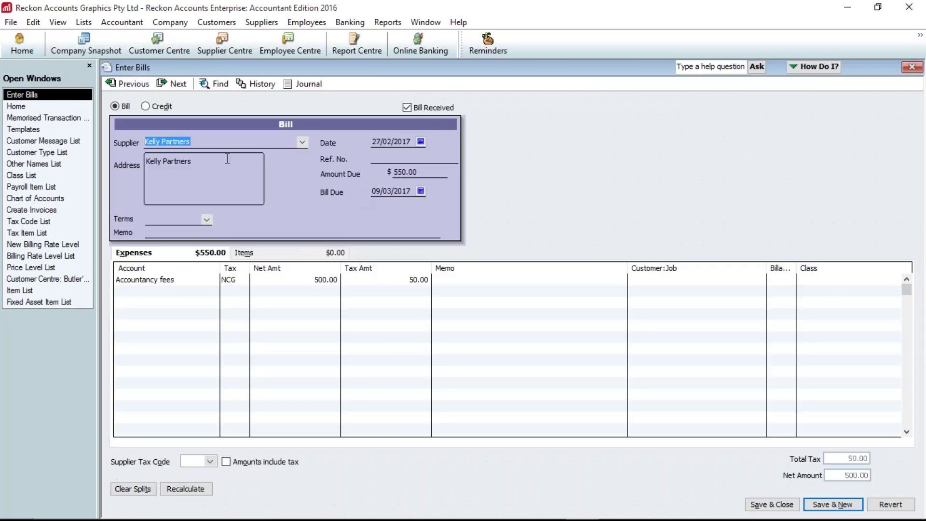
left_click(34, 23)
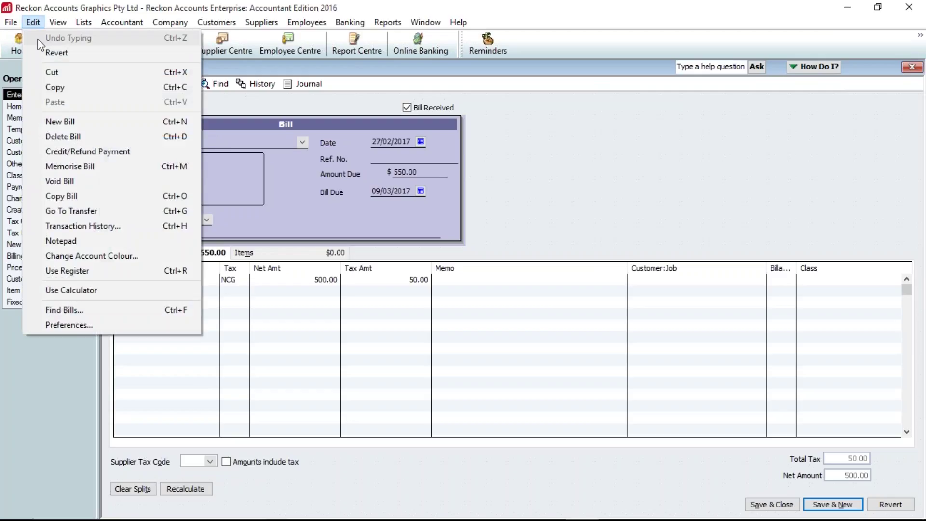
- Memorise the bill as a monthly standing order from 27/03/2017, 10 remaining, 7 days ahead, and save
left_click(82, 169)
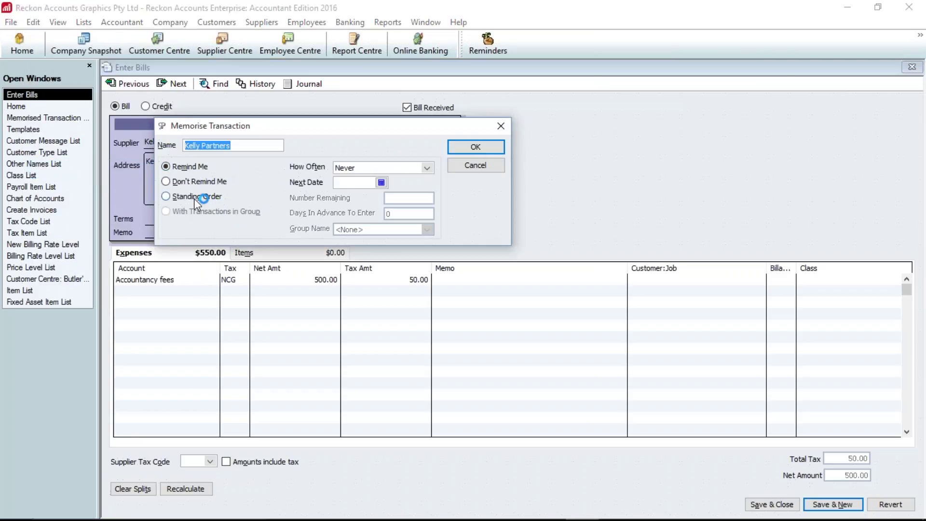
left_click(194, 197)
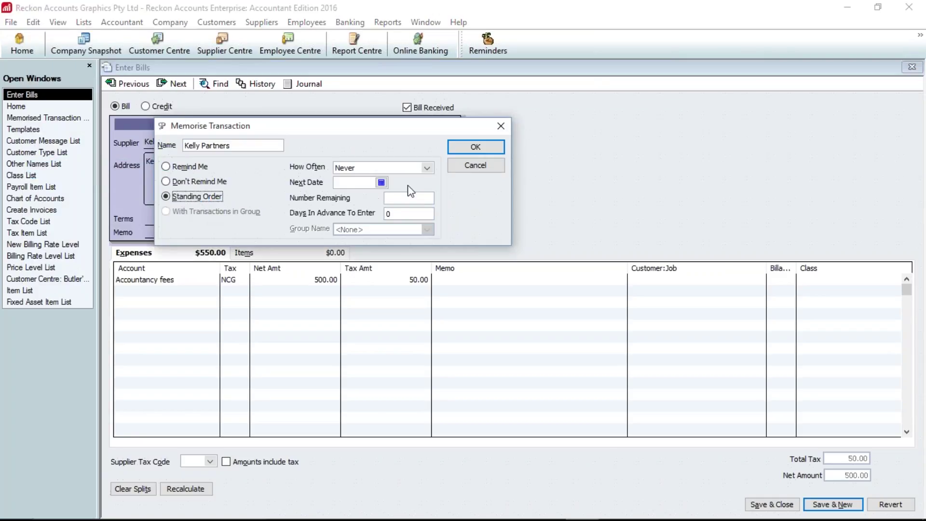
left_click(427, 168)
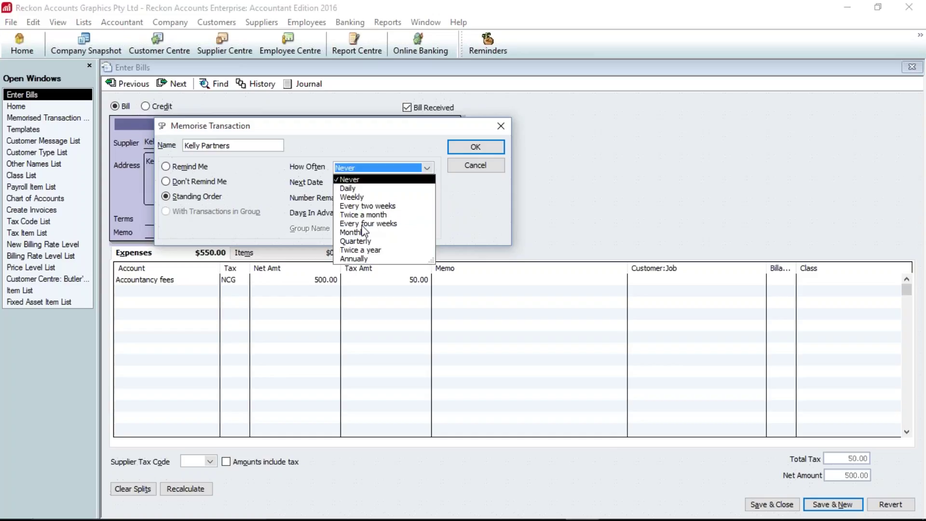
left_click(353, 233)
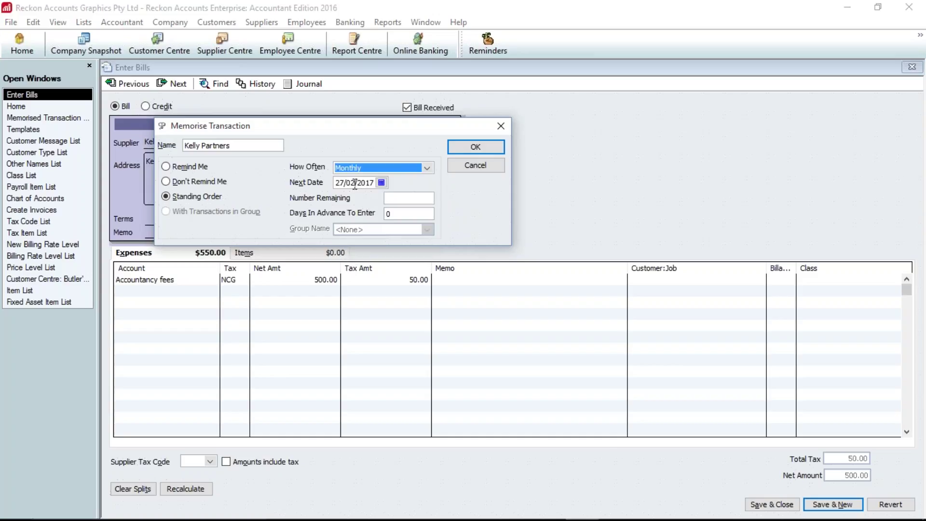
left_click(356, 183)
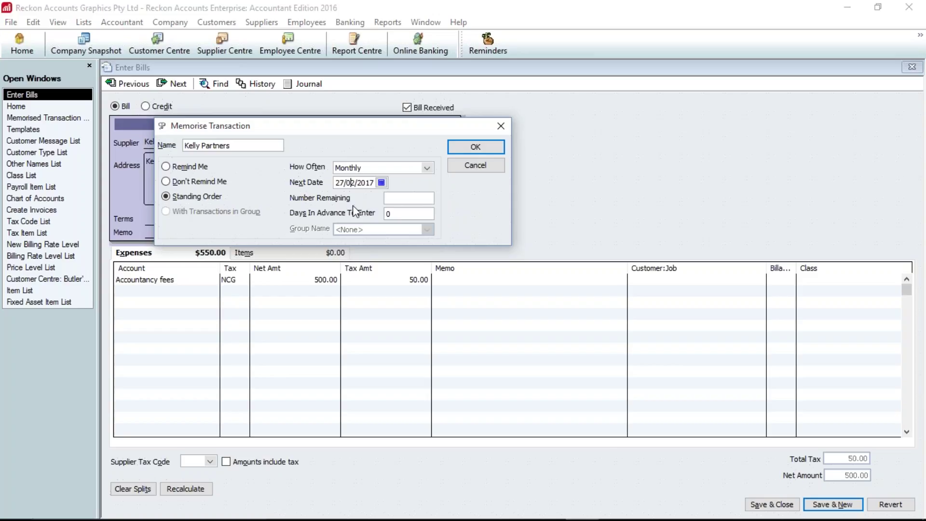
key("BackSpace")
type("3")
type("10")
key("Tab")
type("7")
left_click(462, 152)
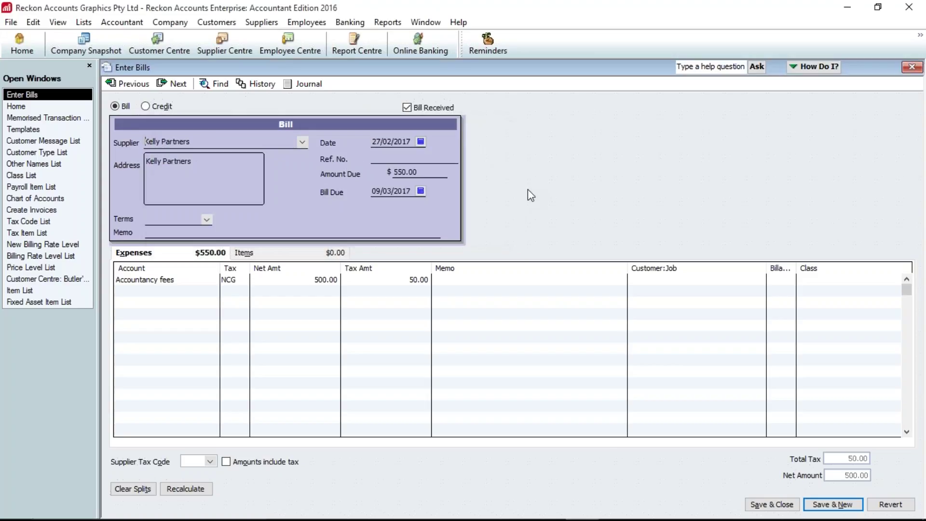
left_click(771, 506)
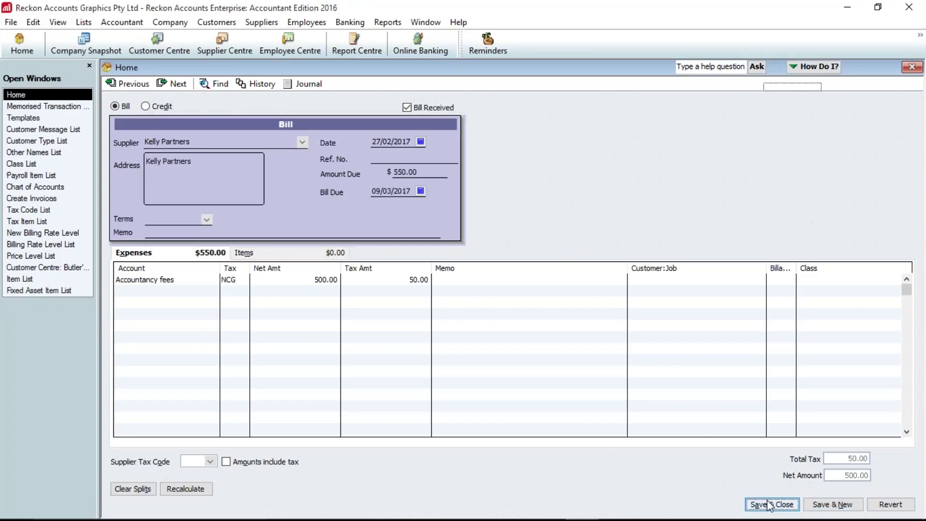
left_click(47, 107)
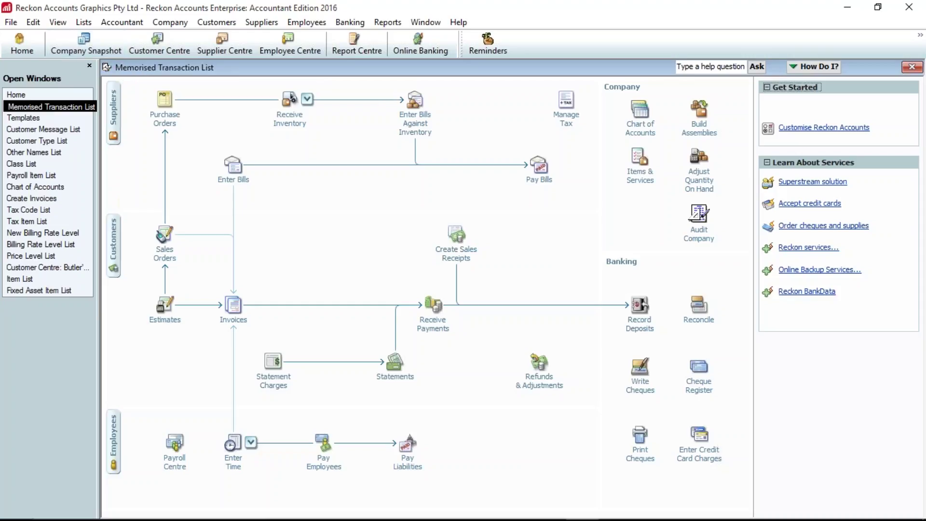
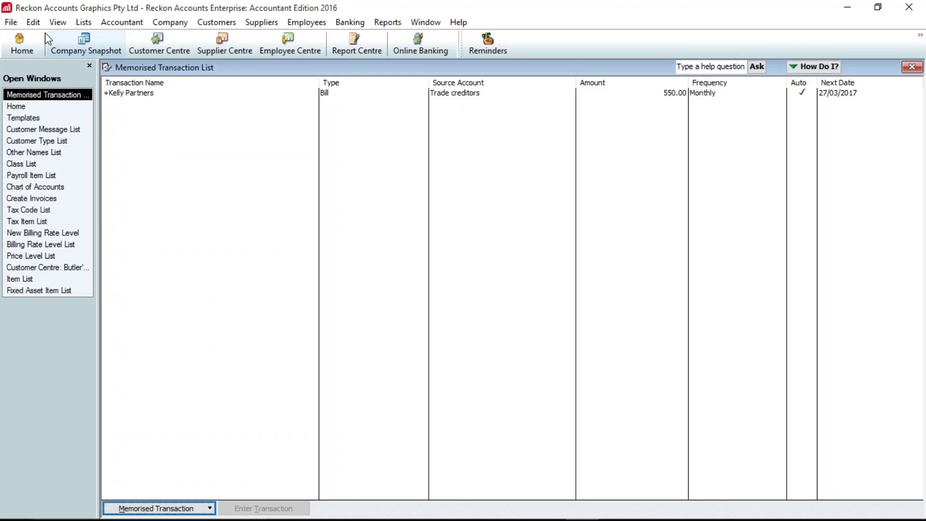
- Open the Memorised Report List from Report Centre, wrap the icon bar onto two rows, then return Home
left_click(361, 45)
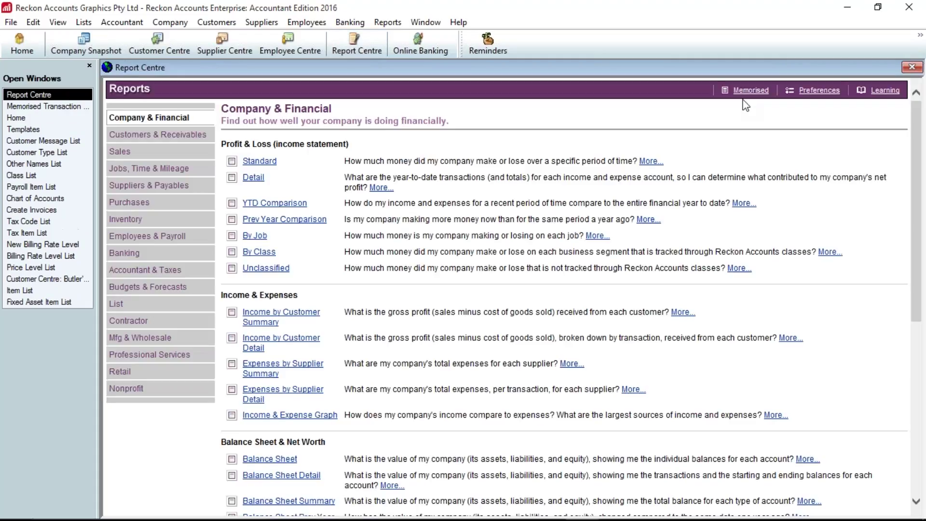
left_click(750, 90)
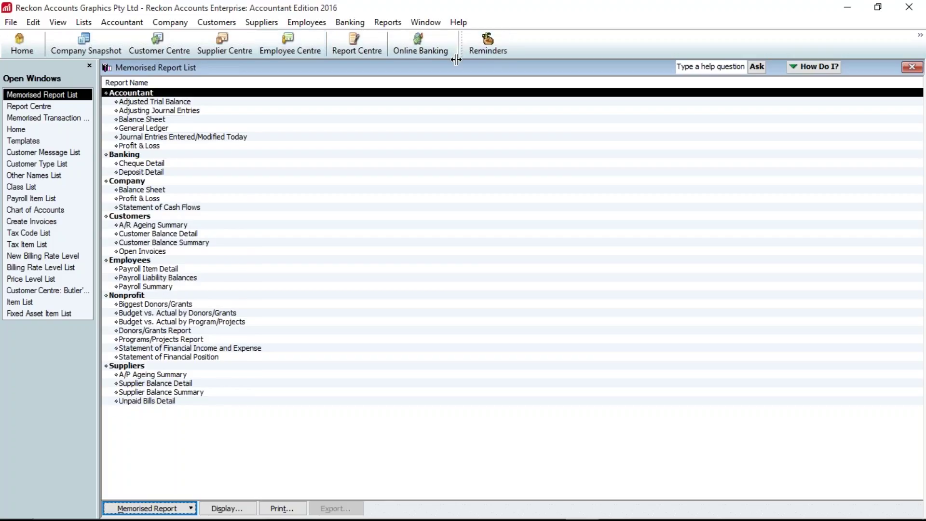
left_click_drag(456, 59, 456, 88)
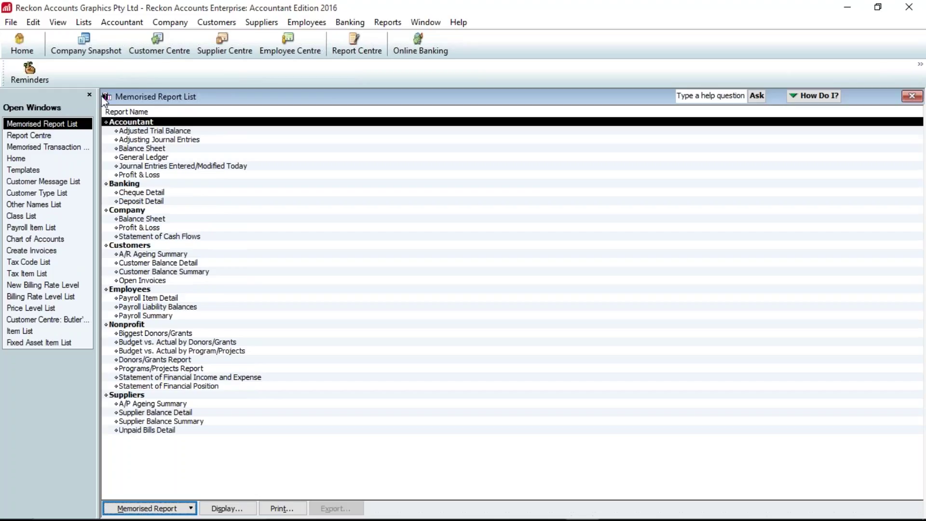
left_click(20, 158)
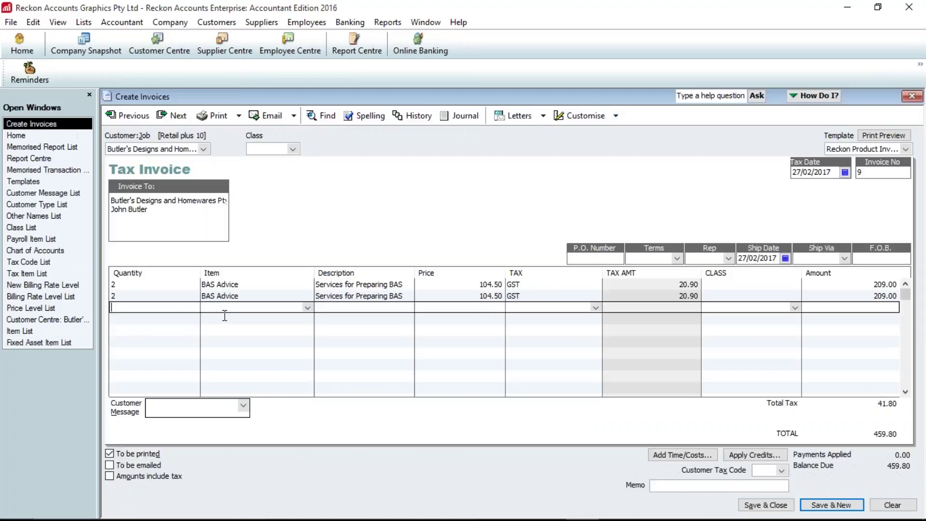
- Add Create Invoices to the icon bar as 'Tax Invoice', discard the unsaved invoice, and test the shortcut
left_click(58, 22)
left_click(102, 100)
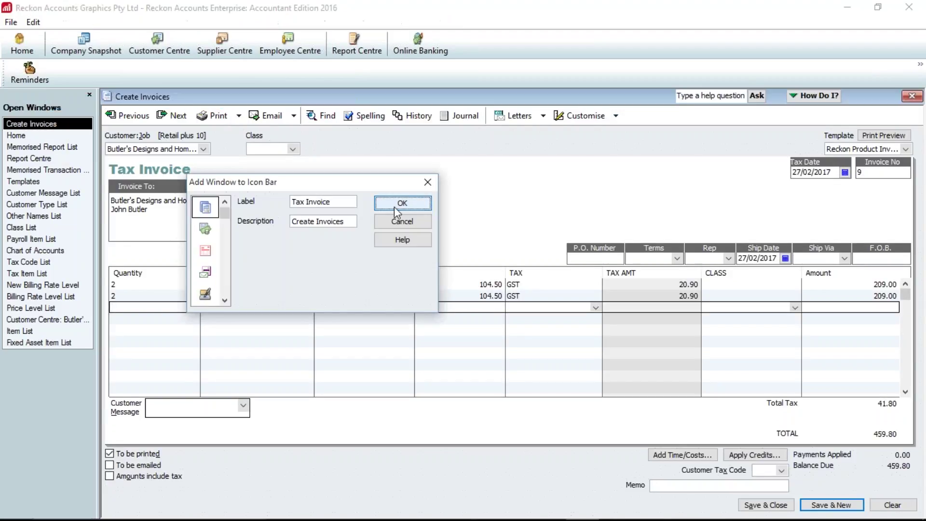
left_click(394, 207)
left_click(121, 119)
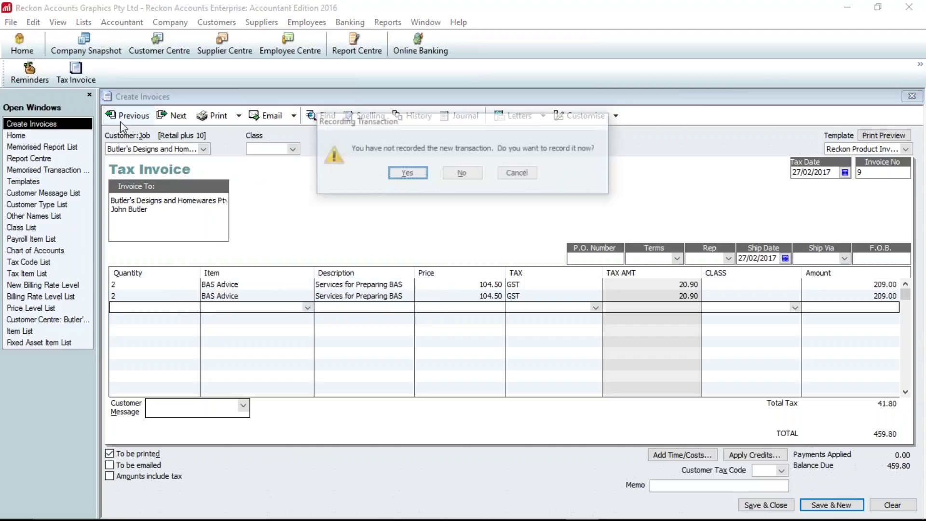
left_click(453, 175)
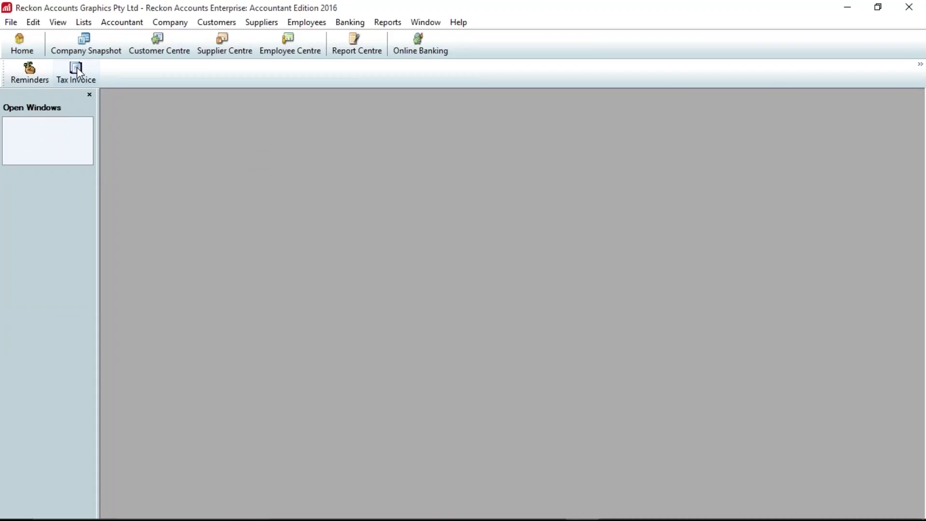
left_click(75, 71)
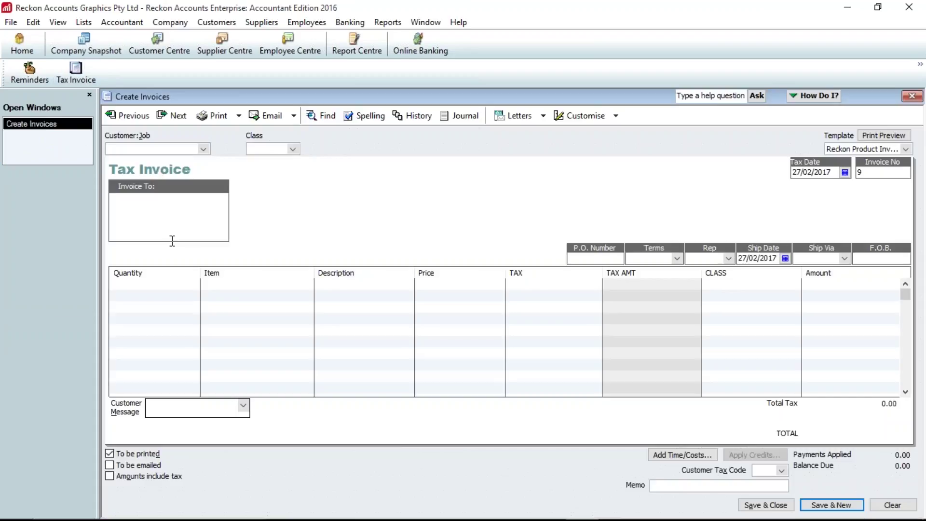
- Add the Memorised Report List to the icon bar as 'MemRpts' and test it after closing all windows
left_click(343, 54)
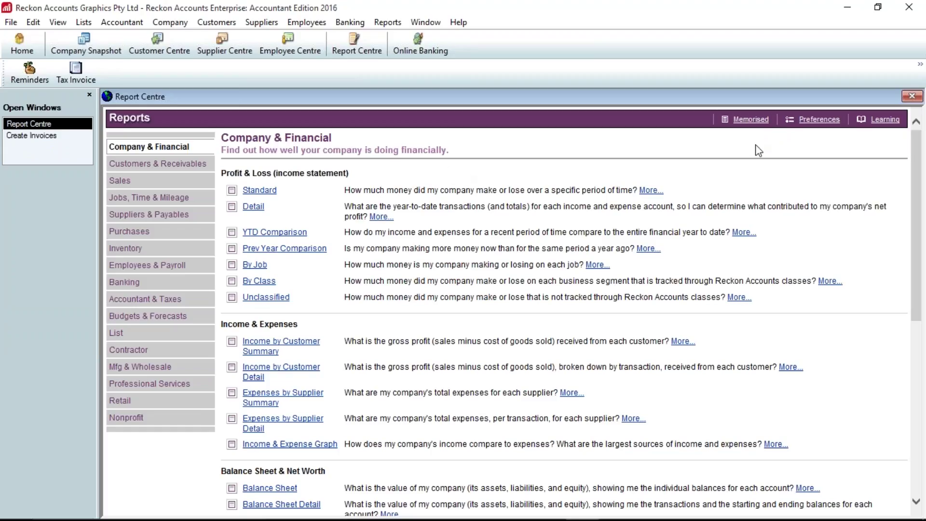
left_click(751, 119)
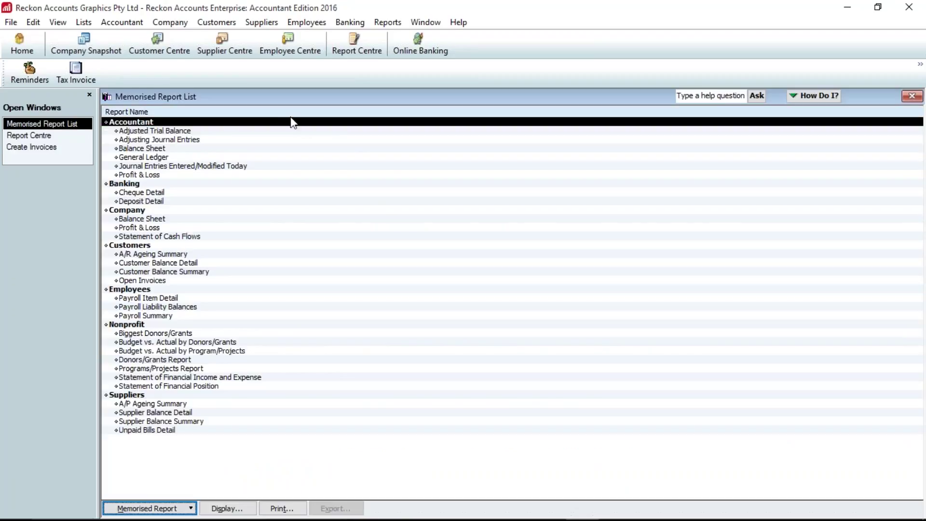
left_click(58, 22)
left_click(105, 105)
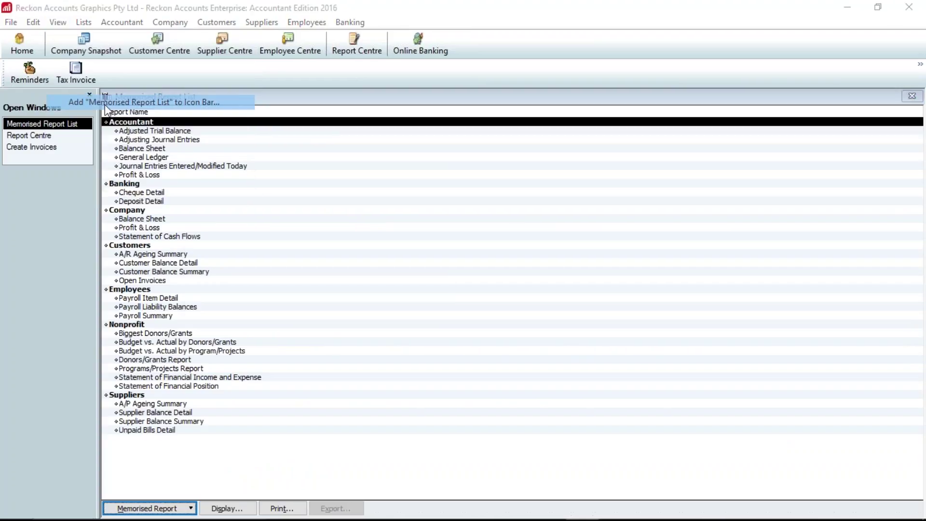
left_click(399, 203)
key("Escape")
left_click(123, 73)
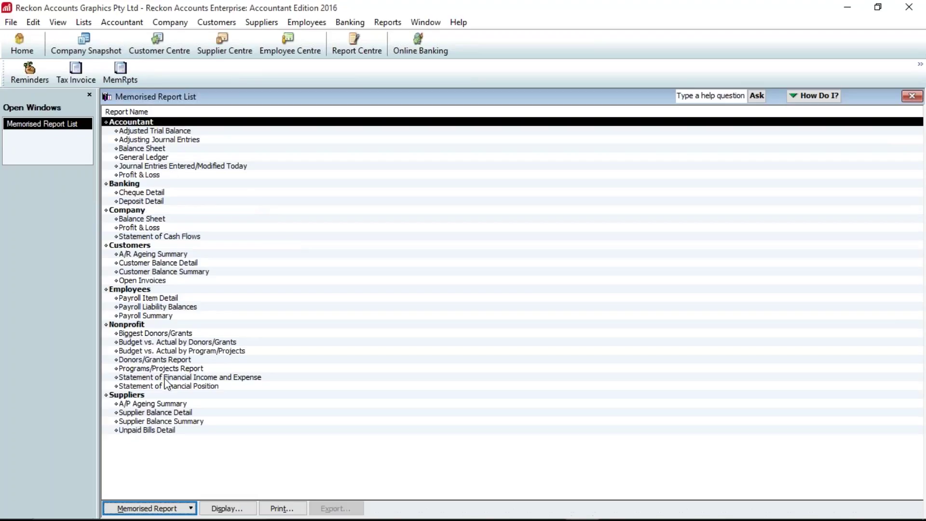
- Open the Adjusted Trial Balance, Adjusting Journal Entries and Balance Sheet reports individually, then close them all
double_click(137, 132)
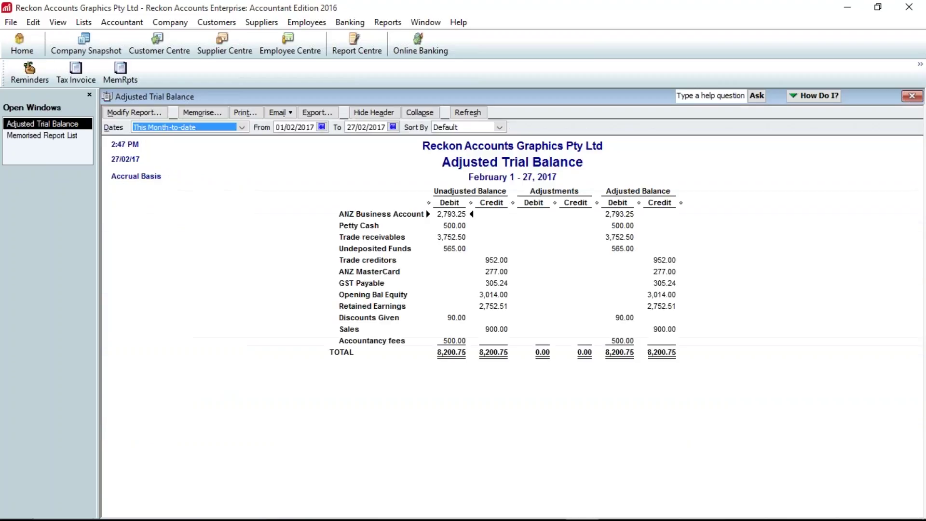
left_click(39, 135)
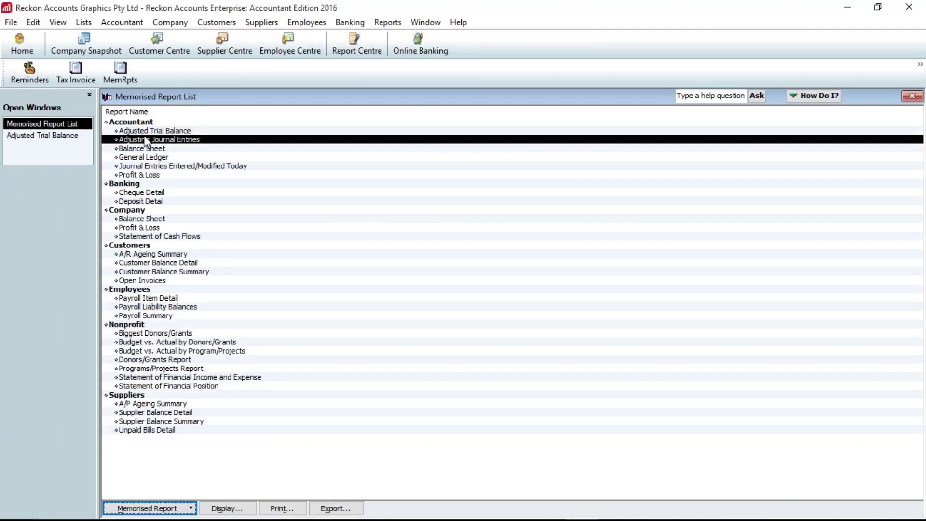
double_click(144, 139)
left_click(511, 281)
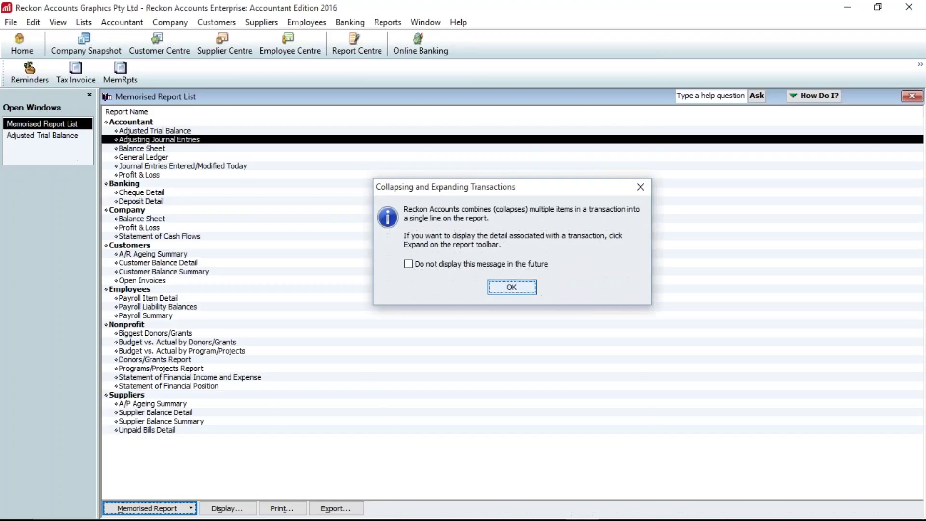
left_click(42, 135)
double_click(142, 148)
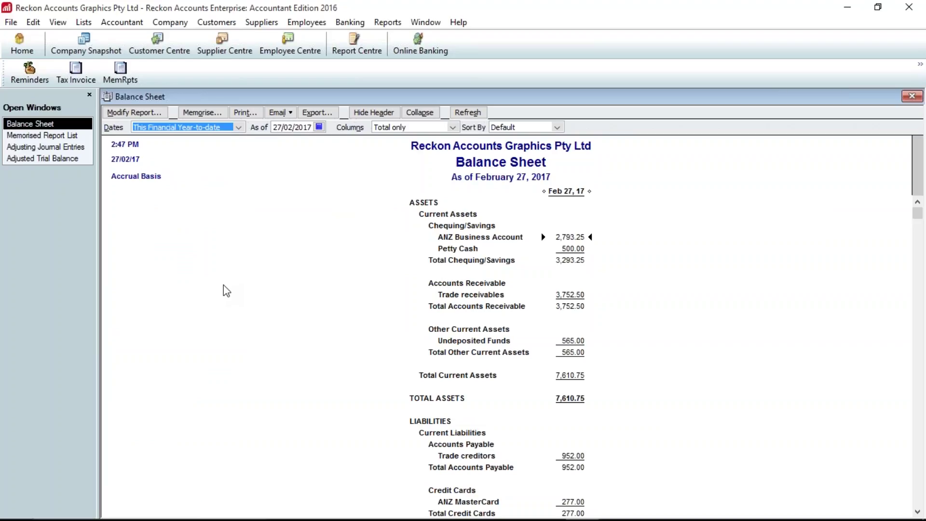
key("Escape")
key("Escape")
key("Escape")
key("Escape")
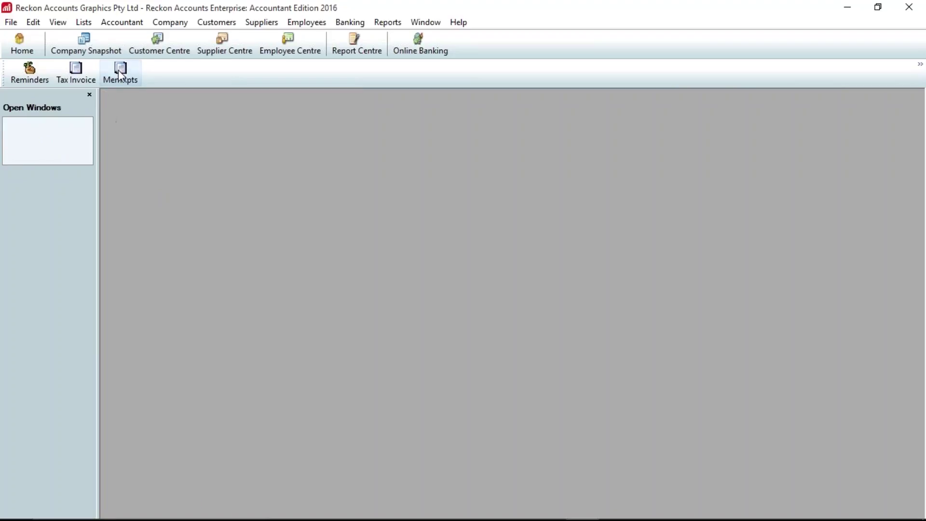
left_click(119, 72)
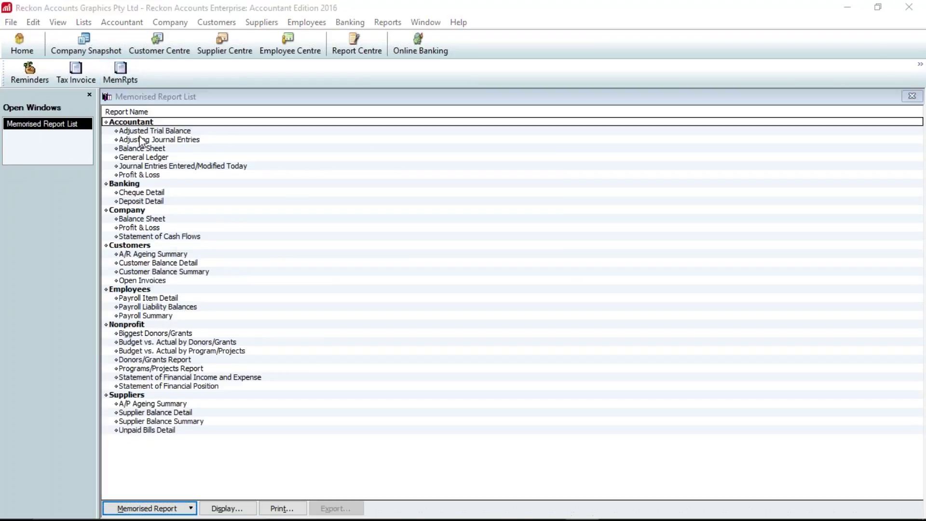
- Display all Accountant reports at once via Process Multiple Reports, suppressing the collapsing-transactions message
key("Return")
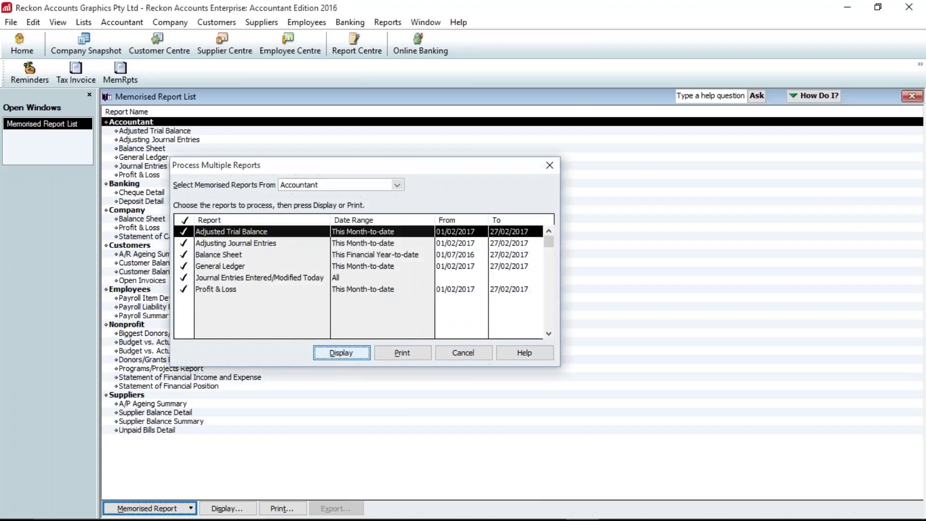
left_click(341, 352)
key("Return")
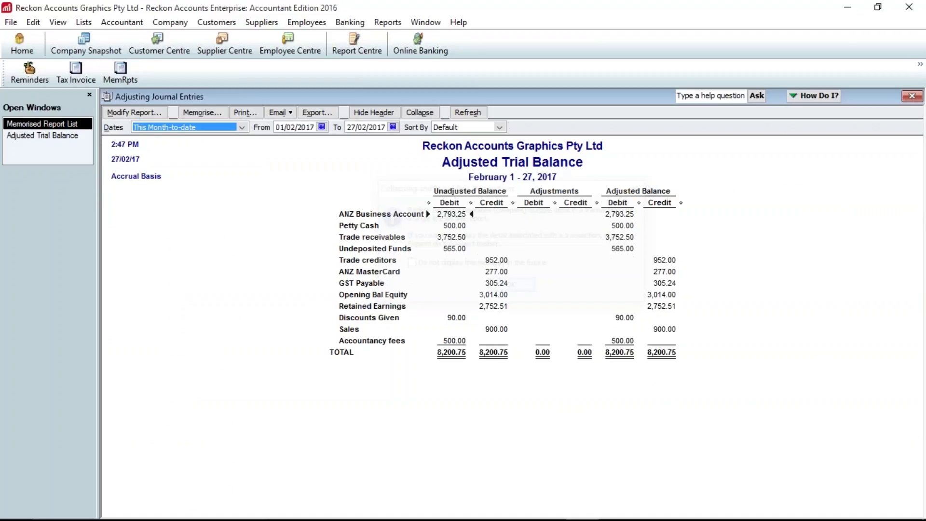
left_click(451, 269)
left_click(500, 287)
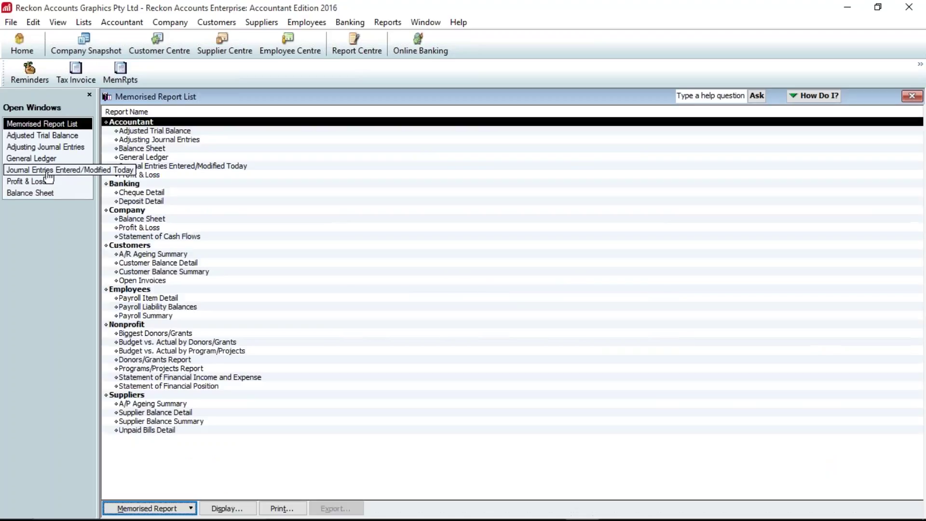
left_click(48, 172)
left_click(48, 180)
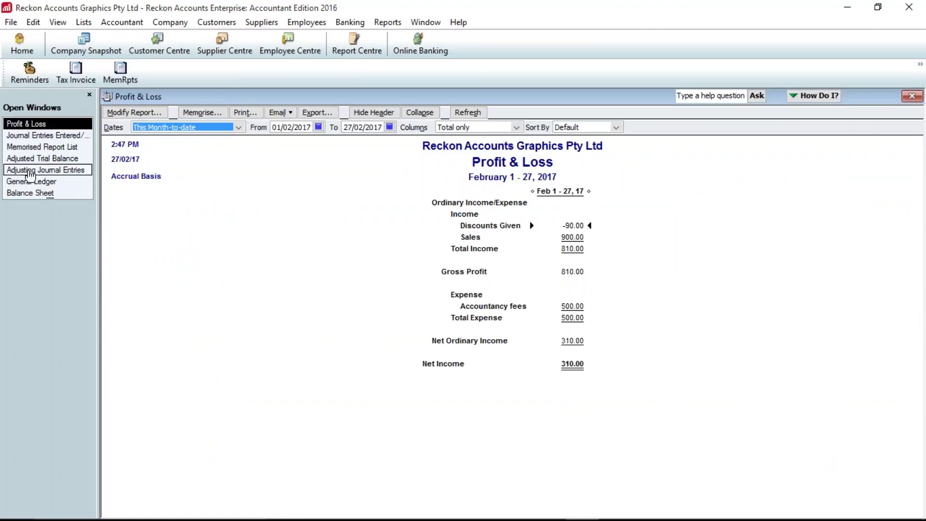
left_click(37, 149)
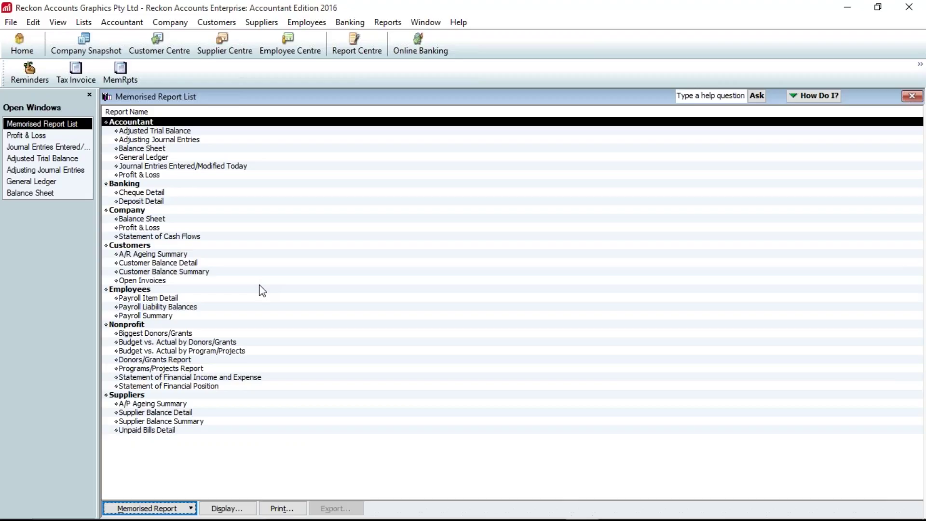
key("alt+Tab")
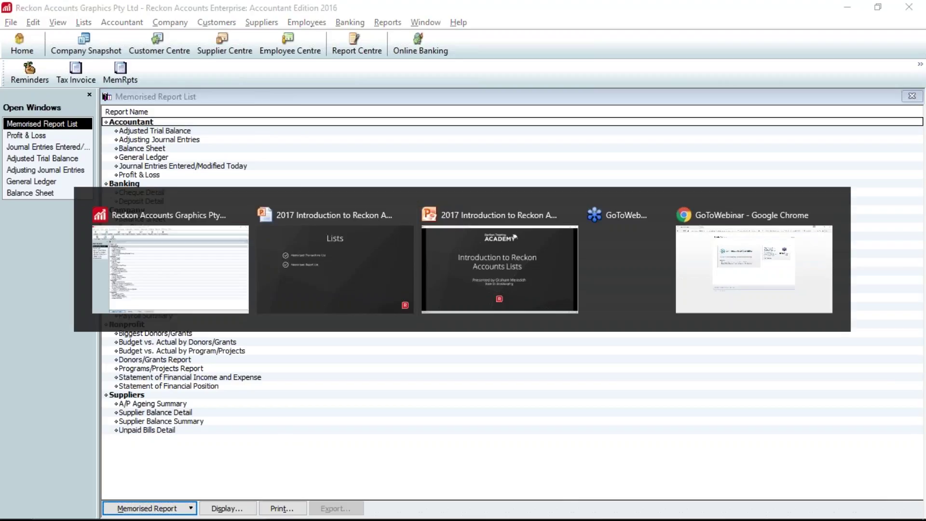
- Advance the slideshow to the 'Questions ?' slide, then switch back to Reckon Accounts
key("Right")
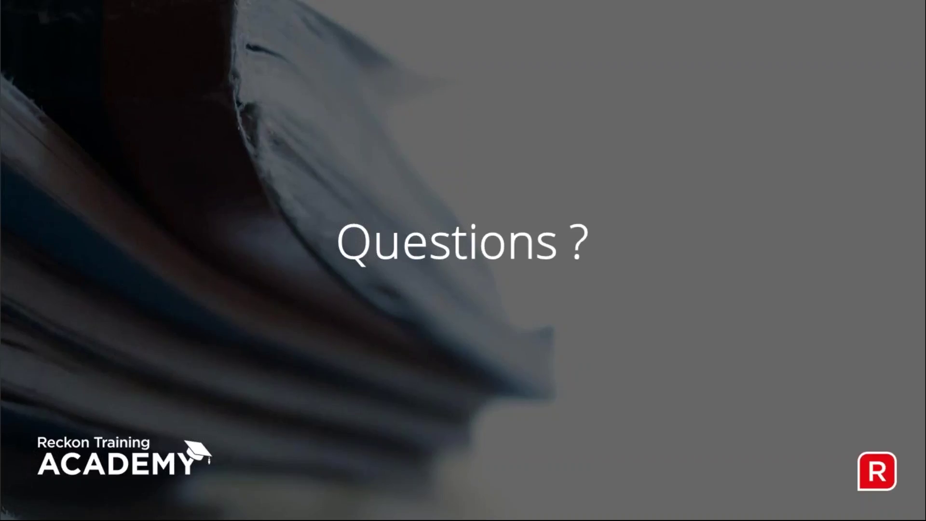
key("alt+Tab")
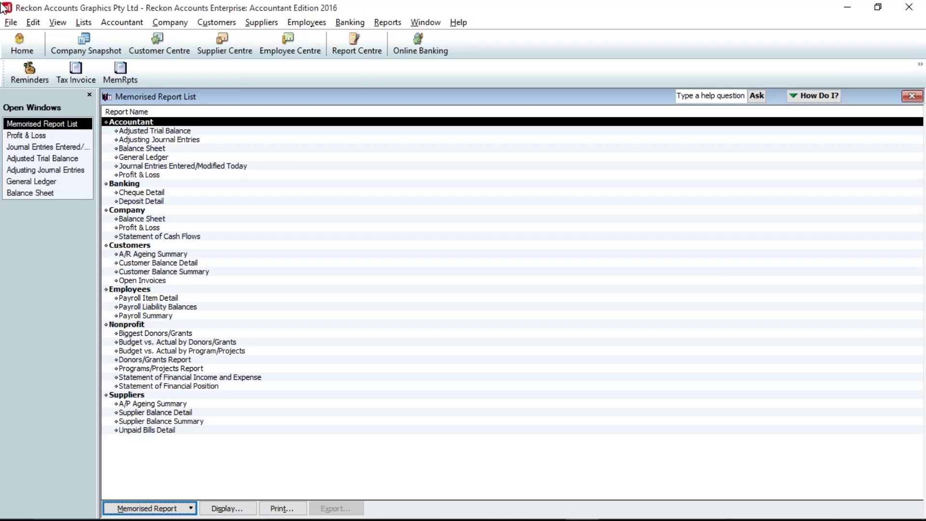
- Export the Chart of Accounts list to an IIF file named CoA.IIF, overwriting the existing one
left_click(14, 25)
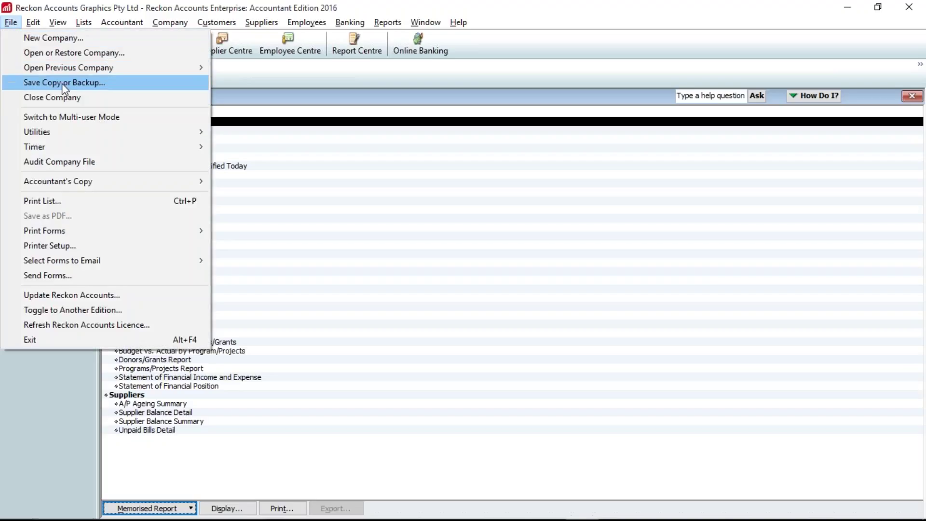
mouse_move(79, 134)
mouse_move(307, 149)
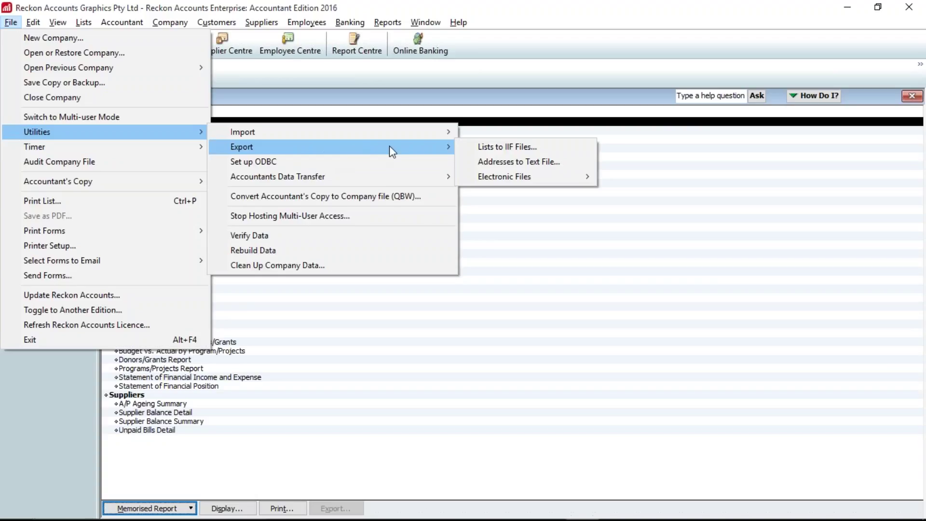
left_click(530, 152)
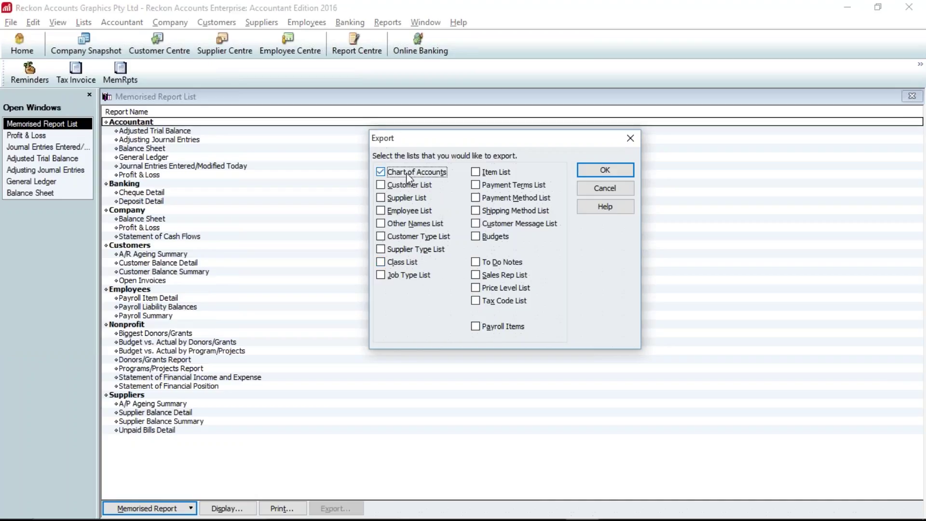
left_click(611, 174)
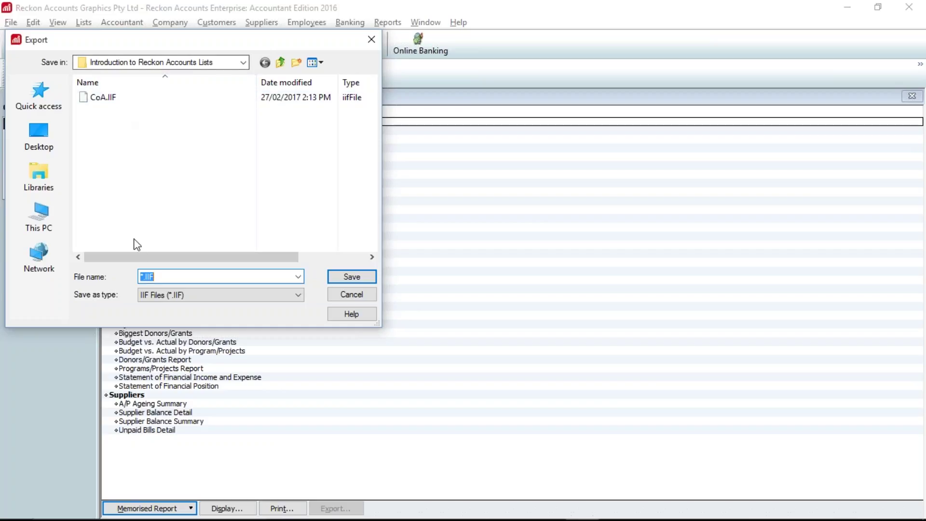
left_click(140, 277)
key("Delete")
type("CoA")
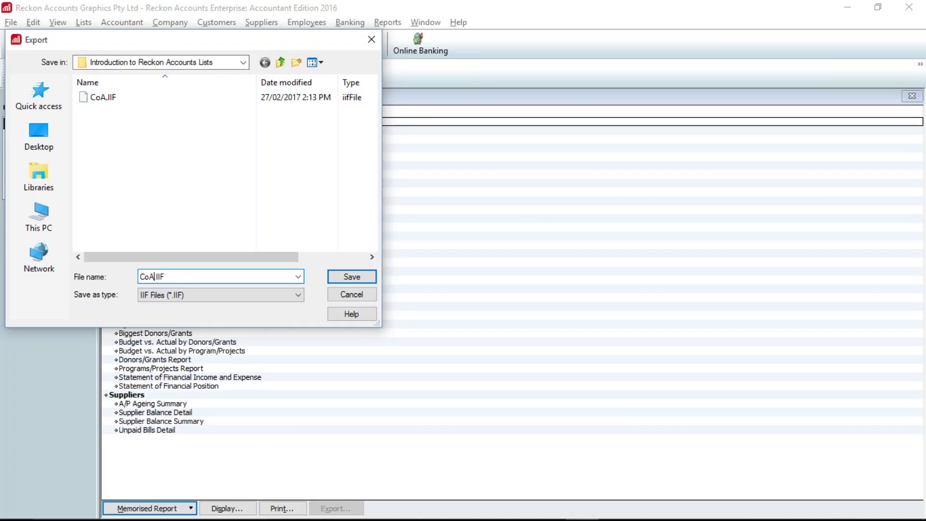
left_click(351, 279)
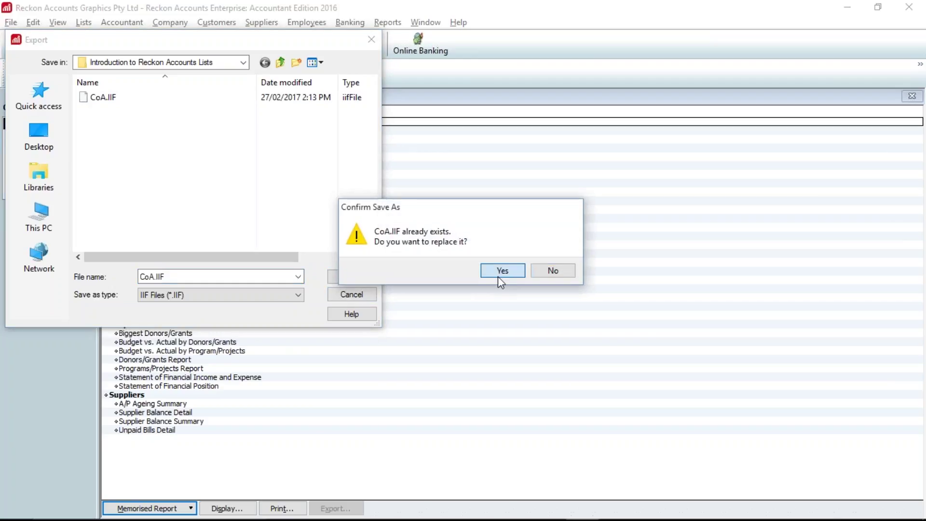
left_click(498, 276)
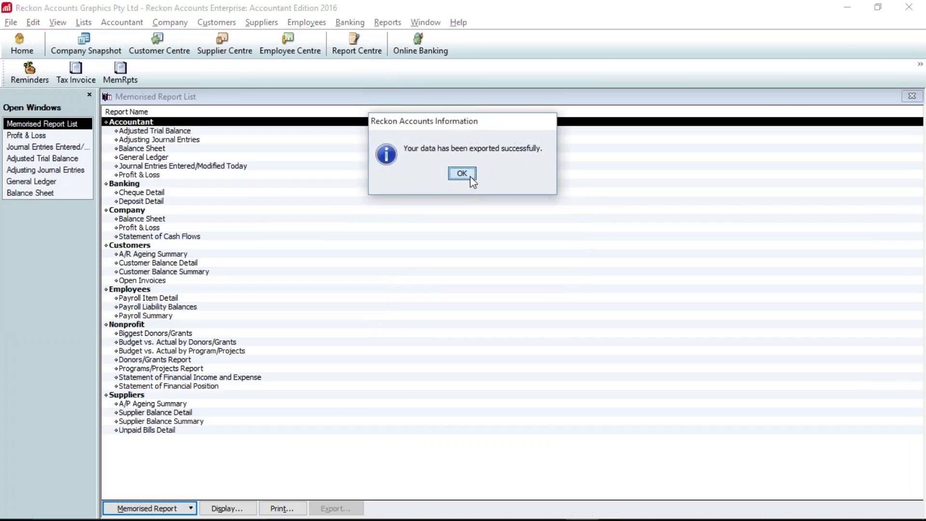
left_click(461, 173)
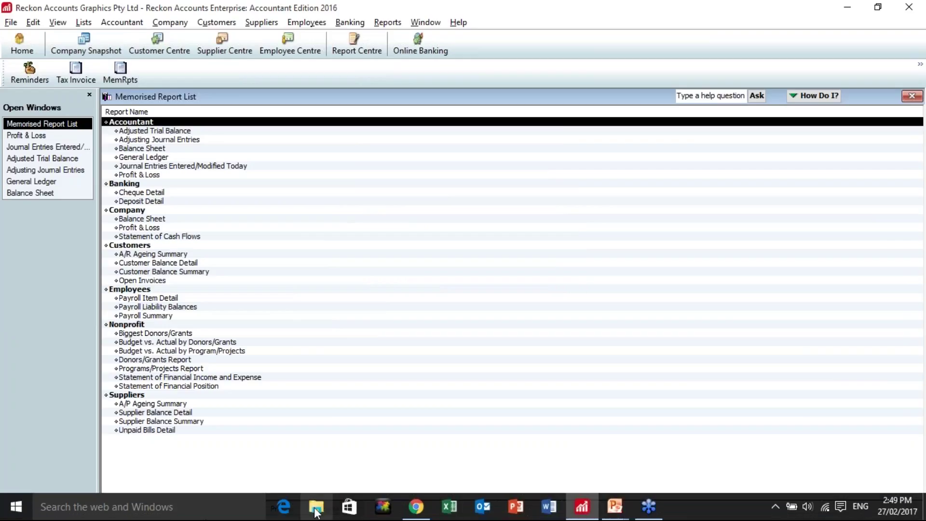
- Browse drive C: to Data > Reckon > Introduction to Reckon Accounts Lists and select CoA.IIF
left_click(316, 507)
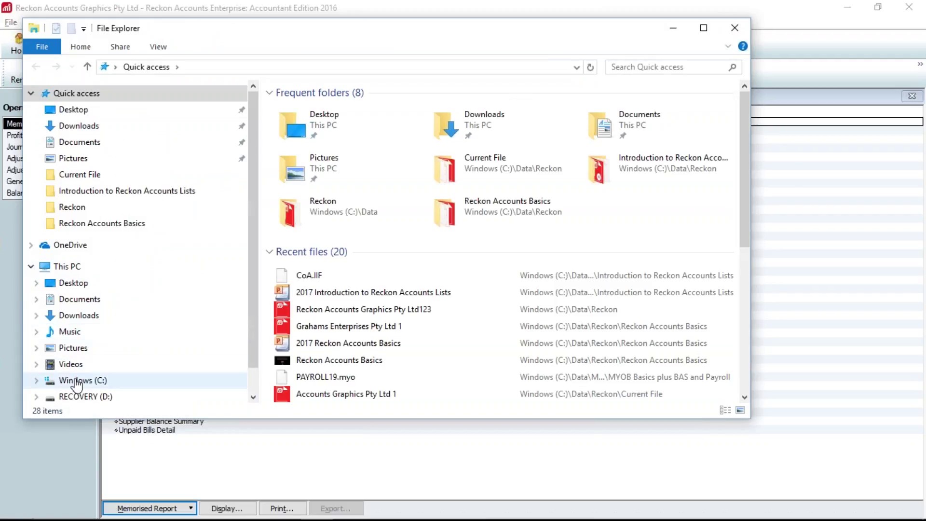
left_click(89, 381)
double_click(291, 122)
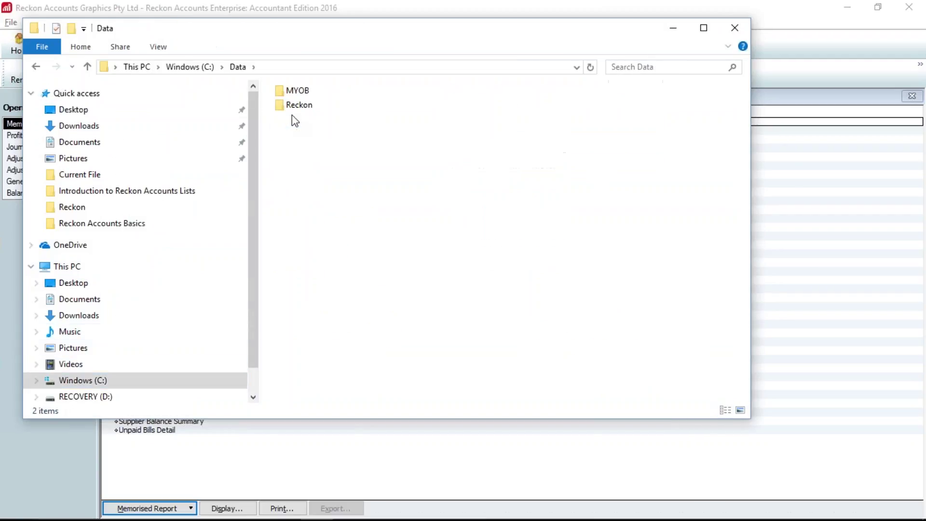
double_click(298, 107)
double_click(299, 107)
left_click(291, 122)
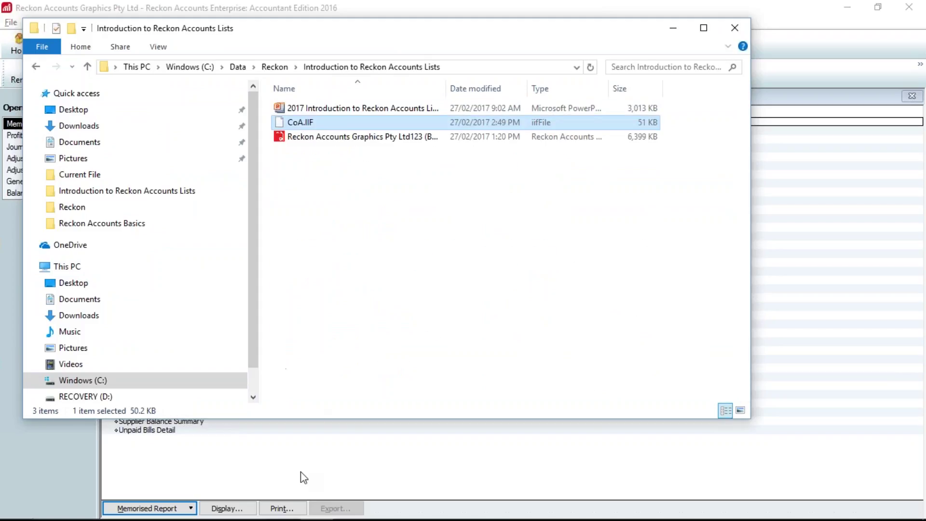
mouse_move(364, 516)
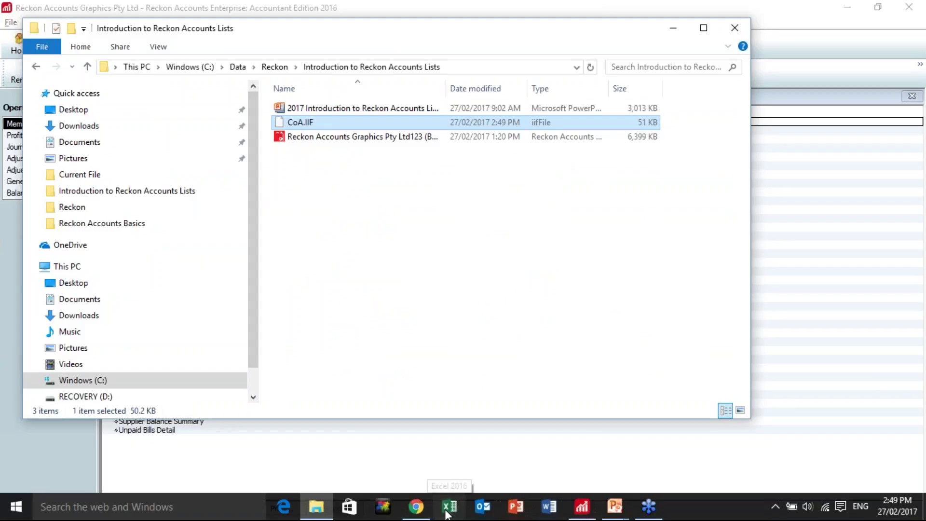
- Launch Excel and open CoA.IIF from the Introduction to Reckon Accounts Lists folder, showing All Files
left_click(449, 506)
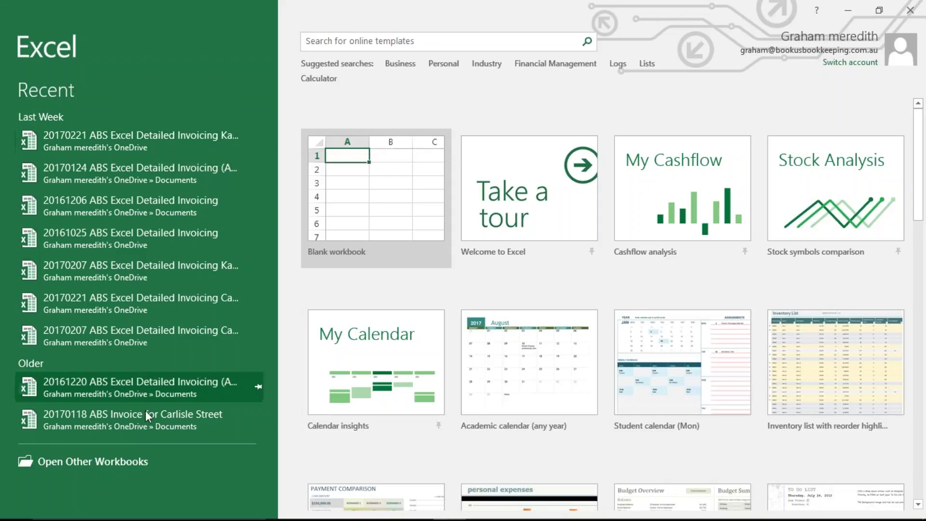
left_click(100, 463)
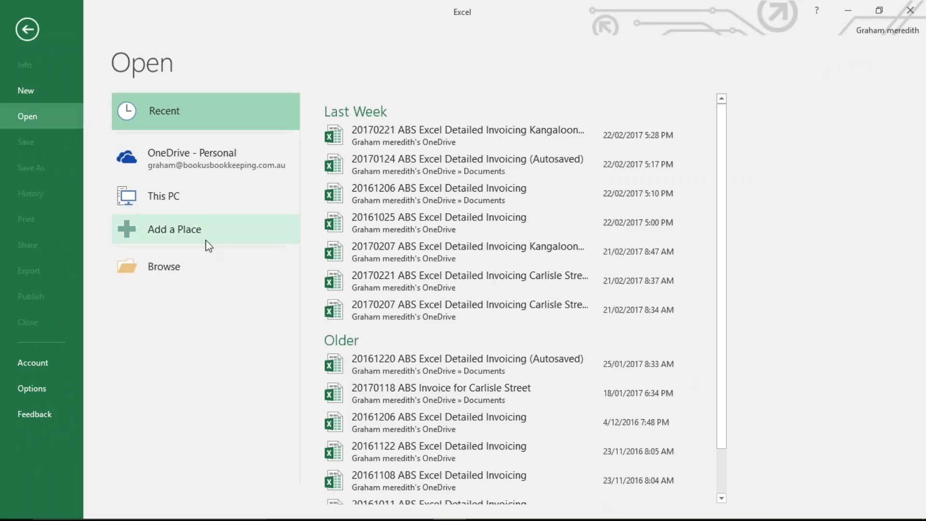
left_click(168, 276)
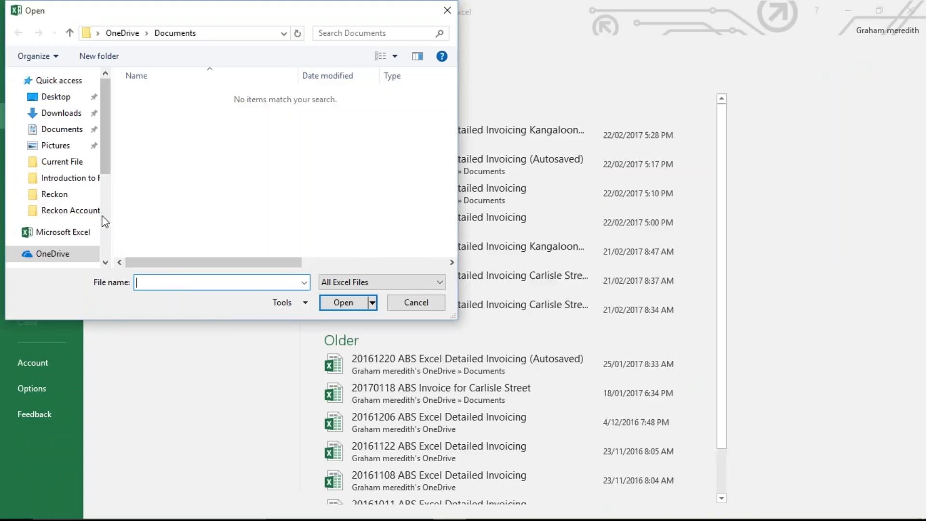
scroll(102, 215, "down", 3)
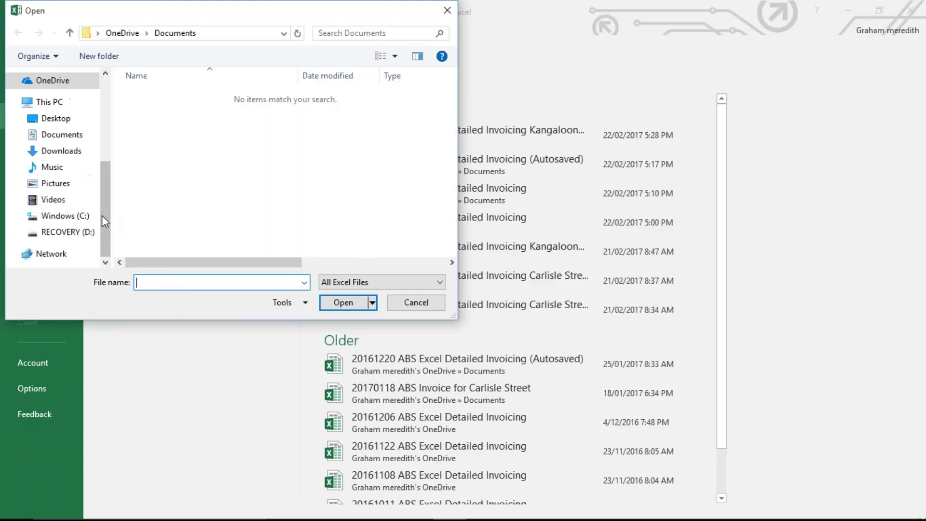
left_click(62, 216)
double_click(151, 111)
double_click(150, 111)
double_click(151, 111)
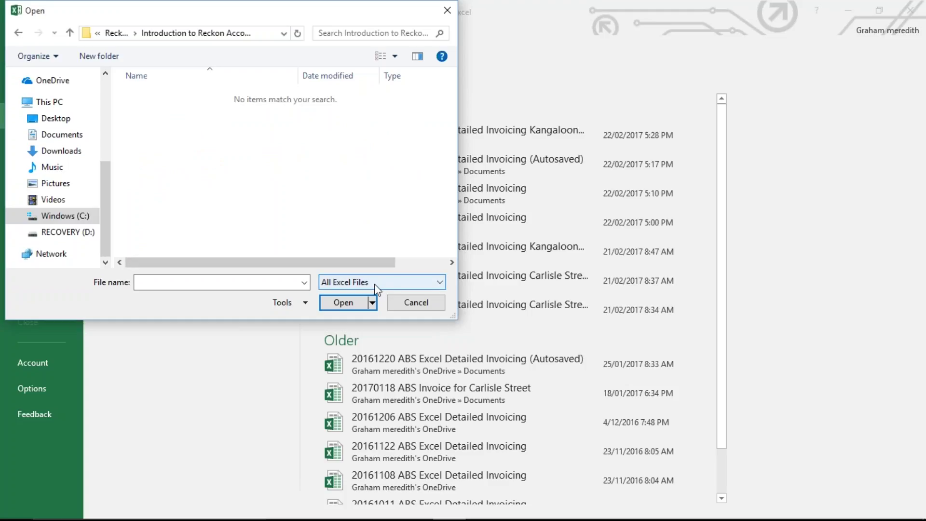
left_click(441, 285)
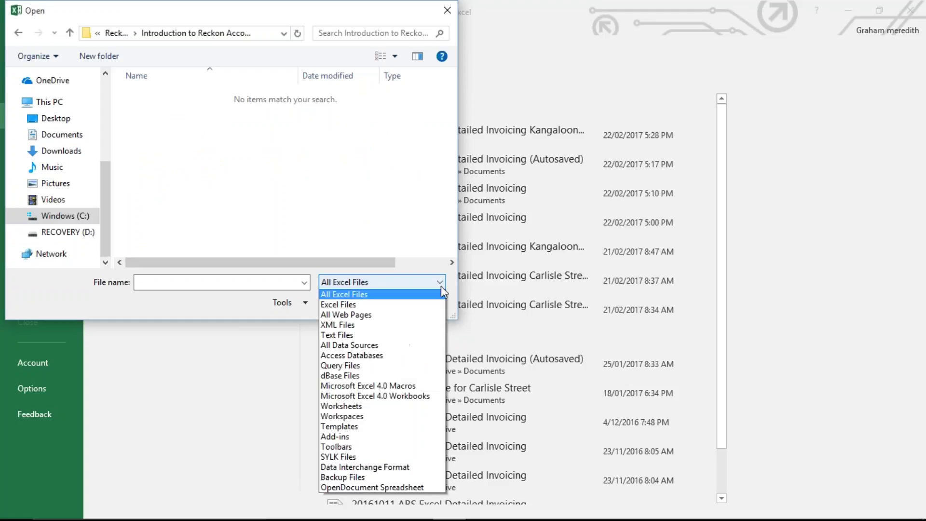
left_click(437, 301)
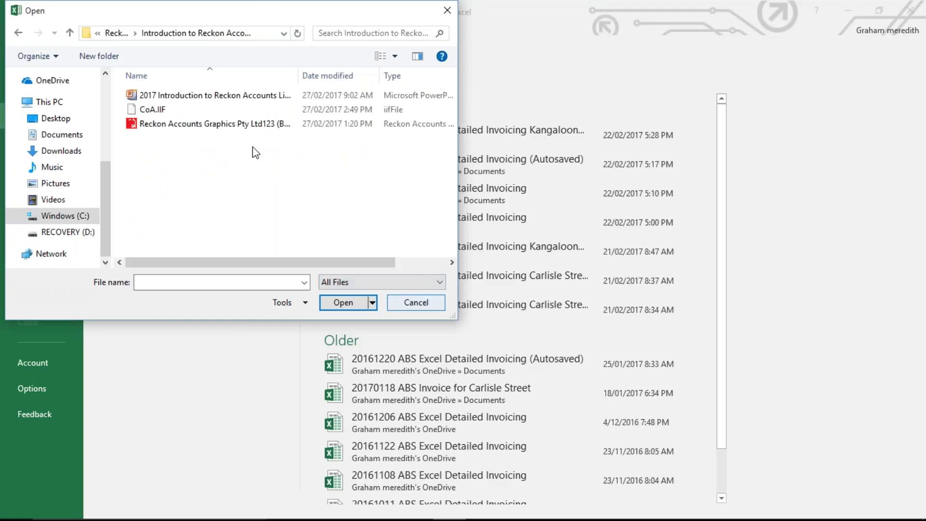
left_click(180, 114)
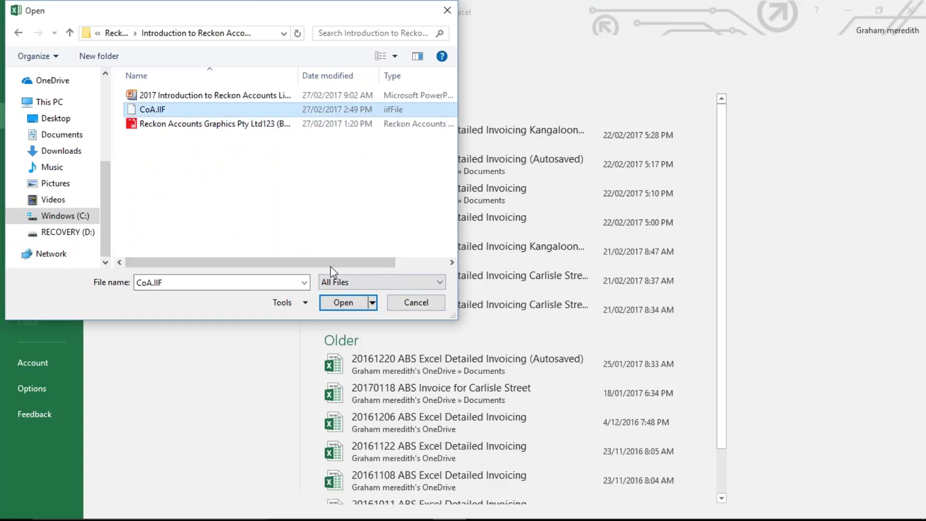
left_click(352, 303)
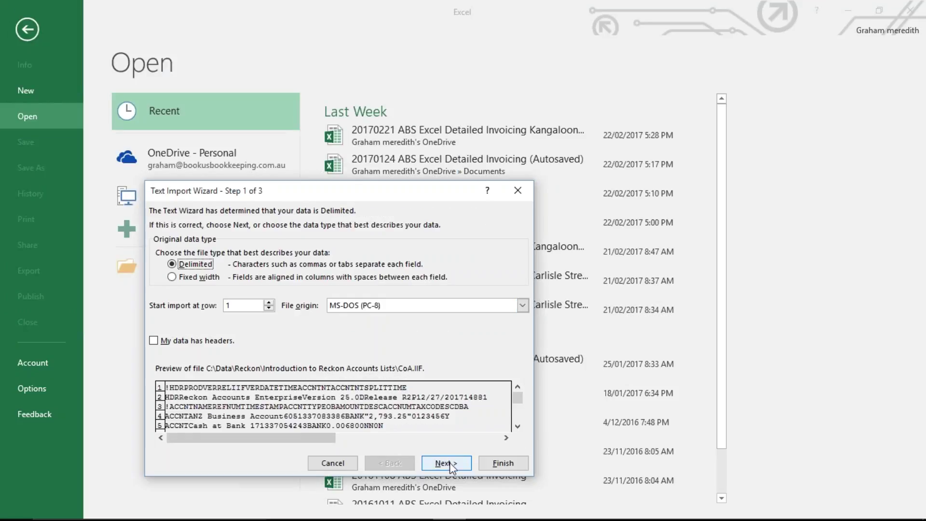
- Finish the Text Import Wizard with its defaults and save, keeping the tab-delimited text format
left_click(449, 462)
left_click(449, 461)
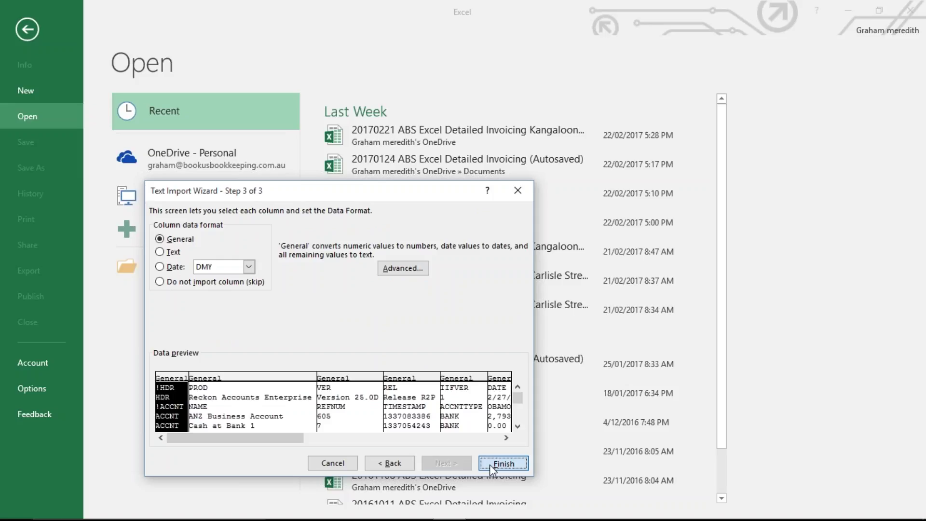
left_click(490, 464)
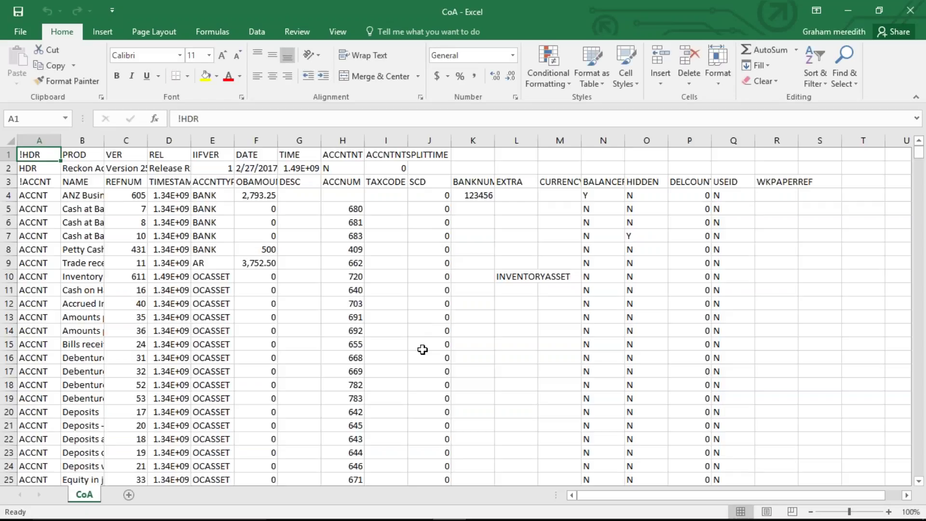
left_click(26, 41)
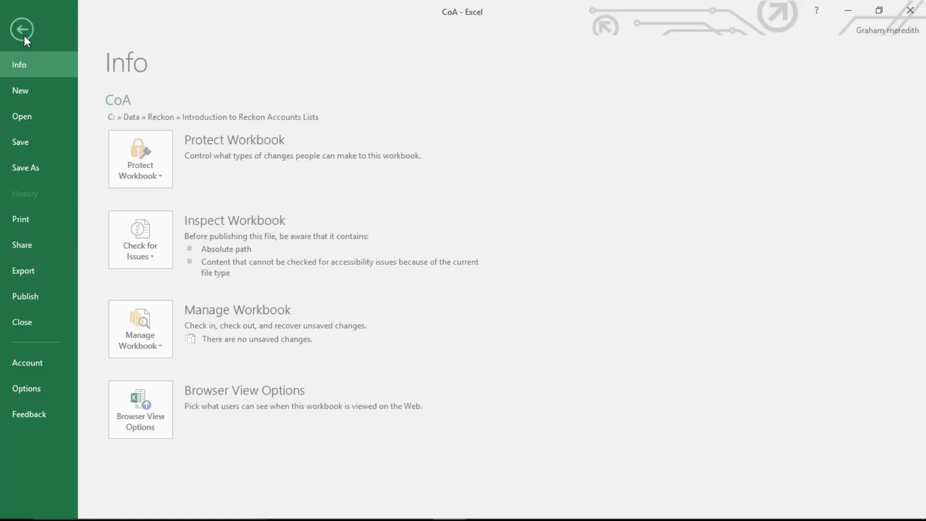
left_click(27, 143)
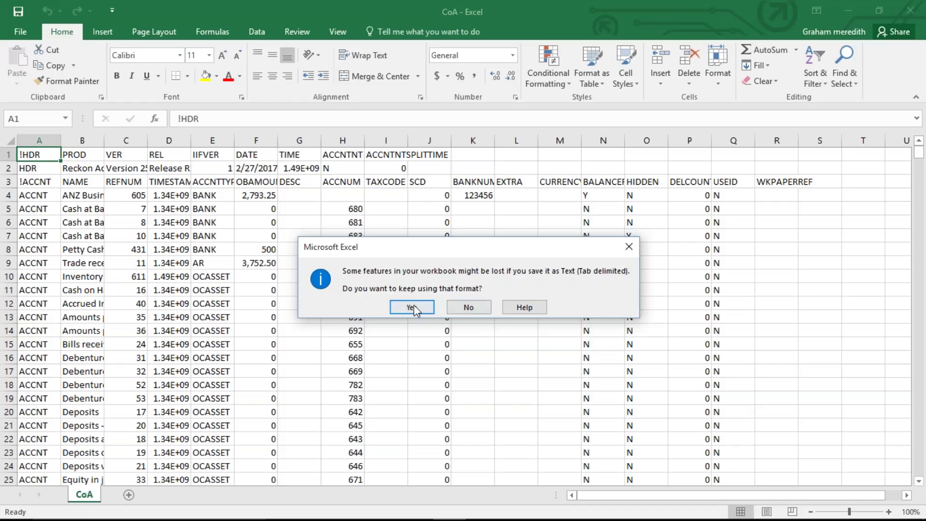
left_click(412, 305)
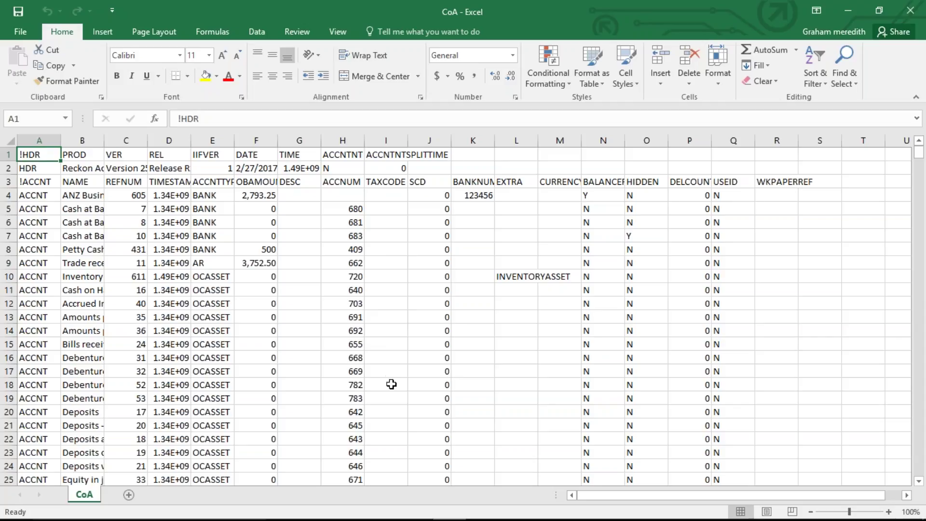
- Copy the NCG tax code from cell I383 down column I to row 601
scroll(390, 389, "down", 1)
scroll(389, 395, "down", 5)
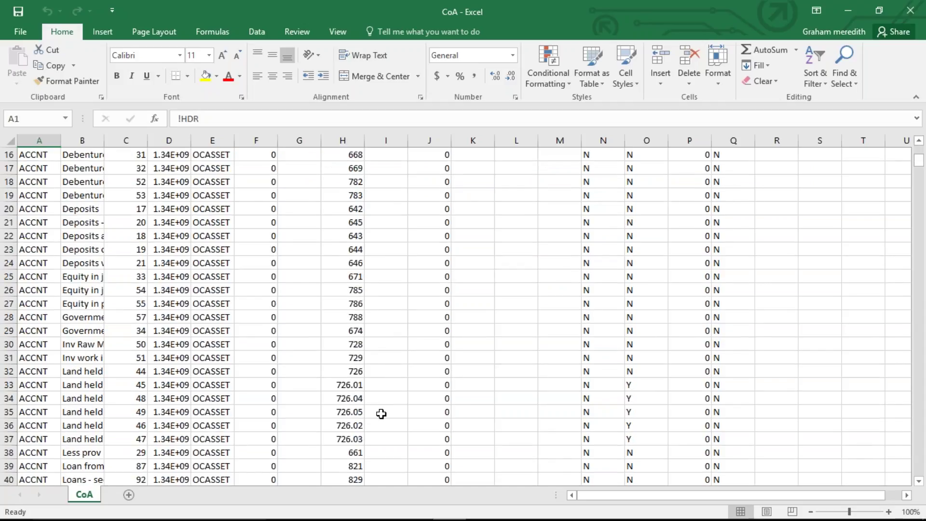
scroll(382, 407, "down", 9)
scroll(384, 398, "down", 11)
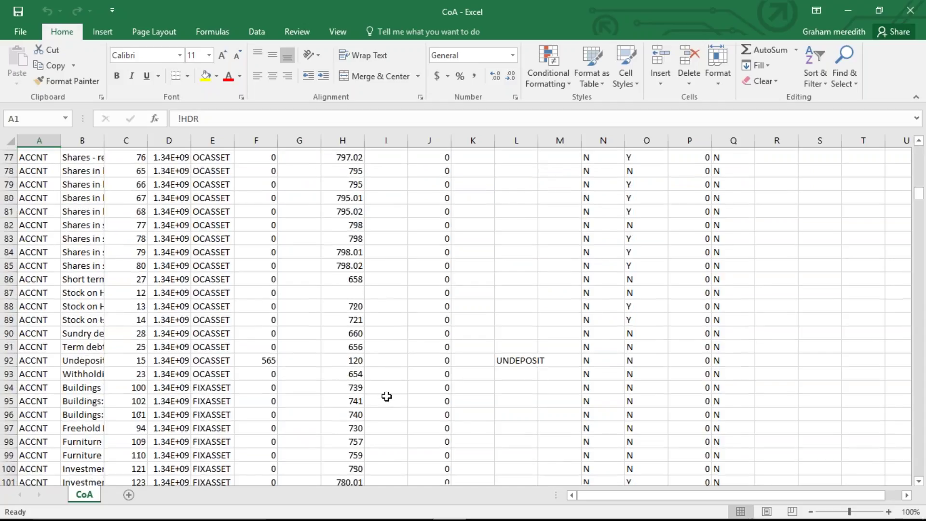
scroll(387, 396, "down", 20)
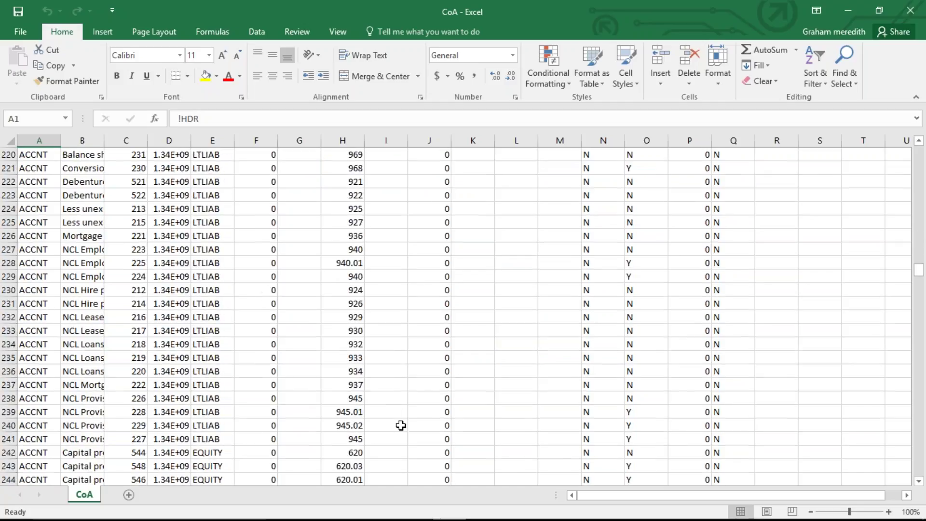
scroll(401, 425, "down", 5)
scroll(400, 425, "down", 20)
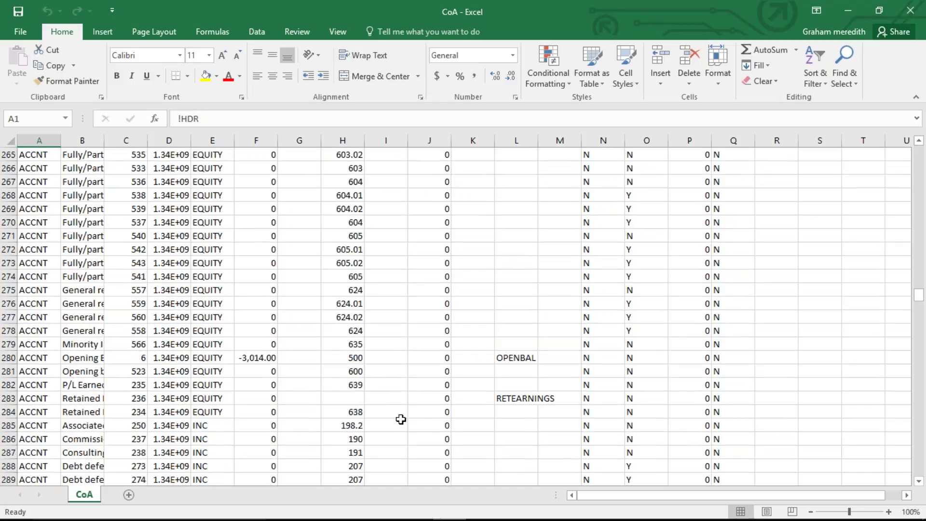
scroll(402, 420, "down", 13)
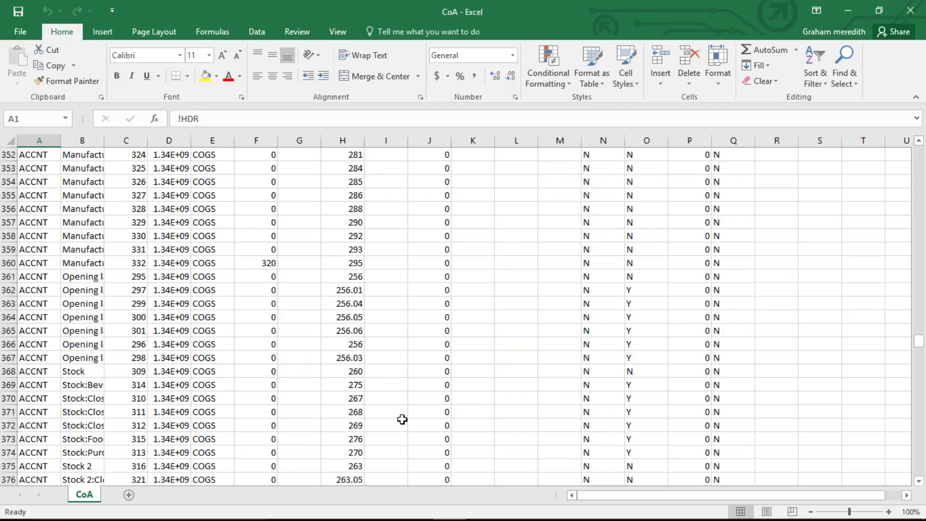
scroll(401, 419, "down", 8)
left_click(386, 248)
left_click_drag(408, 255, 404, 340)
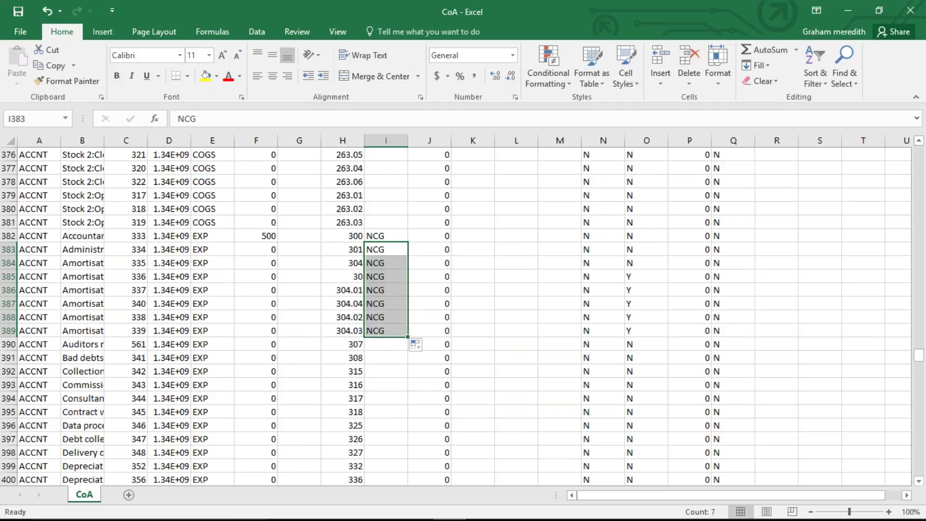
left_click_drag(408, 336, 389, 349)
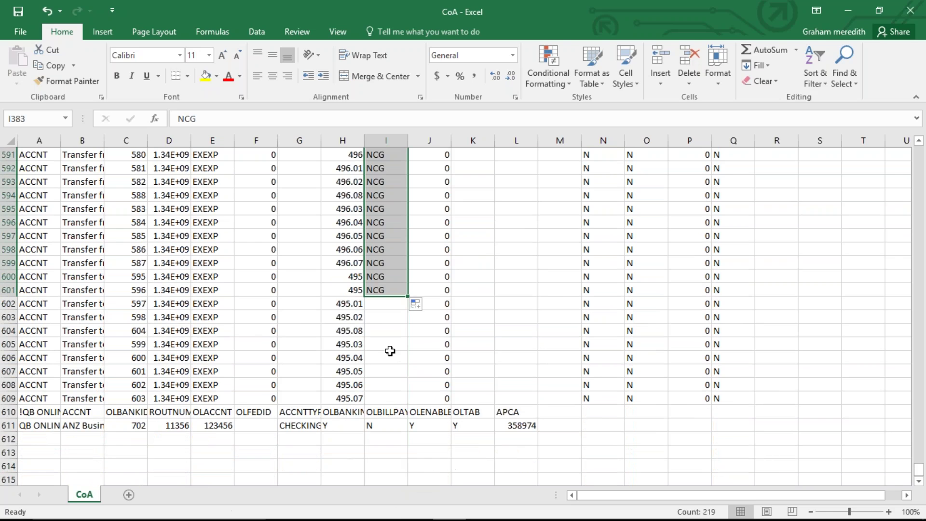
- Save CoA.IIF, keeping the tab-delimited Text format
left_click(20, 31)
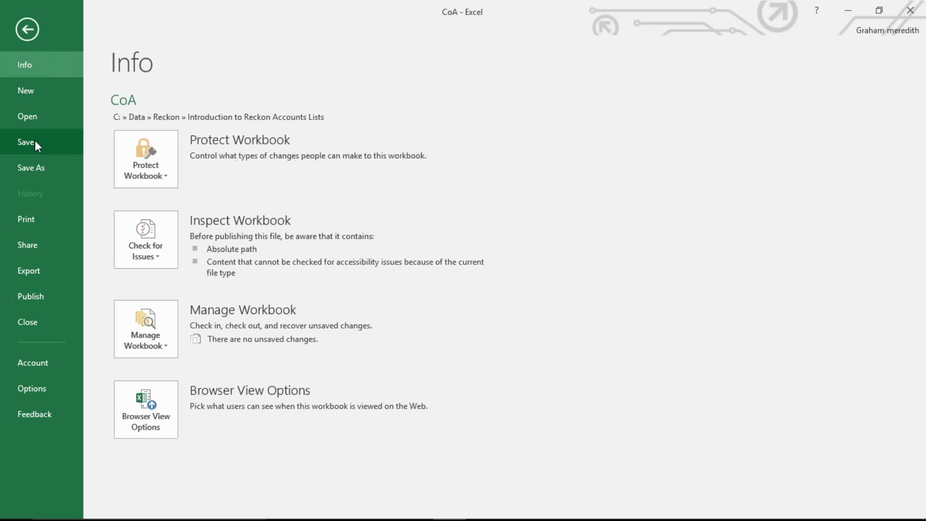
left_click(35, 140)
left_click(411, 307)
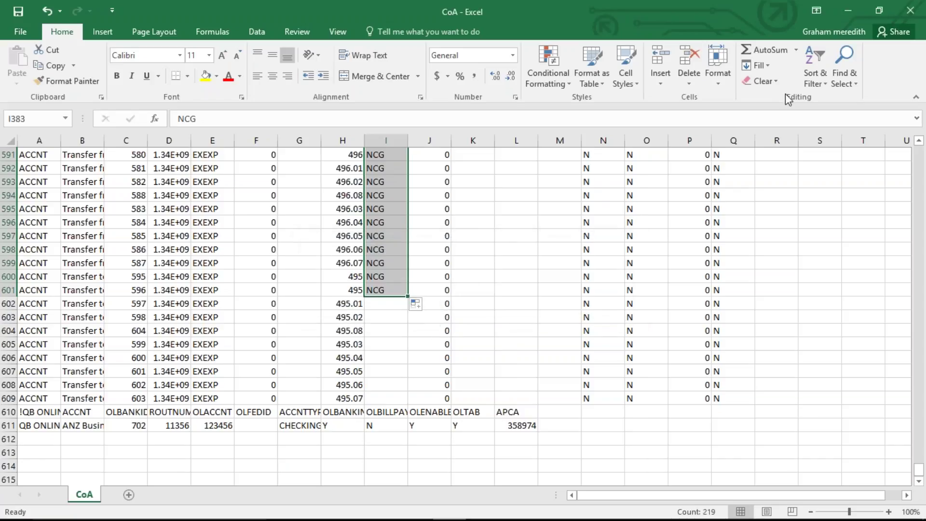
- Close Excel without saving again and close the File Explorer window
left_click(920, 9)
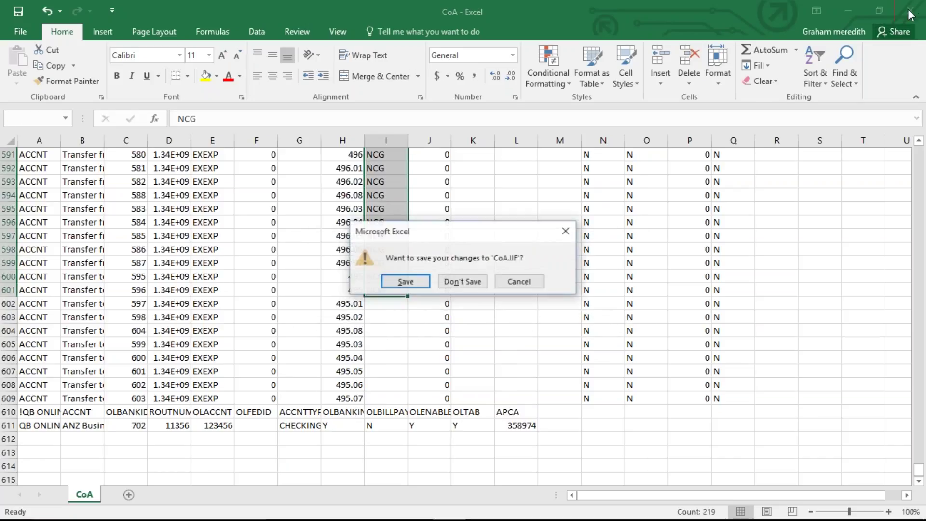
left_click(476, 283)
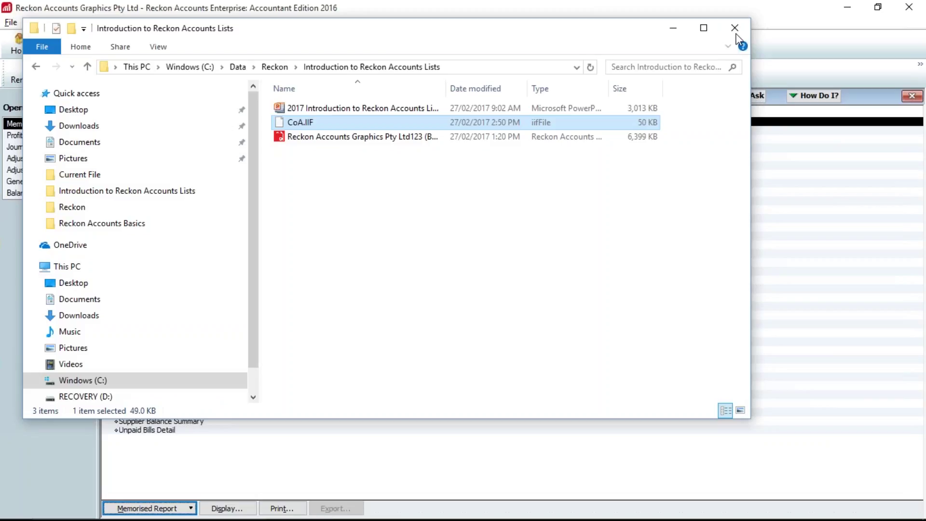
left_click(734, 30)
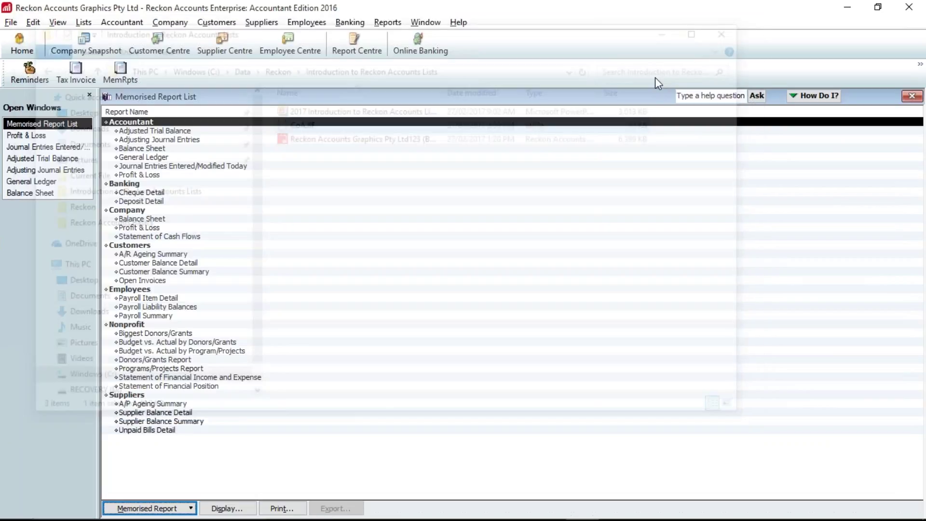
- Import CoA.IIF through File > Utilities > Import > IIF Files and dismiss the unrecoverable error
left_click(11, 22)
mouse_move(44, 131)
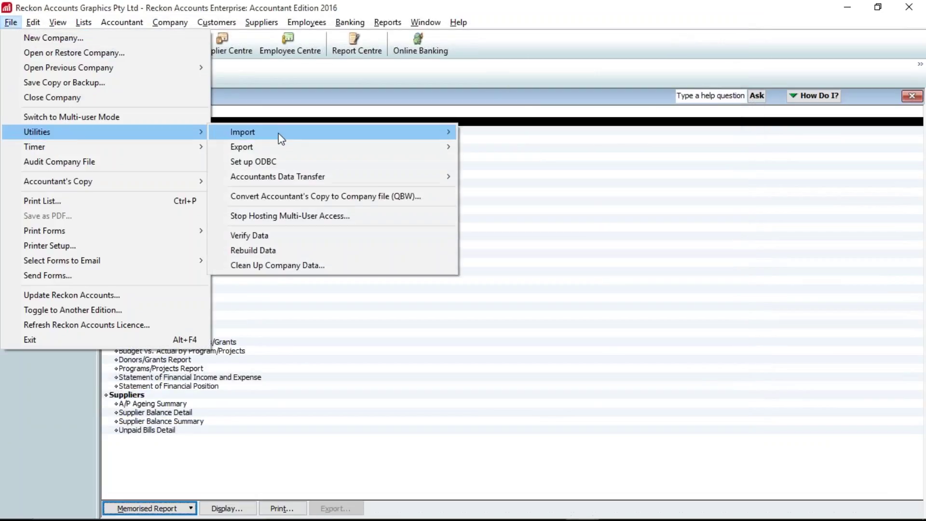
mouse_move(279, 135)
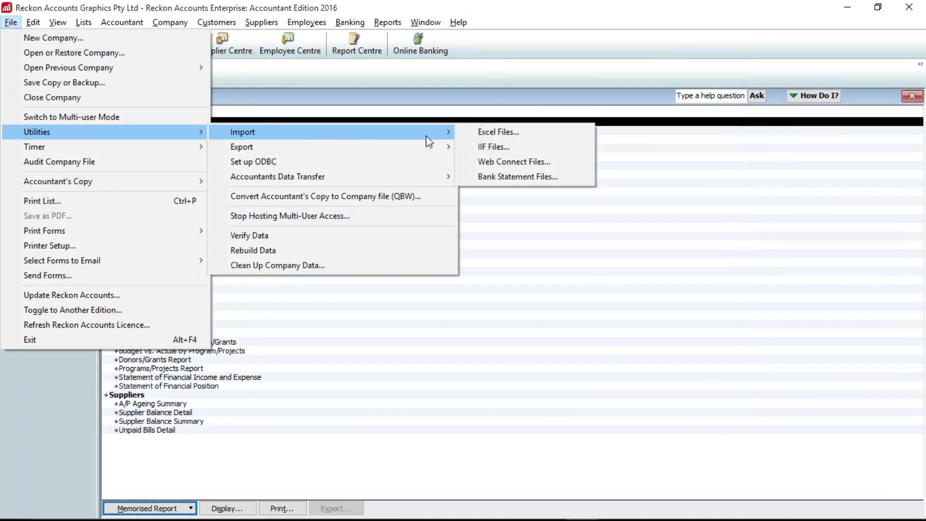
left_click(494, 151)
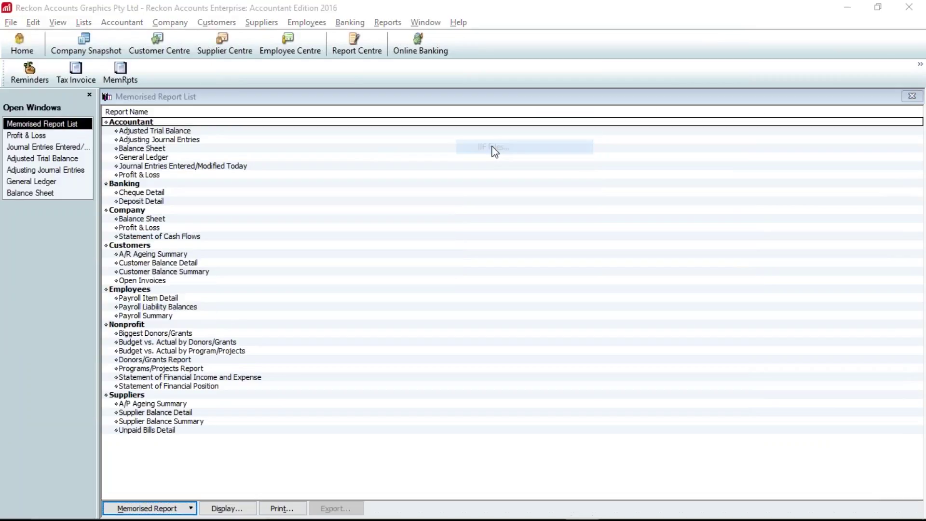
left_click(355, 276)
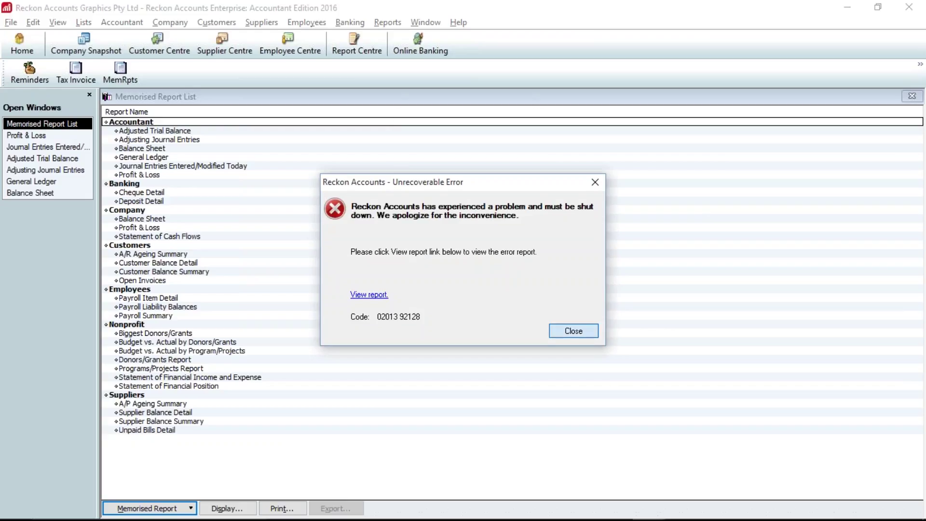
left_click(573, 331)
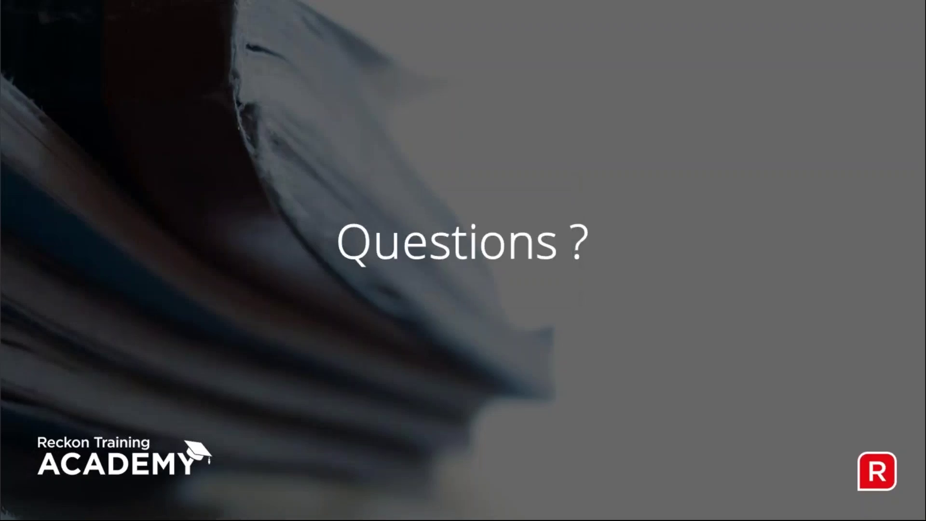
- Cycle through the PowerPoint Viewer slide windows and minimise the GoToWebinar Chrome page
key("alt+Tab")
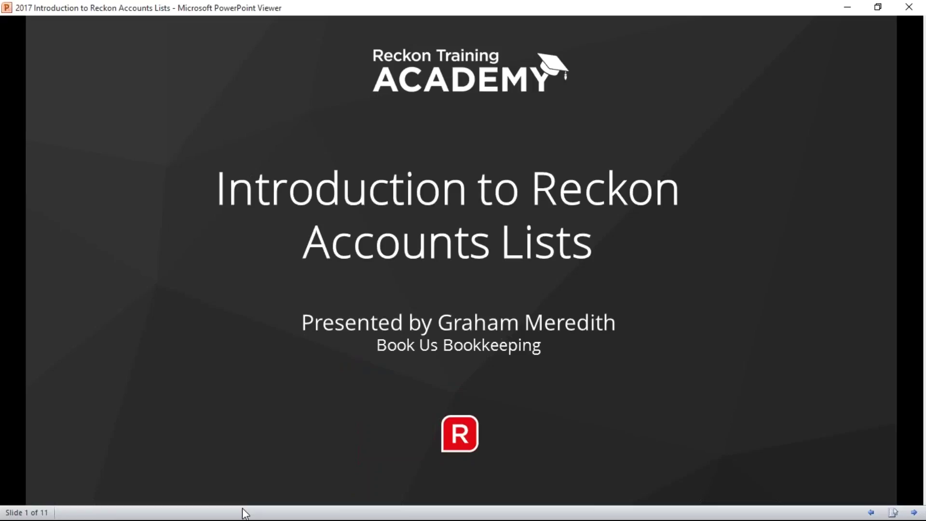
key("alt+Tab")
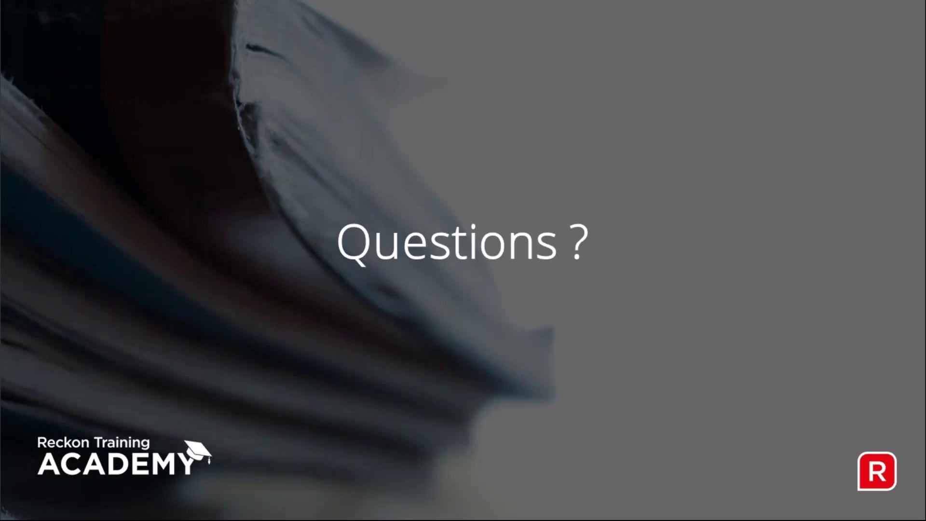
key("alt+Tab")
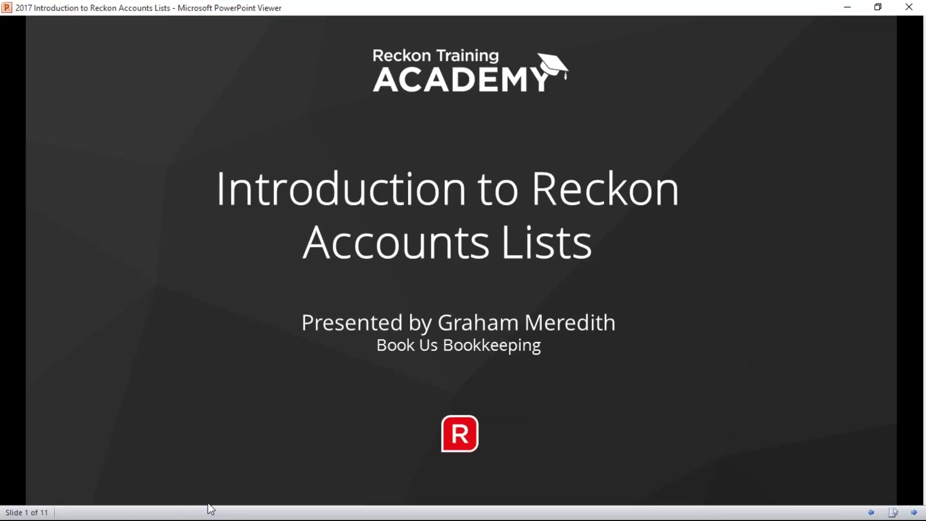
key("alt+Tab")
key("alt+Tab")
key("alt+Tab")
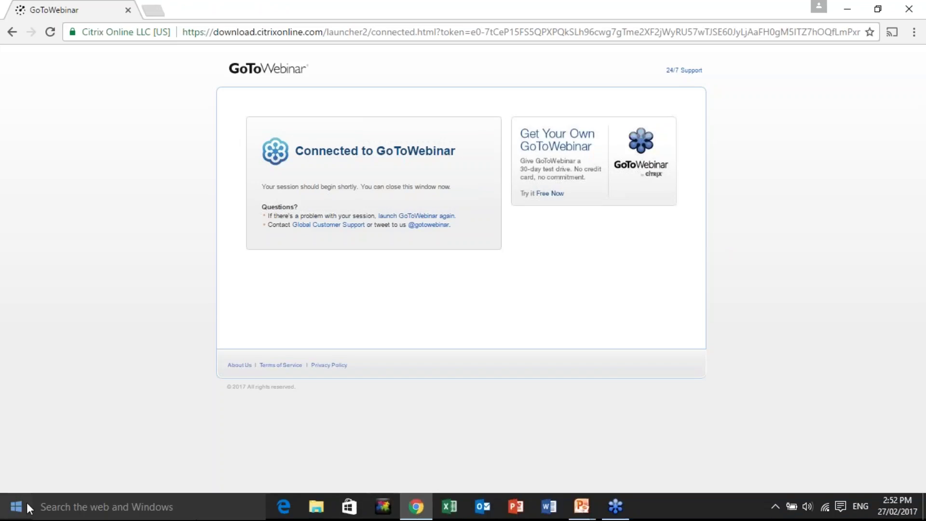
left_click(847, 11)
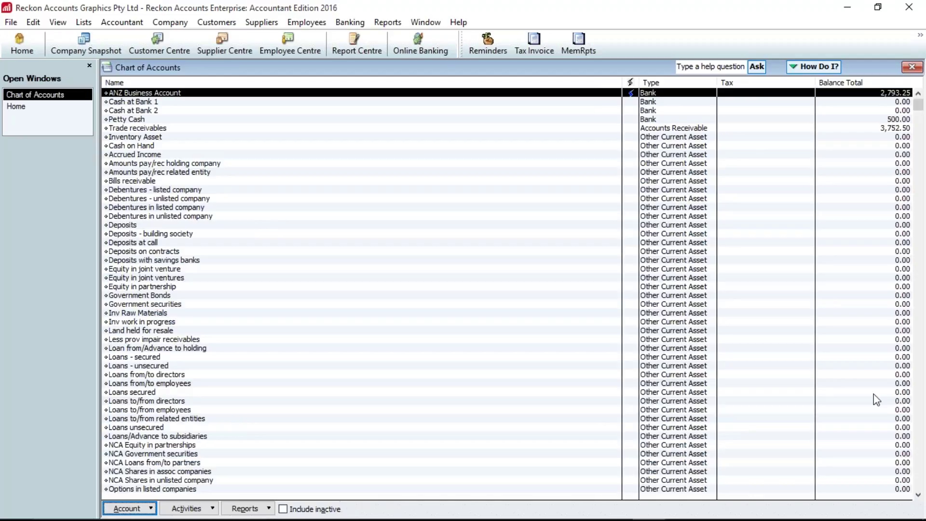
- Scroll the Chart of Accounts down to the Expense and Other Expense accounts
left_click(919, 470)
left_click(919, 470)
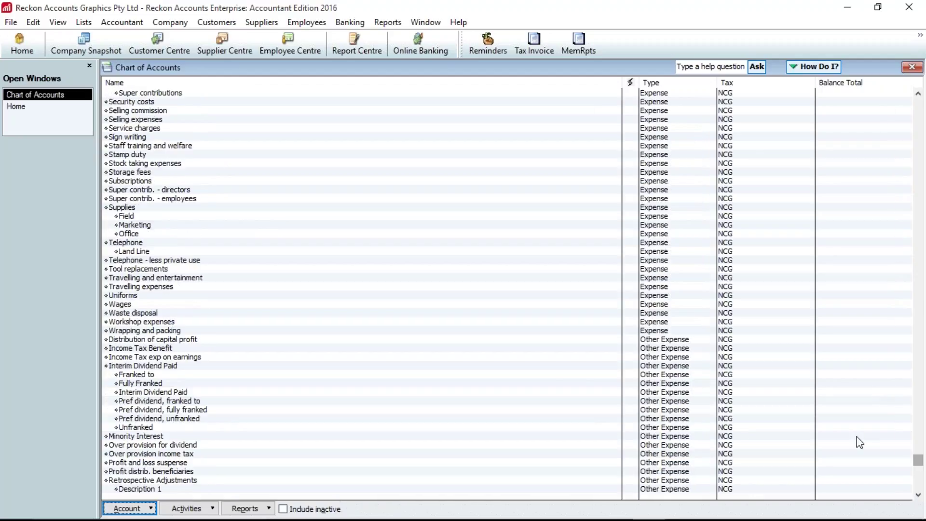
scroll(736, 291, "up", 15)
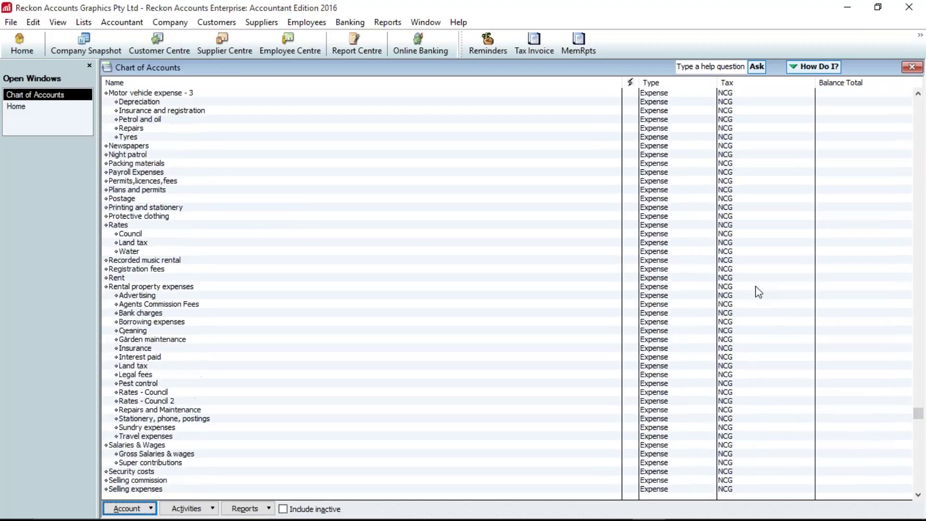
scroll(758, 292, "up", 16)
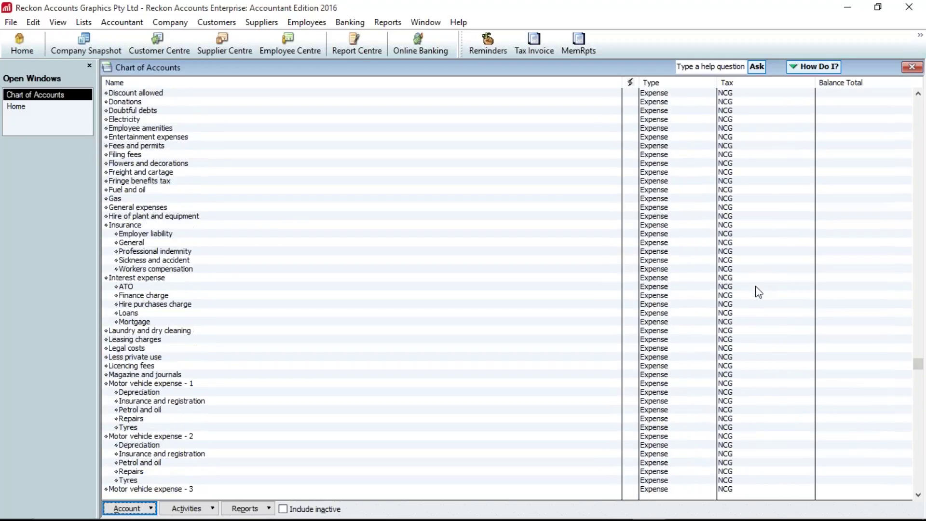
scroll(759, 328, "down", 14)
scroll(761, 333, "up", 5)
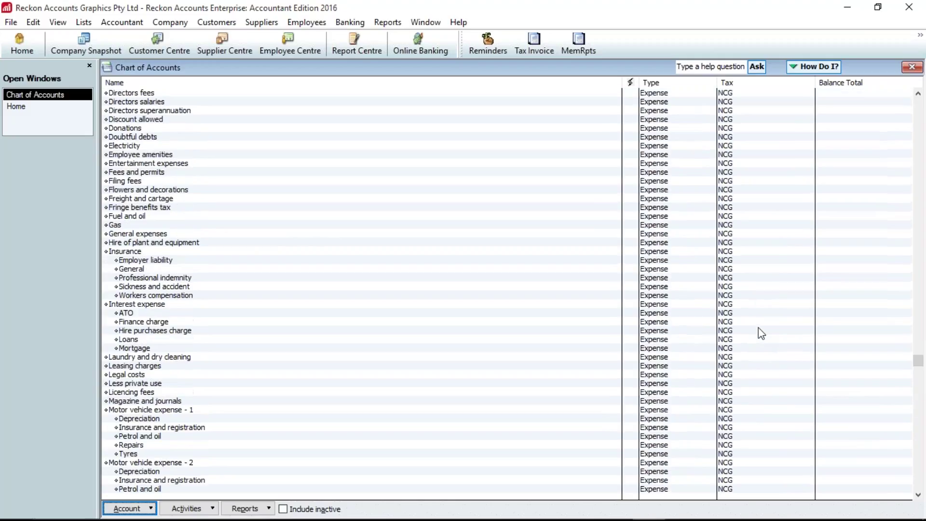
scroll(760, 333, "up", 7)
- Confirm Data processing charges, Depreciation - fittings and the other expense accounts show tax code NCG
left_click(689, 154)
left_click(741, 190)
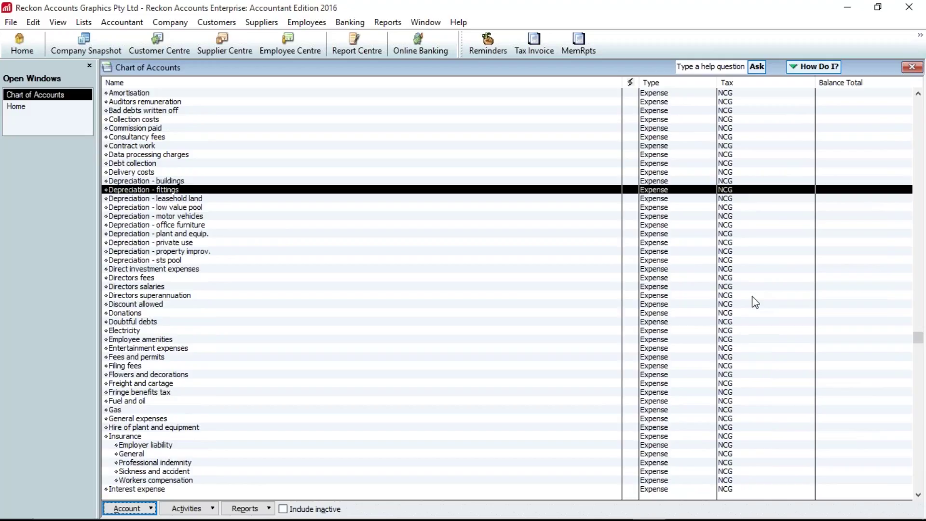
scroll(755, 309, "down", 13)
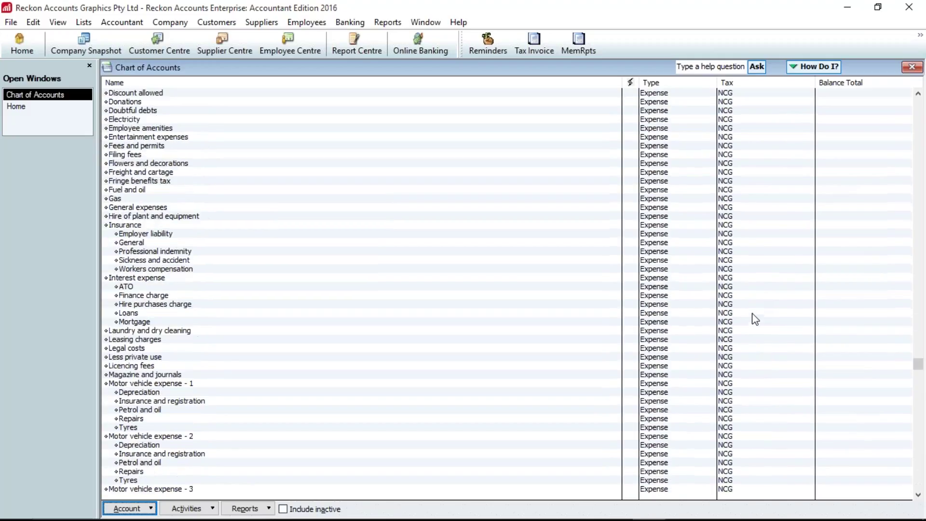
scroll(755, 319, "down", 19)
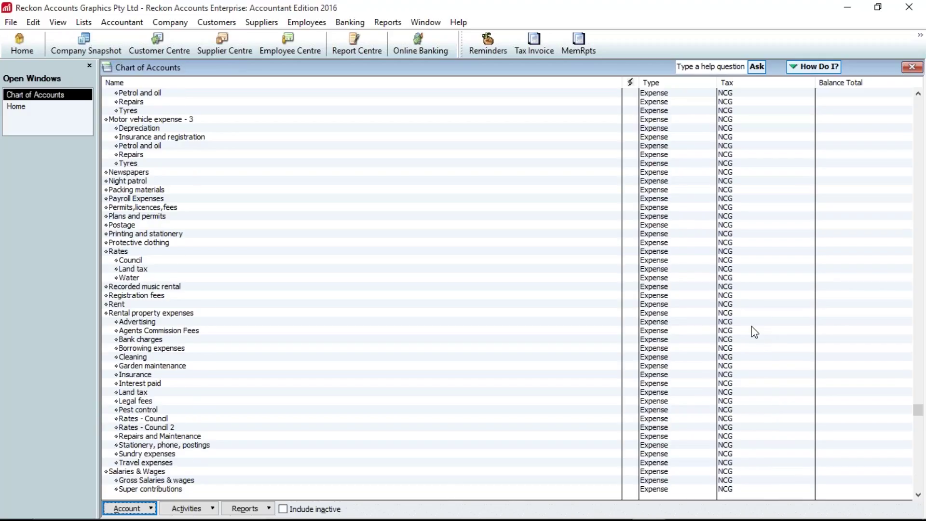
scroll(752, 366, "down", 12)
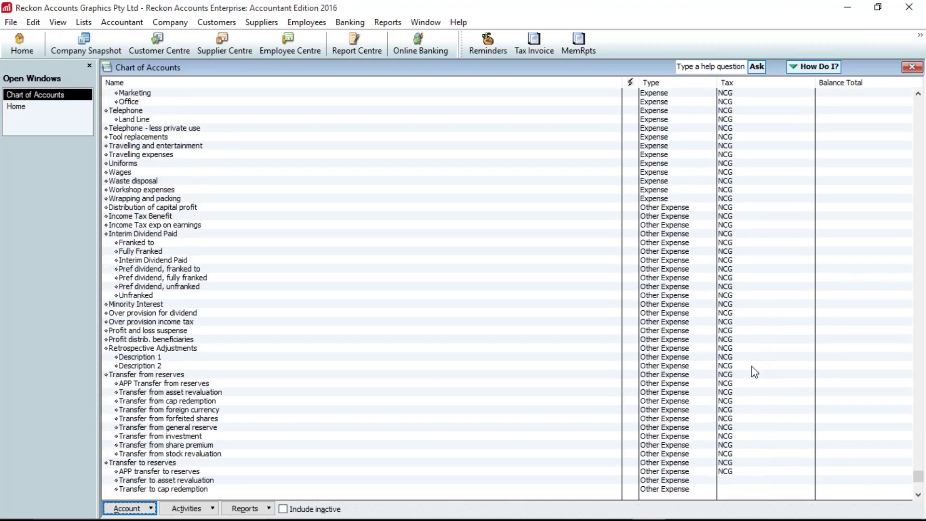
scroll(752, 366, "up", 4)
scroll(753, 369, "up", 15)
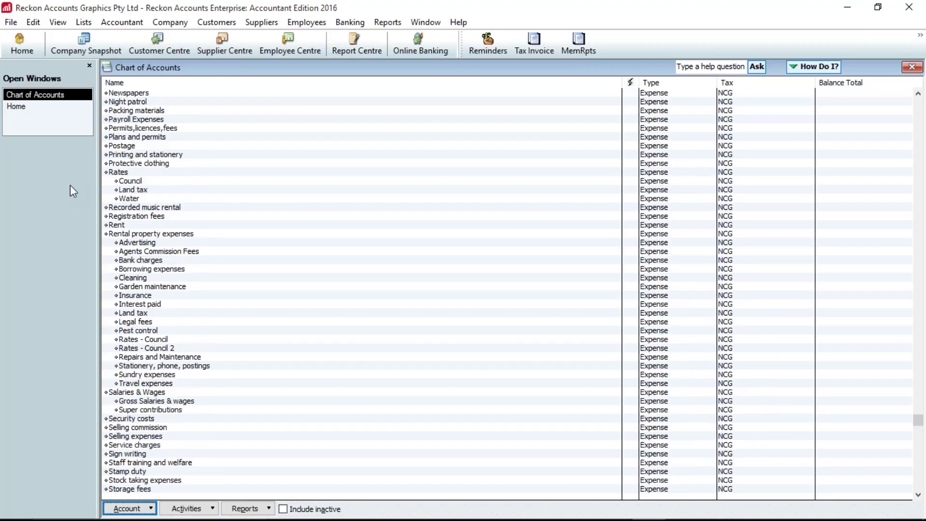
- Advance the PowerPoint Viewer presentation past the presenter slide to slide 5 (Lists), then return to Reckon
mouse_move(106, 519)
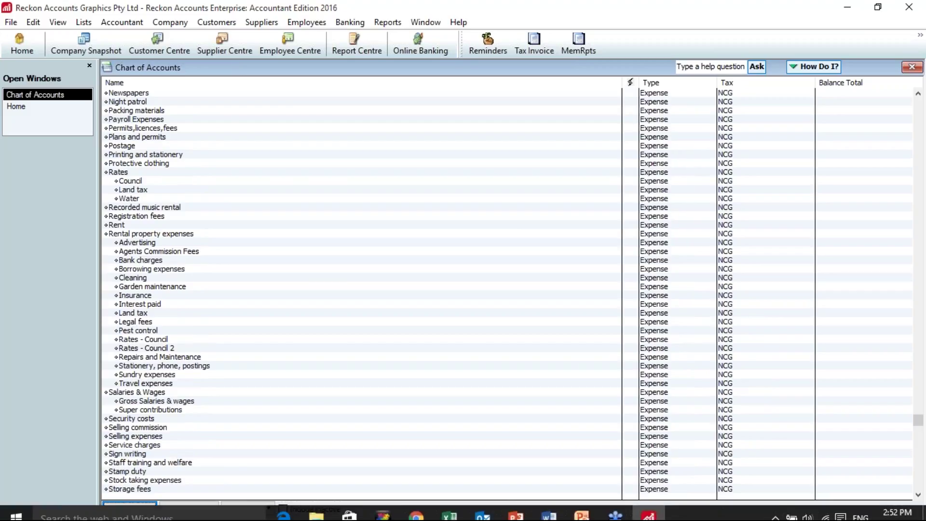
left_click(585, 509)
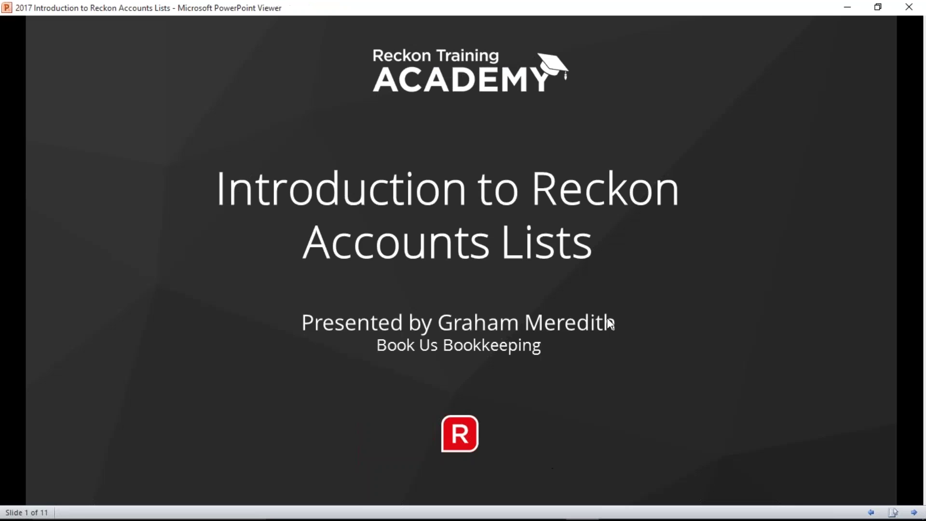
left_click(607, 317)
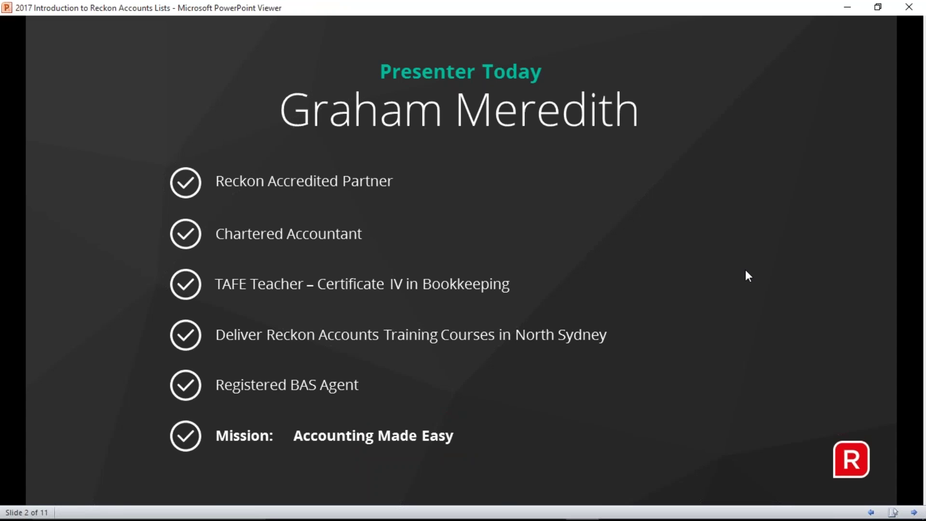
left_click(745, 270)
left_click(745, 271)
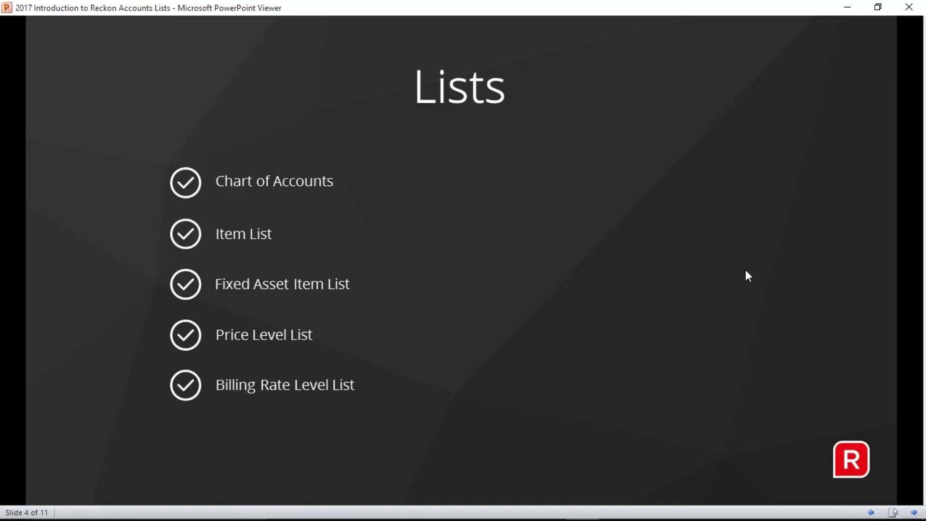
left_click(747, 275)
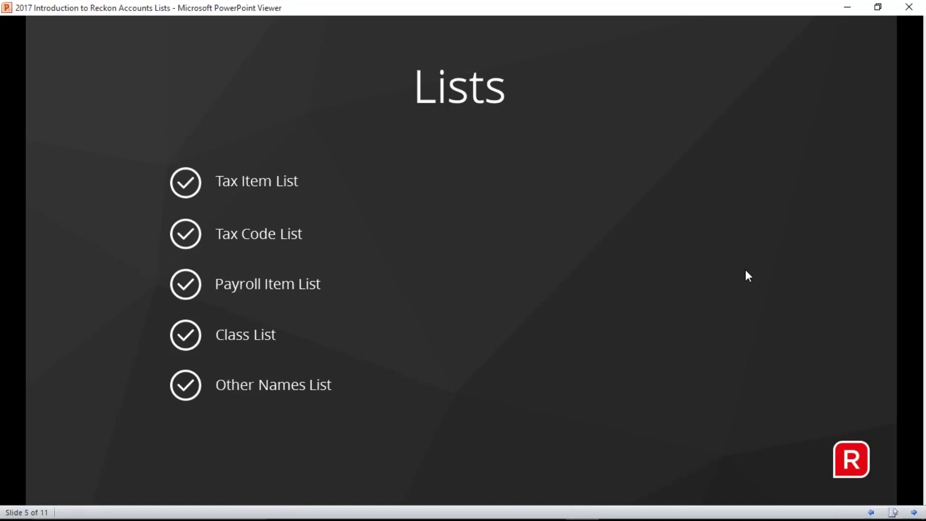
key("alt+Tab")
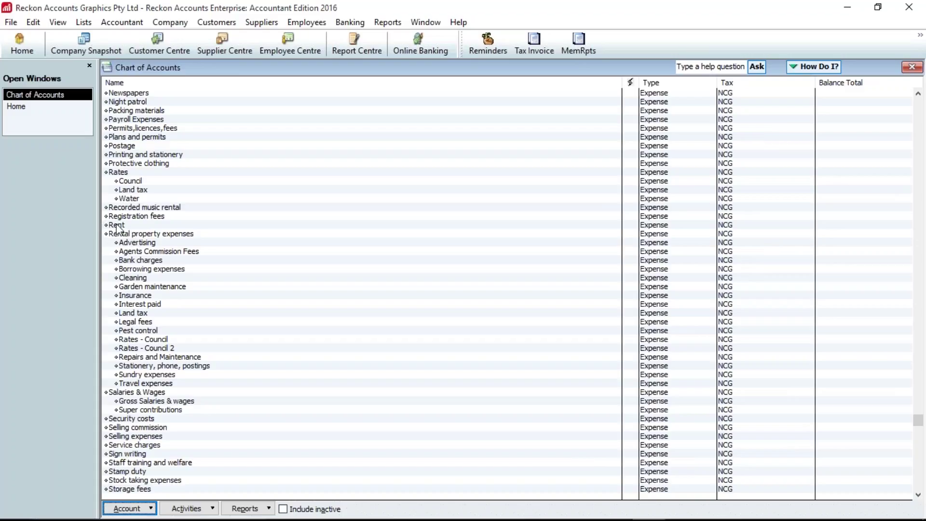
- Move the Rent account above Rates, then bring up slide 10 of the presentation
left_click_drag(106, 224, 117, 174)
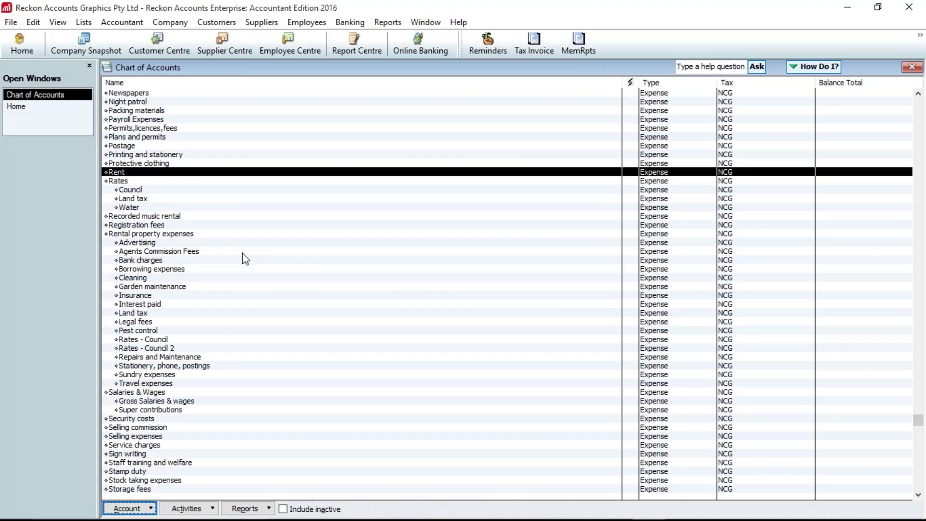
key("ctrl+e")
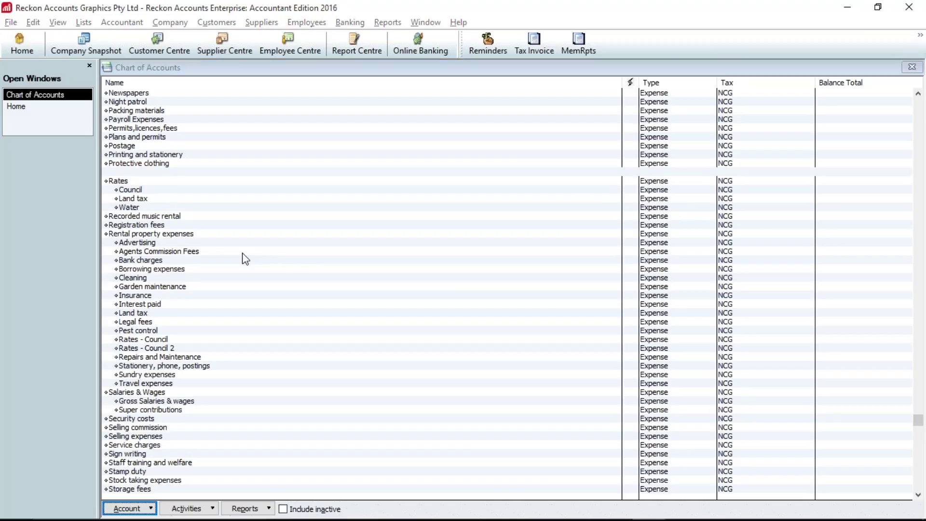
key("alt+Tab")
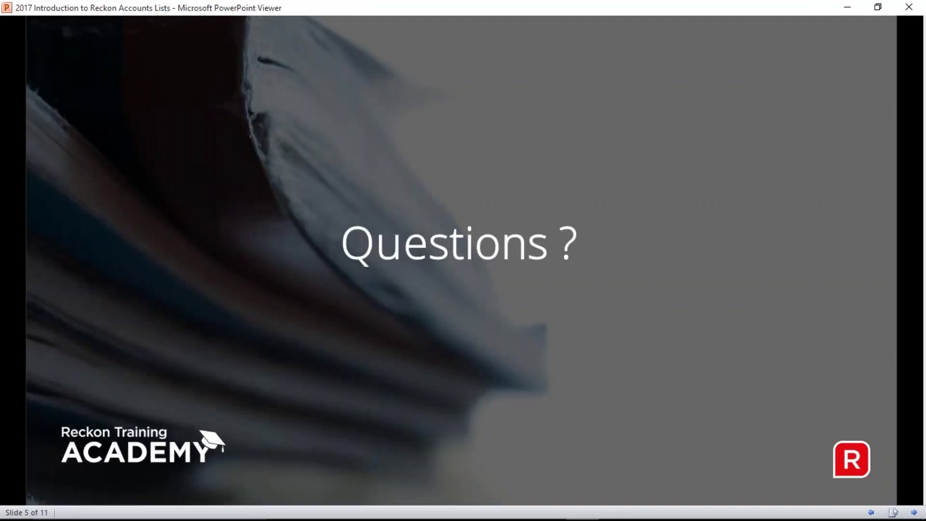
key("Right")
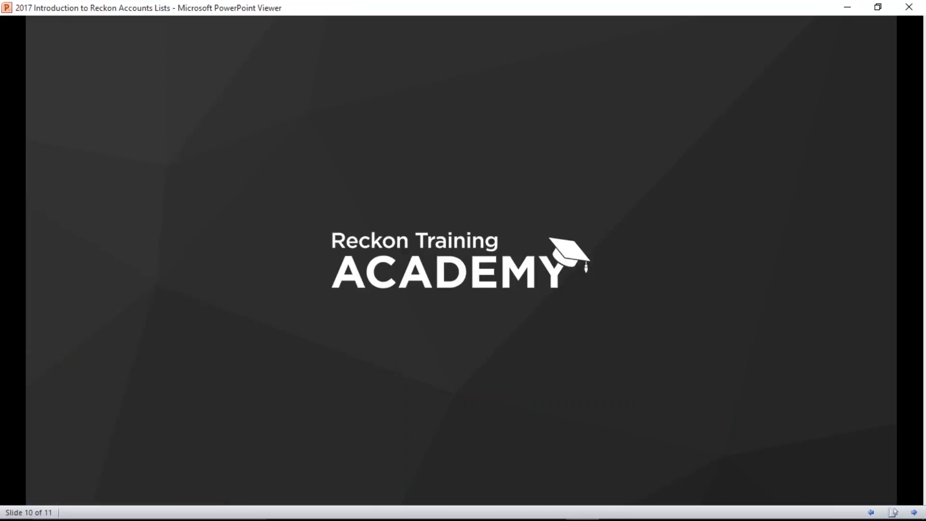